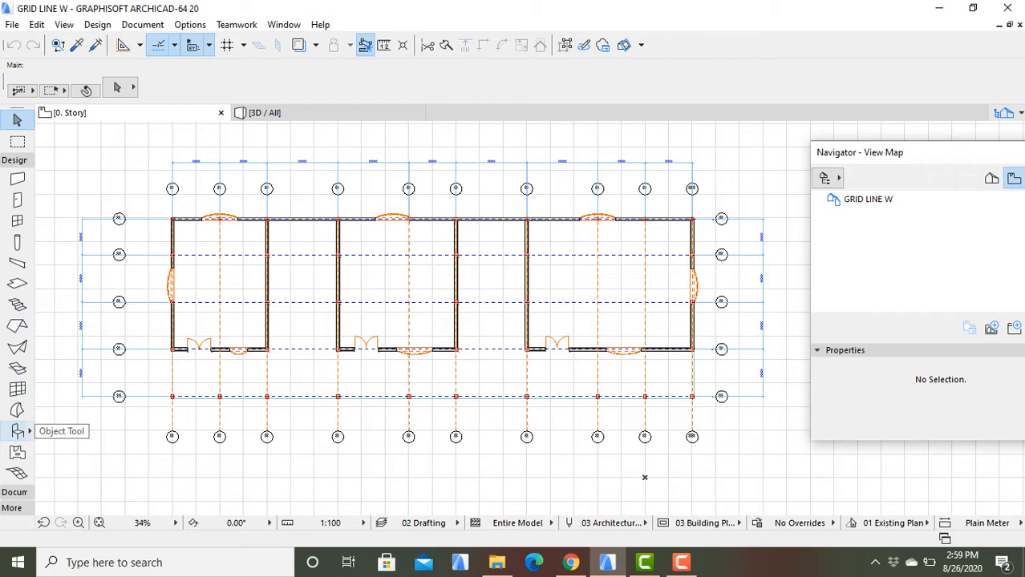
Activate the Object tool and look through its Furniture favorites without picking one.
{"action": "double_click", "coordinate": [17, 431]}
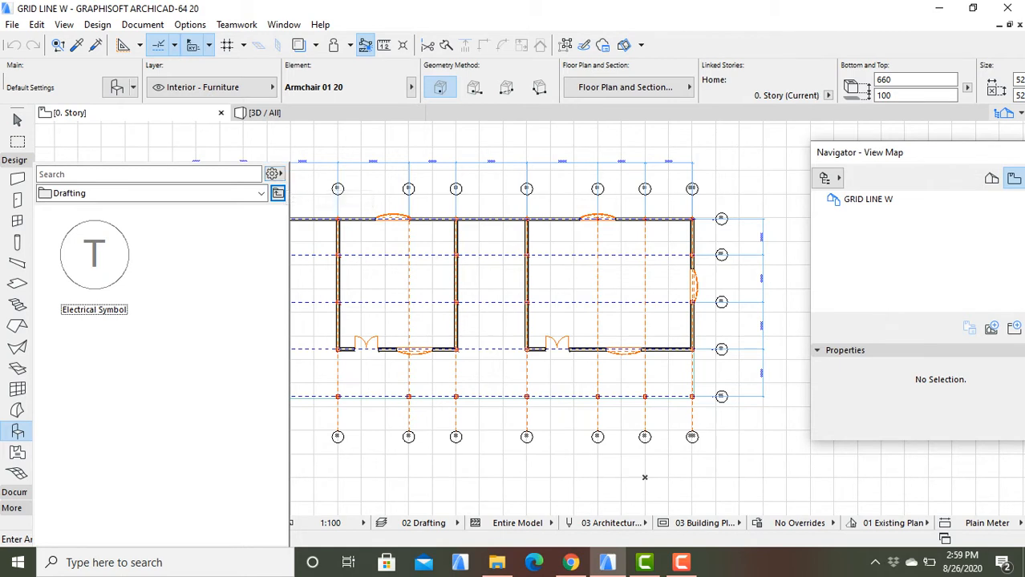
{"action": "left_click", "coordinate": [278, 193]}
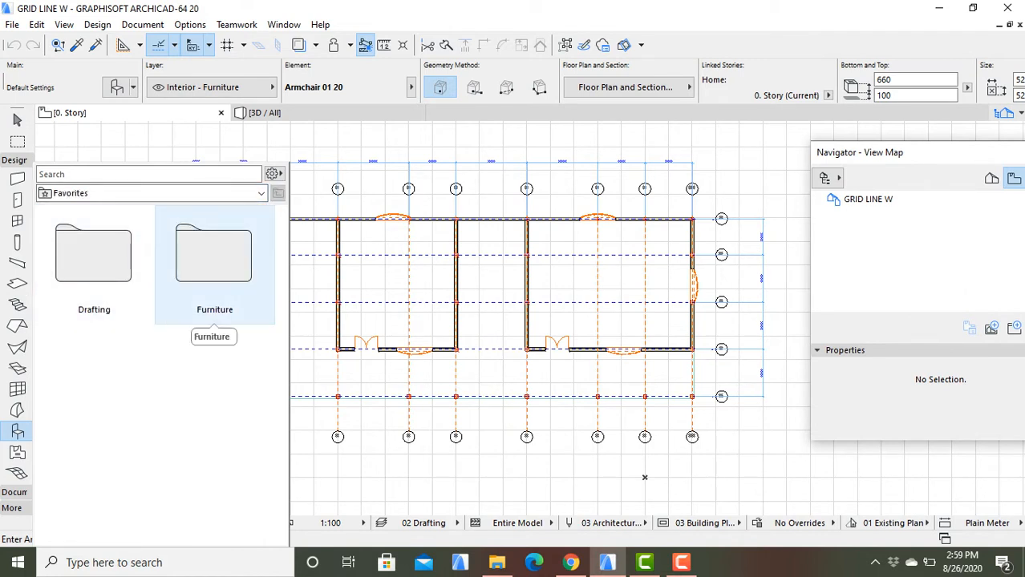
{"action": "left_click", "coordinate": [213, 255]}
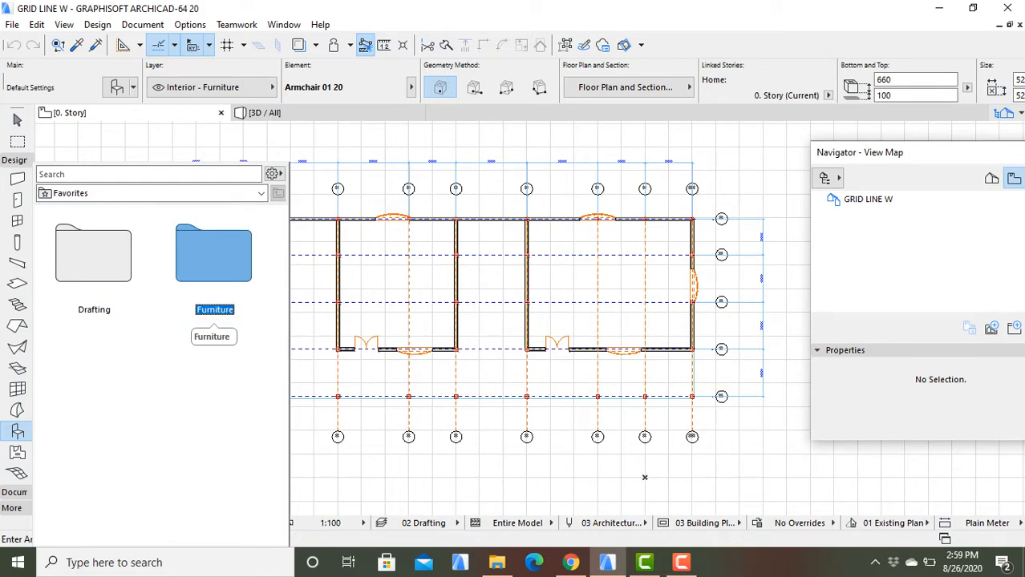
{"action": "double_click", "coordinate": [213, 255]}
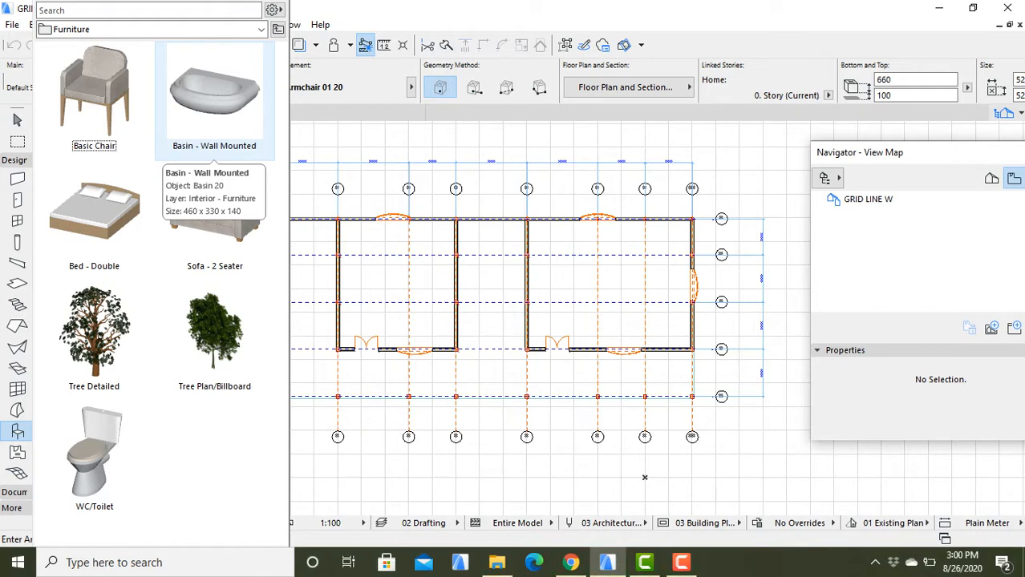
{"action": "key", "text": "Escape"}
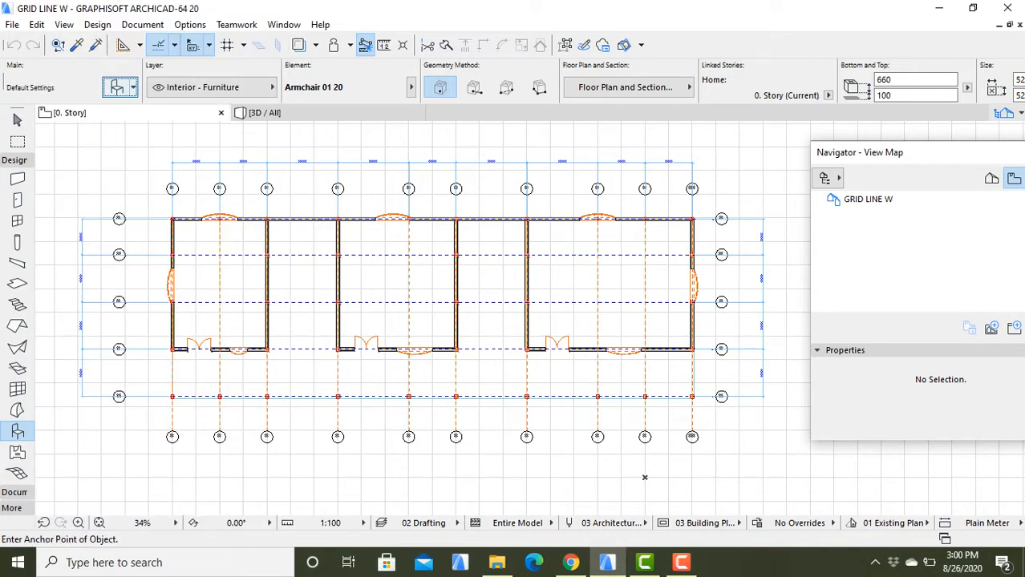
Choose Designer Chair 01 20 from the Chairs 20 library folder in the object default settings.
{"action": "left_click", "coordinate": [118, 86]}
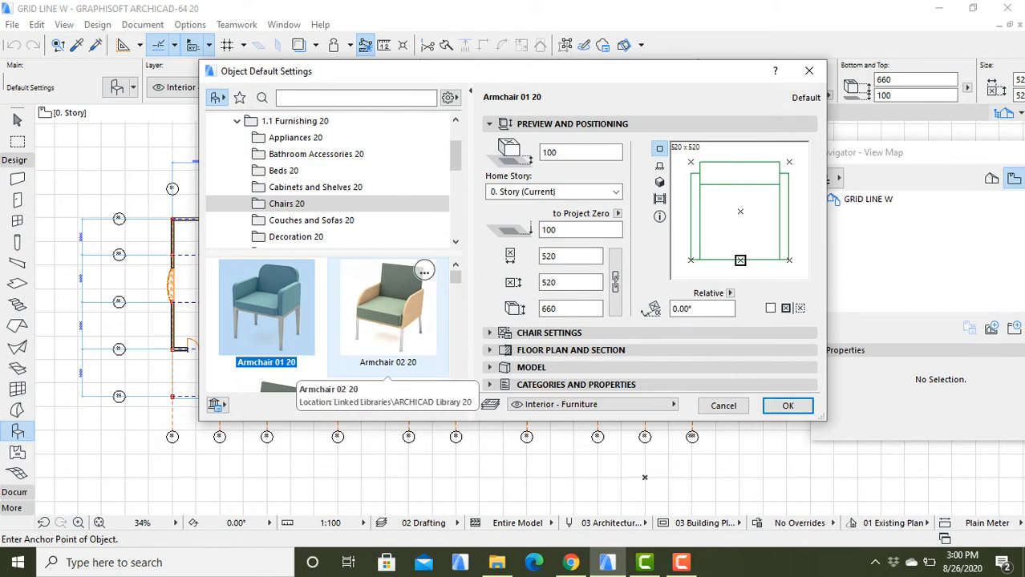
{"action": "scroll", "coordinate": [388, 321], "scroll_direction": "down", "scroll_amount": 1}
{"action": "scroll", "coordinate": [388, 321], "scroll_direction": "down", "scroll_amount": 3}
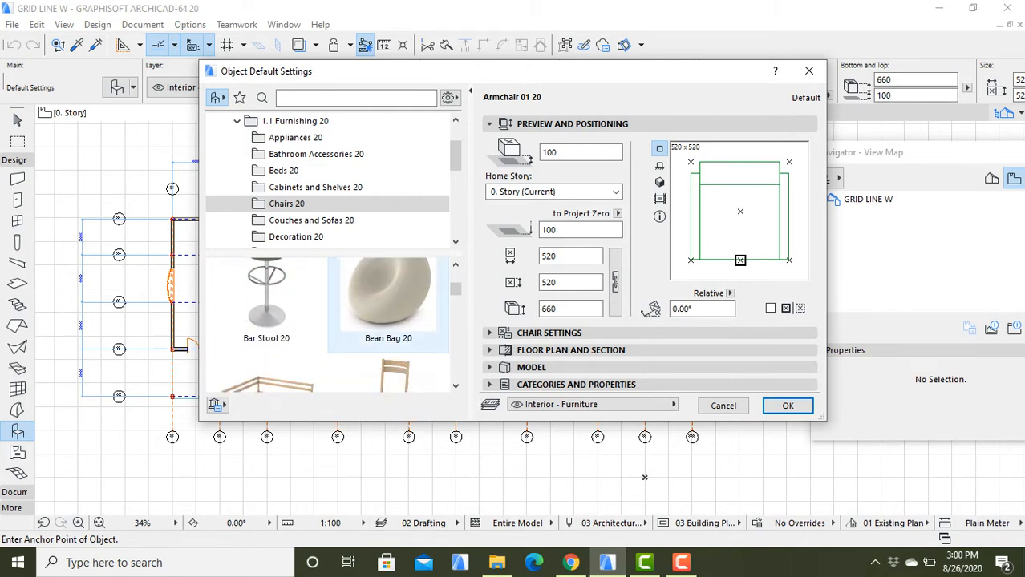
{"action": "scroll", "coordinate": [389, 321], "scroll_direction": "down", "scroll_amount": 1}
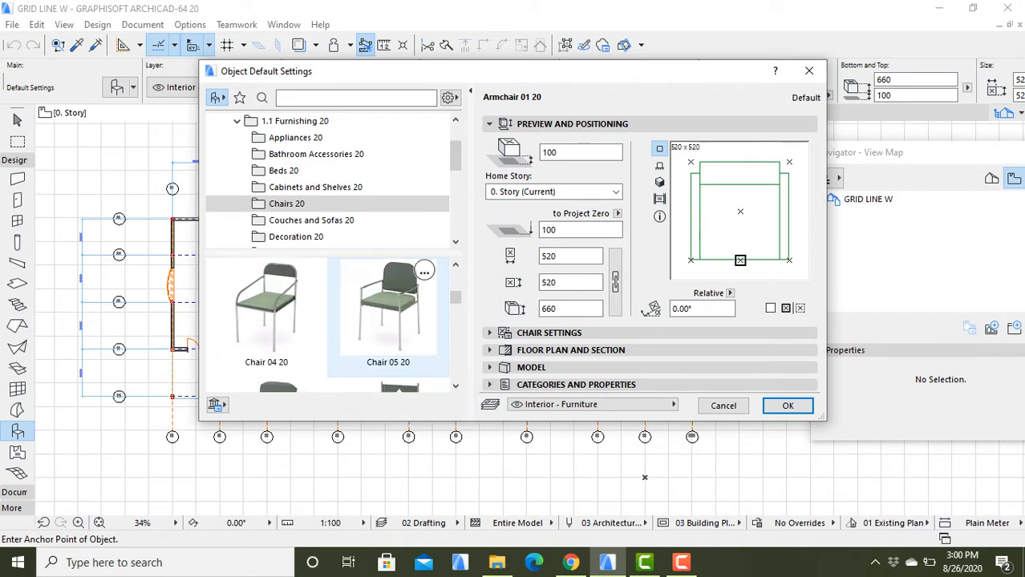
{"action": "scroll", "coordinate": [388, 321], "scroll_direction": "down", "scroll_amount": 1}
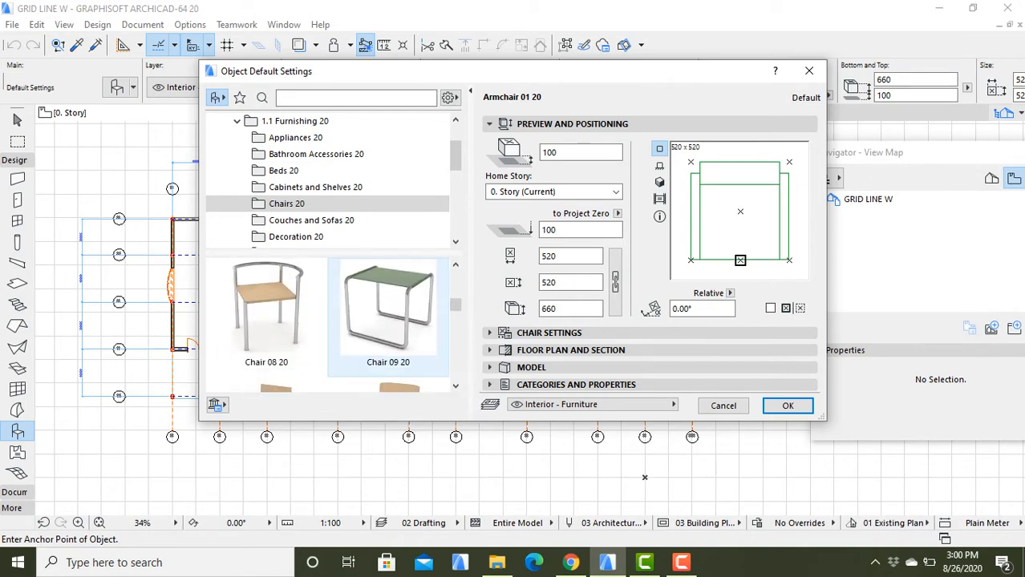
{"action": "scroll", "coordinate": [388, 321], "scroll_direction": "down", "scroll_amount": 2}
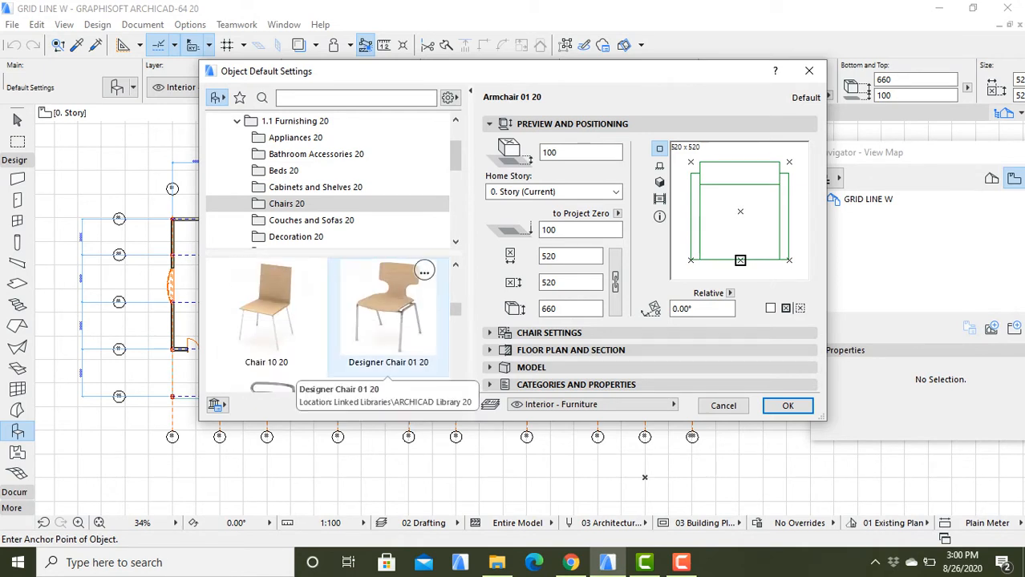
{"action": "scroll", "coordinate": [388, 321], "scroll_direction": "down", "scroll_amount": 3}
{"action": "scroll", "coordinate": [389, 321], "scroll_direction": "down", "scroll_amount": 1}
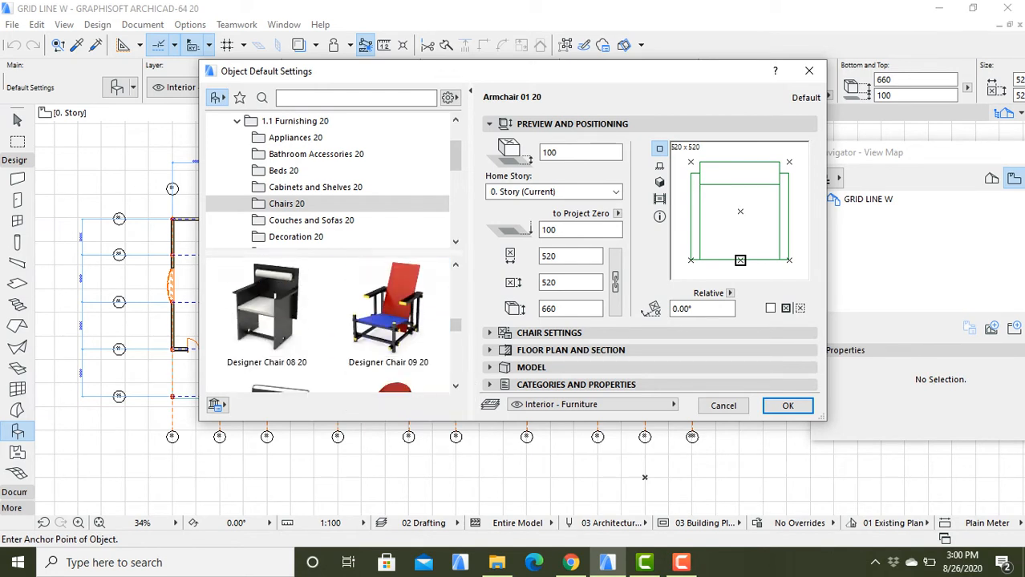
{"action": "scroll", "coordinate": [389, 321], "scroll_direction": "down", "scroll_amount": 2}
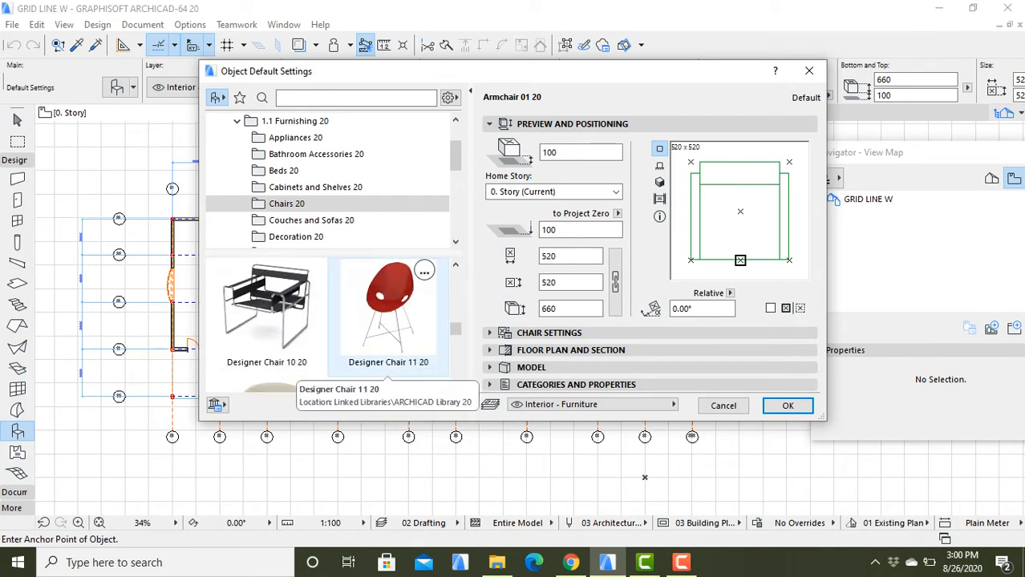
{"action": "scroll", "coordinate": [388, 321], "scroll_direction": "down", "scroll_amount": 1}
{"action": "scroll", "coordinate": [388, 321], "scroll_direction": "down", "scroll_amount": 2}
{"action": "scroll", "coordinate": [388, 321], "scroll_direction": "down", "scroll_amount": 1}
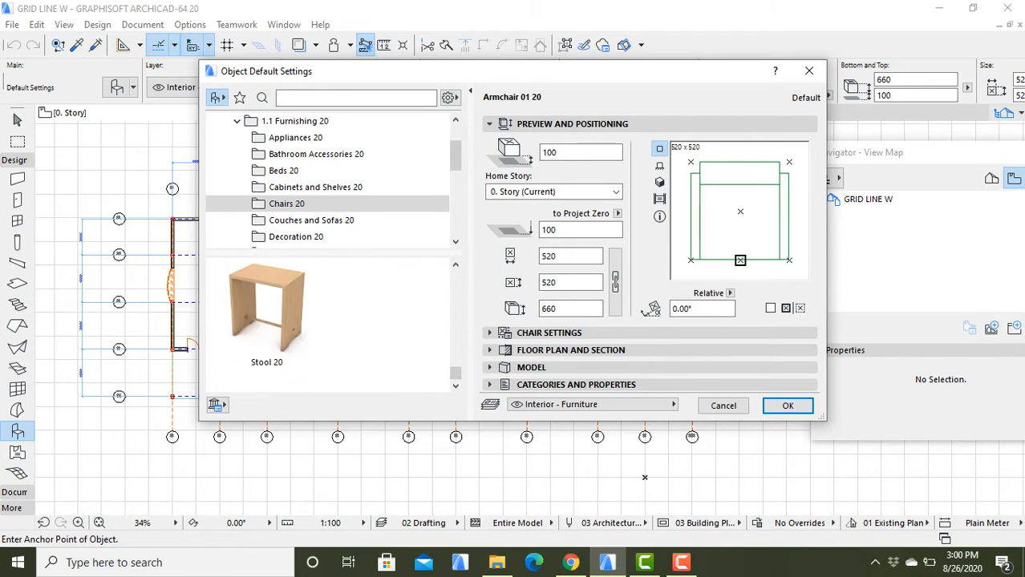
{"action": "scroll", "coordinate": [389, 320], "scroll_direction": "down", "scroll_amount": 1}
{"action": "scroll", "coordinate": [341, 325], "scroll_direction": "up", "scroll_amount": 3}
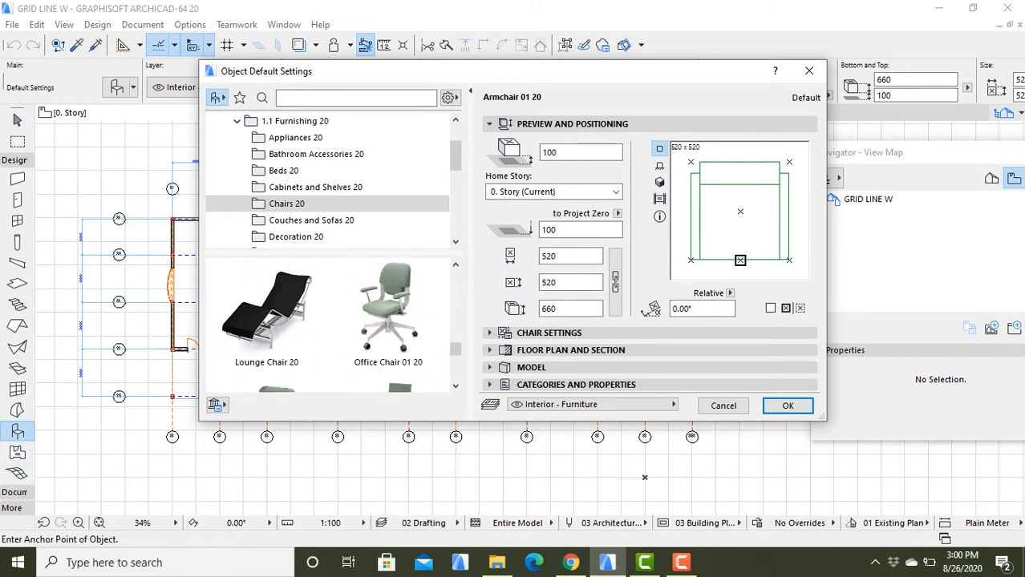
{"action": "scroll", "coordinate": [337, 325], "scroll_direction": "up", "scroll_amount": 4}
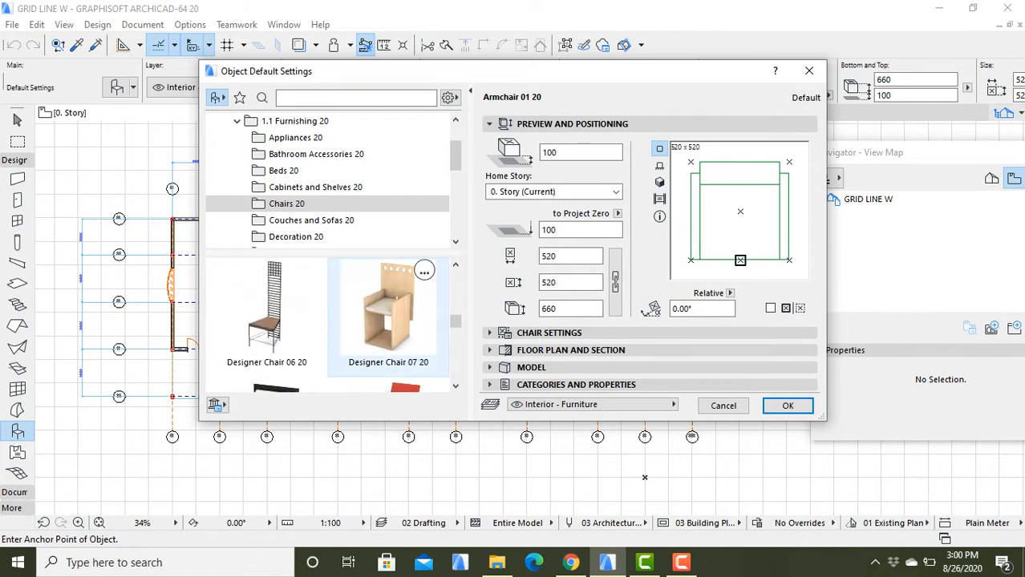
{"action": "scroll", "coordinate": [377, 337], "scroll_direction": "up", "scroll_amount": 3}
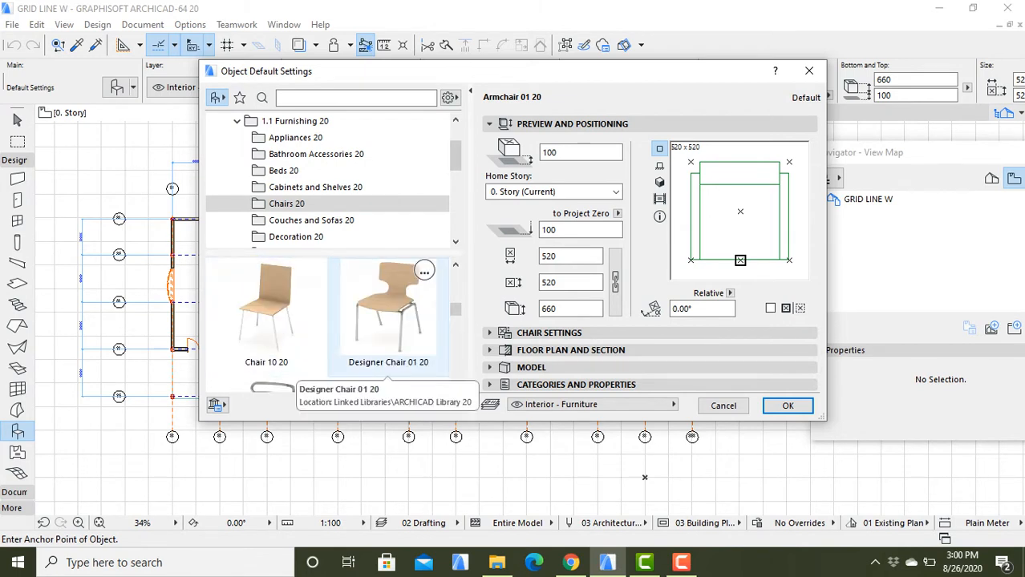
{"action": "left_click", "coordinate": [400, 306]}
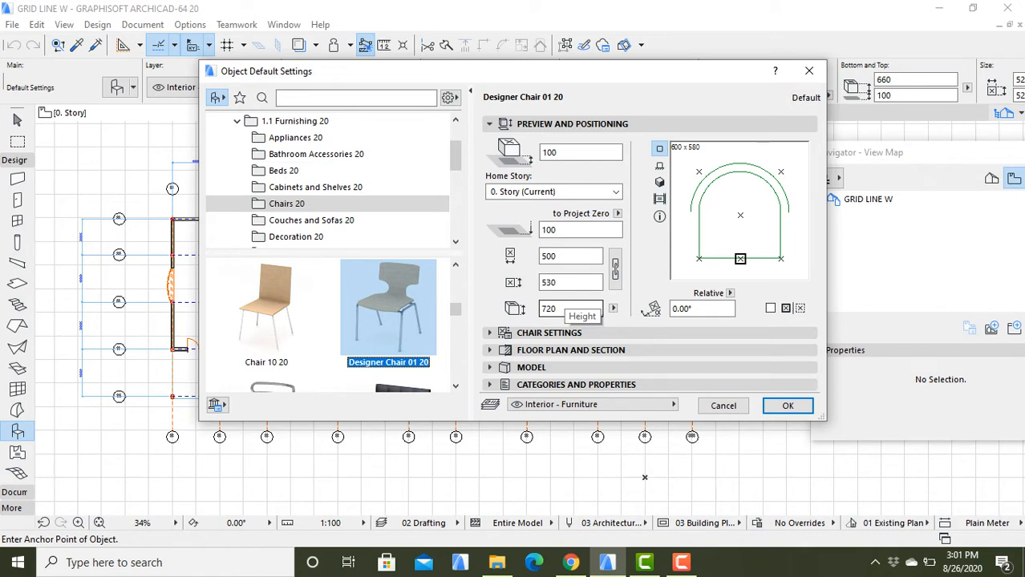
Set the chair's width and depth to 700 and place it near the upper-left corner of the rightmost room.
{"action": "left_click", "coordinate": [556, 255]}
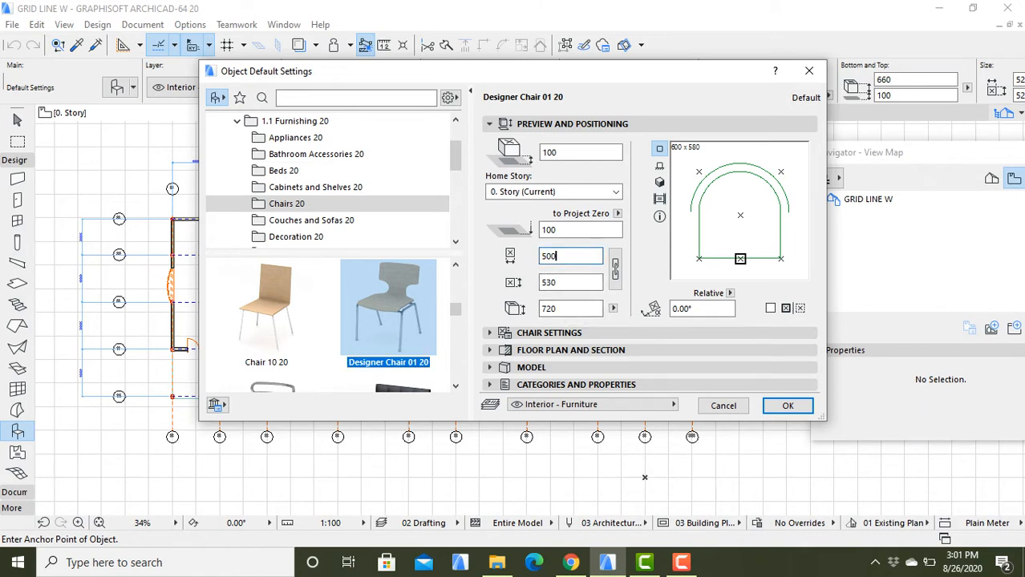
{"action": "key", "text": "BackSpace"}
{"action": "key", "text": "BackSpace"}
{"action": "key", "text": "BackSpace"}
{"action": "type", "text": "700"}
{"action": "key", "text": "Tab"}
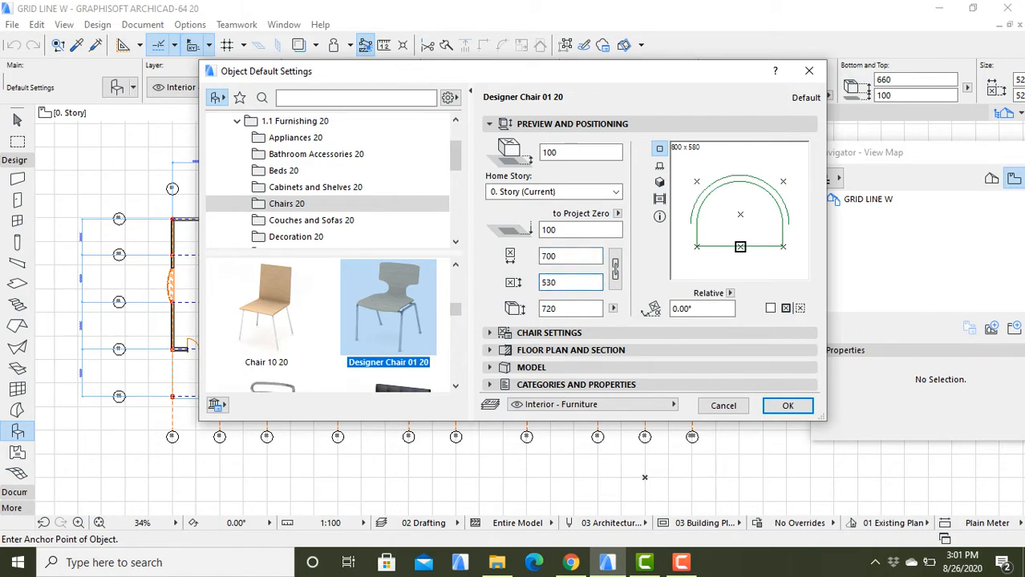
{"action": "key", "text": "BackSpace"}
{"action": "key", "text": "BackSpace"}
{"action": "key", "text": "BackSpace"}
{"action": "type", "text": "700"}
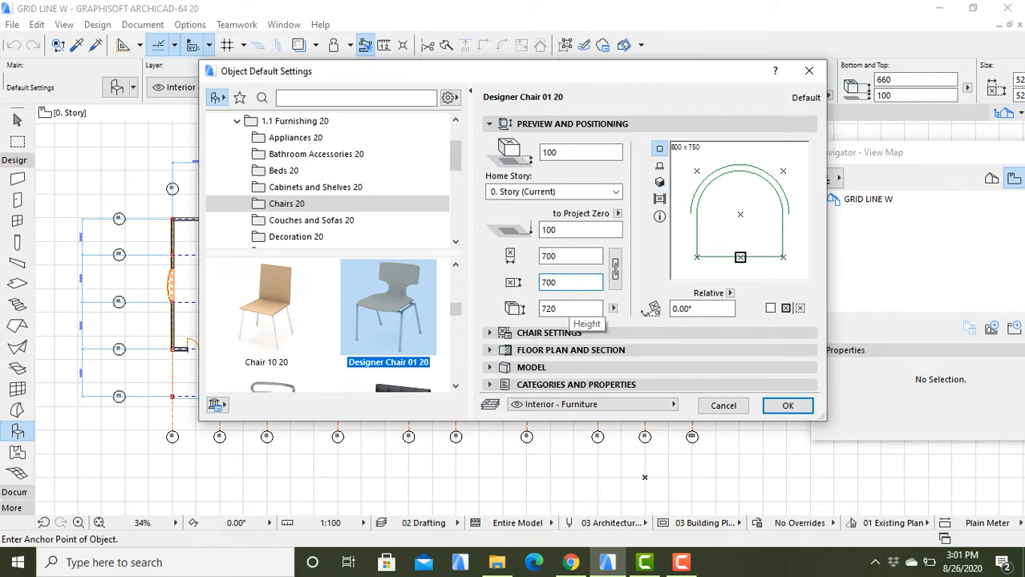
{"action": "left_click", "coordinate": [570, 308]}
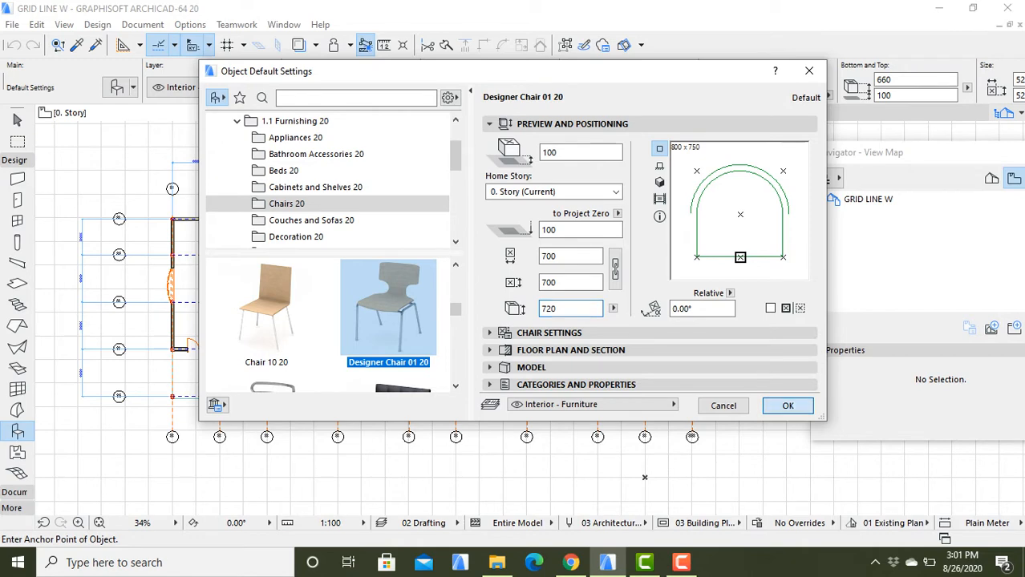
{"action": "left_click", "coordinate": [788, 406]}
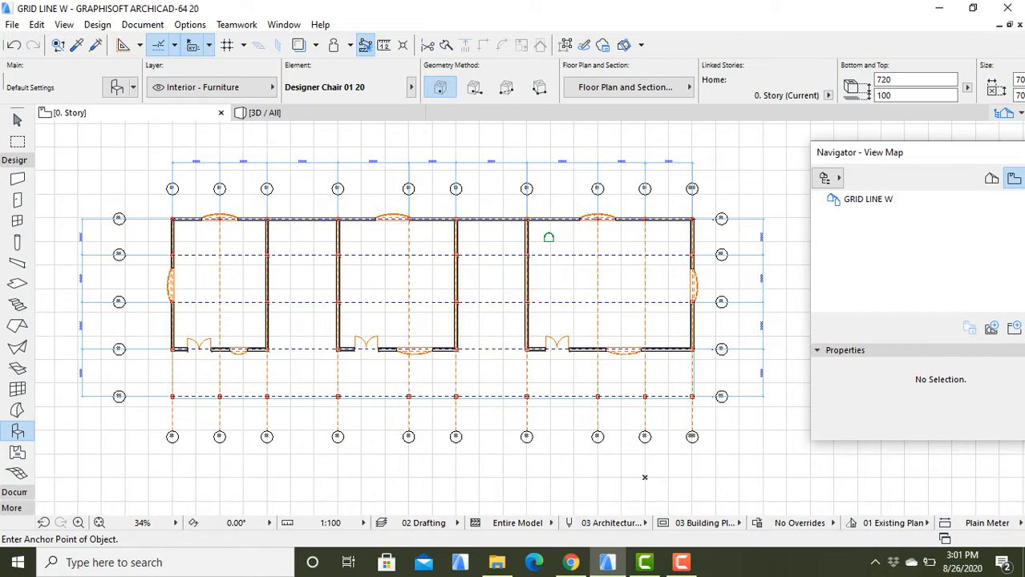
Inspect the placed chair in the 3D view and return to the floor plan.
{"action": "key", "text": "F3"}
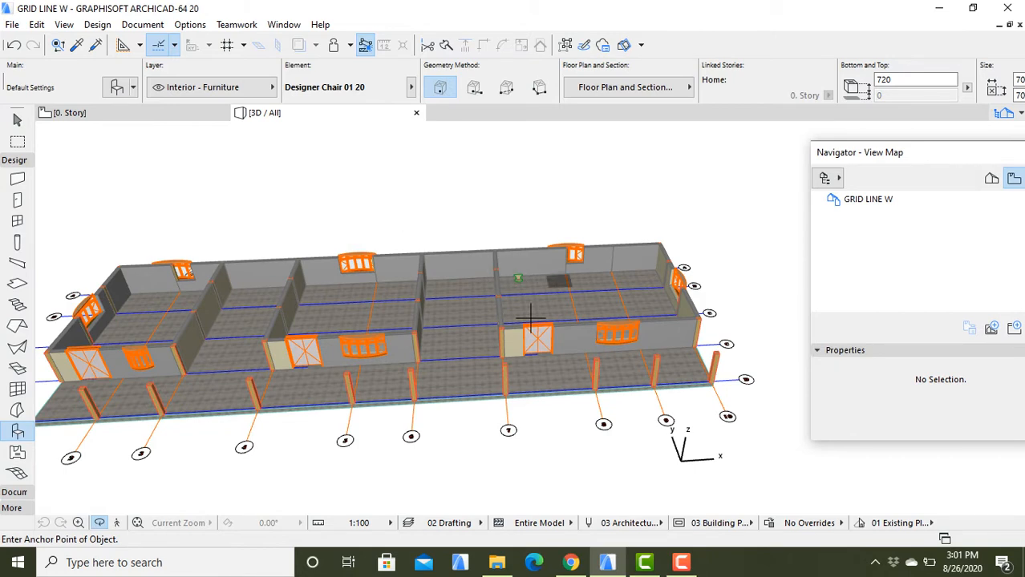
{"action": "scroll", "coordinate": [567, 280], "scroll_direction": "up", "scroll_amount": 2}
{"action": "scroll", "coordinate": [567, 277], "scroll_direction": "up", "scroll_amount": 4}
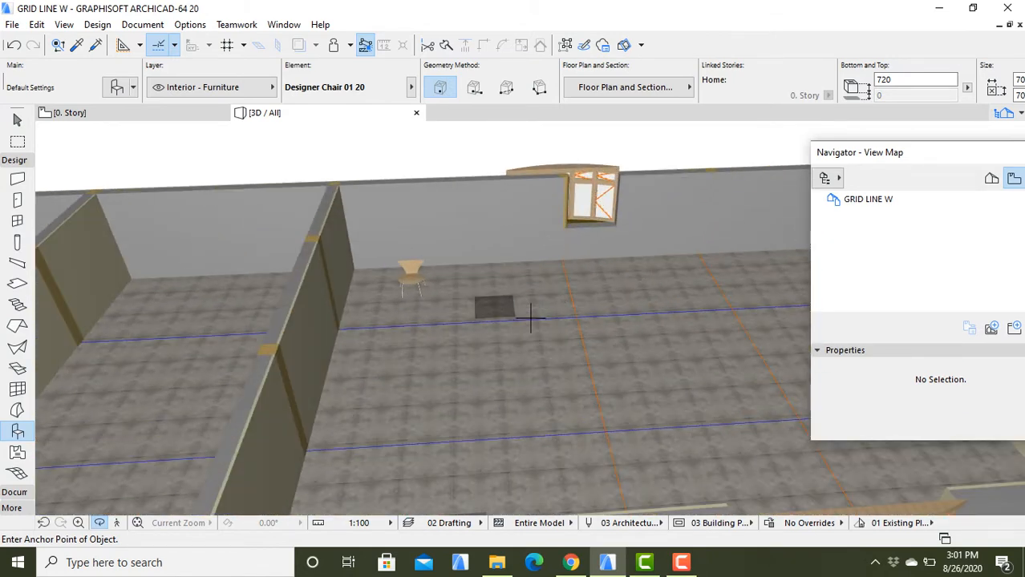
{"action": "scroll", "coordinate": [530, 319], "scroll_direction": "down", "scroll_amount": 8}
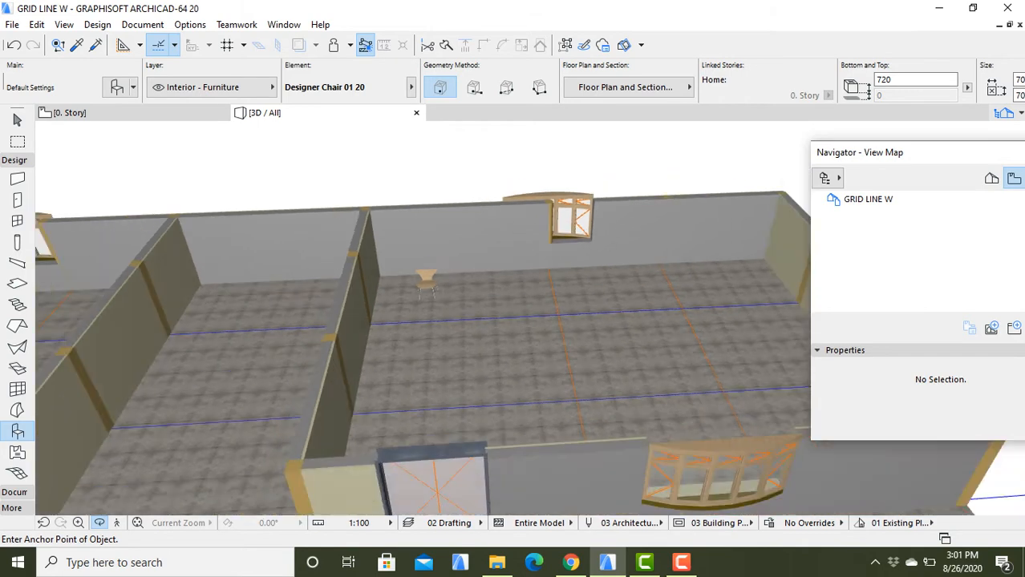
{"action": "scroll", "coordinate": [530, 319], "scroll_direction": "down", "scroll_amount": 2}
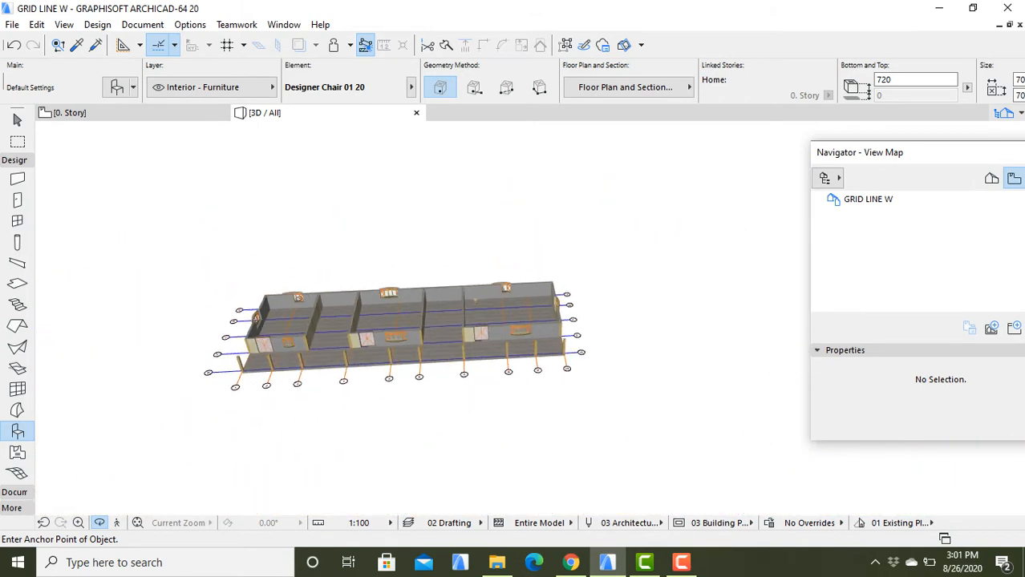
{"action": "key", "text": "F2"}
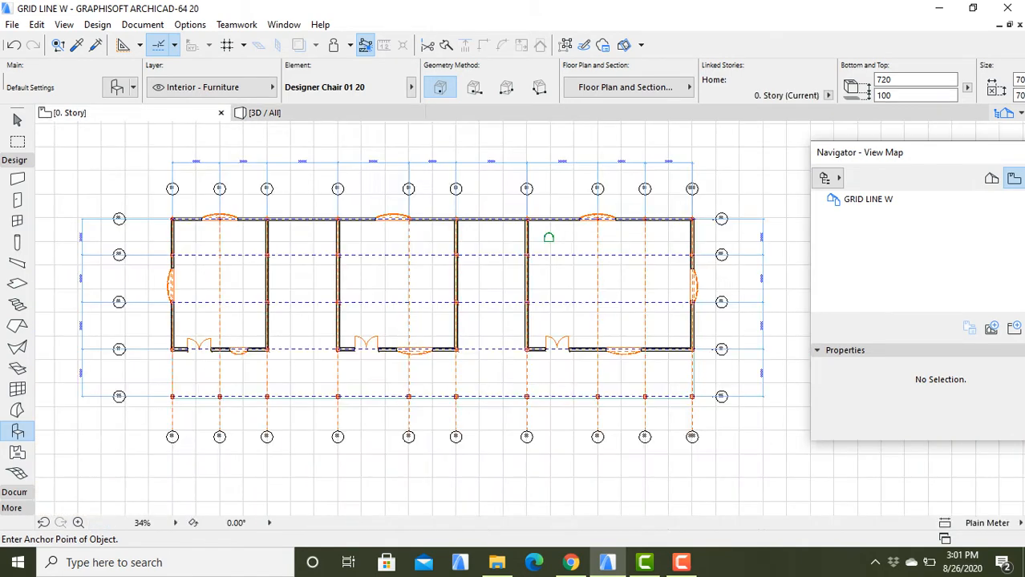
Set the default size of Designer Chair 01 20 to 1500 wide and 1500 deep.
{"action": "left_click", "coordinate": [118, 87]}
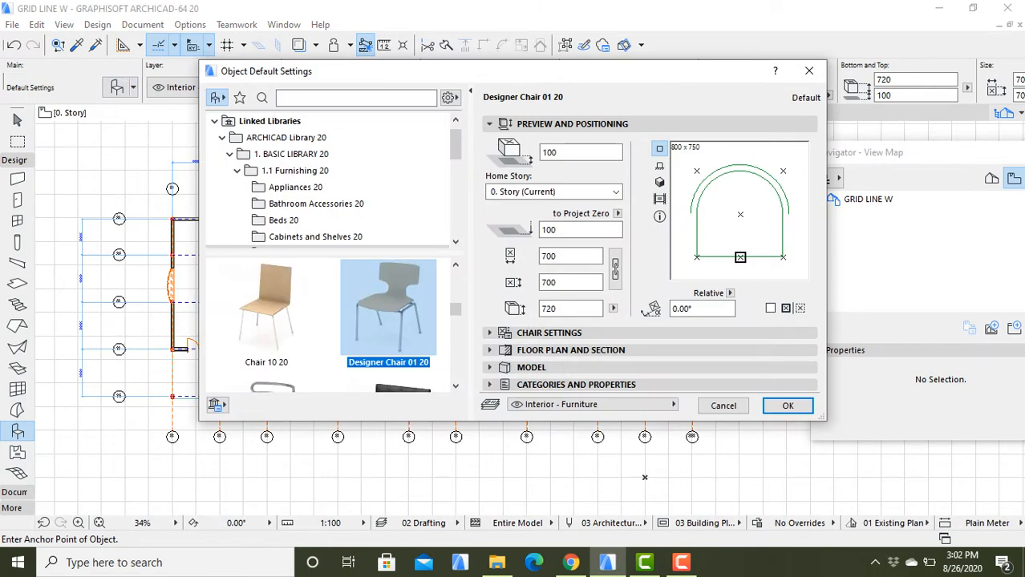
{"action": "left_click", "coordinate": [566, 256]}
{"action": "key", "text": "BackSpace"}
{"action": "key", "text": "BackSpace"}
{"action": "key", "text": "BackSpace"}
{"action": "type", "text": "1500"}
{"action": "key", "text": "Tab"}
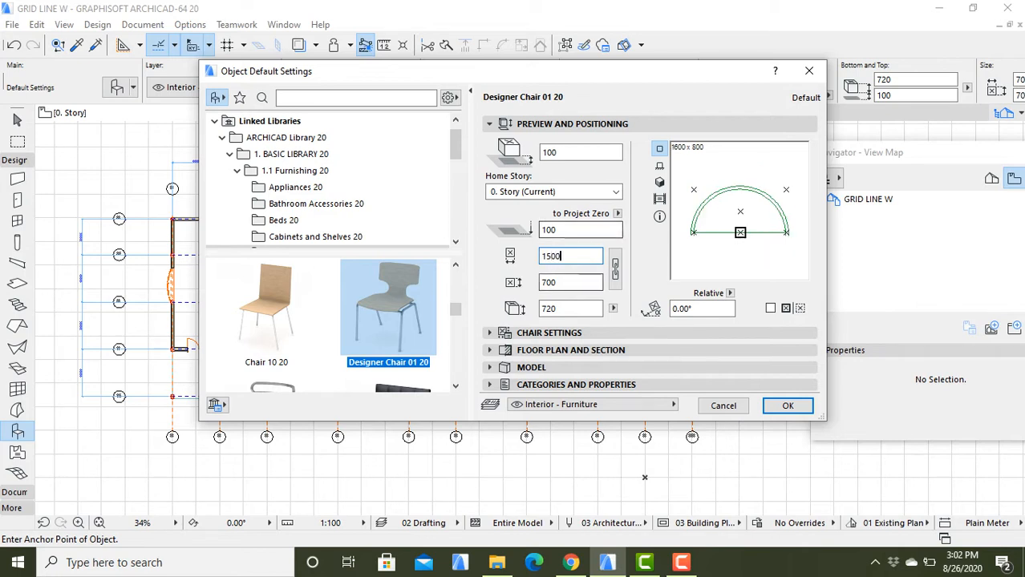
{"action": "type", "text": "700"}
{"action": "key", "text": "BackSpace"}
{"action": "key", "text": "BackSpace"}
{"action": "key", "text": "BackSpace"}
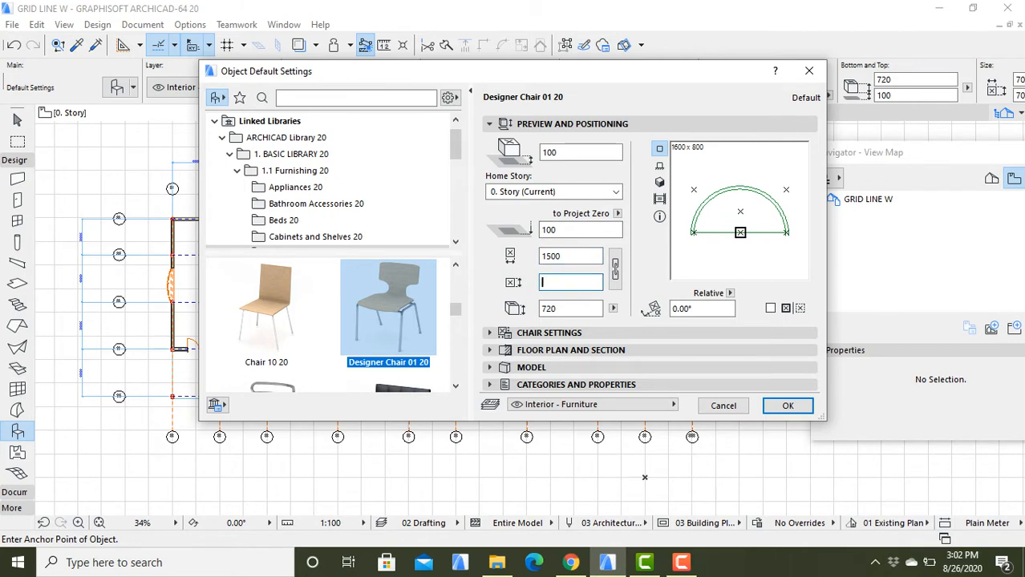
{"action": "type", "text": "1500"}
{"action": "key", "text": "Tab"}
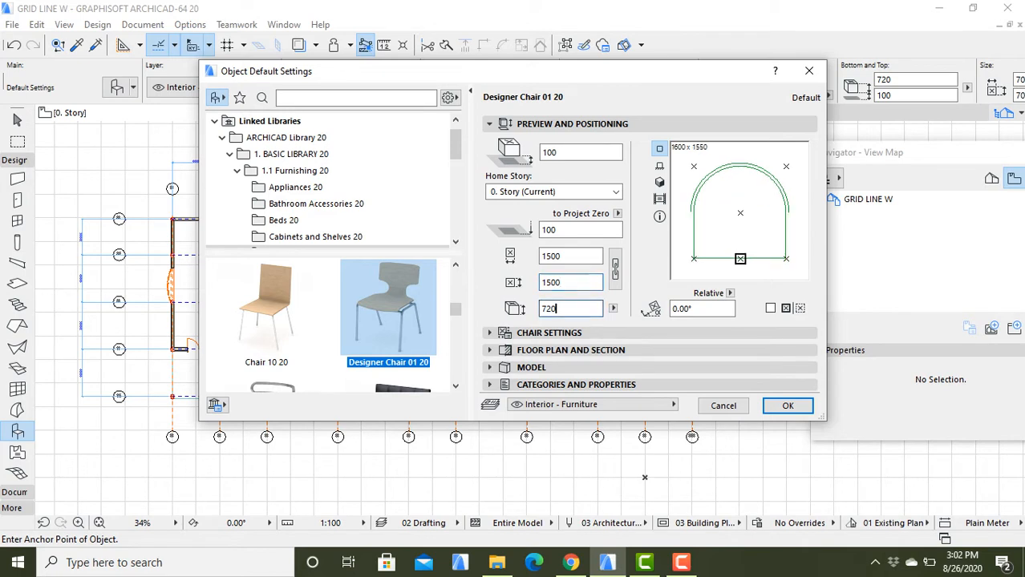
Set the default chair height to 1000 and accept the object settings.
{"action": "key", "text": "BackSpace"}
{"action": "key", "text": "BackSpace"}
{"action": "key", "text": "BackSpace"}
{"action": "type", "text": "1000"}
{"action": "key", "text": "Return"}
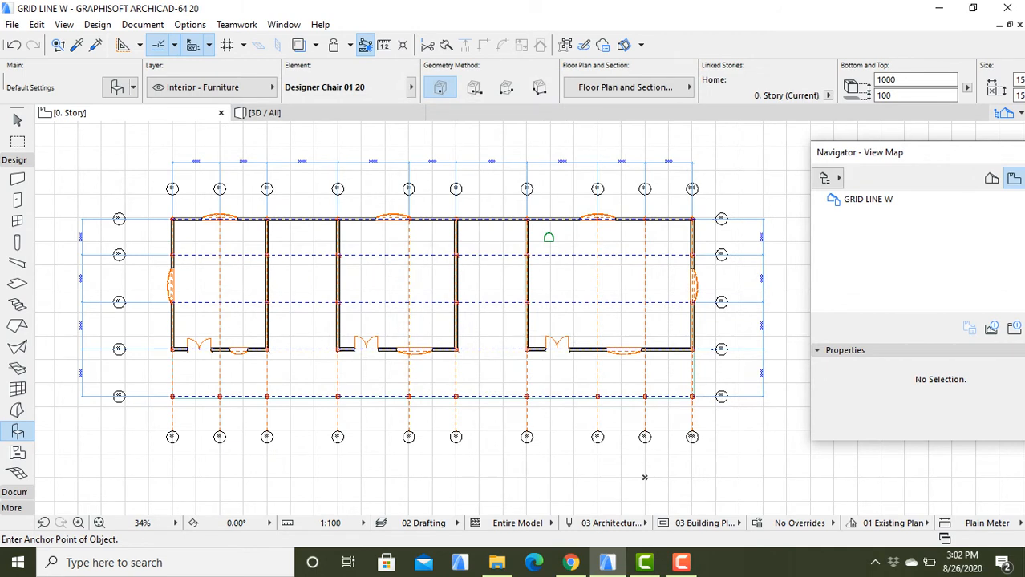
Place the enlarged chair by the upper wall in the rightmost room's upper-right corner and move it 1500 down into the room.
{"action": "left_click", "coordinate": [661, 223]}
{"action": "key", "text": "Escape"}
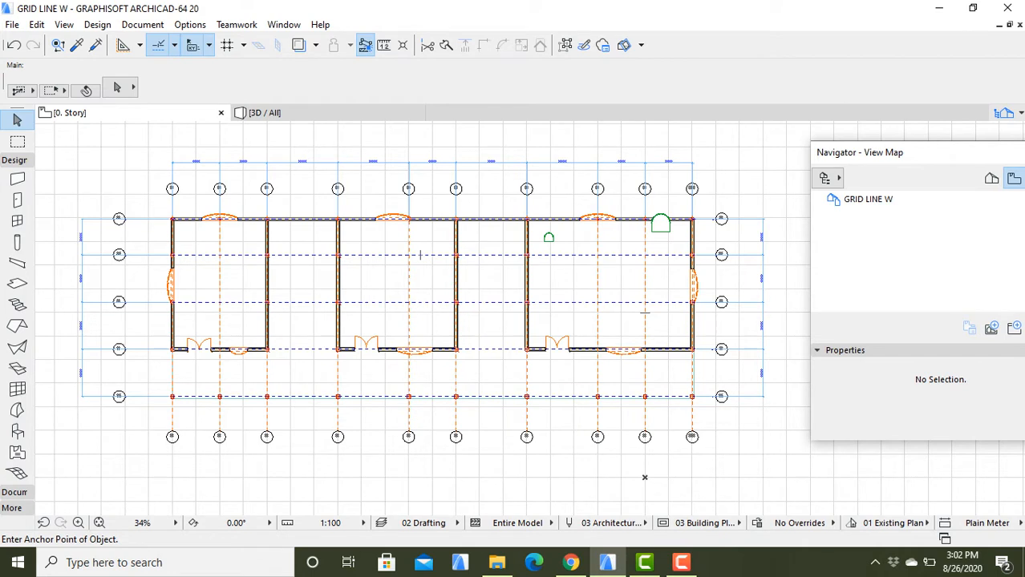
{"action": "left_click", "coordinate": [651, 214]}
{"action": "left_click_drag", "start_coordinate": [651, 214], "coordinate": [651, 231]}
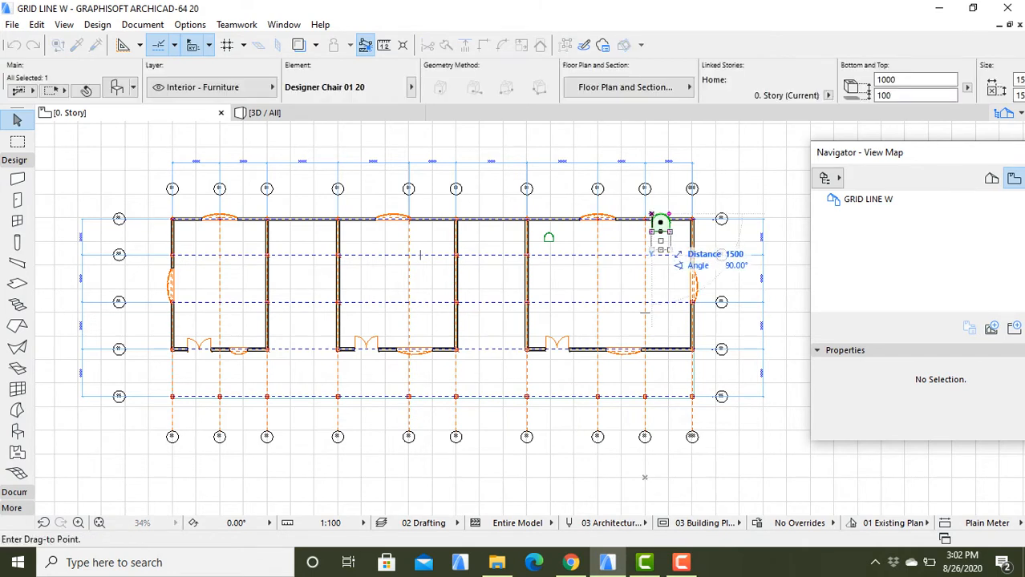
{"action": "left_click", "coordinate": [651, 232]}
{"action": "left_click", "coordinate": [645, 232]}
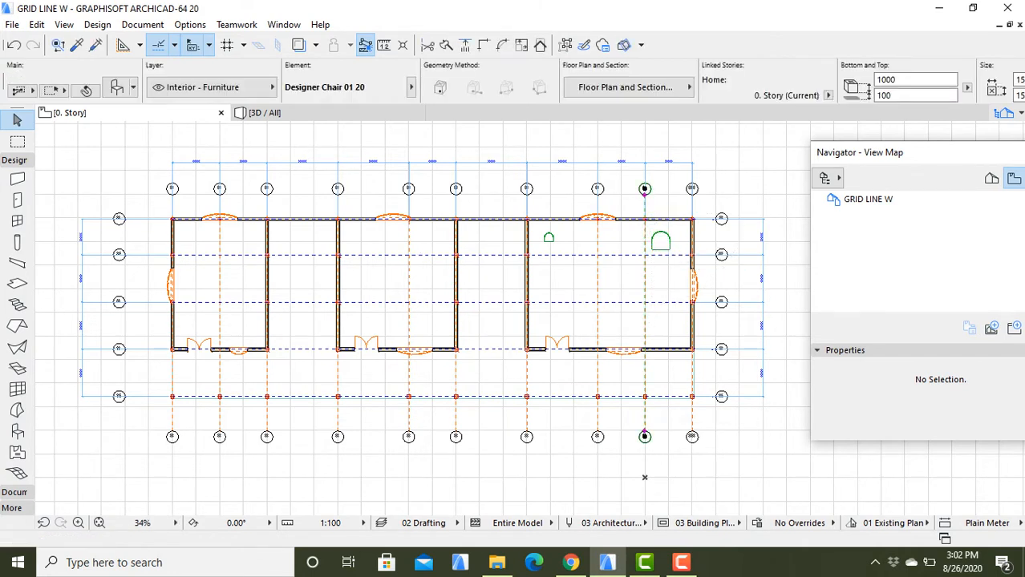
Delete the smaller Designer Chair 01 20 in the upper-left part of the rightmost room.
{"action": "key", "text": "Escape"}
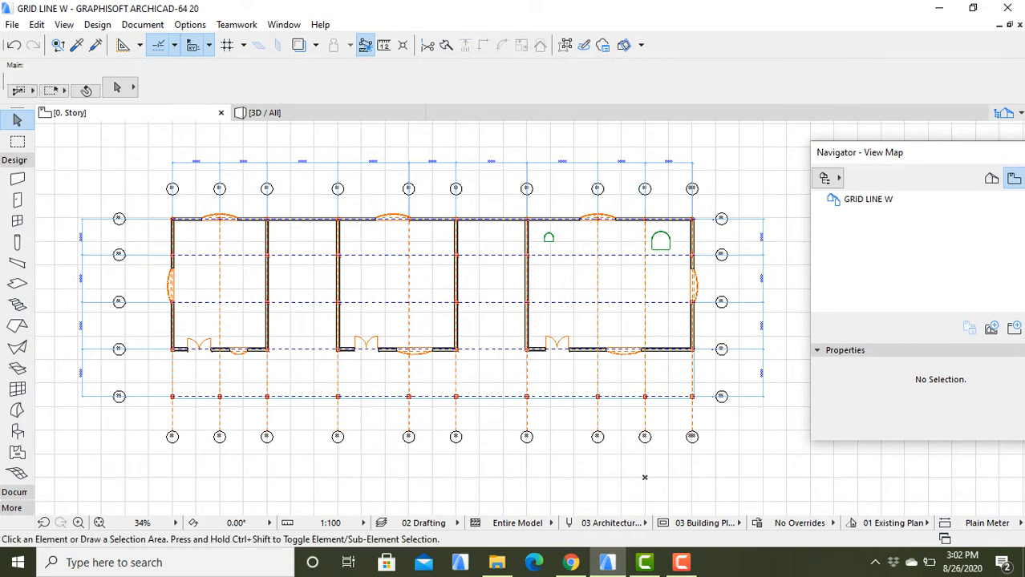
{"action": "left_click", "coordinate": [542, 236]}
{"action": "left_click", "coordinate": [542, 237]}
{"action": "left_click", "coordinate": [541, 234]}
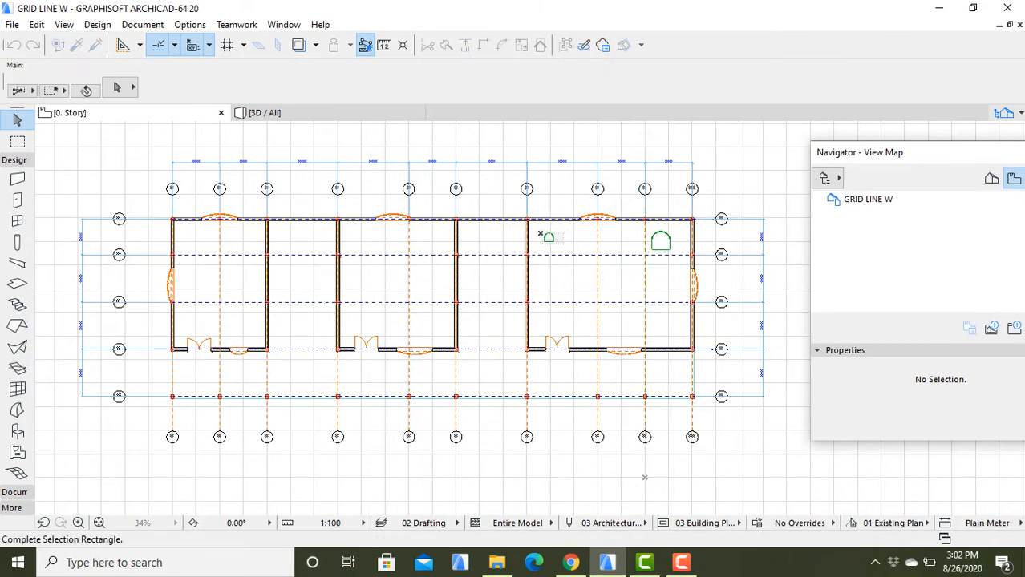
{"action": "left_click", "coordinate": [548, 238]}
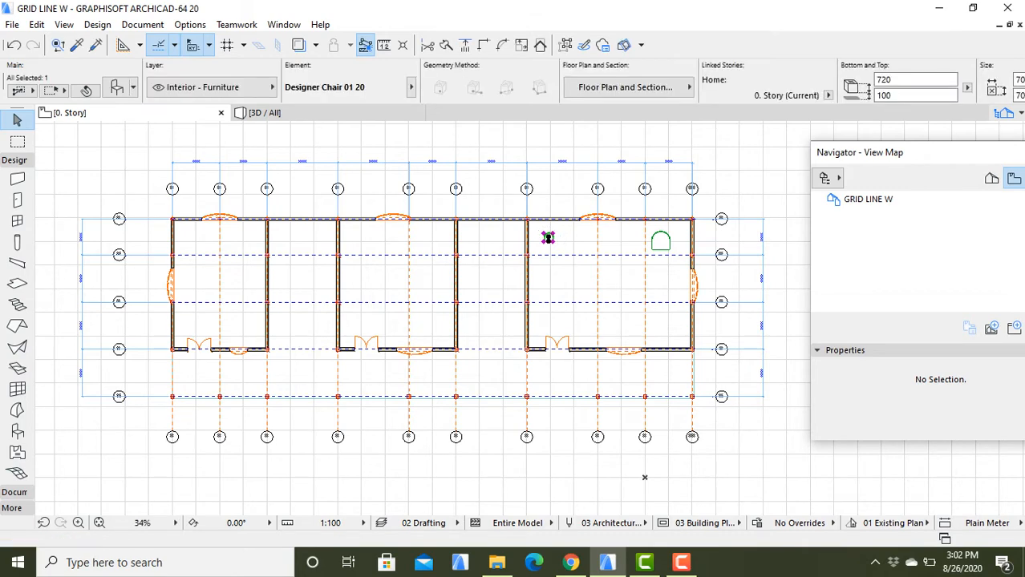
{"action": "right_click", "coordinate": [548, 238]}
{"action": "left_click", "coordinate": [577, 323]}
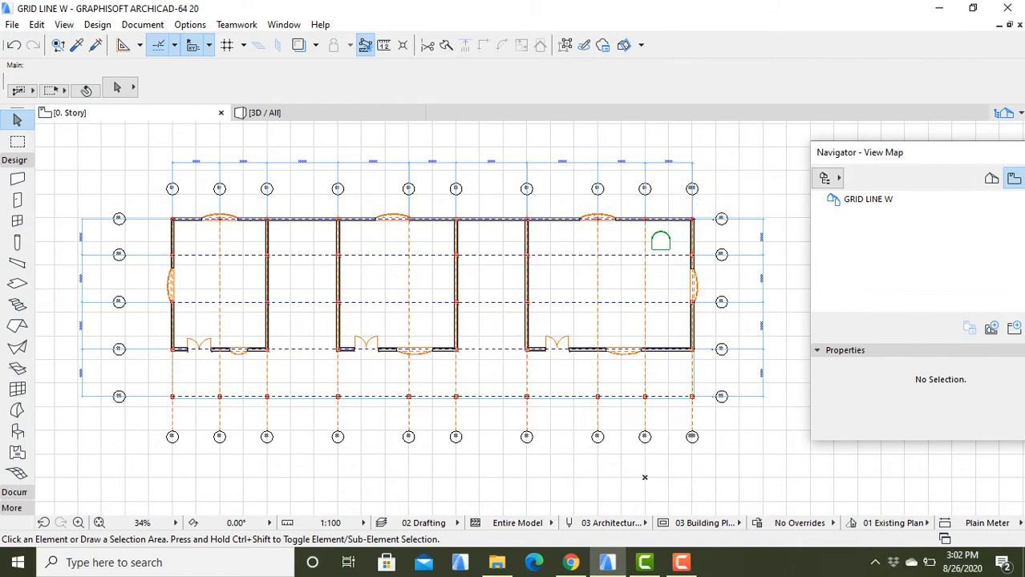
Move the enlarged chair about 575 diagonally at 45° toward the rightmost room's upper-right corner.
{"action": "left_click", "coordinate": [660, 241]}
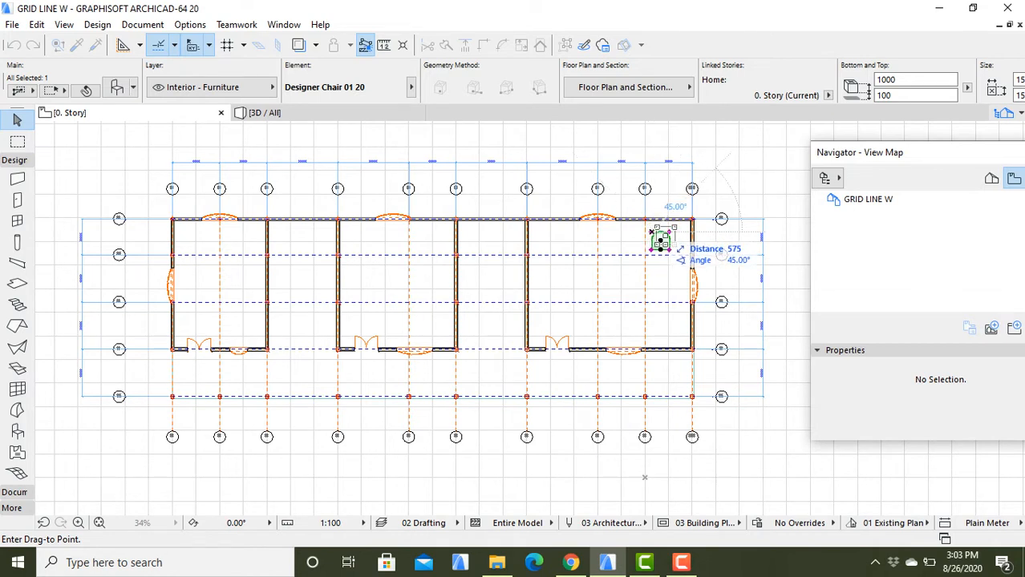
{"action": "left_click", "coordinate": [661, 242]}
{"action": "key", "text": "Escape"}
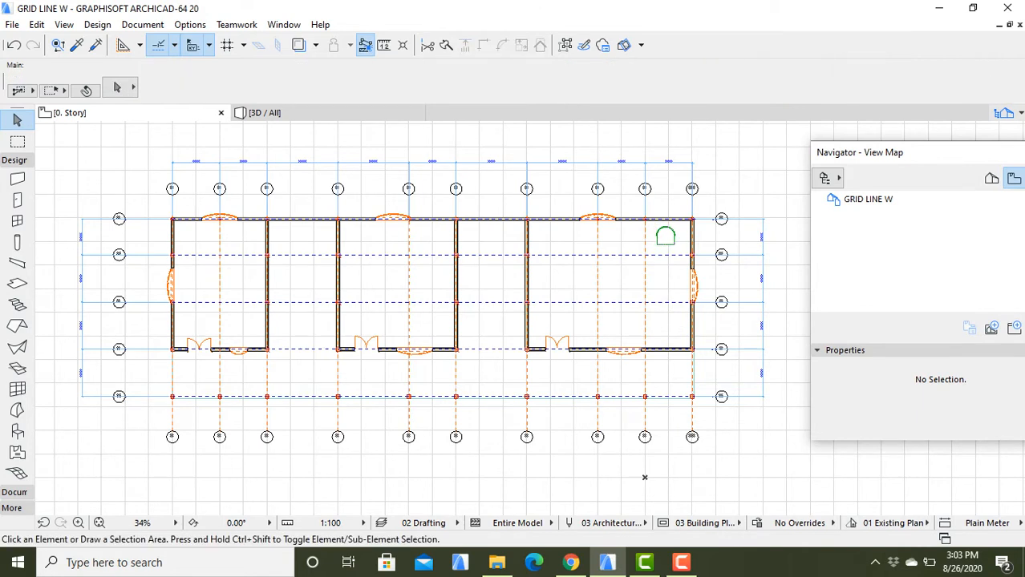
Drag a copy of the corner chair straight down, about 3000 below the original.
{"action": "left_click", "coordinate": [664, 235]}
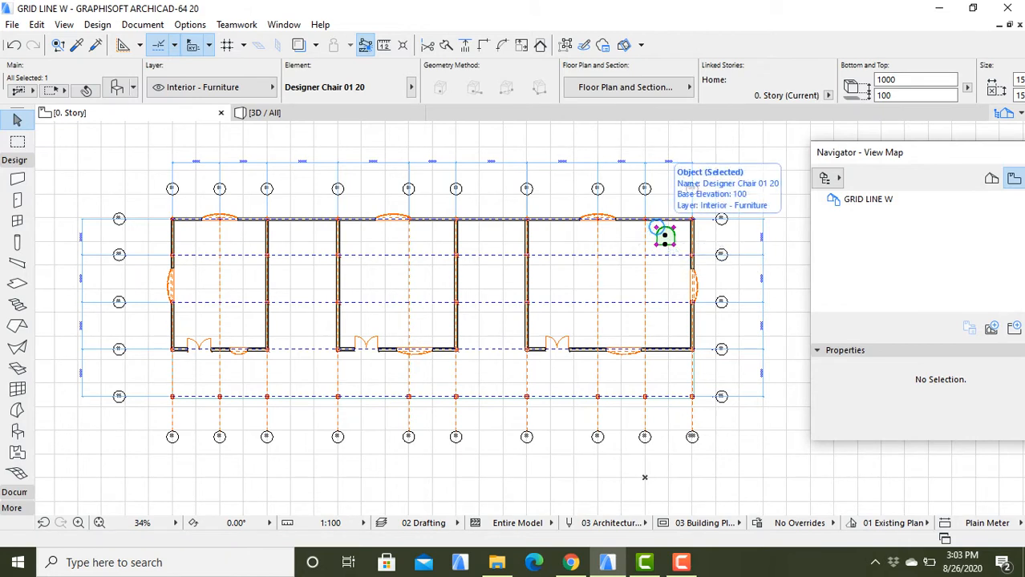
{"action": "right_click", "coordinate": [657, 228]}
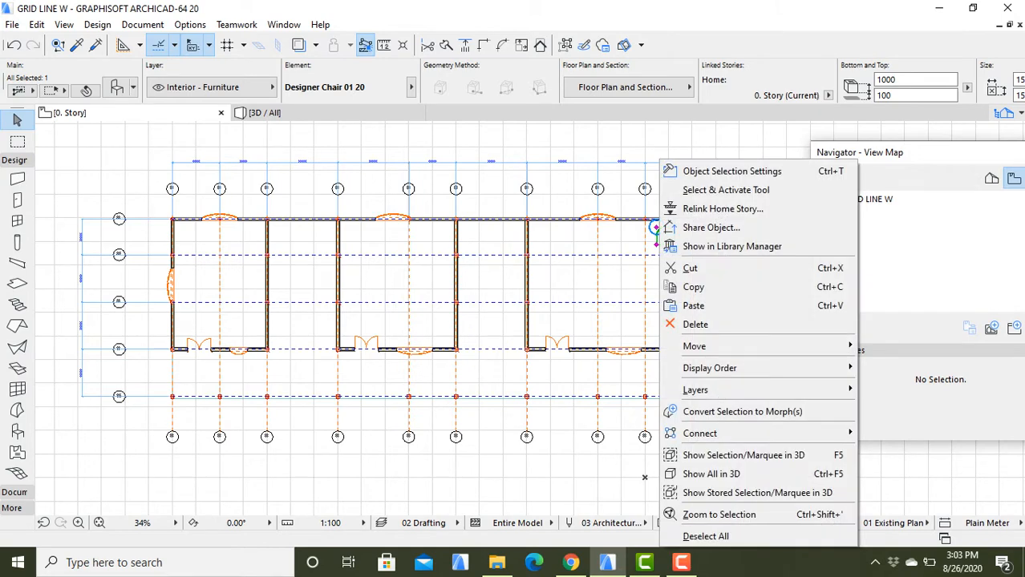
{"action": "mouse_move", "coordinate": [721, 345]}
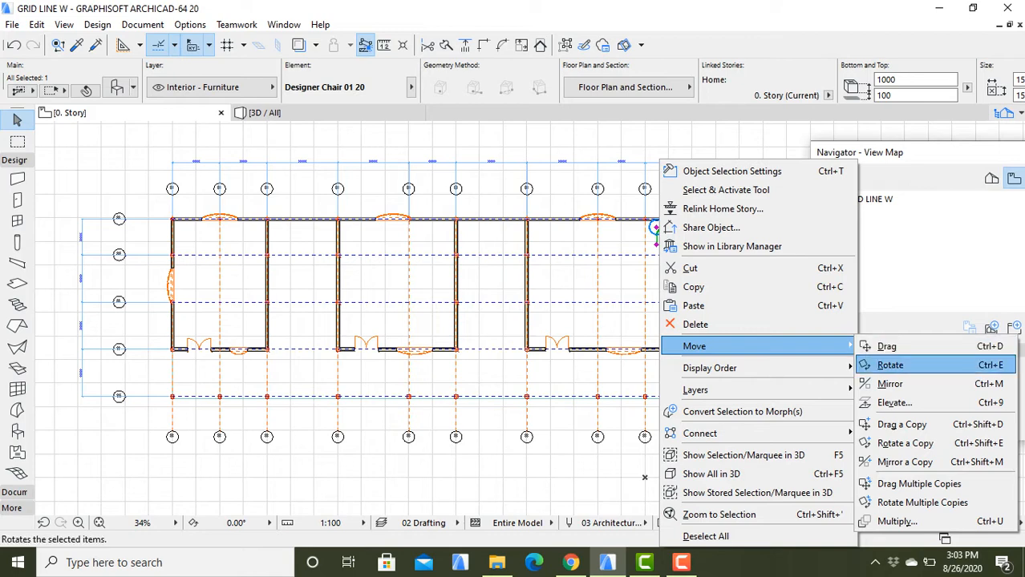
{"action": "left_click", "coordinate": [902, 425]}
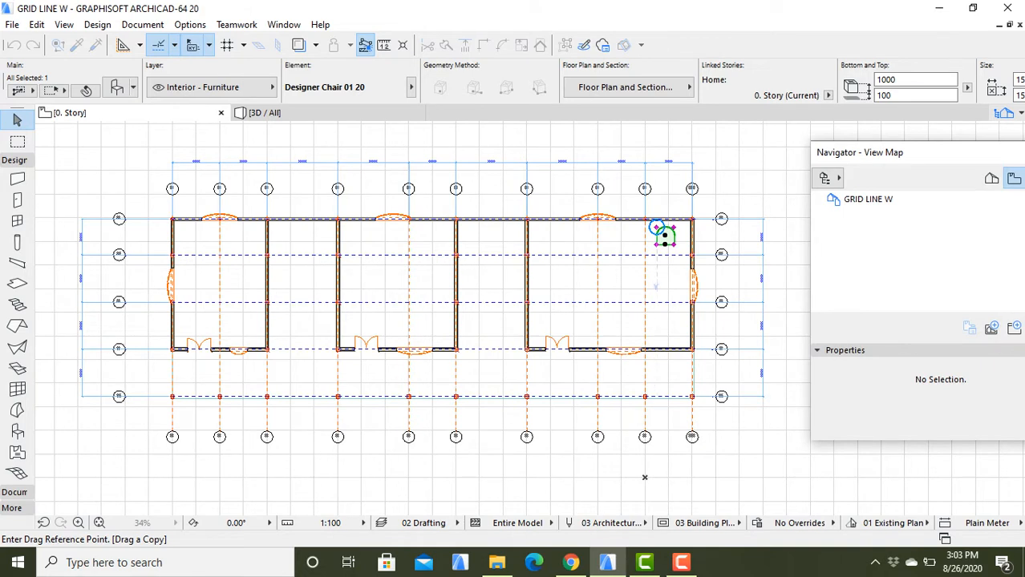
{"action": "left_click", "coordinate": [665, 235]}
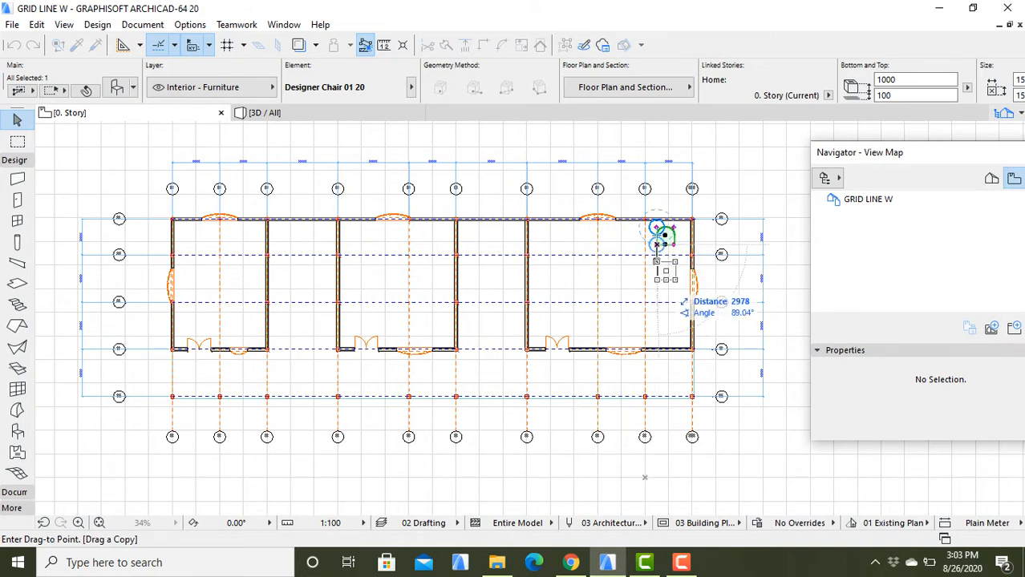
{"action": "left_click", "coordinate": [665, 272]}
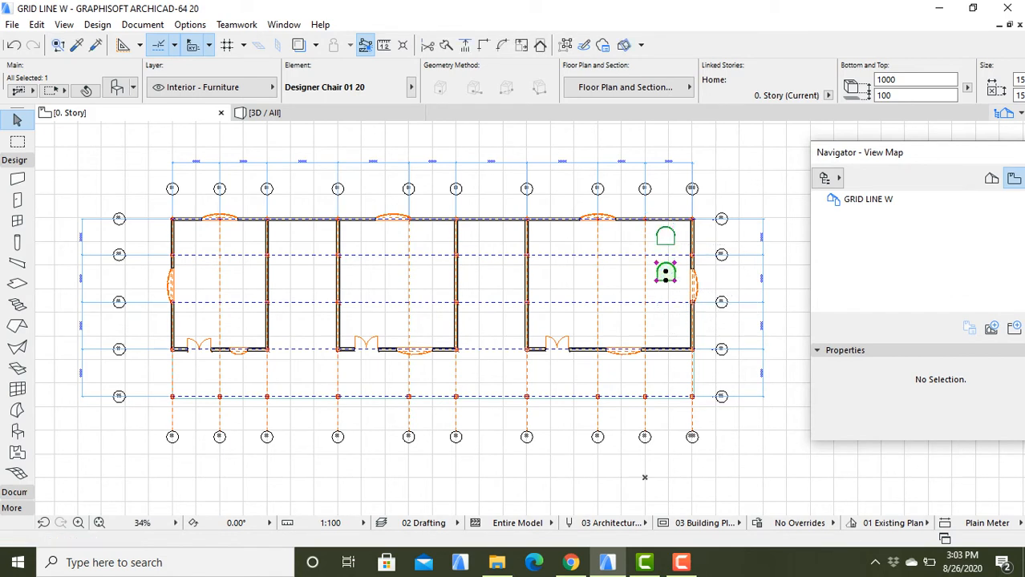
{"action": "key", "text": "Escape"}
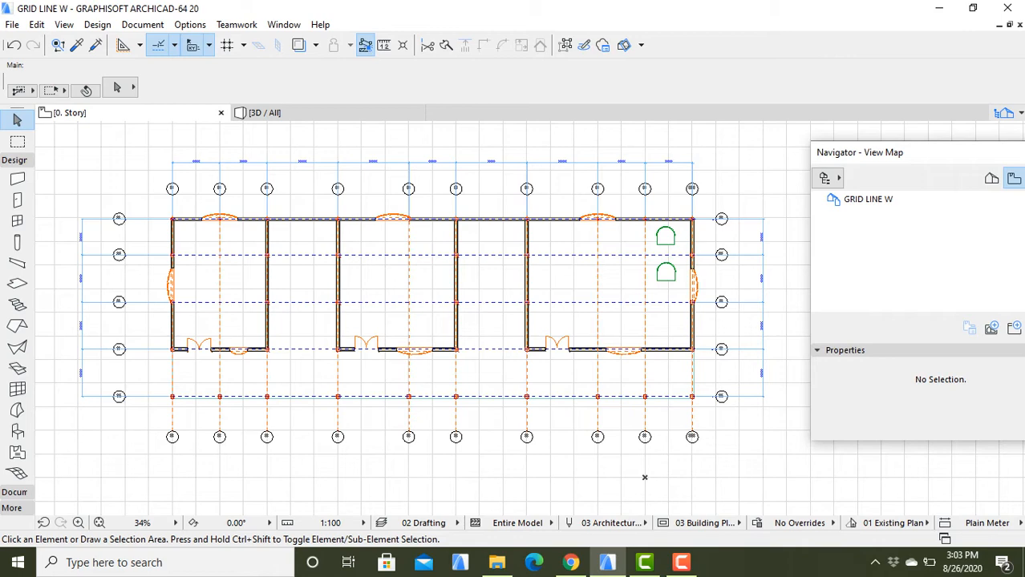
Drag a copy of the lower chair to its left, level with it in the rightmost room.
{"action": "left_click", "coordinate": [666, 272]}
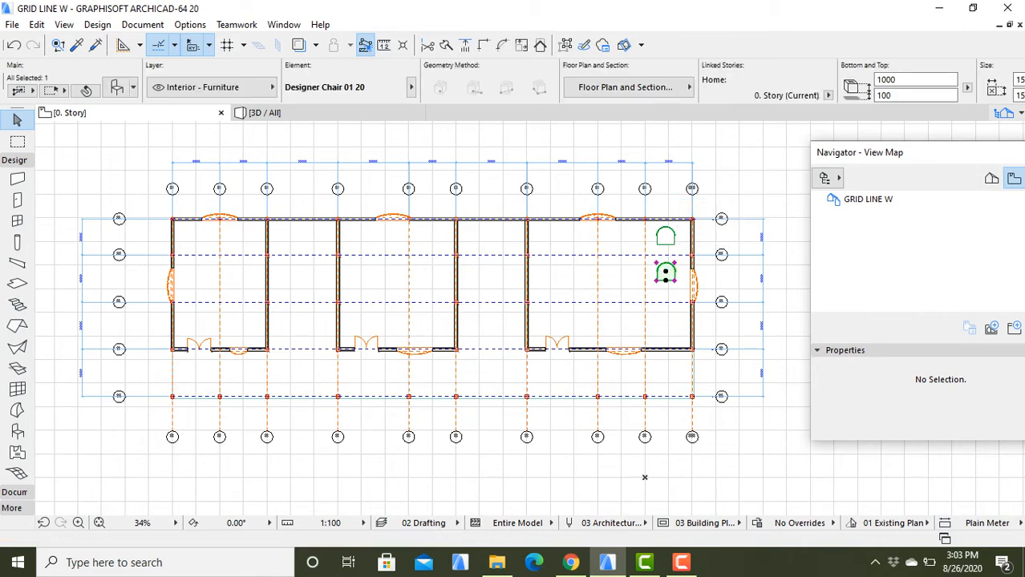
{"action": "right_click", "coordinate": [665, 273]}
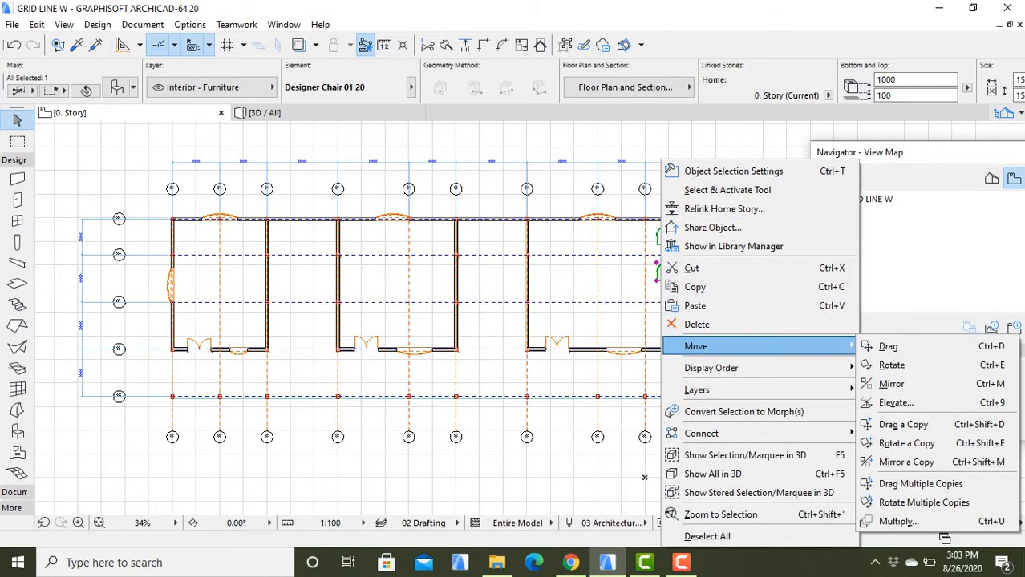
{"action": "left_click", "coordinate": [903, 424]}
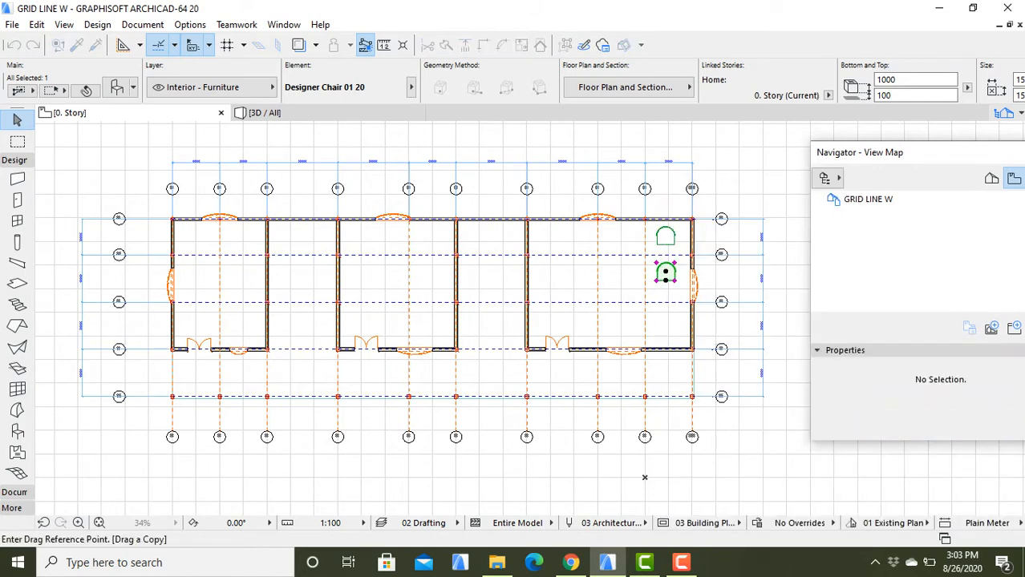
{"action": "left_click", "coordinate": [657, 233]}
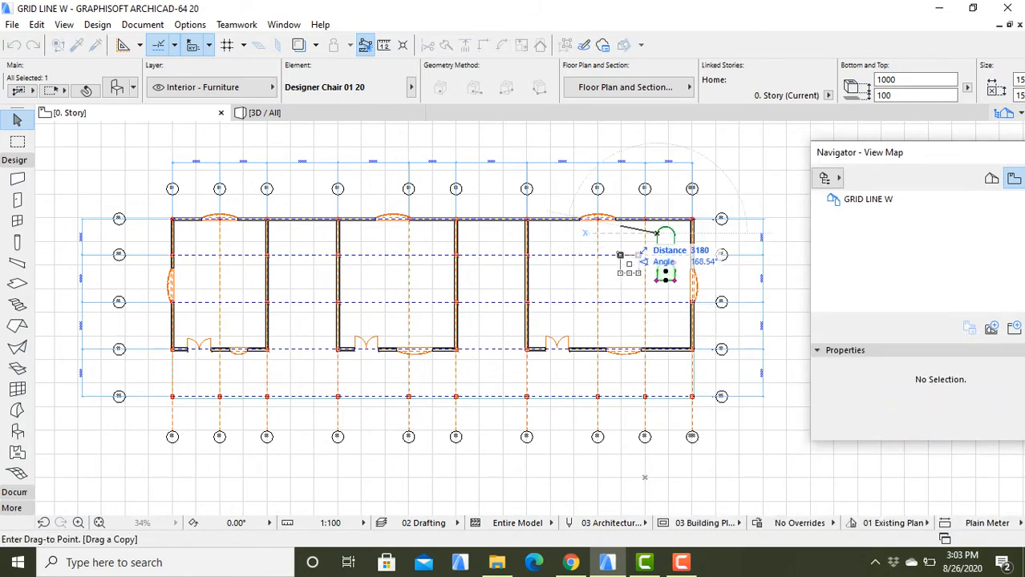
{"action": "left_click", "coordinate": [622, 270]}
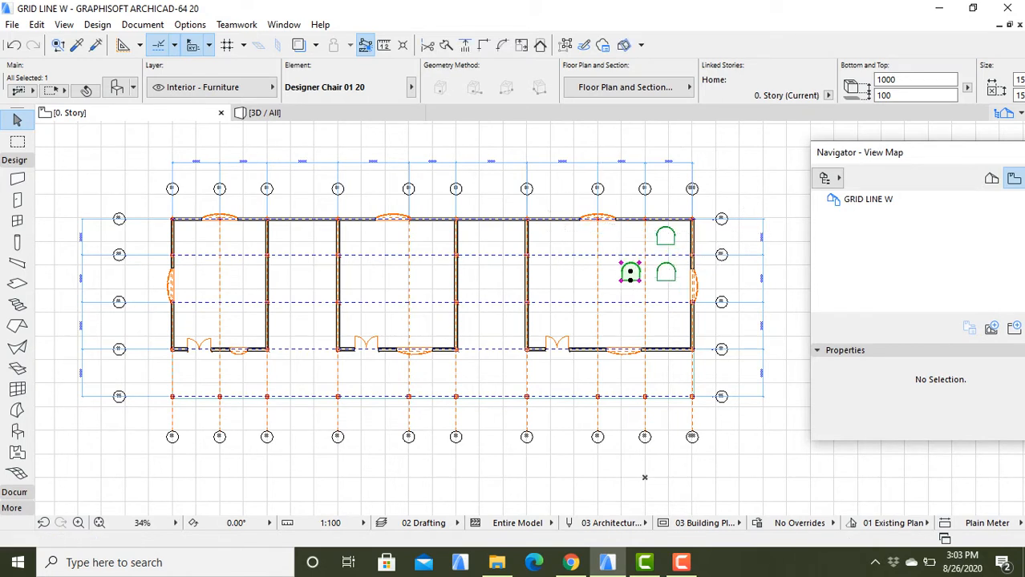
{"action": "key", "text": "Escape"}
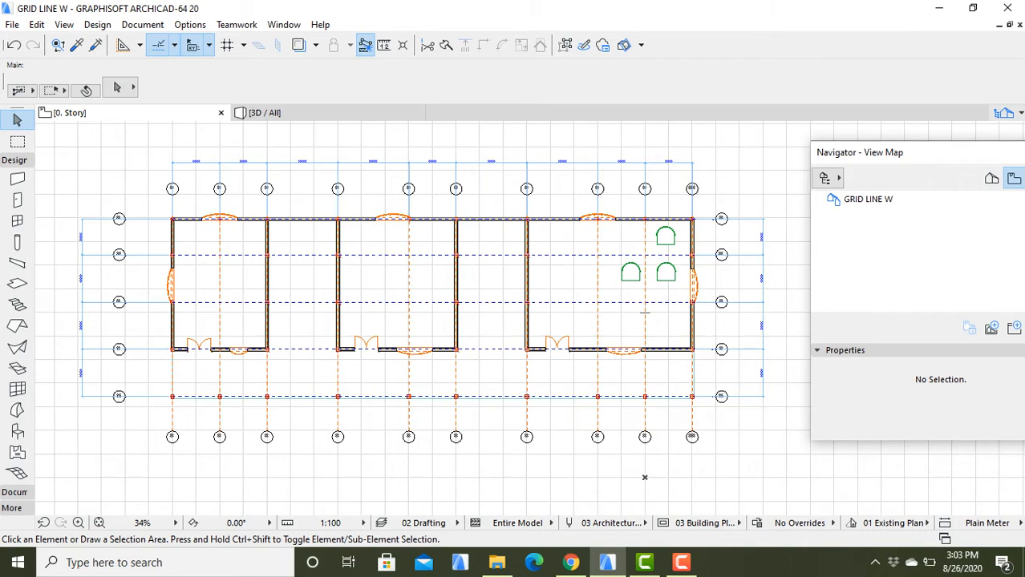
Inspect the three chairs in the rightmost room in the 3D view and return to the floor plan.
{"action": "key", "text": "F3"}
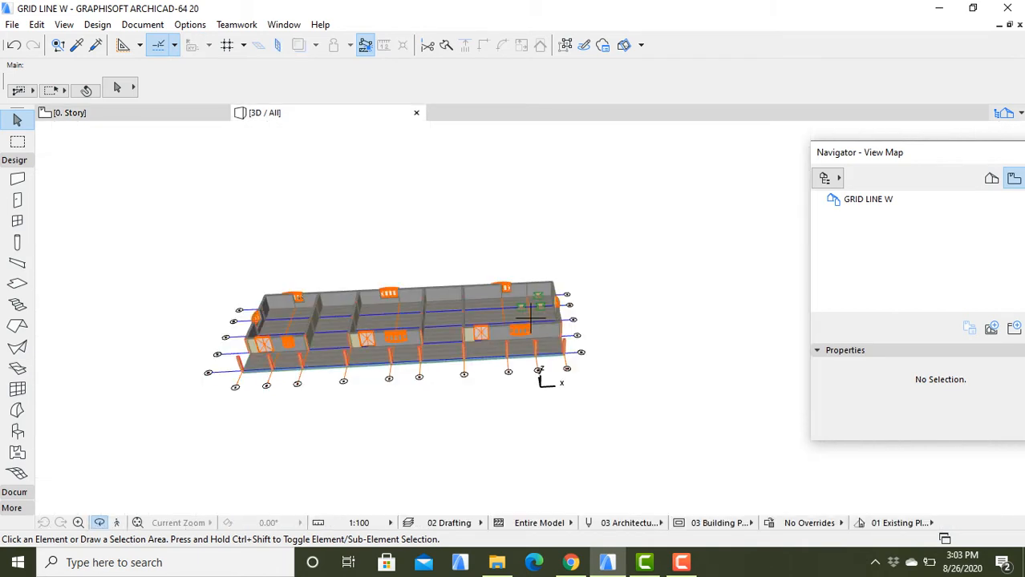
{"action": "scroll", "coordinate": [529, 317], "scroll_direction": "up", "scroll_amount": 5}
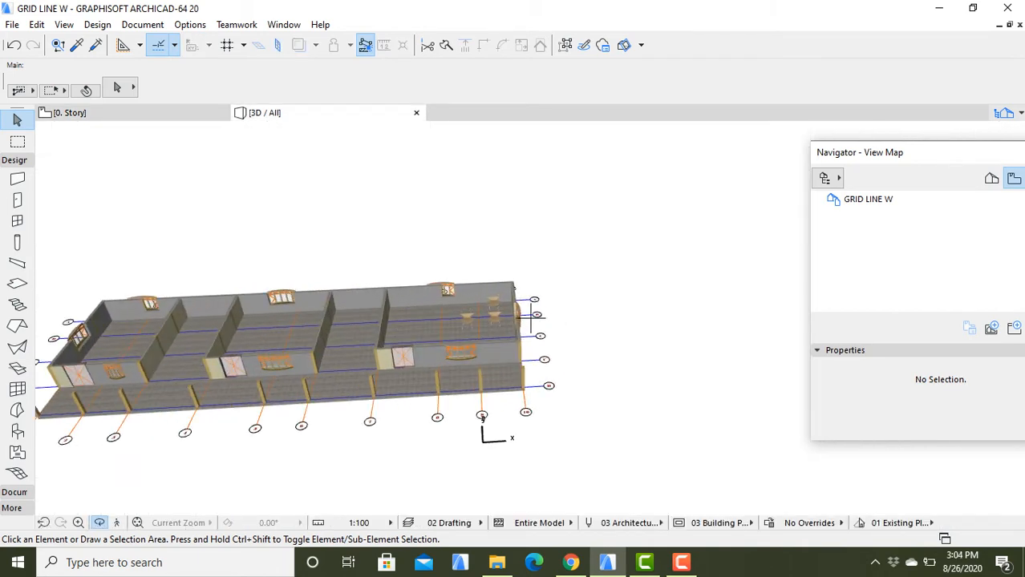
{"action": "scroll", "coordinate": [530, 317], "scroll_direction": "up", "scroll_amount": 1}
{"action": "middle_click_drag", "start_coordinate": [531, 317], "coordinate": [538, 385], "text": "shift"}
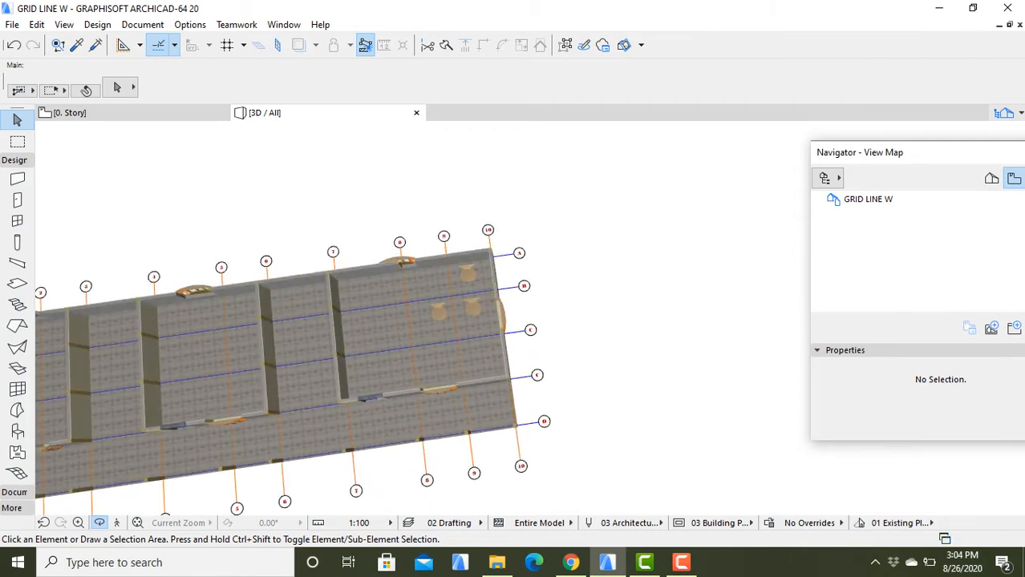
{"action": "middle_click_drag", "start_coordinate": [530, 345], "coordinate": [530, 317], "text": "shift"}
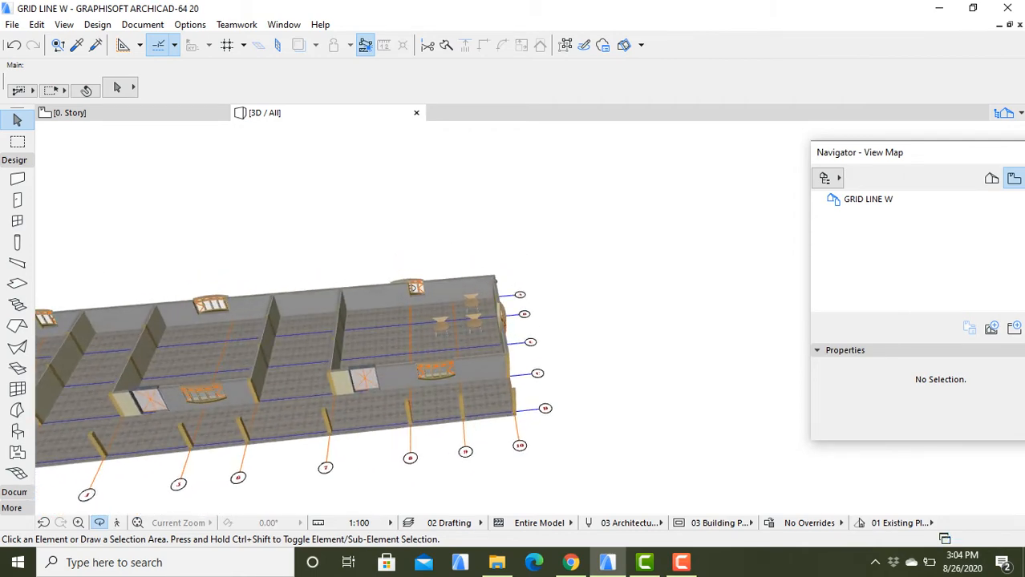
{"action": "key", "text": "F2"}
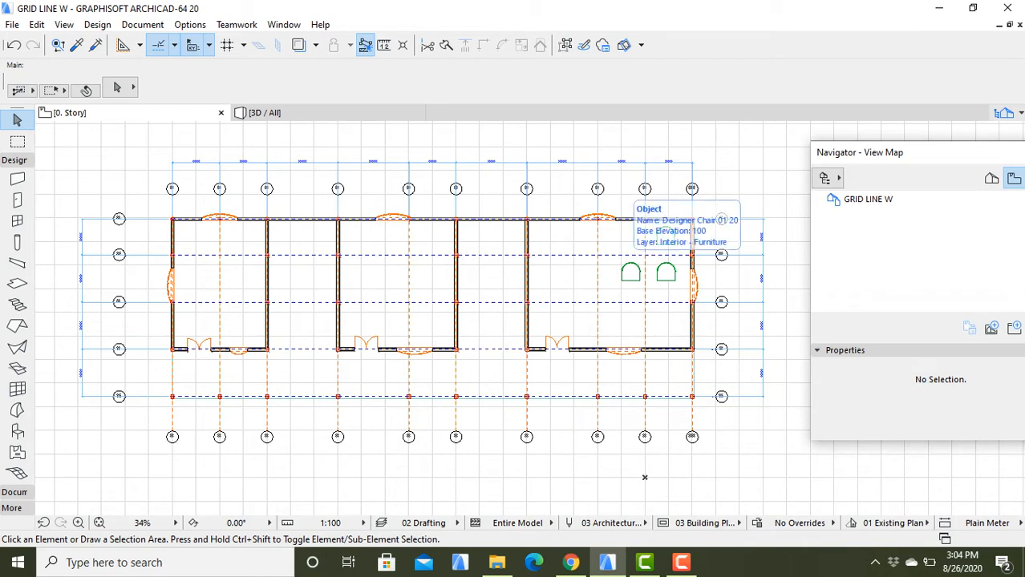
Rotate the left chair 90° counterclockwise about its lower-left corner so its back faces left.
{"action": "left_click", "coordinate": [625, 265]}
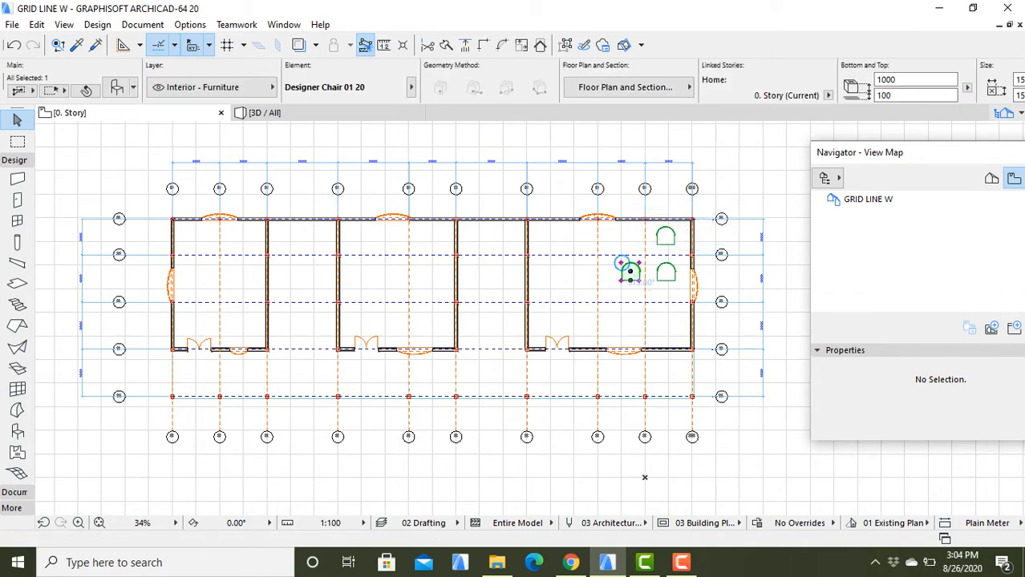
{"action": "right_click", "coordinate": [628, 268]}
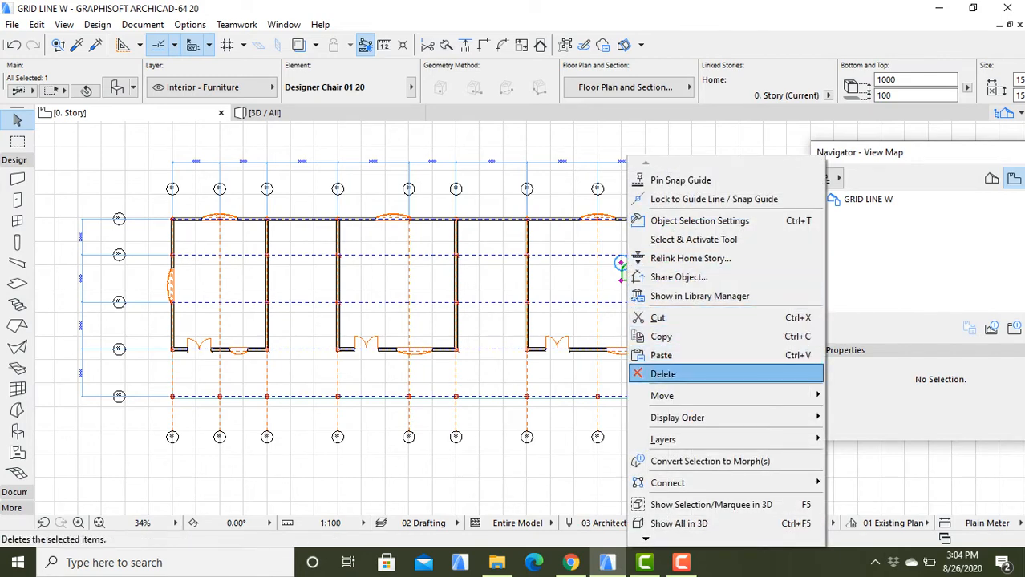
{"action": "mouse_move", "coordinate": [705, 395]}
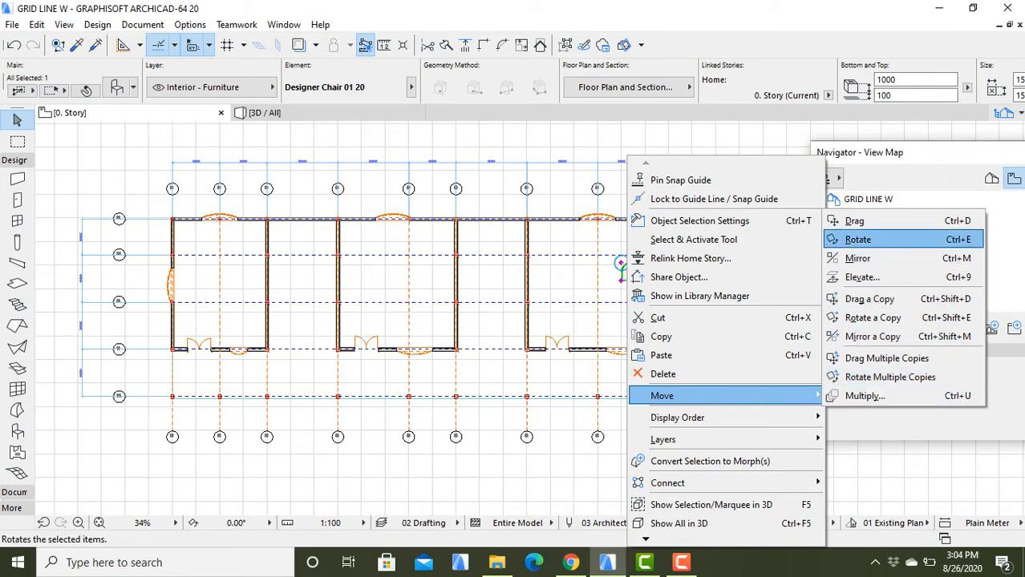
{"action": "left_click", "coordinate": [857, 239]}
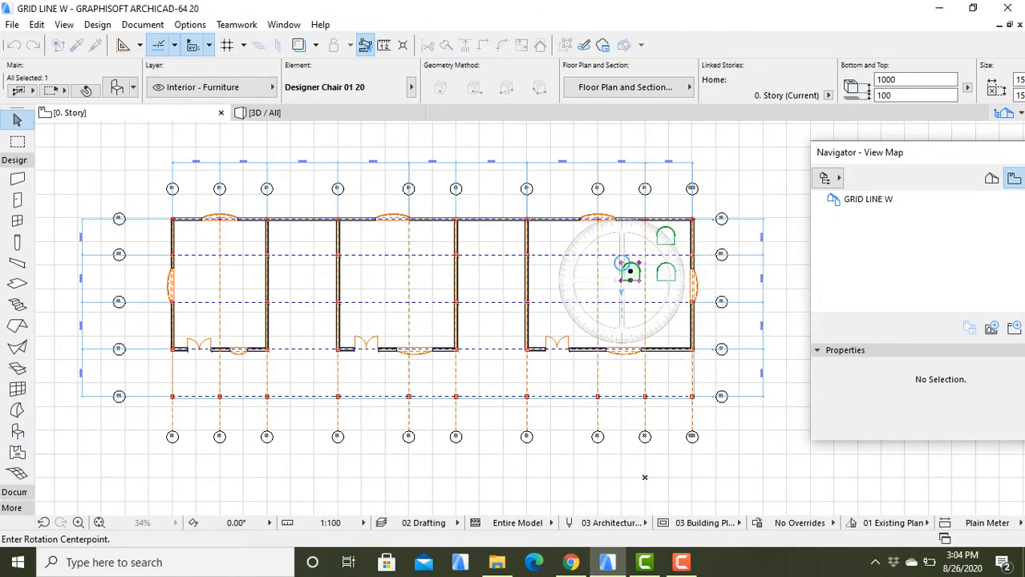
{"action": "scroll", "coordinate": [621, 284], "scroll_direction": "up", "scroll_amount": 3}
{"action": "scroll", "coordinate": [623, 246], "scroll_direction": "up", "scroll_amount": 2}
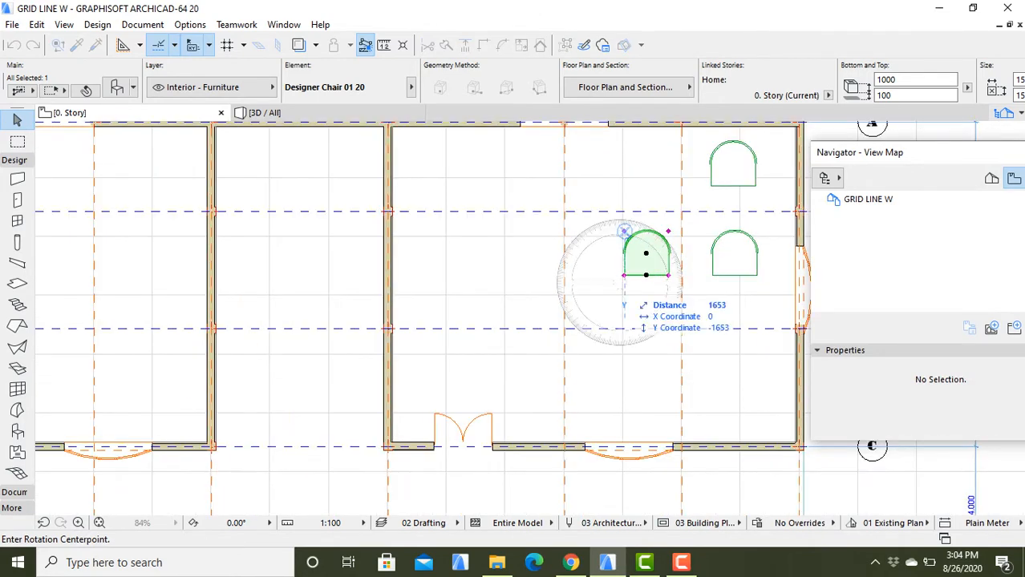
{"action": "left_click", "coordinate": [625, 274]}
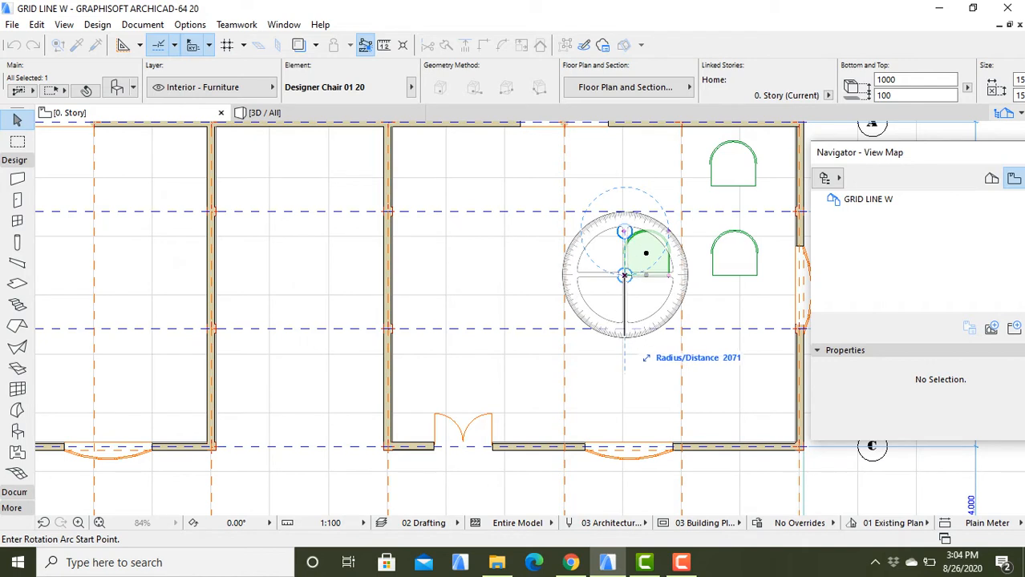
{"action": "left_click", "coordinate": [625, 365]}
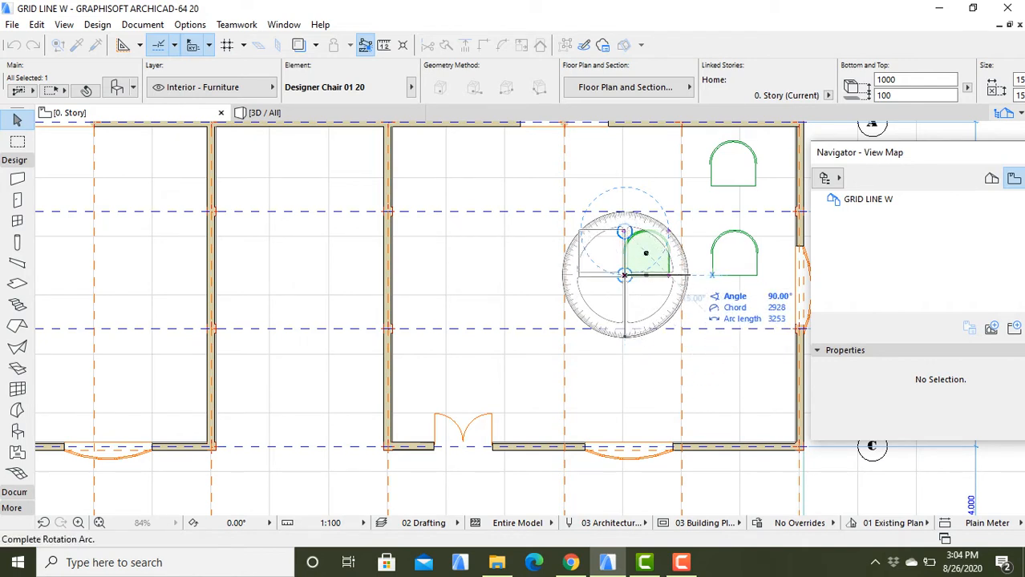
{"action": "left_click", "coordinate": [687, 275]}
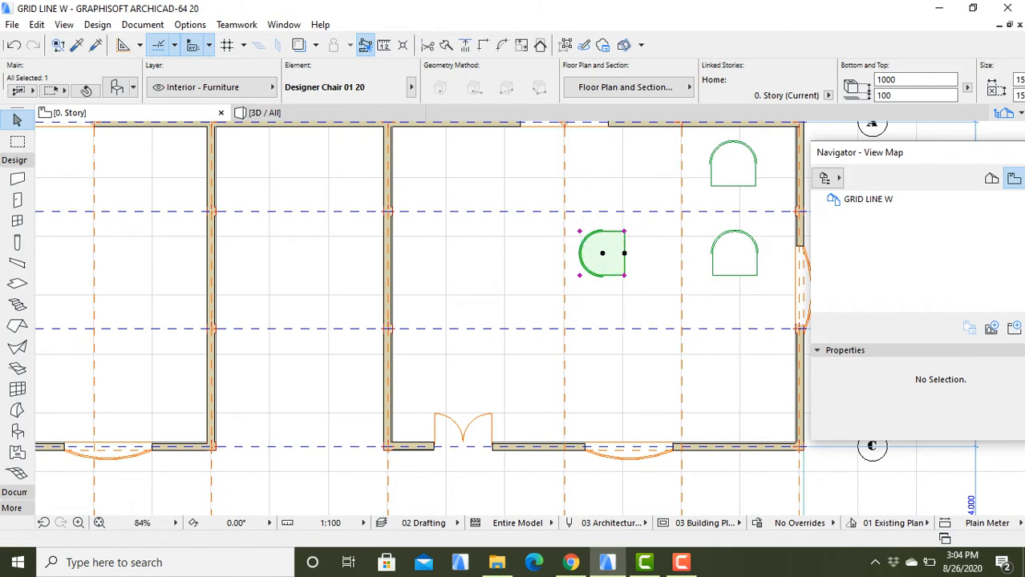
{"action": "key", "text": "Escape"}
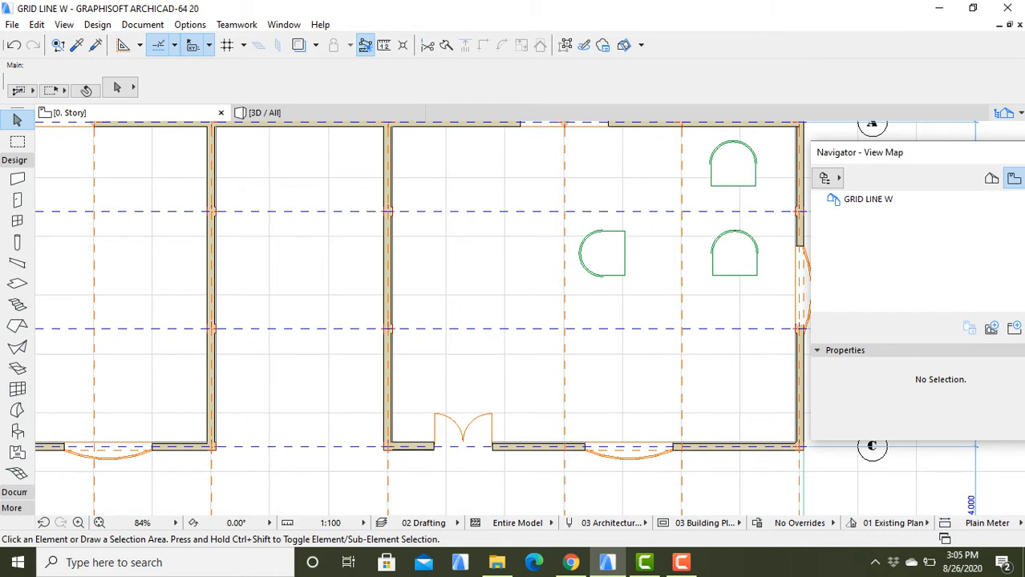
Select the lower right chair in the rightmost room.
{"action": "left_click", "coordinate": [713, 249]}
{"action": "key", "text": "Escape"}
{"action": "left_click", "coordinate": [711, 249]}
{"action": "key", "text": "Escape"}
{"action": "left_click", "coordinate": [705, 227]}
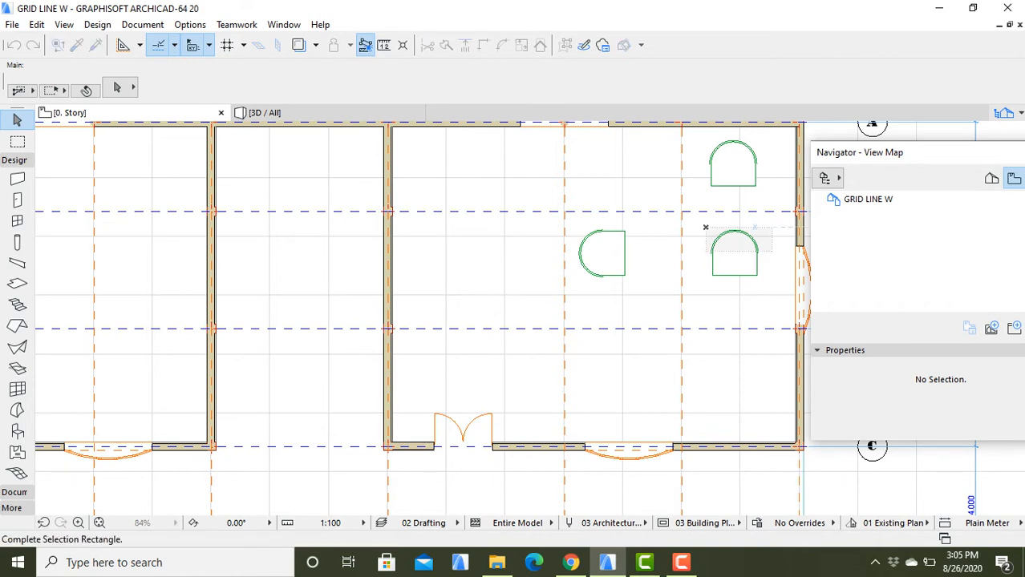
{"action": "left_click", "coordinate": [773, 281]}
{"action": "right_click", "coordinate": [736, 255]}
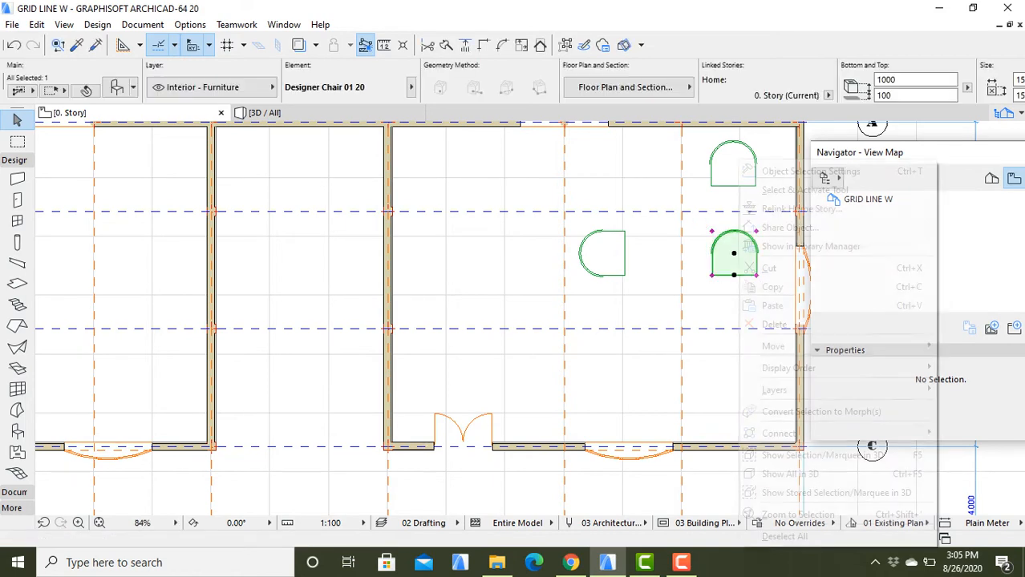
{"action": "mouse_move", "coordinate": [773, 346]}
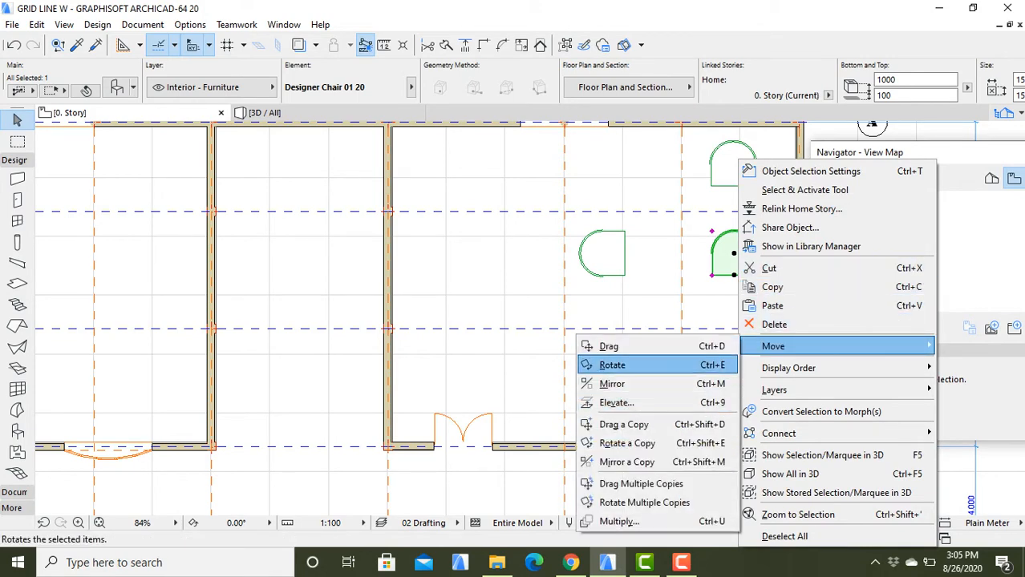
{"action": "left_click", "coordinate": [612, 365]}
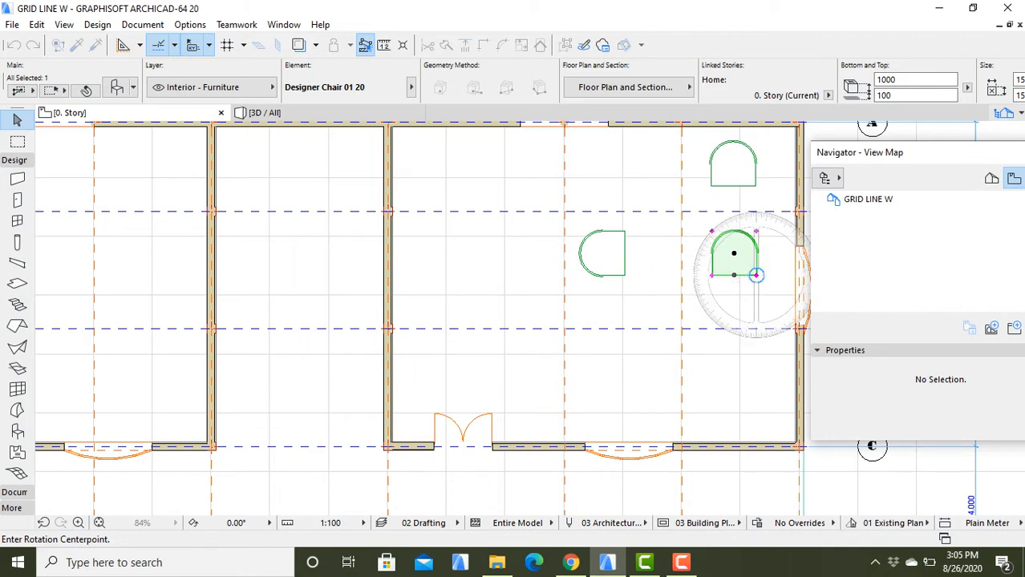
{"action": "left_click", "coordinate": [757, 275]}
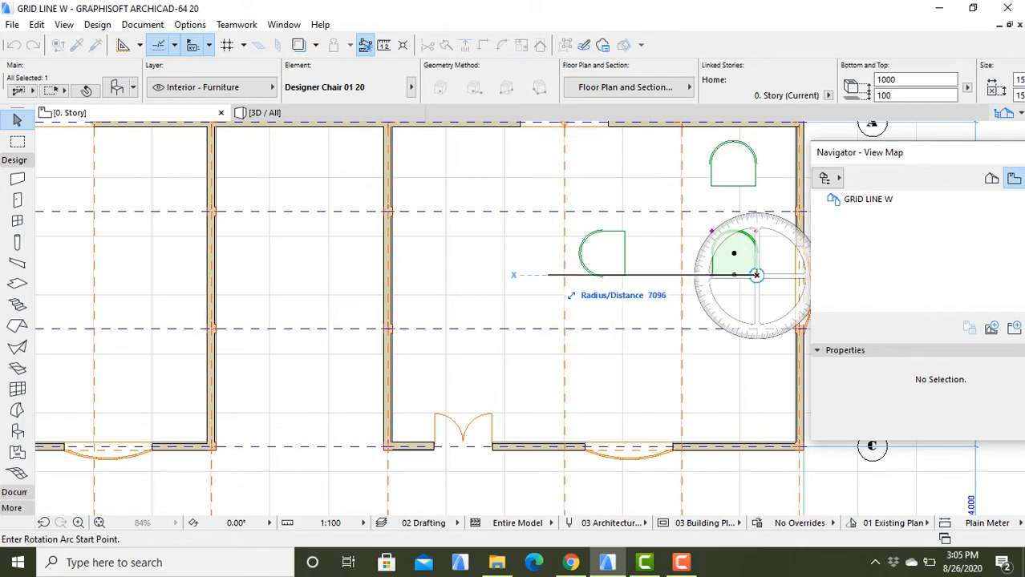
{"action": "left_click", "coordinate": [524, 275]}
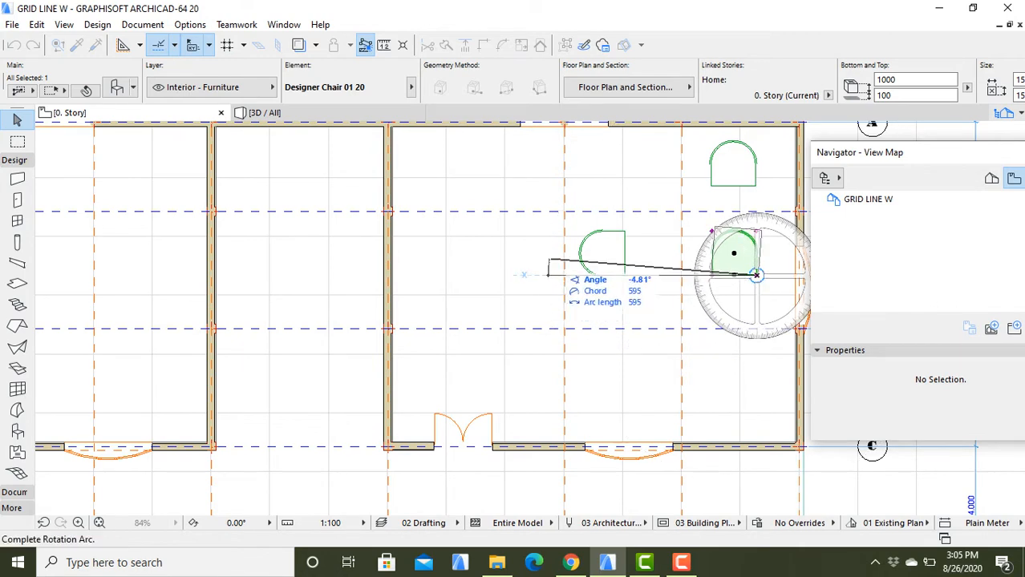
{"action": "key", "text": "Escape"}
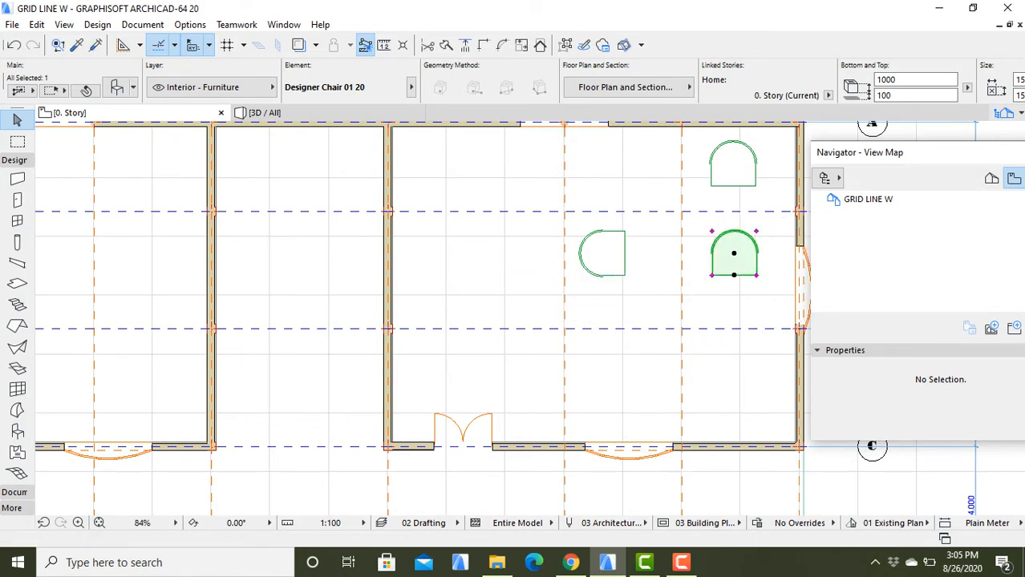
Rotate the lower right chair 90° clockwise about its lower-right corner so its back faces the right wall.
{"action": "right_click", "coordinate": [731, 253]}
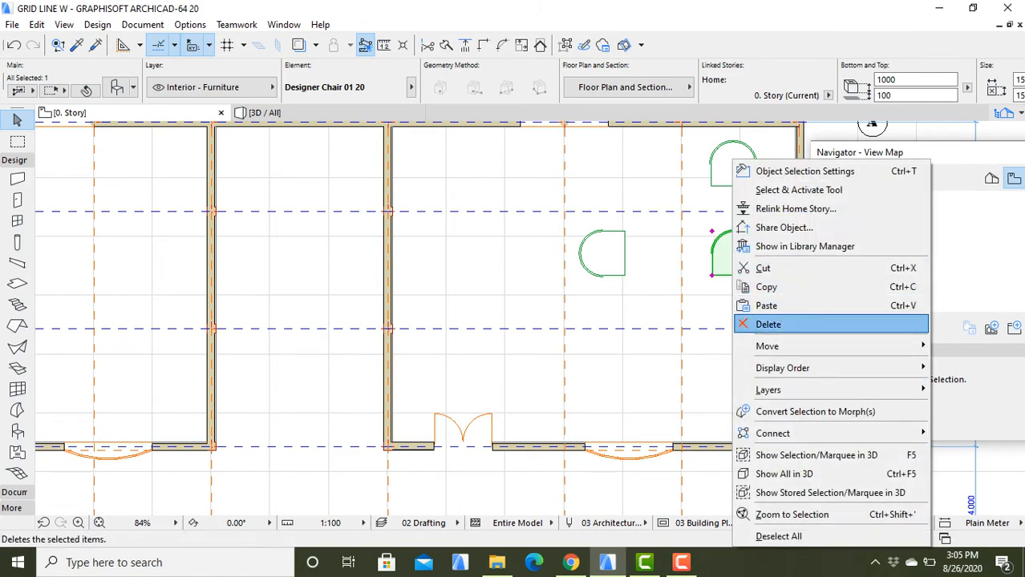
{"action": "mouse_move", "coordinate": [802, 345]}
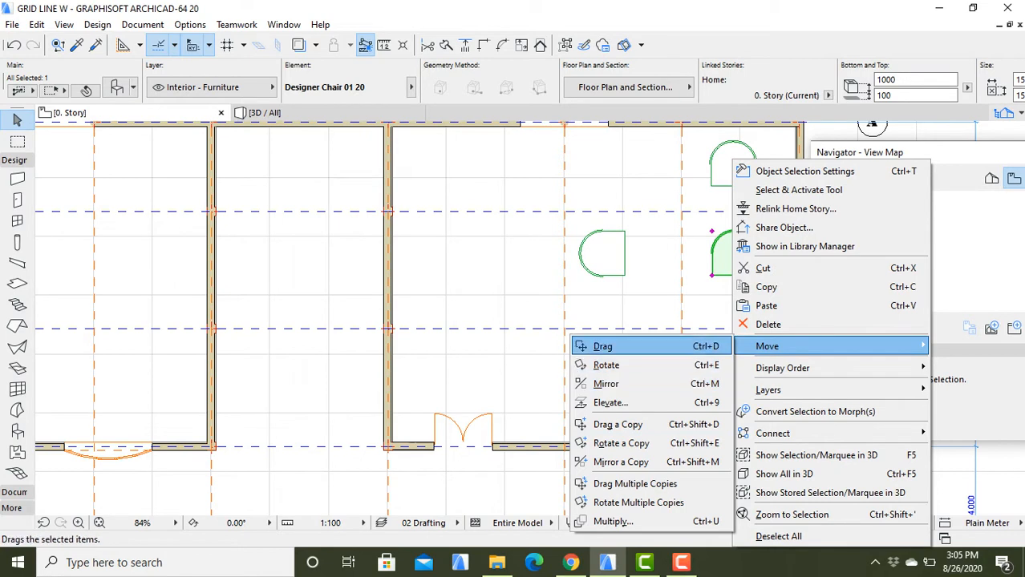
{"action": "left_click", "coordinate": [608, 365]}
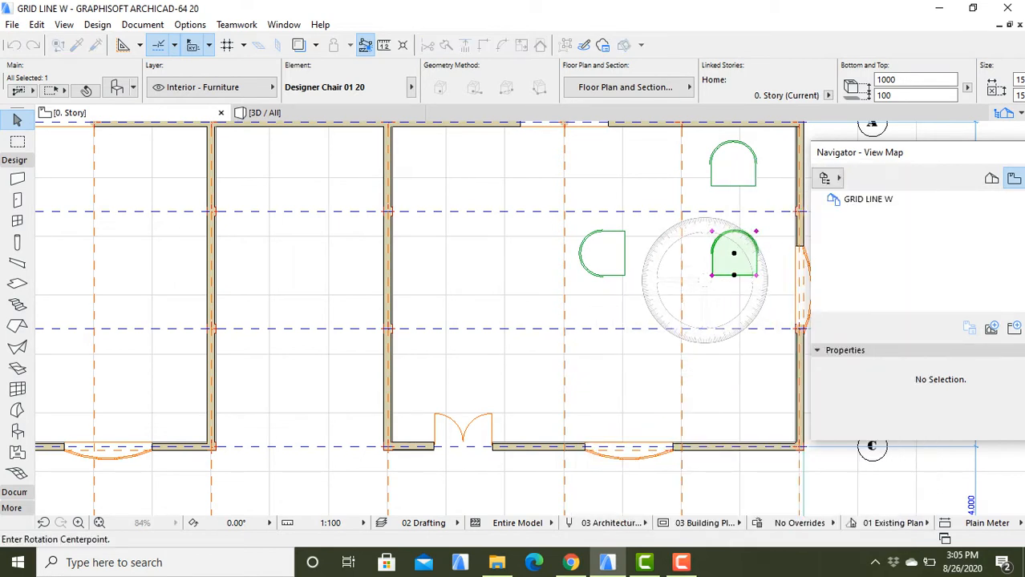
{"action": "left_click", "coordinate": [757, 275]}
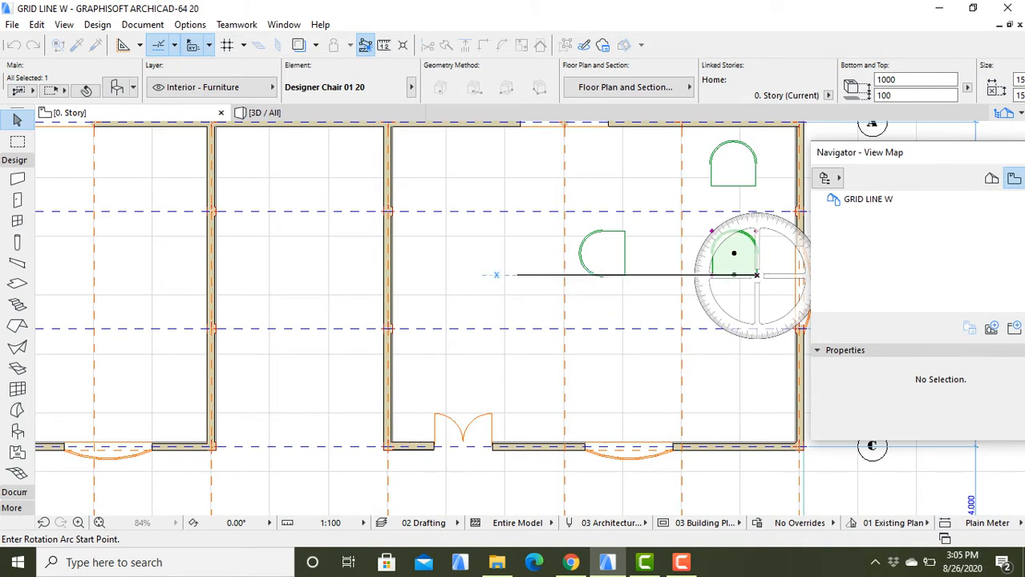
{"action": "left_click", "coordinate": [517, 275]}
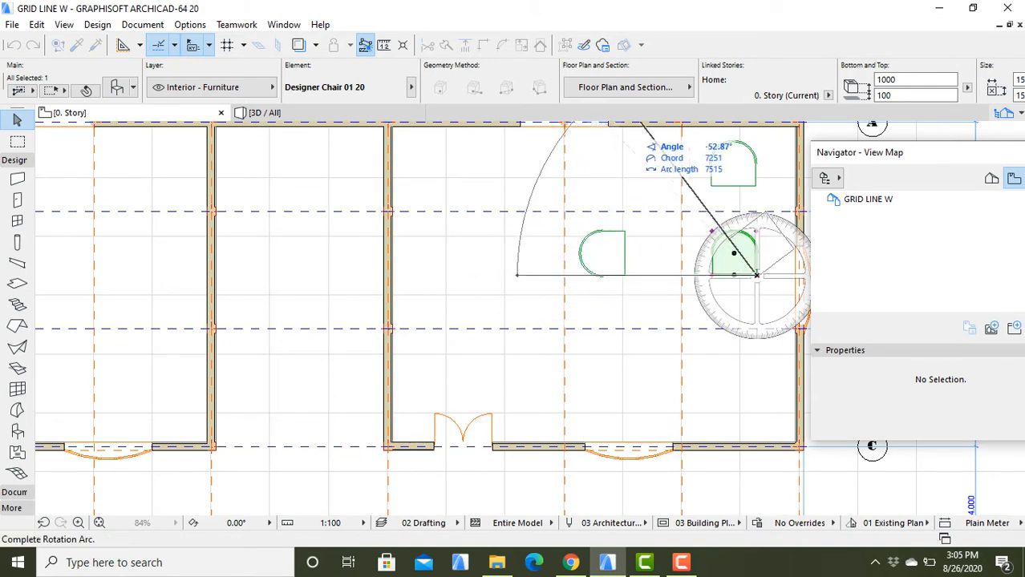
{"action": "scroll", "coordinate": [756, 275], "scroll_direction": "down", "scroll_amount": 3}
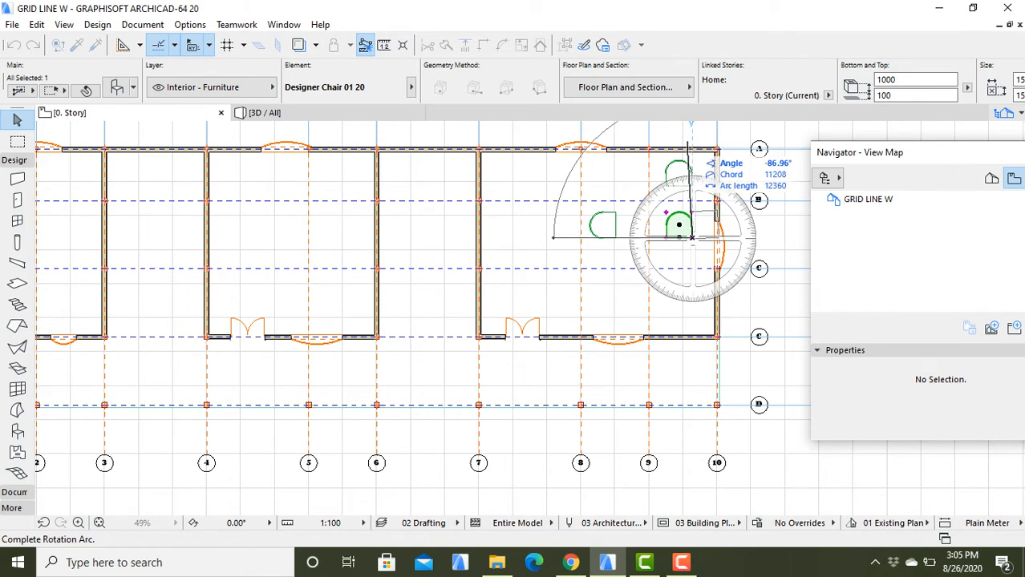
{"action": "left_click", "coordinate": [692, 237]}
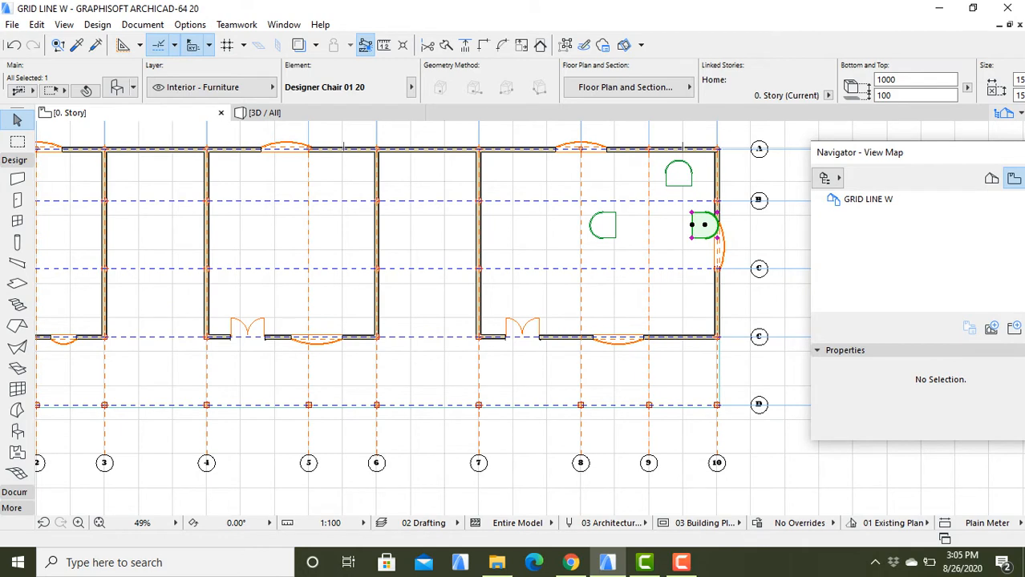
{"action": "key", "text": "Escape"}
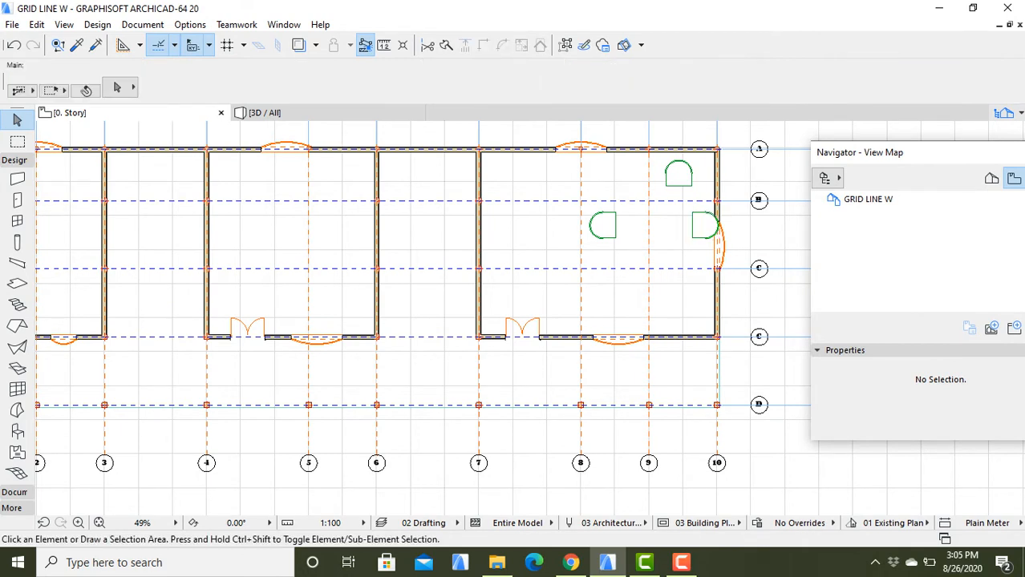
Drag the rotated chair about 1300 straight left, clear of the right wall.
{"action": "left_click", "coordinate": [692, 212]}
{"action": "key", "text": "ctrl+d"}
{"action": "left_click", "coordinate": [692, 211]}
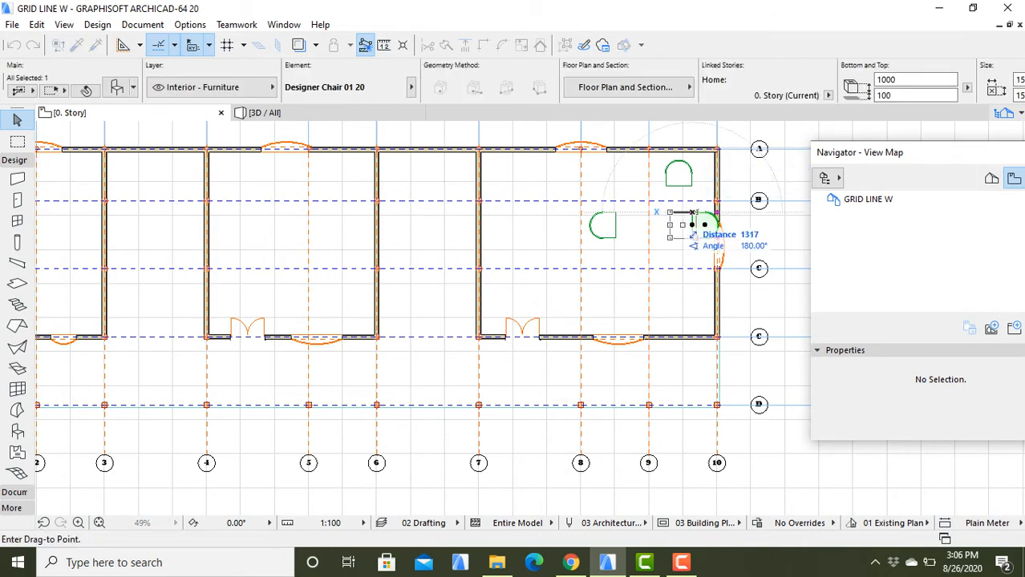
{"action": "left_click", "coordinate": [692, 212]}
{"action": "key", "text": "Escape"}
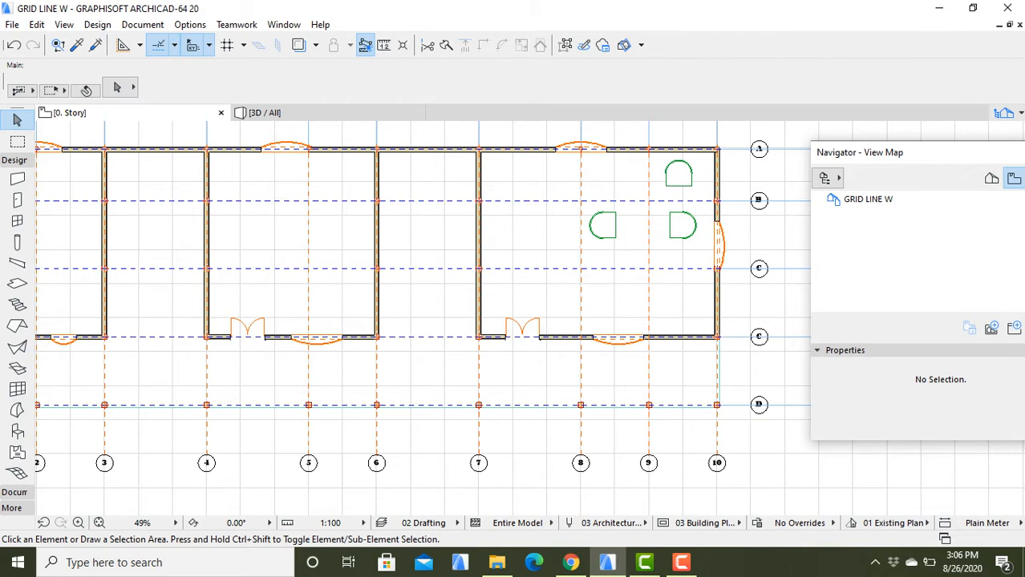
{"action": "left_click", "coordinate": [593, 217]}
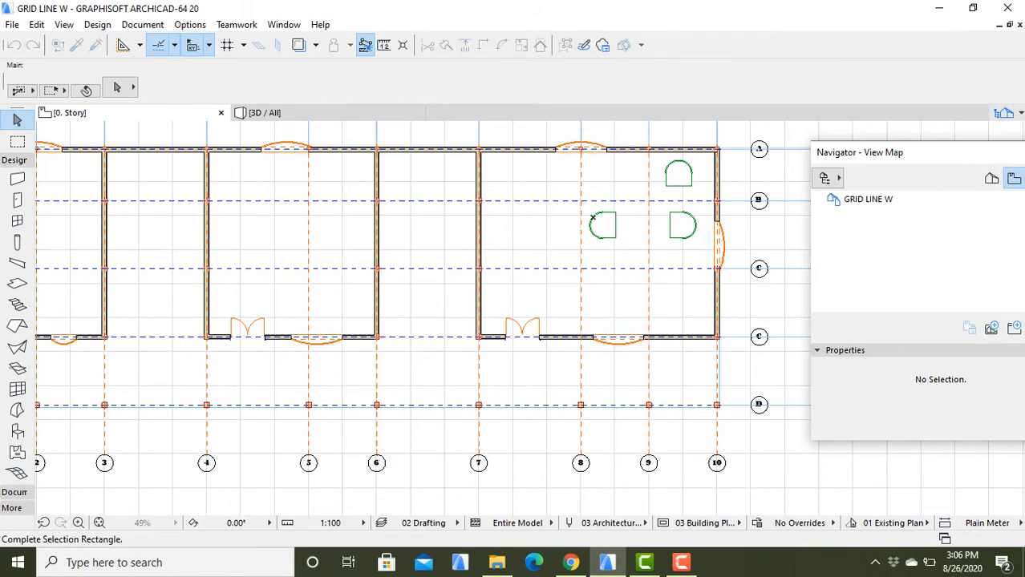
{"action": "key", "text": "Escape"}
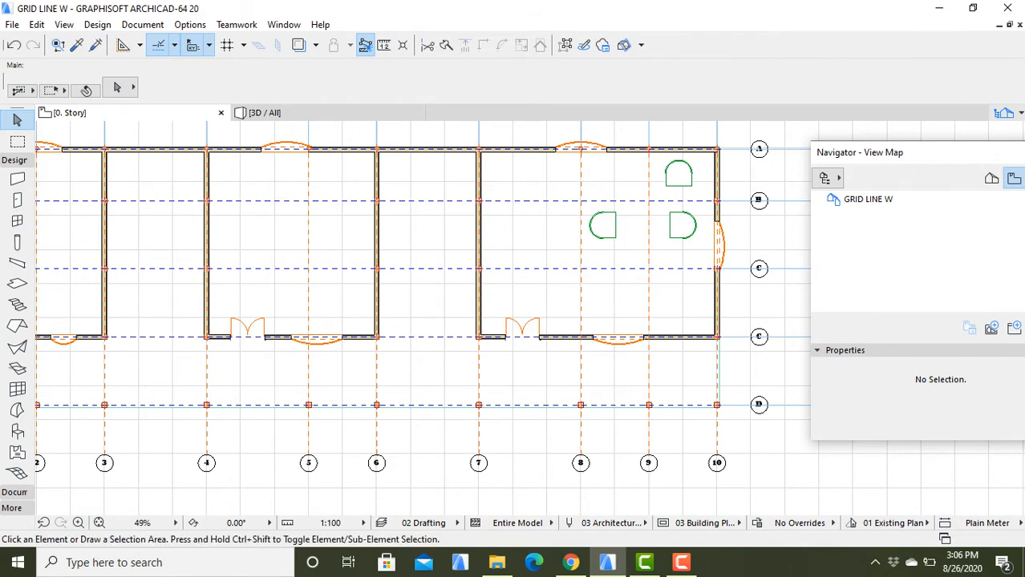
{"action": "mouse_move", "coordinate": [581, 195]}
{"action": "left_mouse_down"}
{"action": "mouse_move", "coordinate": [647, 251]}
{"action": "mouse_move", "coordinate": [581, 241]}
{"action": "mouse_move", "coordinate": [584, 196]}
{"action": "left_mouse_up"}
{"action": "key", "text": "Escape"}
{"action": "key", "text": "Escape"}
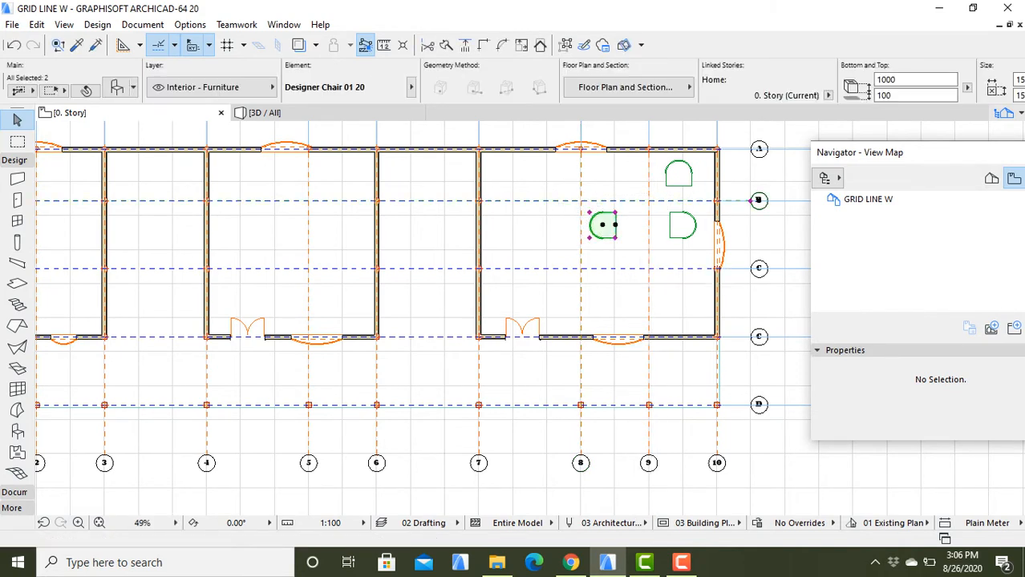
{"action": "key", "text": "Escape"}
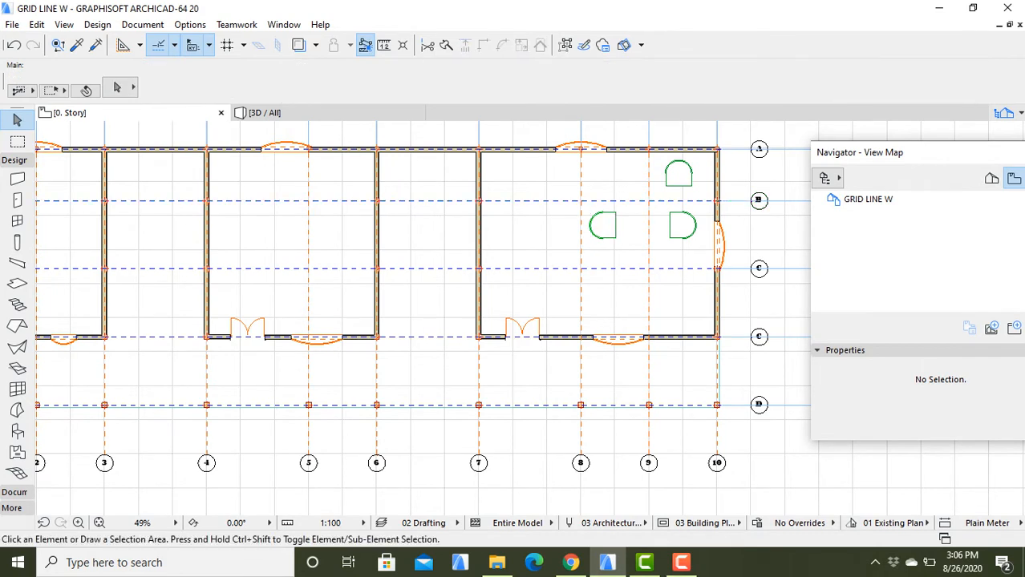
Drag the left chair horizontally to the right, about one chair width closer to the right-facing chair.
{"action": "left_click", "coordinate": [630, 247]}
{"action": "mouse_move", "coordinate": [612, 248]}
{"action": "left_mouse_down"}
{"action": "mouse_move", "coordinate": [581, 215]}
{"action": "mouse_move", "coordinate": [593, 191]}
{"action": "mouse_move", "coordinate": [580, 208]}
{"action": "mouse_move", "coordinate": [589, 208]}
{"action": "left_mouse_up"}
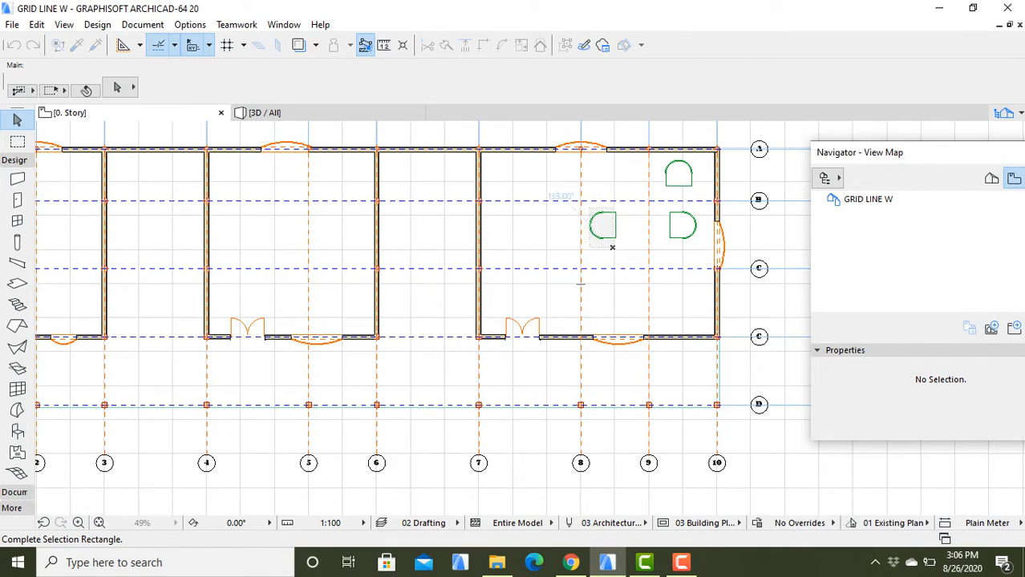
{"action": "left_click", "coordinate": [590, 210]}
{"action": "right_click", "coordinate": [589, 212]}
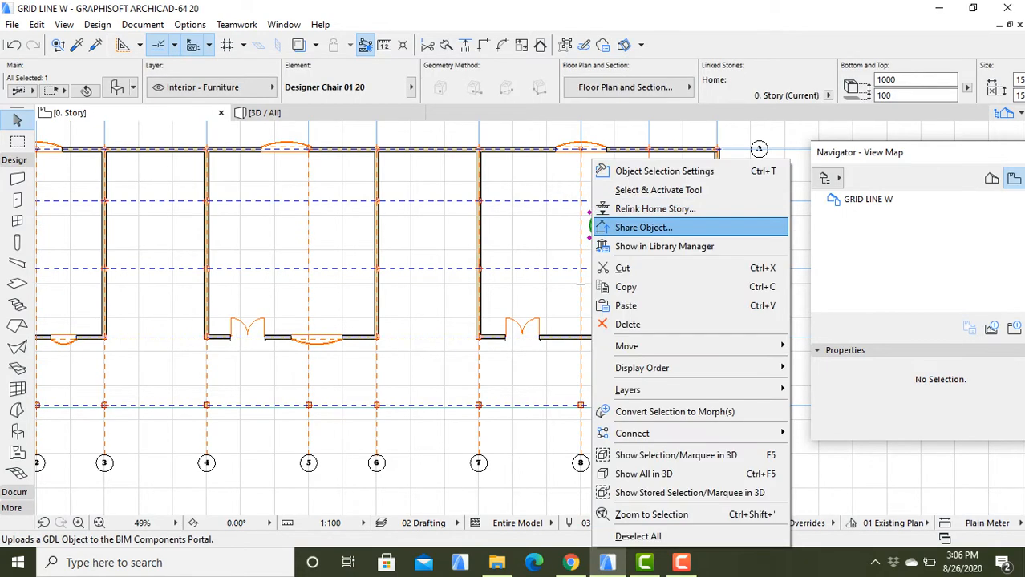
{"action": "mouse_move", "coordinate": [641, 345]}
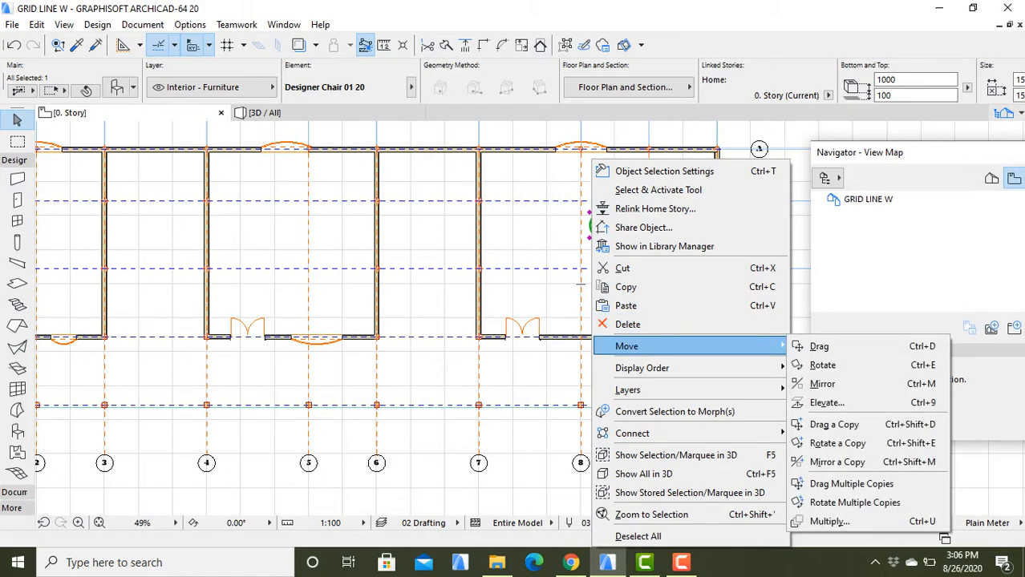
{"action": "left_click", "coordinate": [822, 346]}
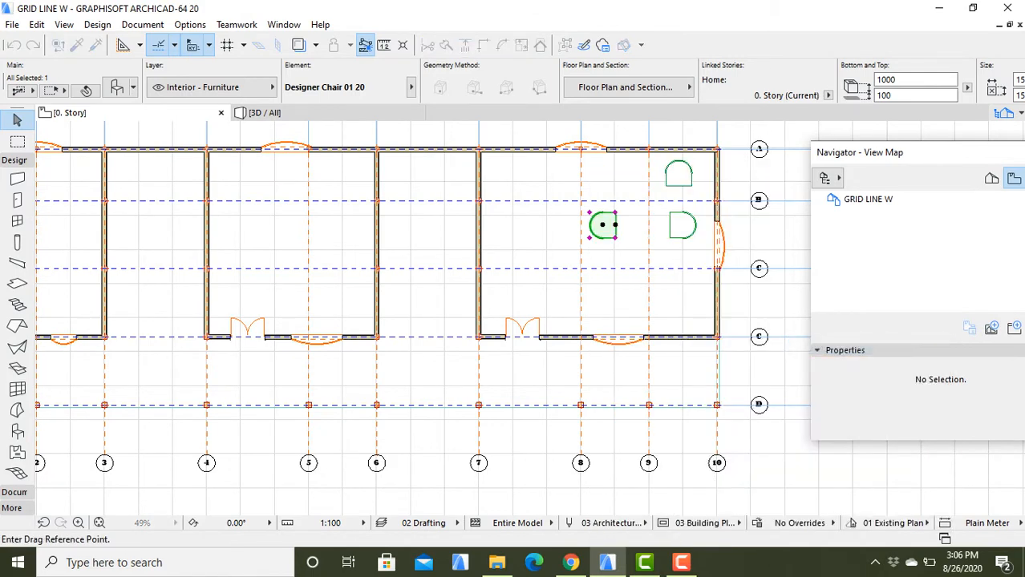
{"action": "left_click", "coordinate": [614, 231]}
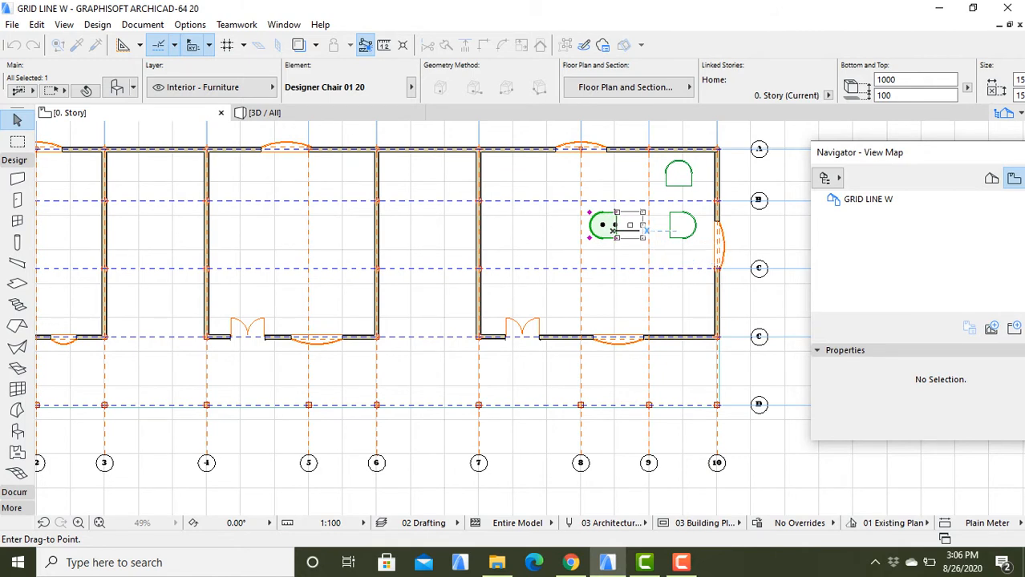
{"action": "left_click", "coordinate": [642, 231]}
{"action": "key", "text": "Escape"}
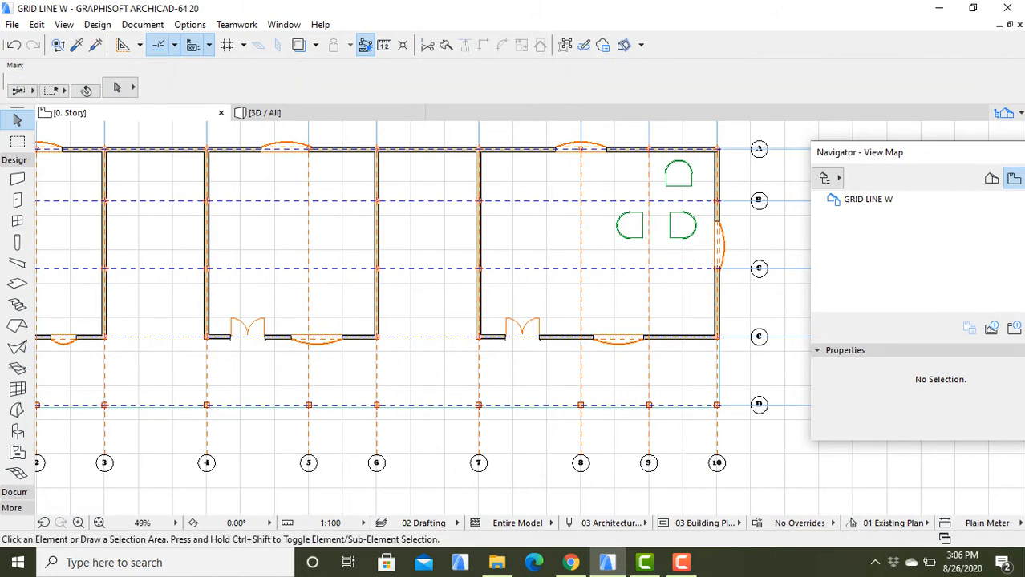
Drag the right-facing chair about 930 to the right, close to the right wall's window.
{"action": "left_click", "coordinate": [665, 209]}
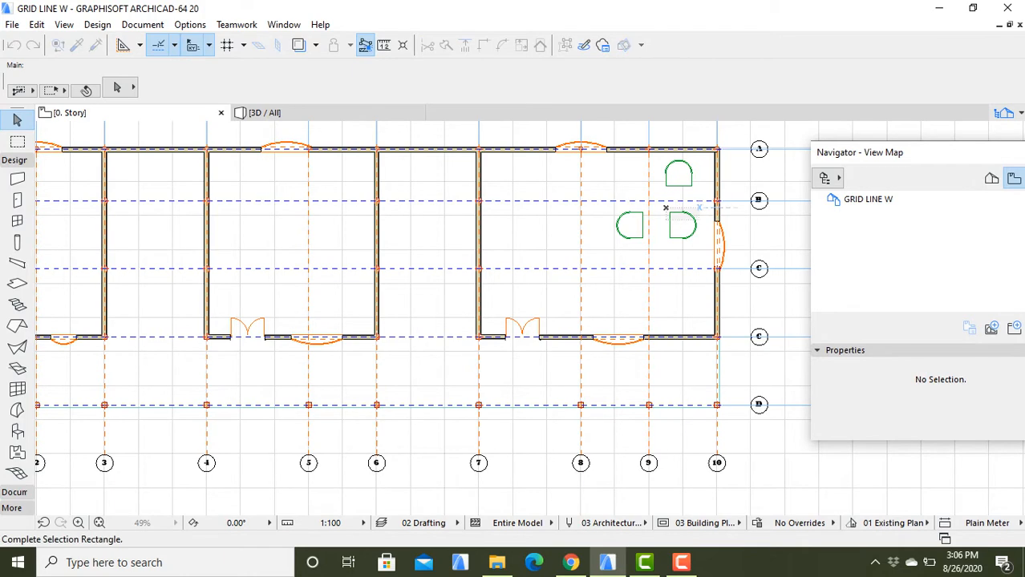
{"action": "left_click", "coordinate": [699, 241]}
{"action": "right_click", "coordinate": [680, 226]}
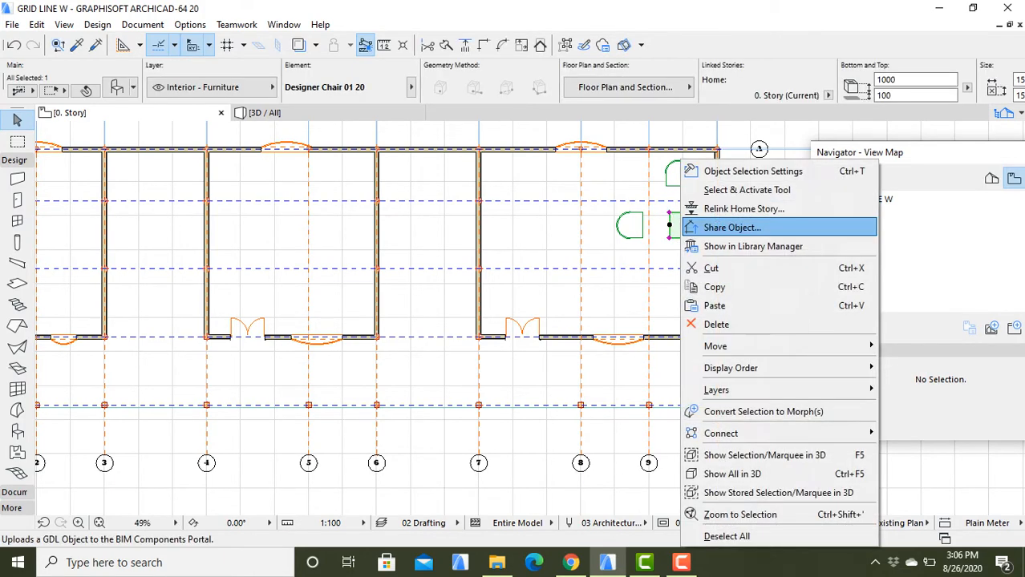
{"action": "mouse_move", "coordinate": [722, 345]}
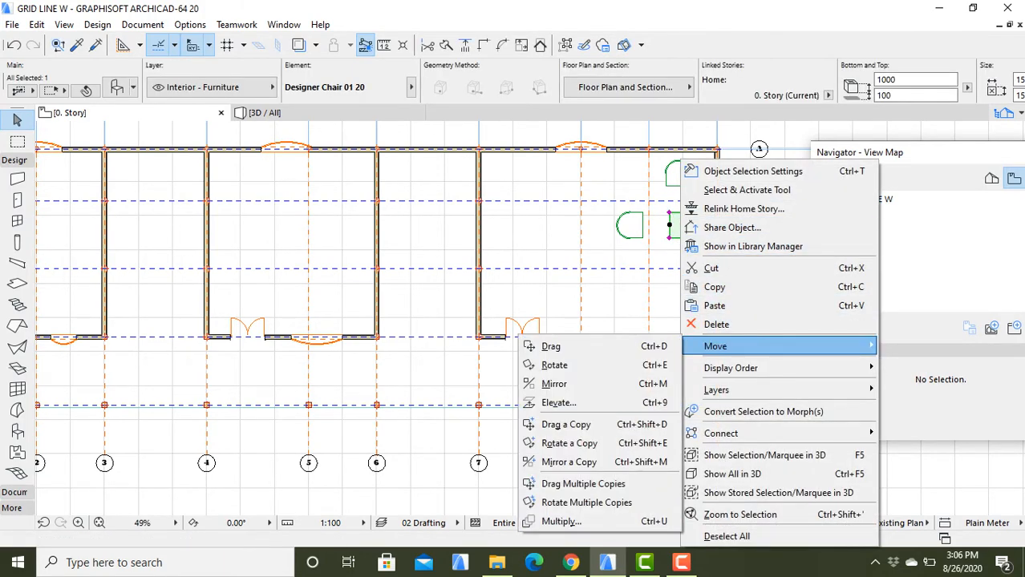
{"action": "left_click", "coordinate": [552, 347]}
{"action": "left_click", "coordinate": [680, 231]}
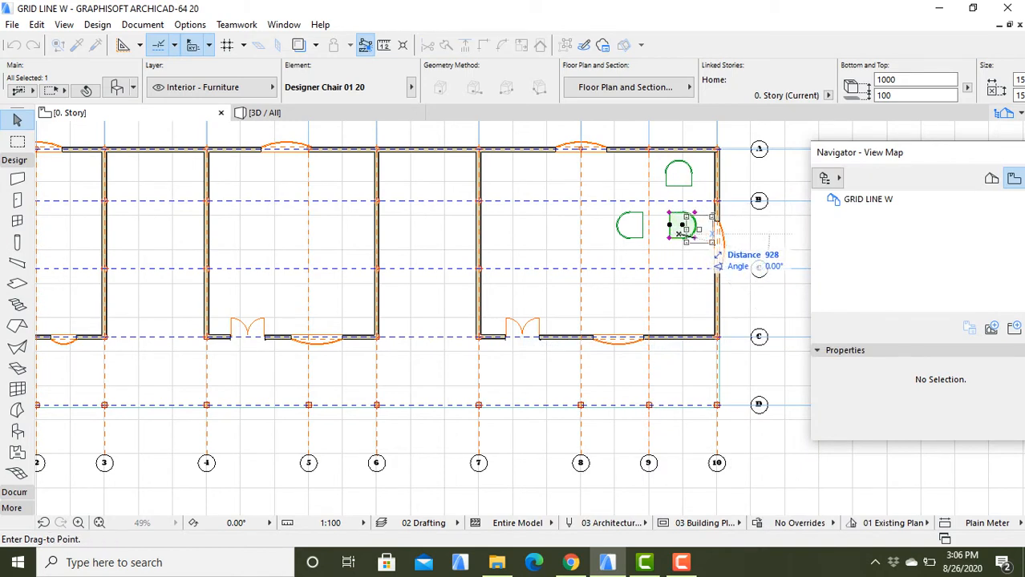
{"action": "left_click", "coordinate": [697, 231]}
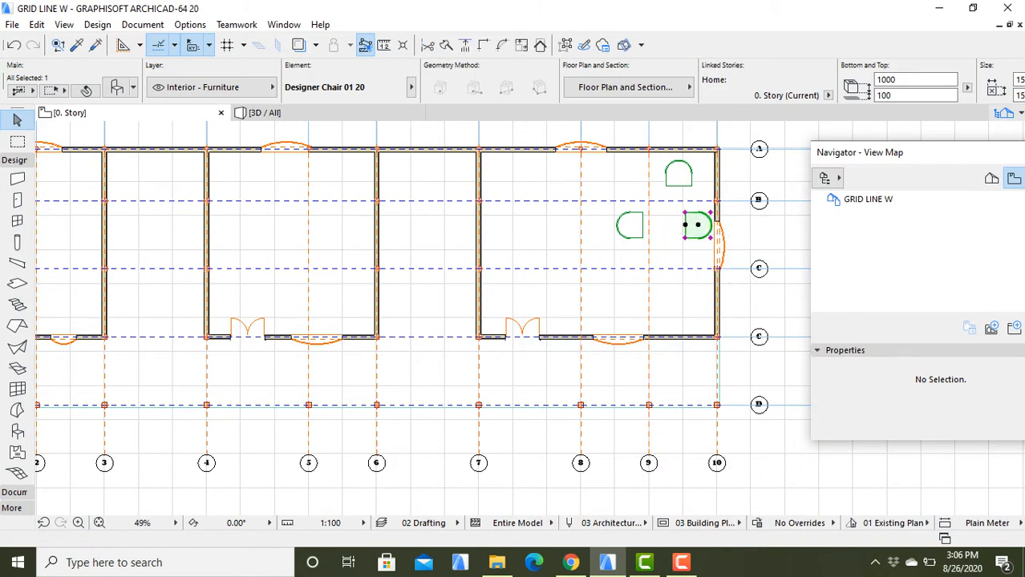
{"action": "left_click", "coordinate": [325, 269]}
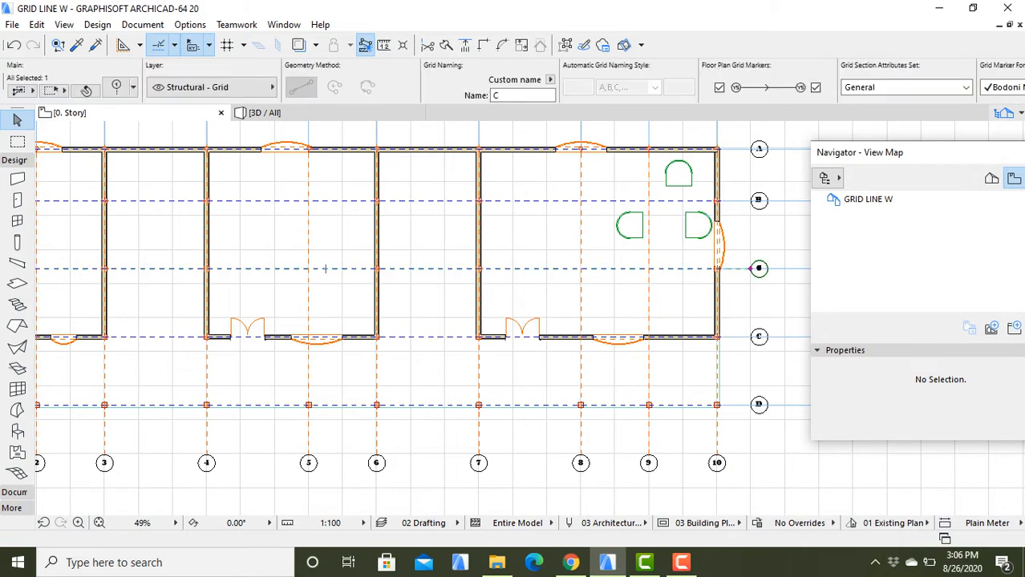
{"action": "key", "text": "Escape"}
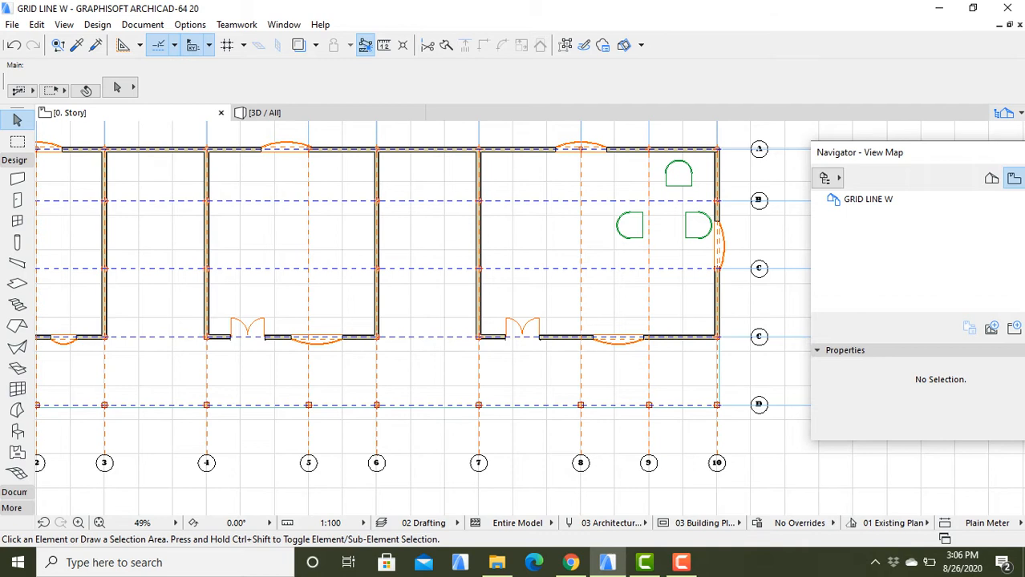
Drag the upper chair in the rightmost room about 1030 to the left and slightly down, centring it above the two facing chairs.
{"action": "left_click", "coordinate": [674, 192]}
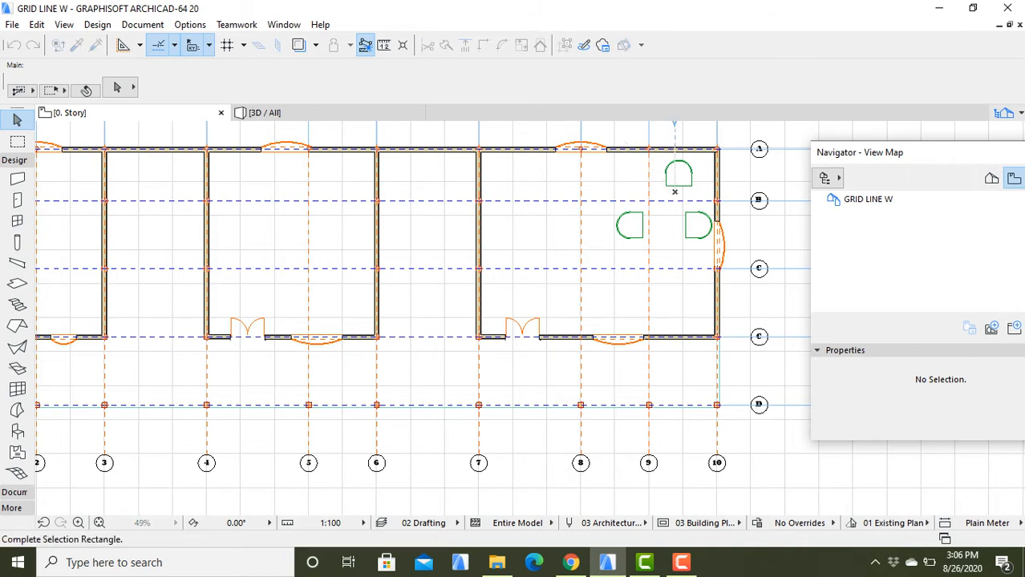
{"action": "left_click", "coordinate": [696, 167]}
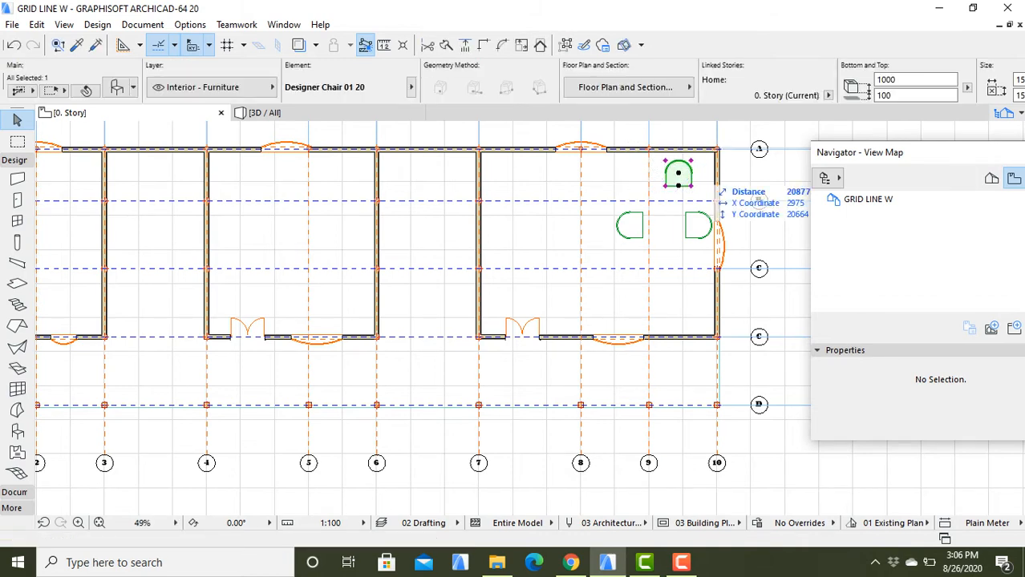
{"action": "right_click", "coordinate": [680, 165]}
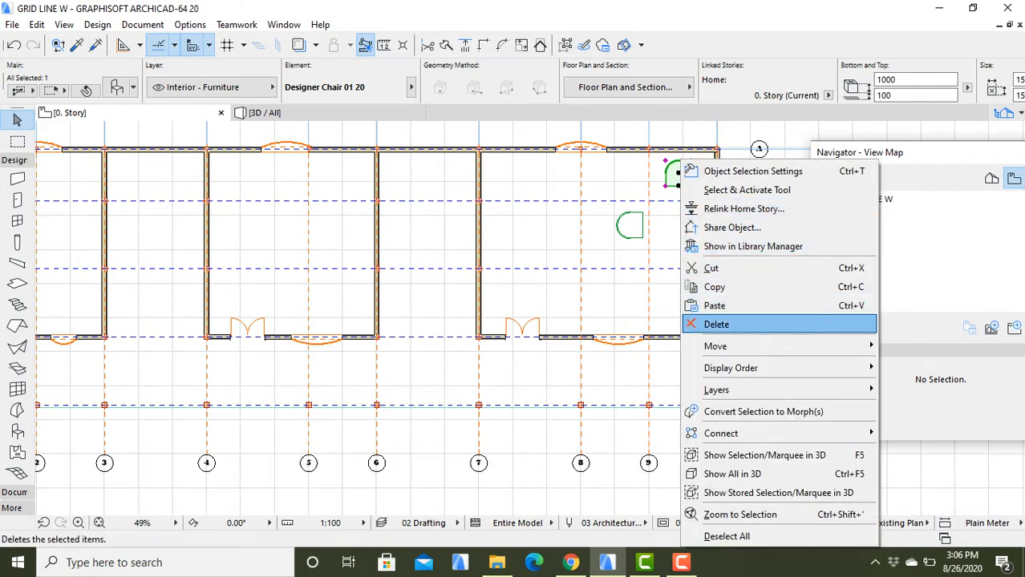
{"action": "mouse_move", "coordinate": [770, 345]}
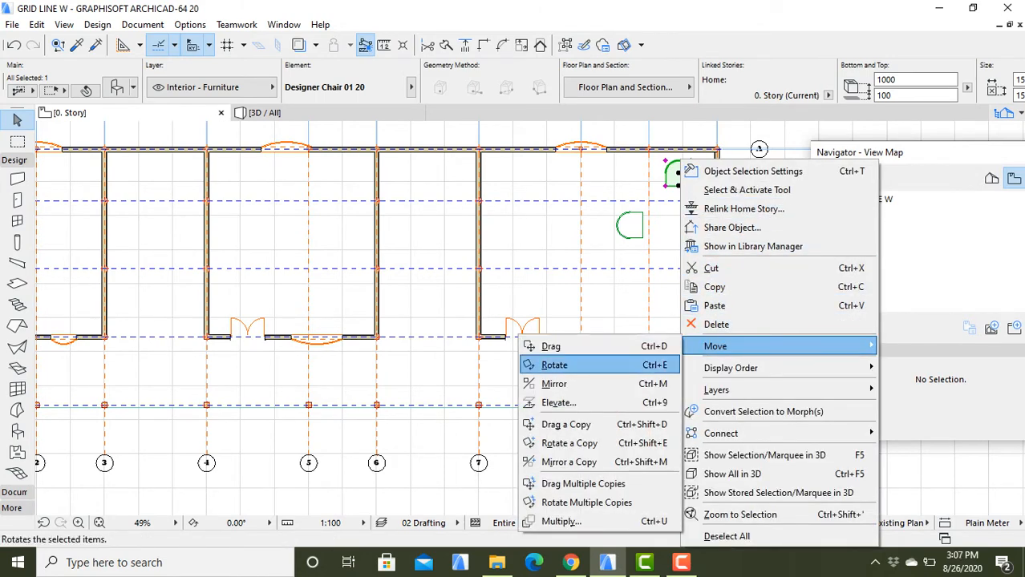
{"action": "left_click", "coordinate": [561, 346]}
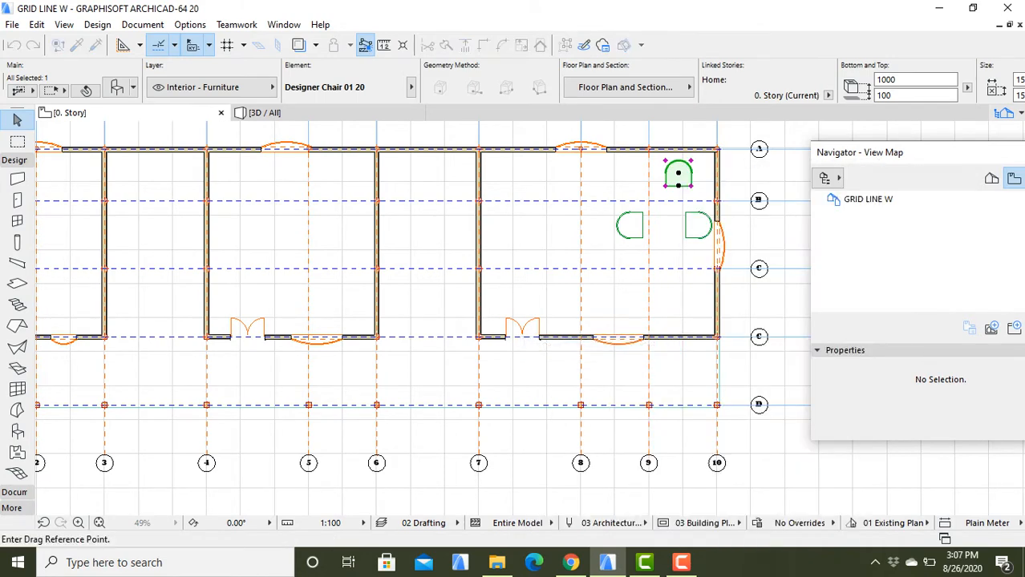
{"action": "left_click", "coordinate": [679, 184]}
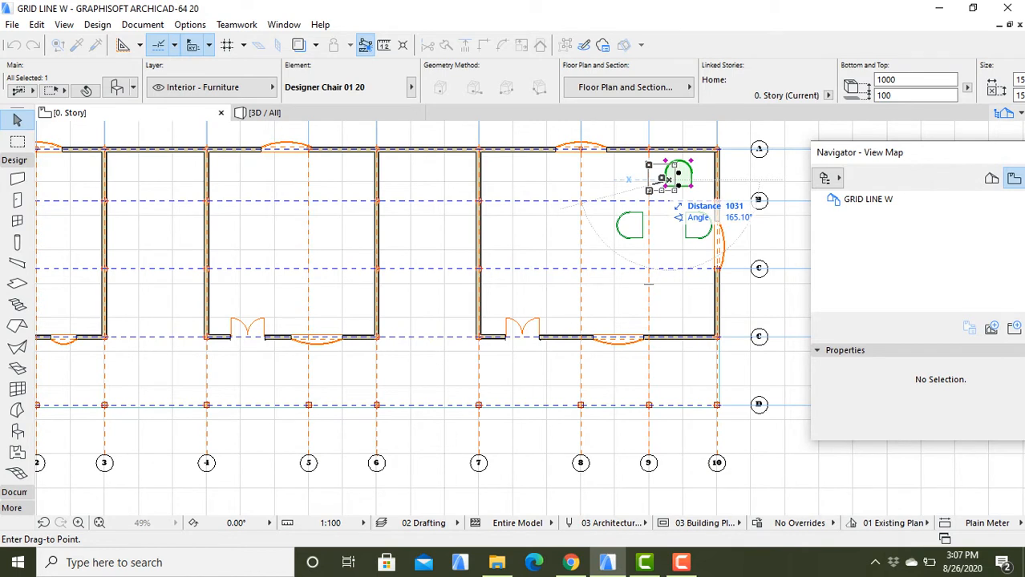
{"action": "left_click", "coordinate": [664, 178]}
{"action": "key", "text": "Escape"}
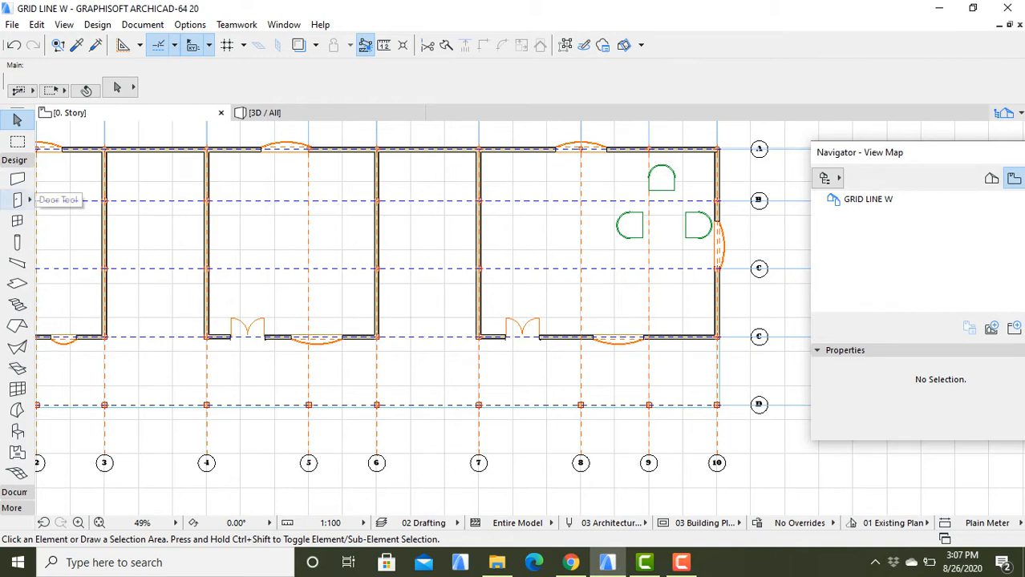
Open the Object tool's default settings and look through the subfolders of the 1.1 Furnishing 20 library.
{"action": "left_click", "coordinate": [18, 432]}
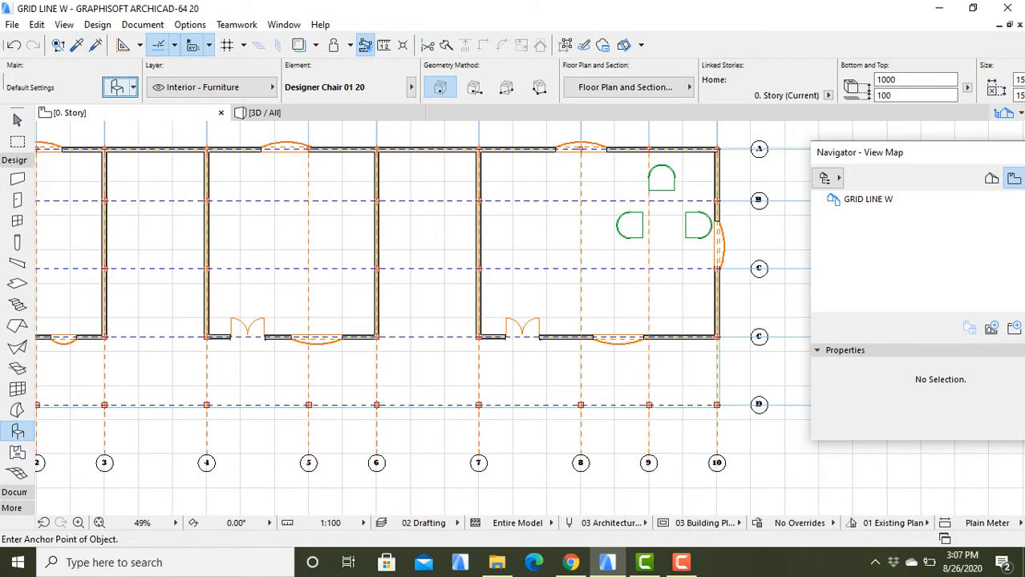
{"action": "left_click", "coordinate": [118, 87]}
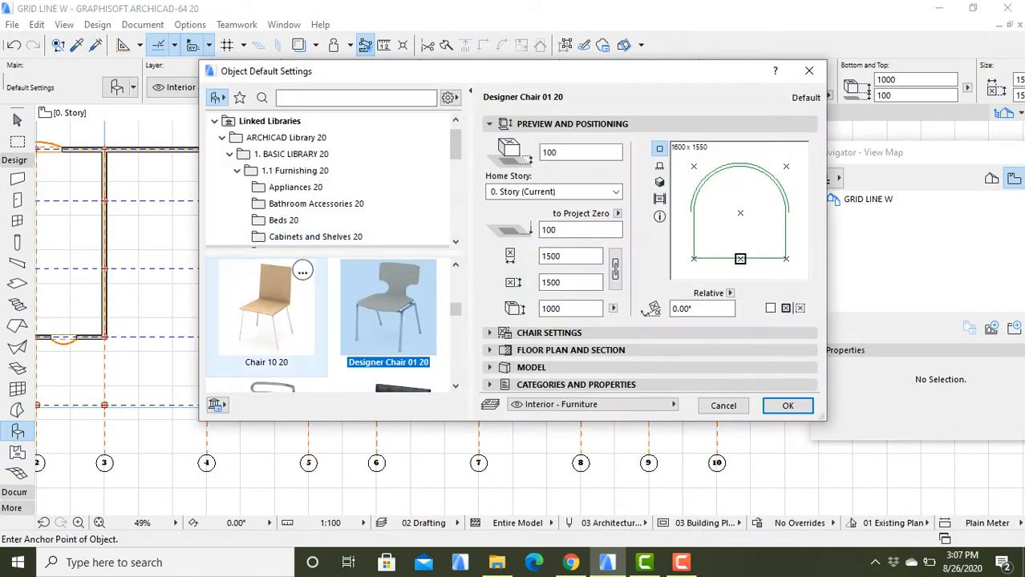
{"action": "scroll", "coordinate": [327, 187], "scroll_direction": "up", "scroll_amount": 1}
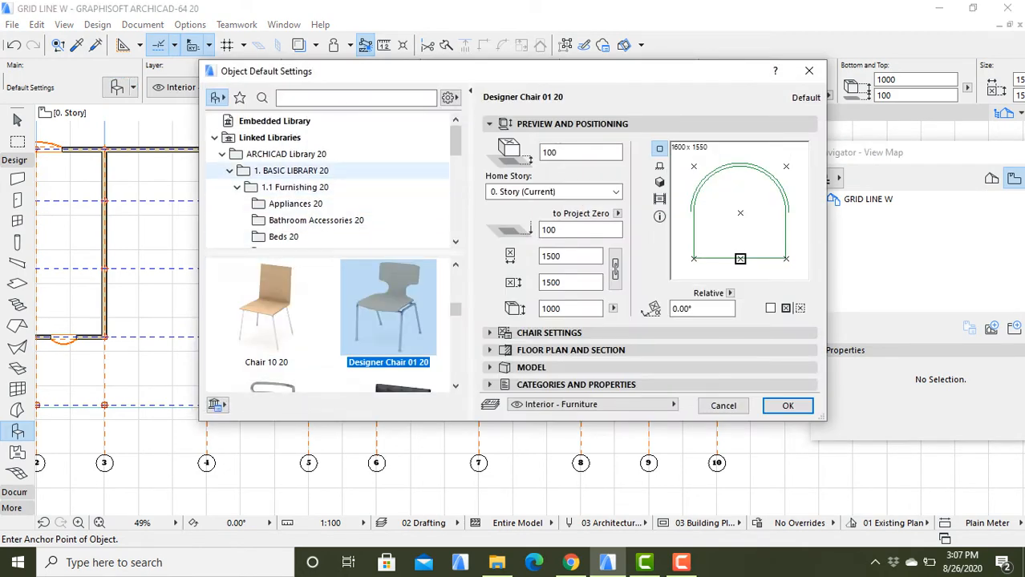
{"action": "scroll", "coordinate": [328, 220], "scroll_direction": "down", "scroll_amount": 3}
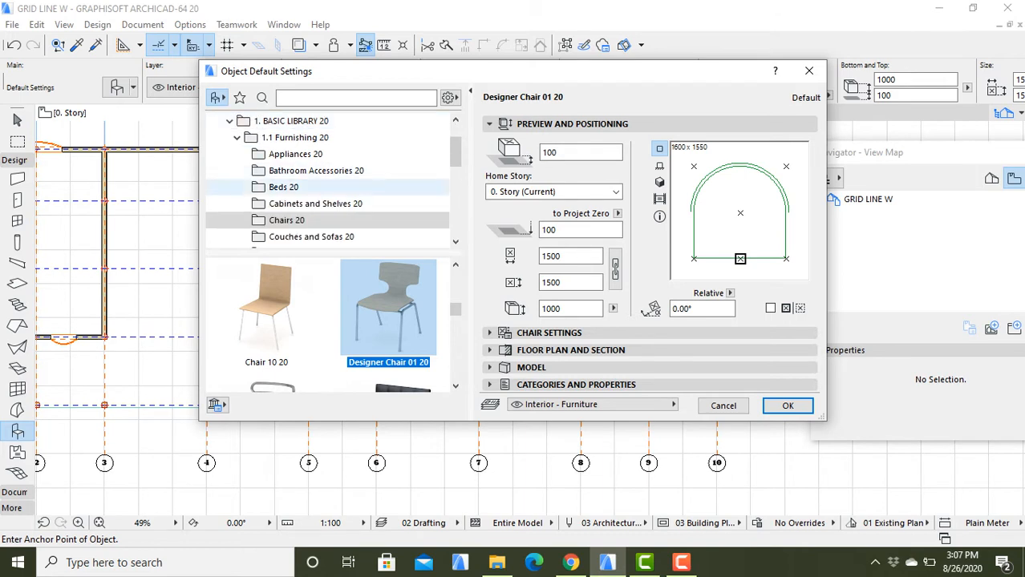
{"action": "scroll", "coordinate": [327, 220], "scroll_direction": "down", "scroll_amount": 1}
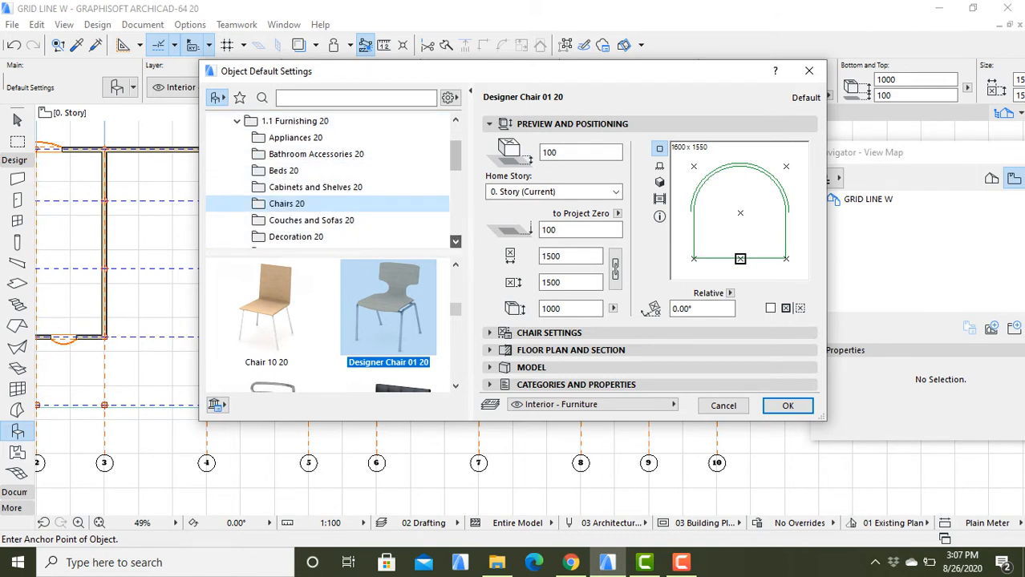
{"action": "scroll", "coordinate": [329, 180], "scroll_direction": "down", "scroll_amount": 4}
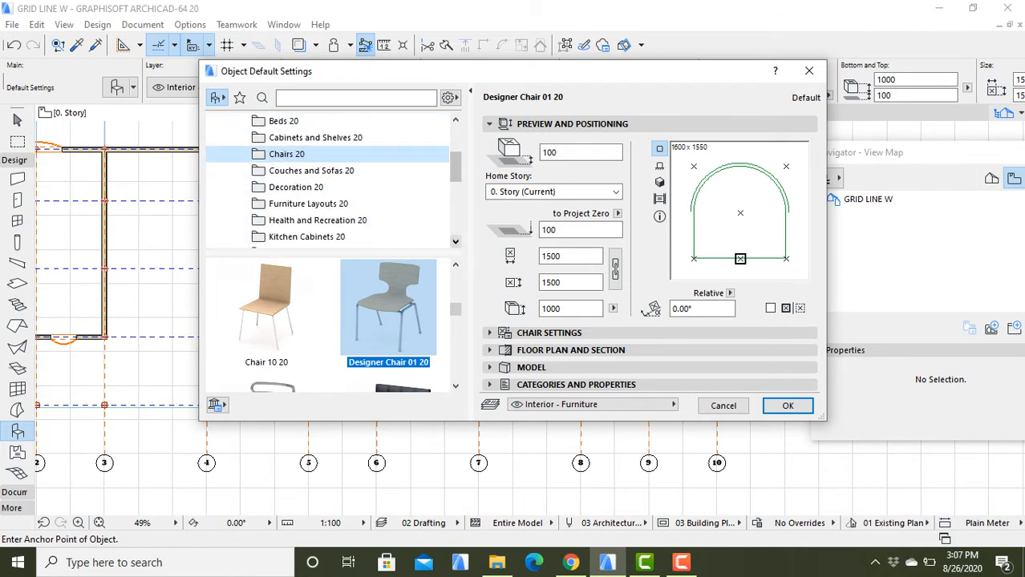
{"action": "scroll", "coordinate": [328, 180], "scroll_direction": "down", "scroll_amount": 2}
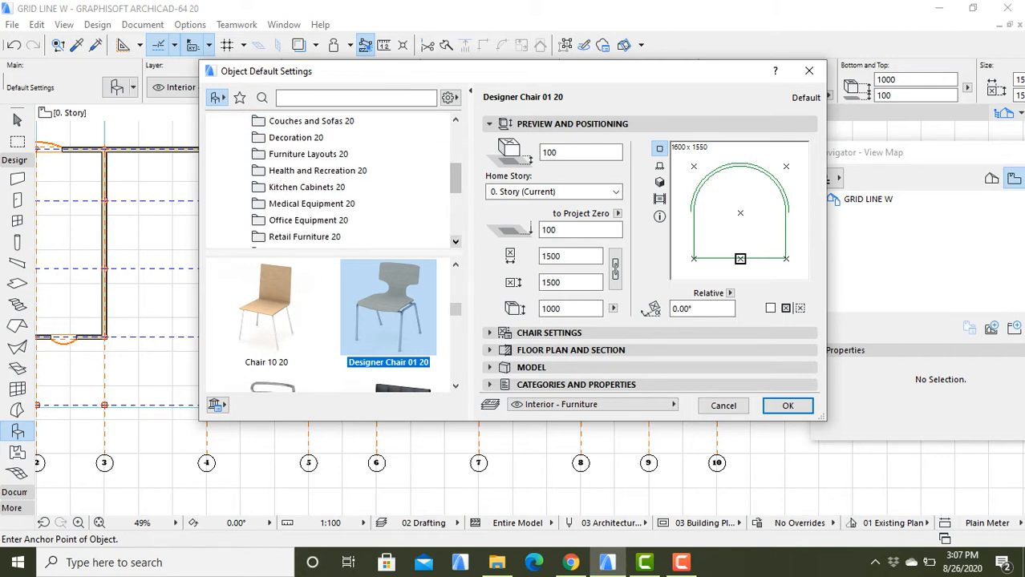
{"action": "scroll", "coordinate": [328, 180], "scroll_direction": "down", "scroll_amount": 1}
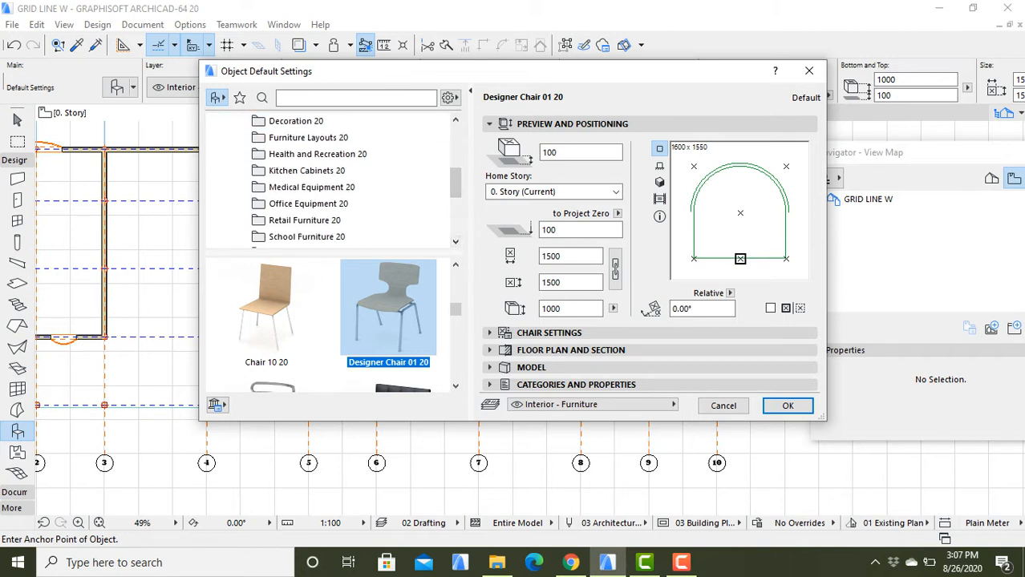
{"action": "scroll", "coordinate": [328, 180], "scroll_direction": "up", "scroll_amount": 3}
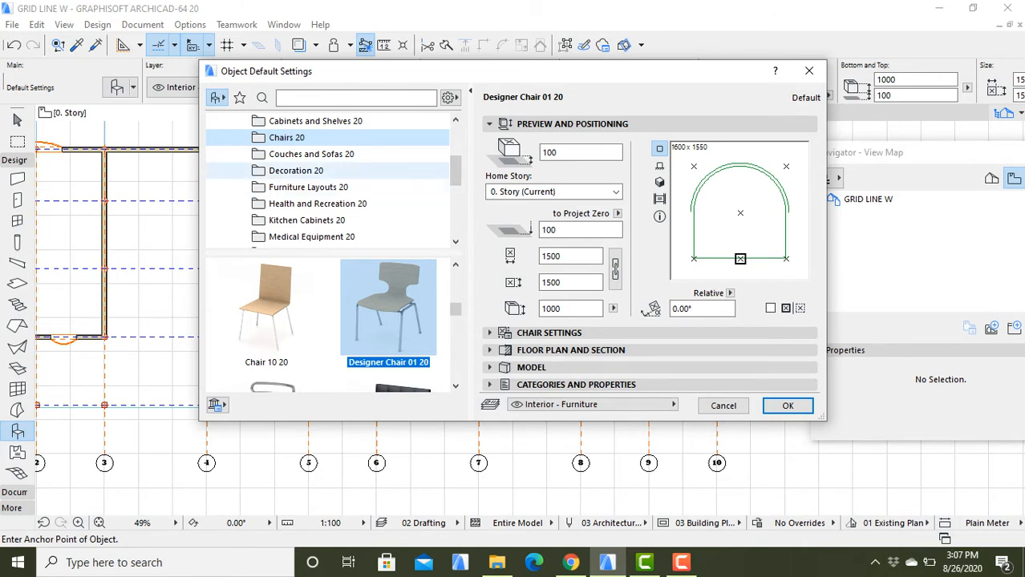
Look through the furniture sets in the Furniture Layouts 20 folder, from audience seating to sofa layouts.
{"action": "left_click", "coordinate": [308, 187]}
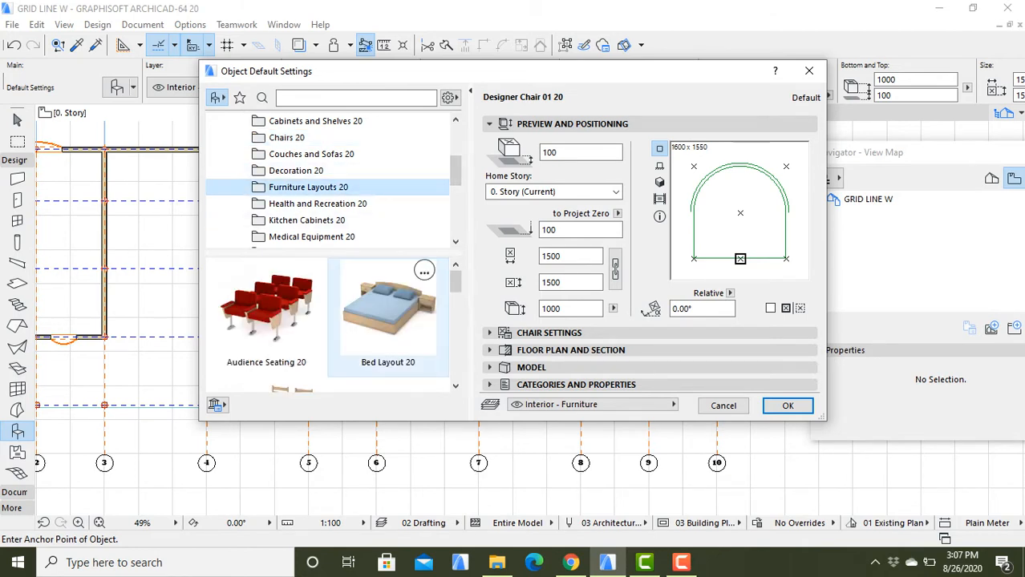
{"action": "scroll", "coordinate": [333, 321], "scroll_direction": "down", "scroll_amount": 2}
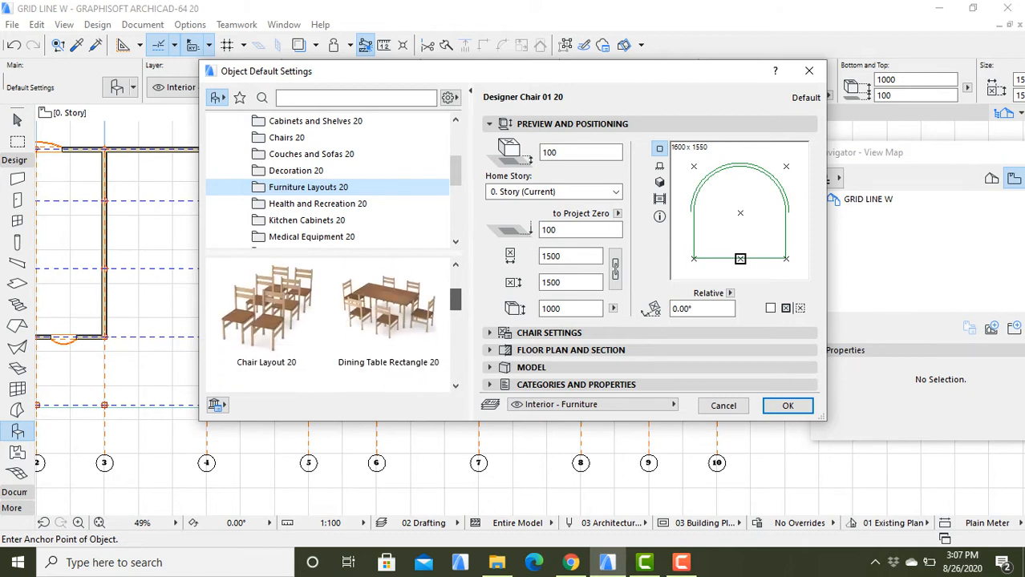
{"action": "left_click_drag", "start_coordinate": [456, 299], "coordinate": [455, 303]}
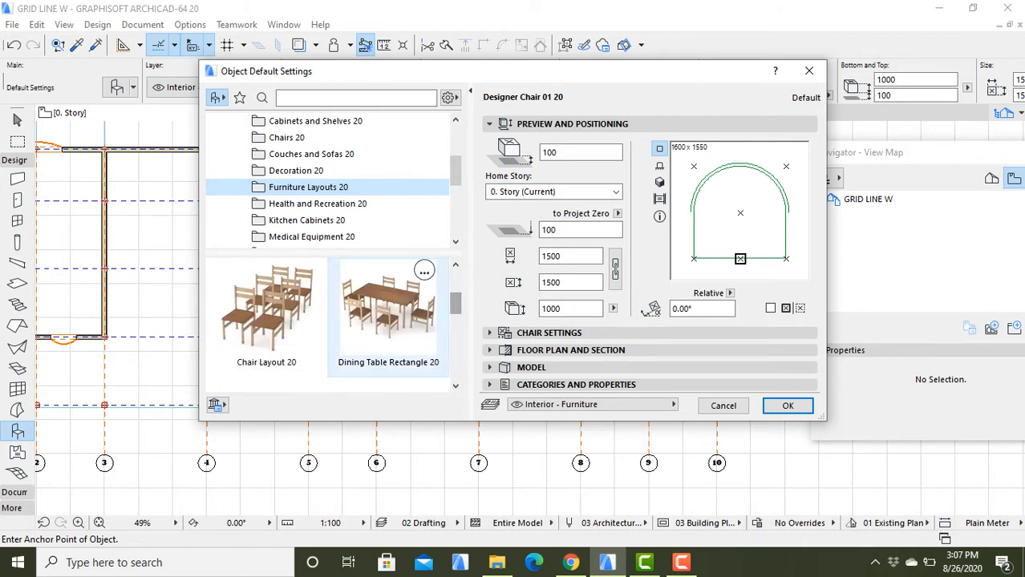
{"action": "left_click", "coordinate": [456, 386]}
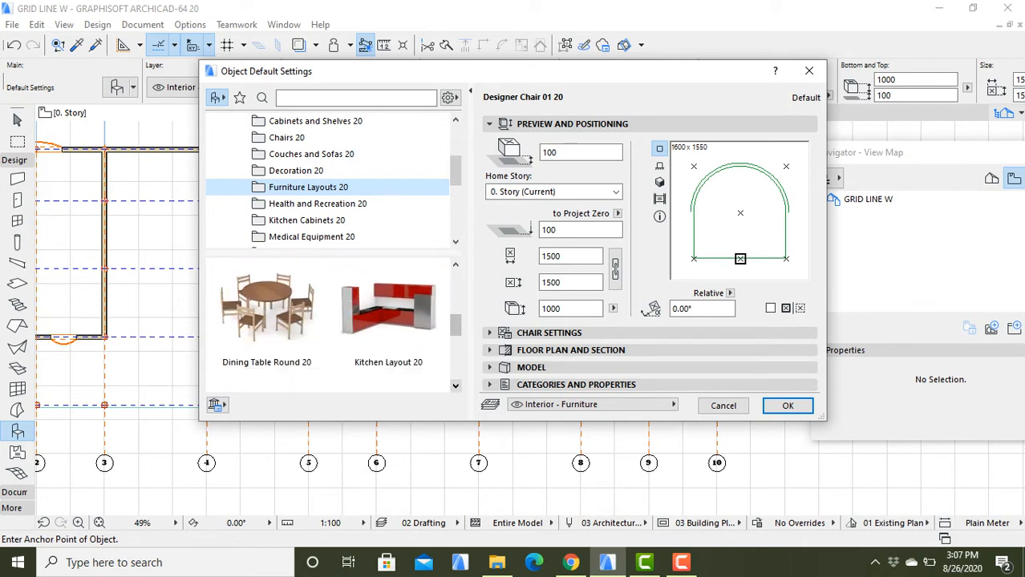
{"action": "left_click", "coordinate": [455, 386]}
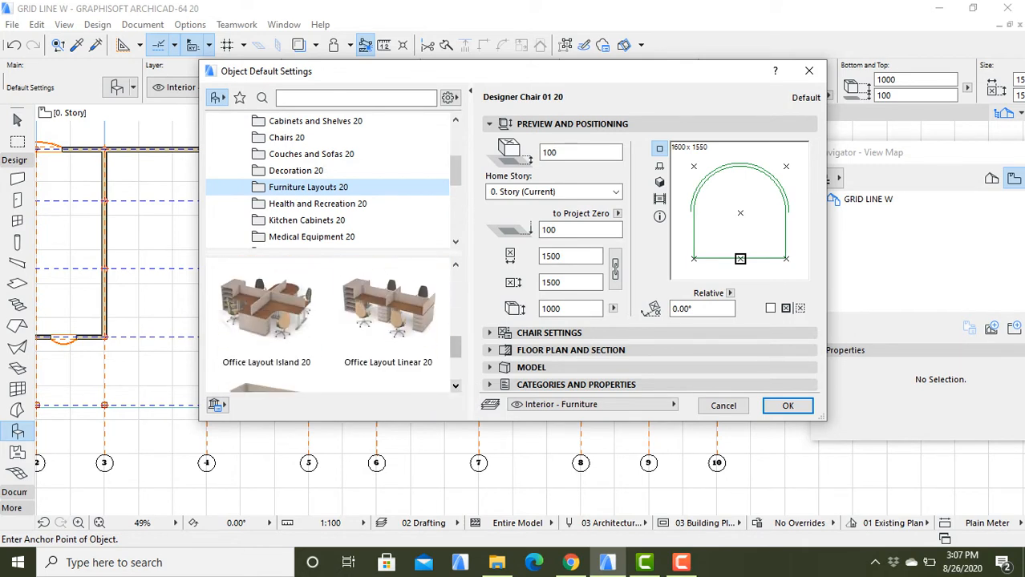
{"action": "left_click", "coordinate": [456, 385]}
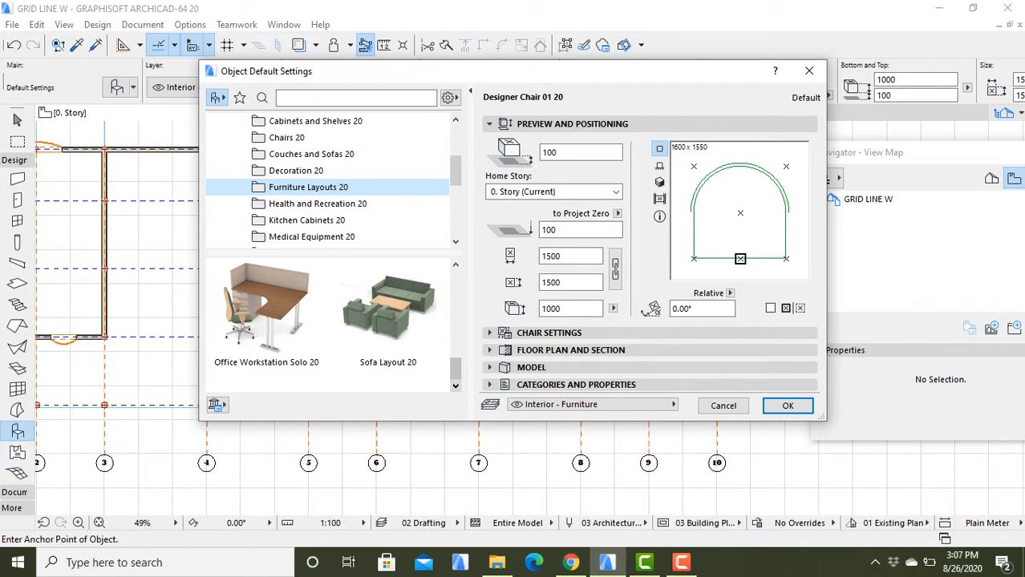
{"action": "left_click_drag", "start_coordinate": [455, 369], "coordinate": [456, 282]}
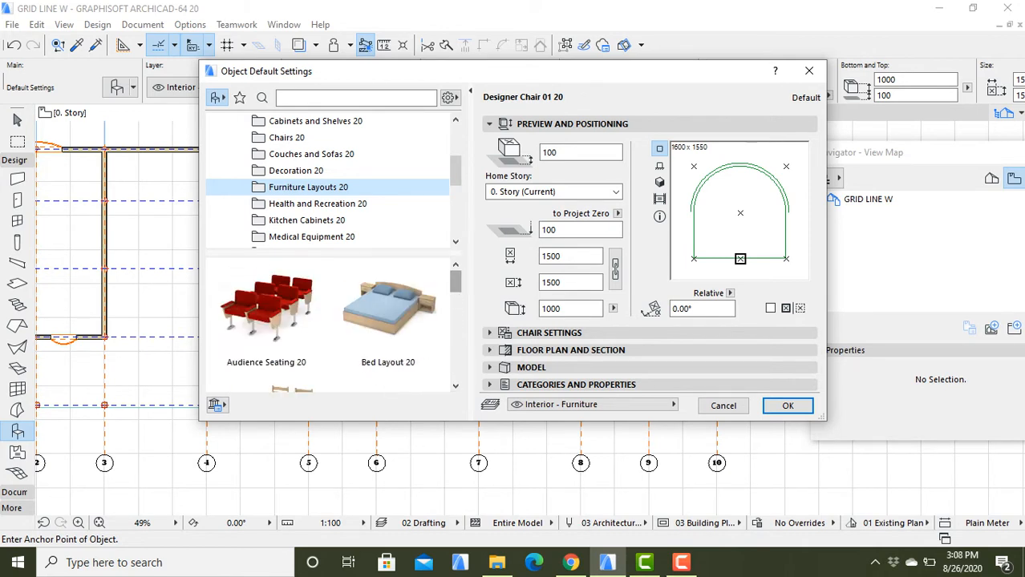
Look through the objects in the Decoration 20, Couches and Sofas 20 and Chairs 20 folders.
{"action": "left_click", "coordinate": [296, 170]}
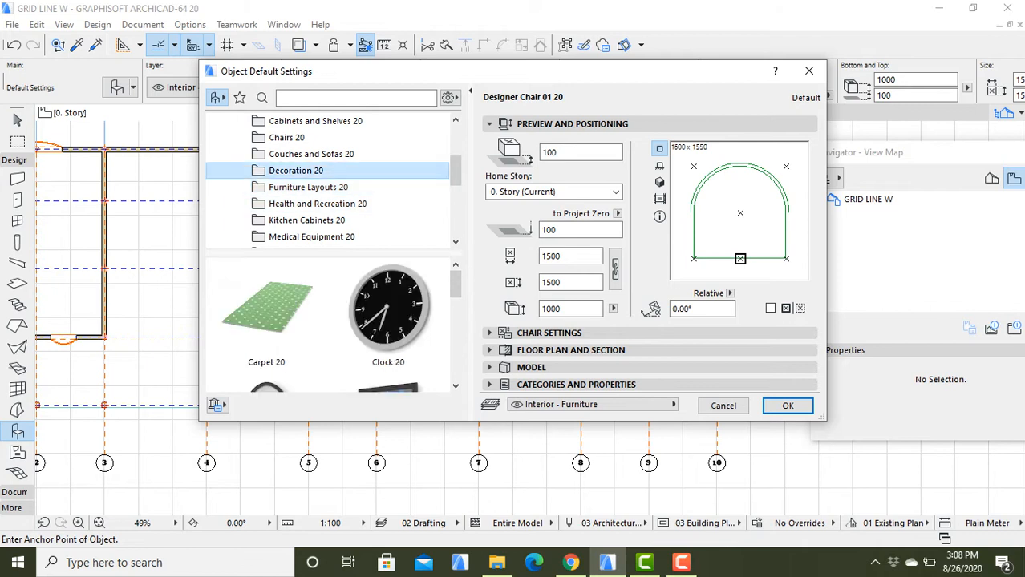
{"action": "left_click", "coordinate": [311, 154]}
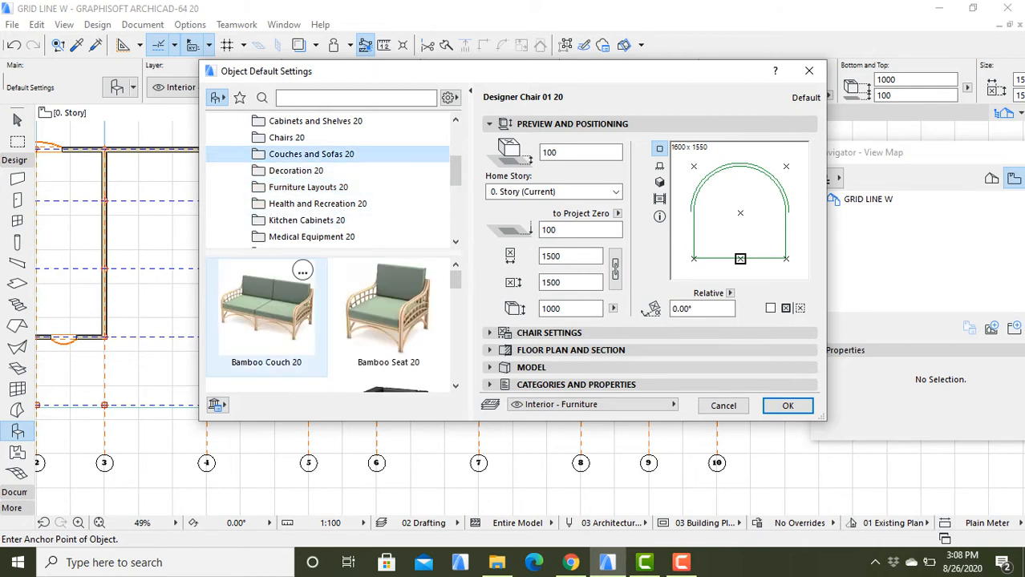
{"action": "scroll", "coordinate": [267, 313], "scroll_direction": "down", "scroll_amount": 3}
{"action": "scroll", "coordinate": [267, 313], "scroll_direction": "down", "scroll_amount": 2}
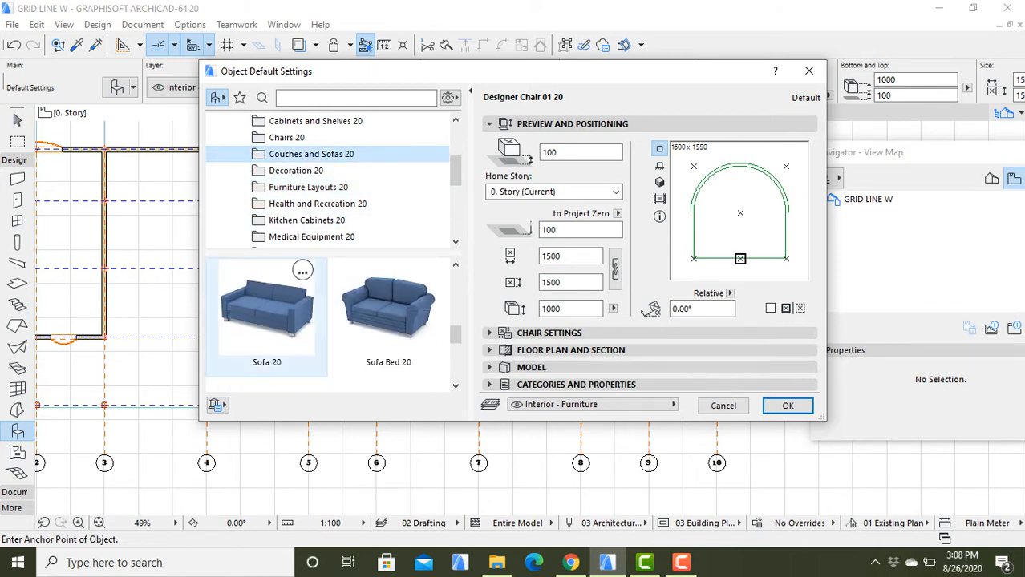
{"action": "scroll", "coordinate": [267, 313], "scroll_direction": "down", "scroll_amount": 4}
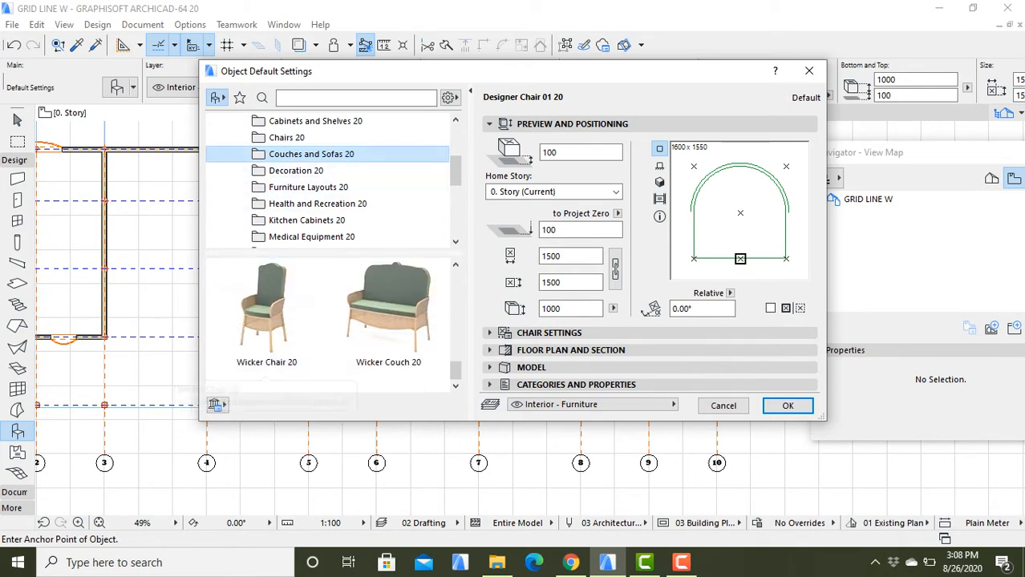
{"action": "left_click", "coordinate": [286, 137]}
{"action": "scroll", "coordinate": [389, 313], "scroll_direction": "down", "scroll_amount": 8}
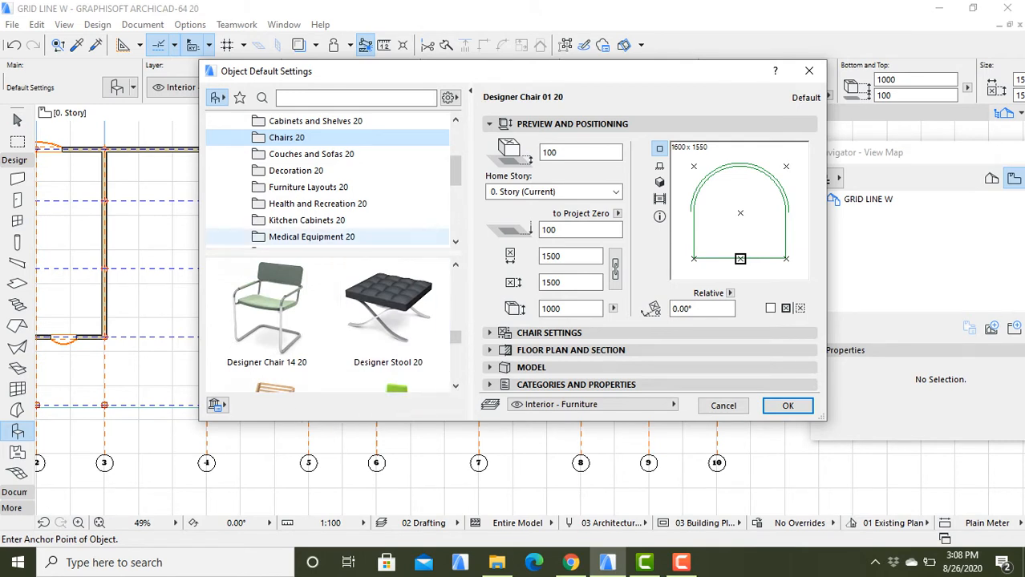
Look through the objects in the Retail Furniture 20 folder.
{"action": "scroll", "coordinate": [321, 237], "scroll_direction": "down", "scroll_amount": 2}
{"action": "scroll", "coordinate": [365, 179], "scroll_direction": "down", "scroll_amount": 1}
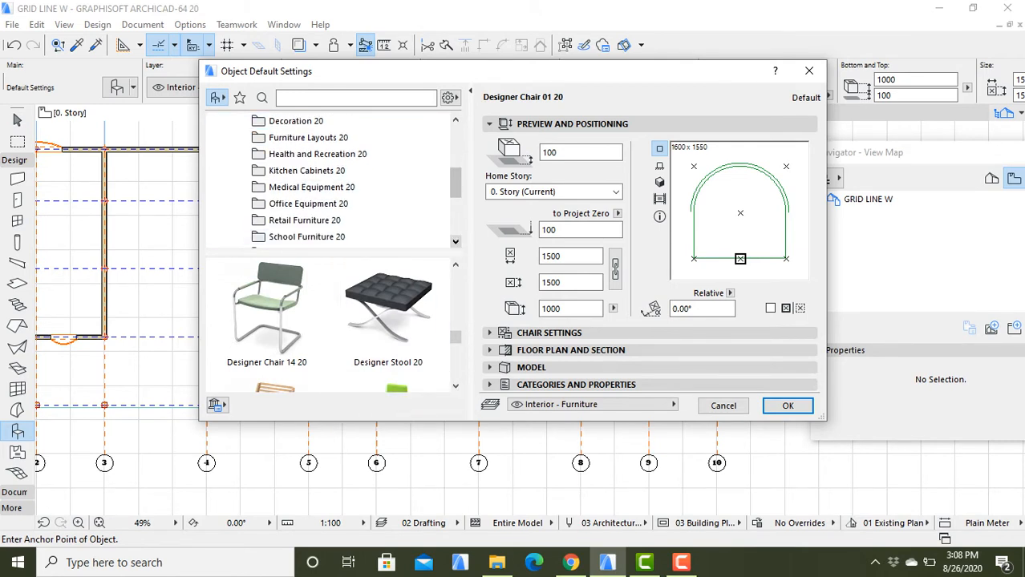
{"action": "left_click", "coordinate": [455, 242]}
{"action": "left_click", "coordinate": [320, 203]}
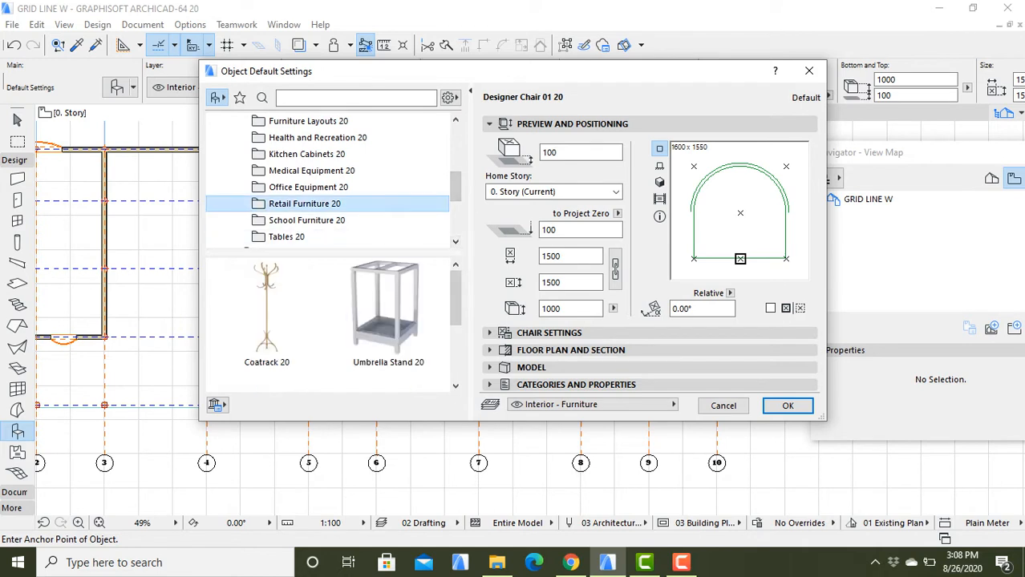
{"action": "scroll", "coordinate": [329, 321], "scroll_direction": "down", "scroll_amount": 2}
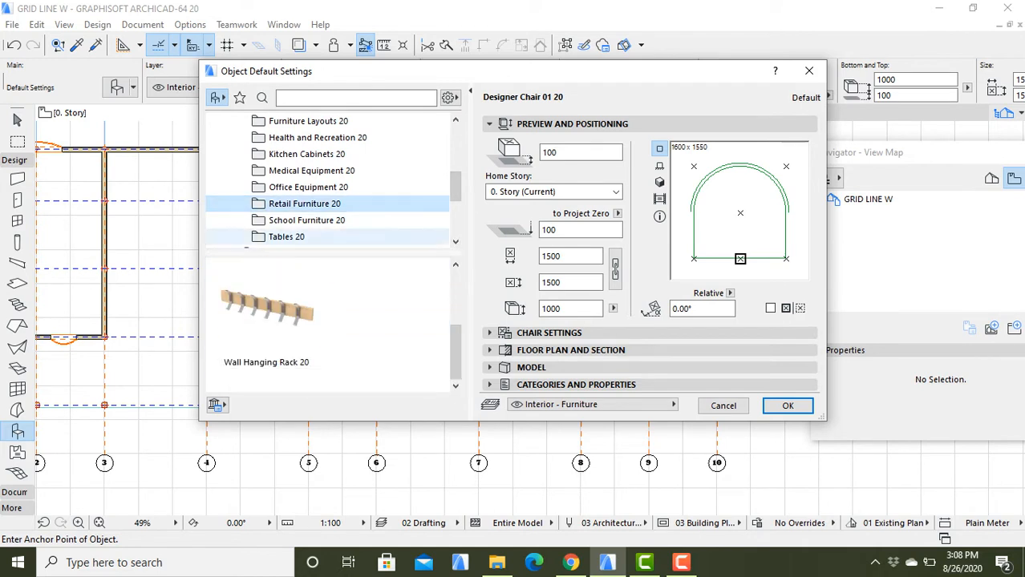
Choose Dining Table 01 20 from the Tables 20 folder and place it between the three chairs in the rightmost room.
{"action": "left_click", "coordinate": [321, 237]}
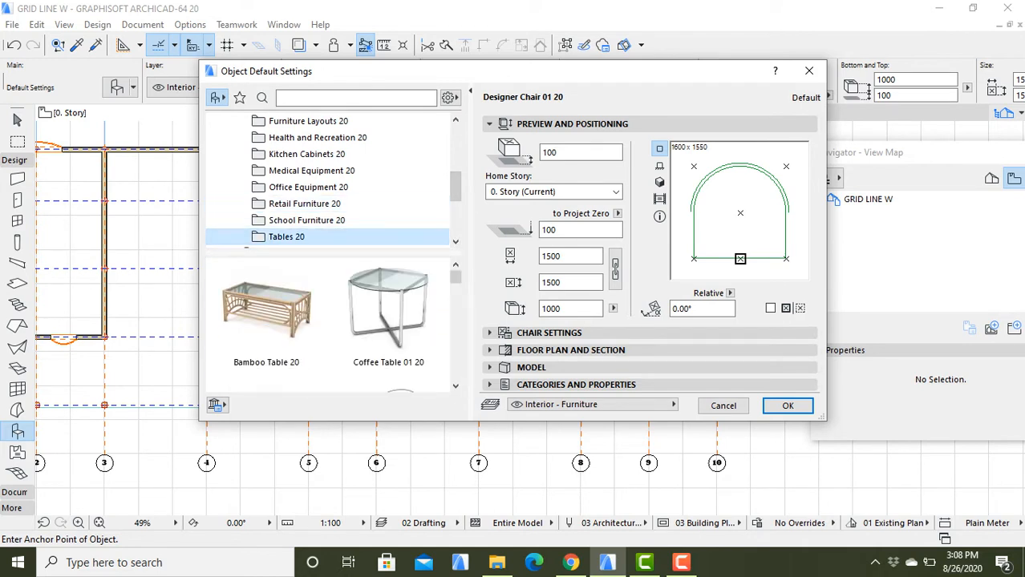
{"action": "scroll", "coordinate": [388, 313], "scroll_direction": "down", "scroll_amount": 1}
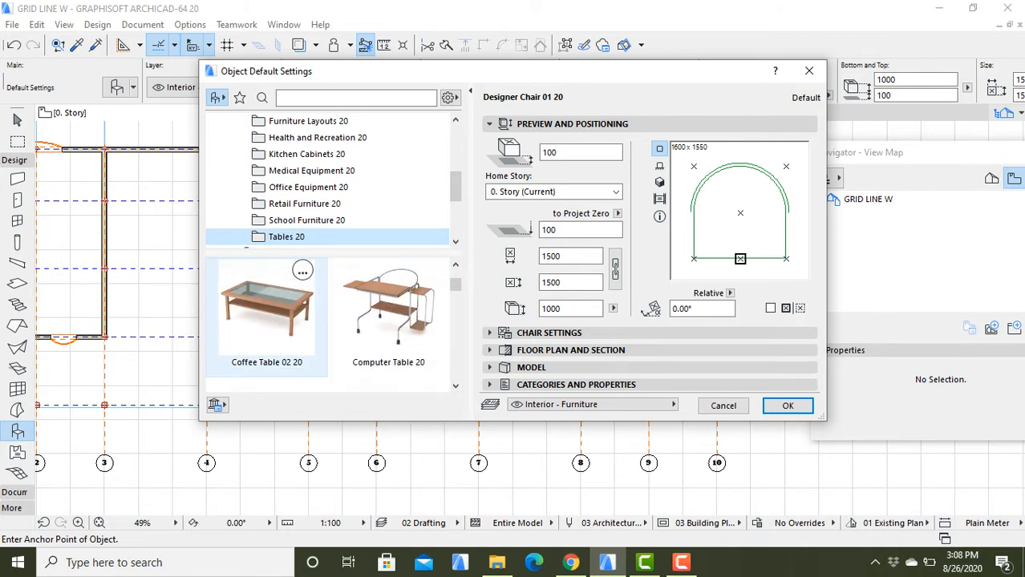
{"action": "scroll", "coordinate": [333, 320], "scroll_direction": "down", "scroll_amount": 1}
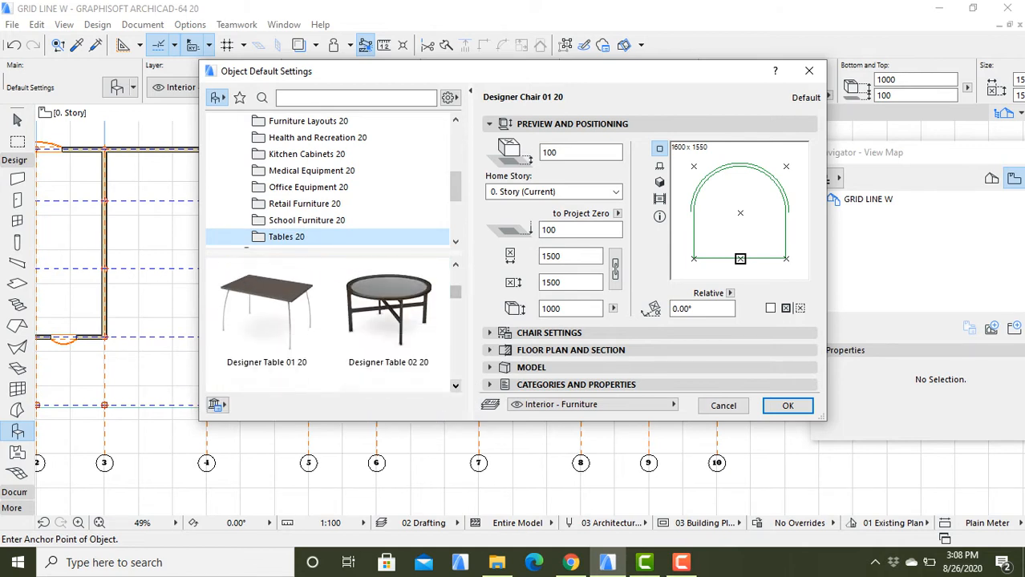
{"action": "scroll", "coordinate": [333, 320], "scroll_direction": "down", "scroll_amount": 2}
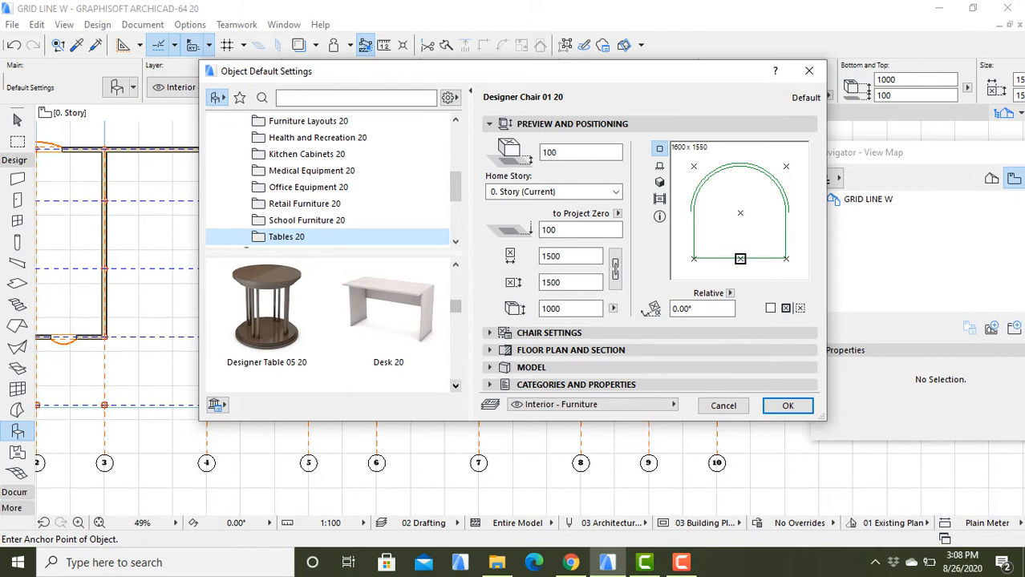
{"action": "scroll", "coordinate": [333, 321], "scroll_direction": "down", "scroll_amount": 1}
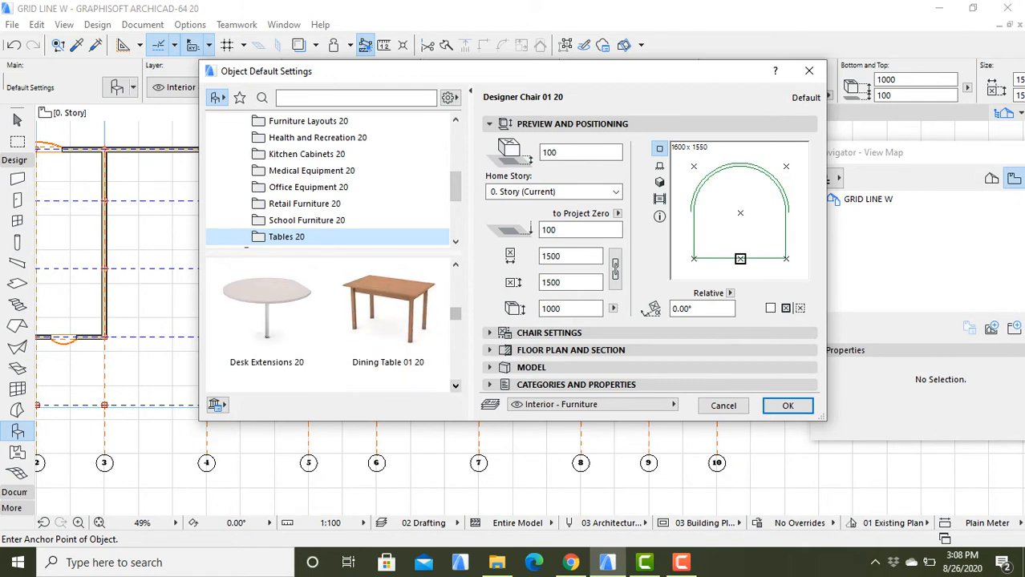
{"action": "left_click", "coordinate": [388, 312]}
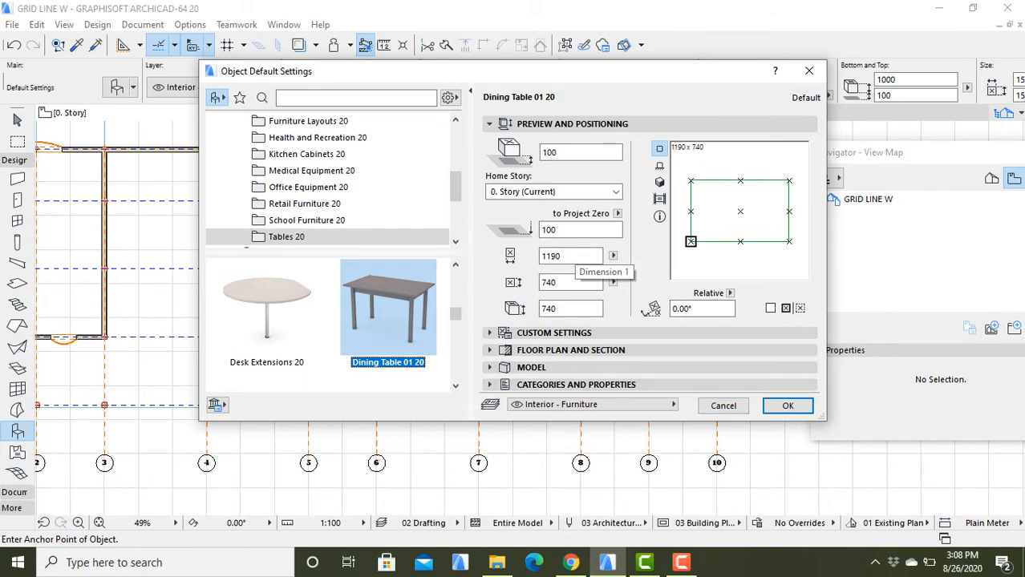
{"action": "left_click", "coordinate": [787, 405]}
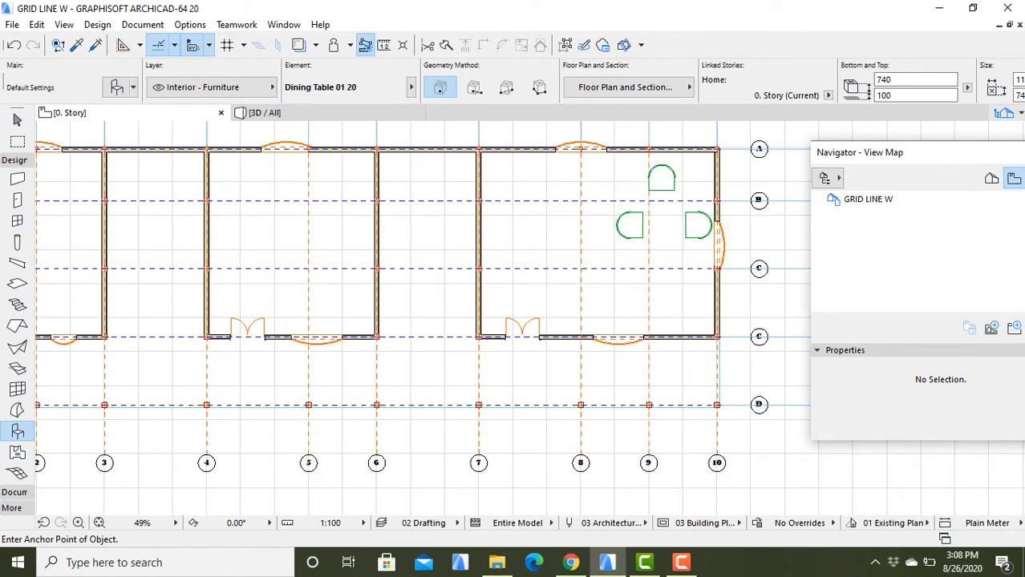
{"action": "left_click", "coordinate": [661, 216]}
{"action": "key", "text": "Escape"}
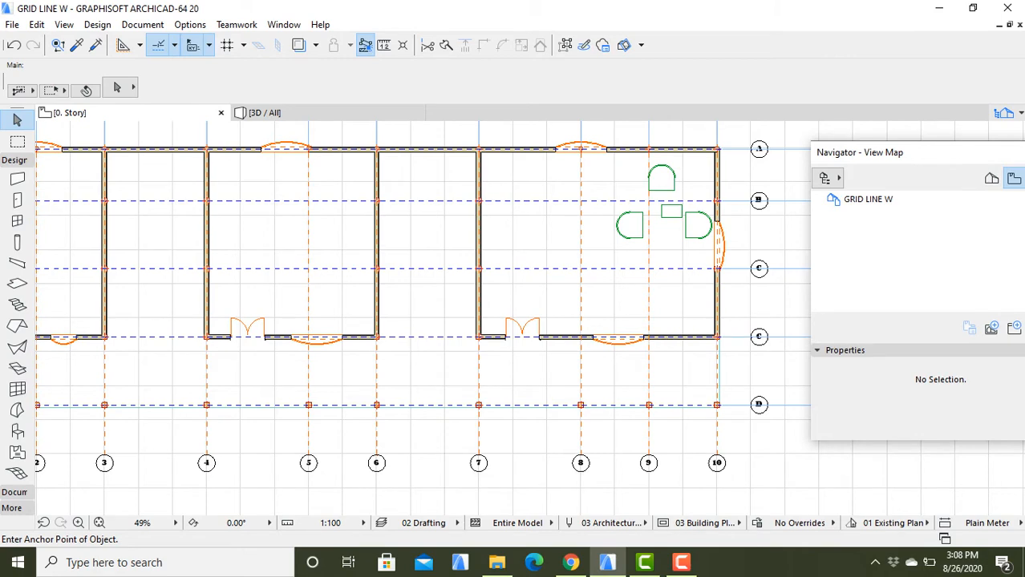
Rotate the dining table 90° clockwise about its lower-left corner.
{"action": "left_click", "coordinate": [664, 170]}
{"action": "right_click", "coordinate": [662, 162]}
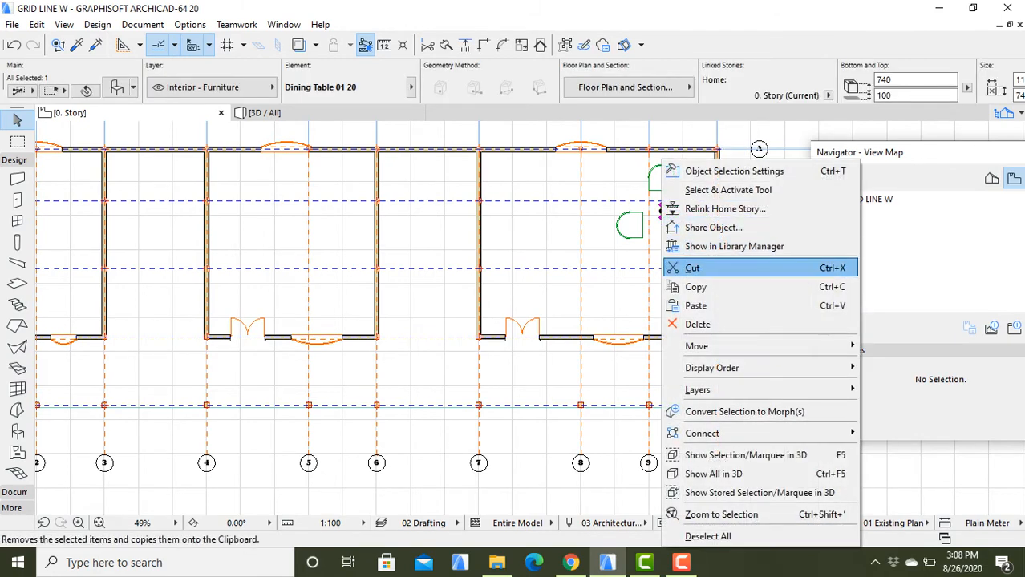
{"action": "mouse_move", "coordinate": [758, 346]}
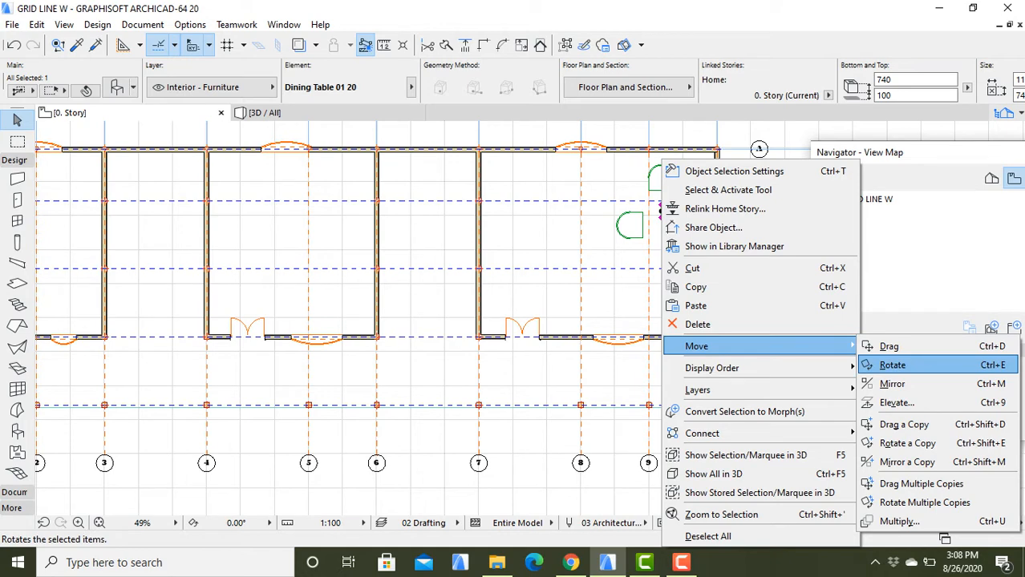
{"action": "left_click", "coordinate": [893, 365]}
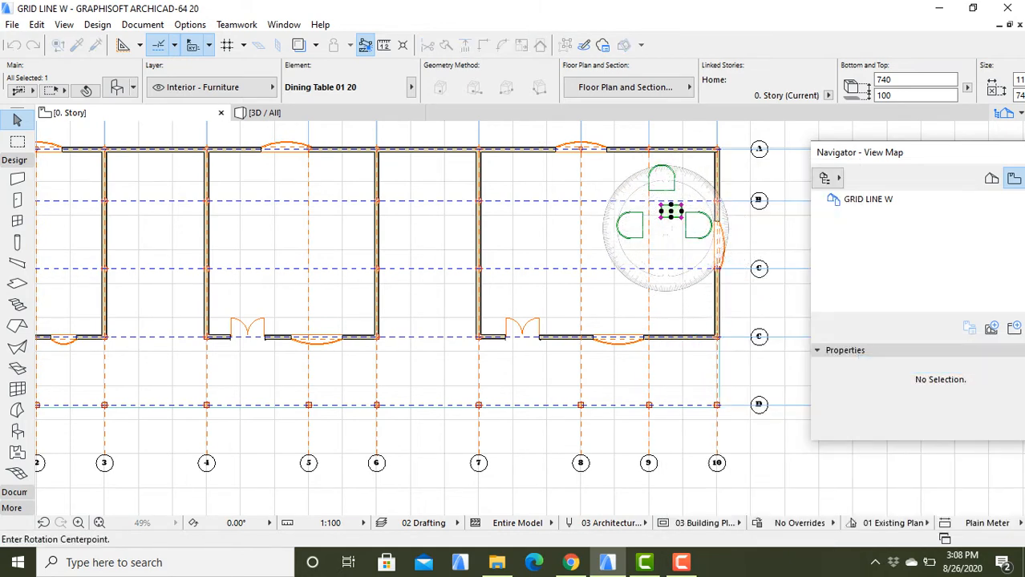
{"action": "left_click", "coordinate": [660, 216]}
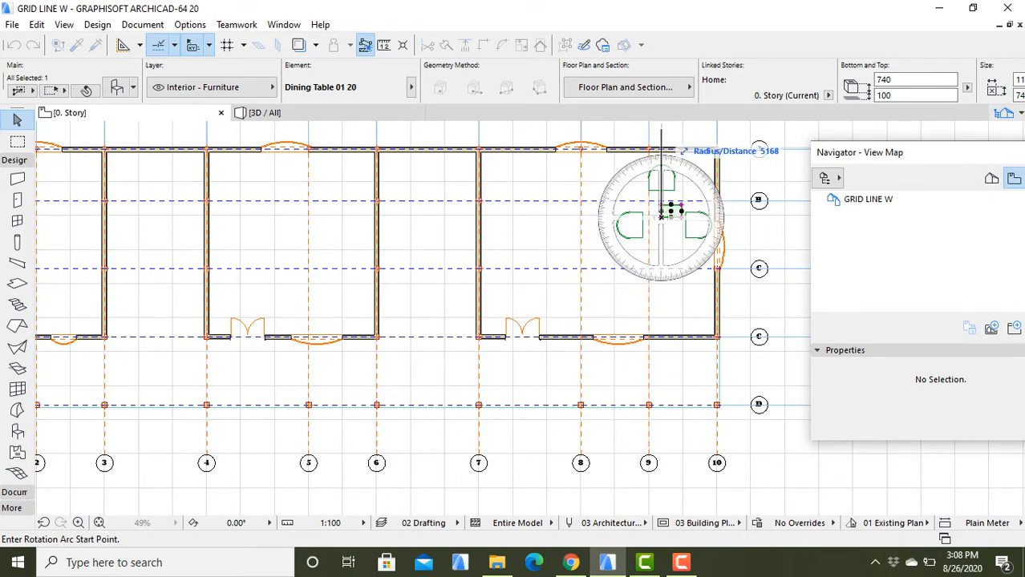
{"action": "left_click", "coordinate": [661, 130]}
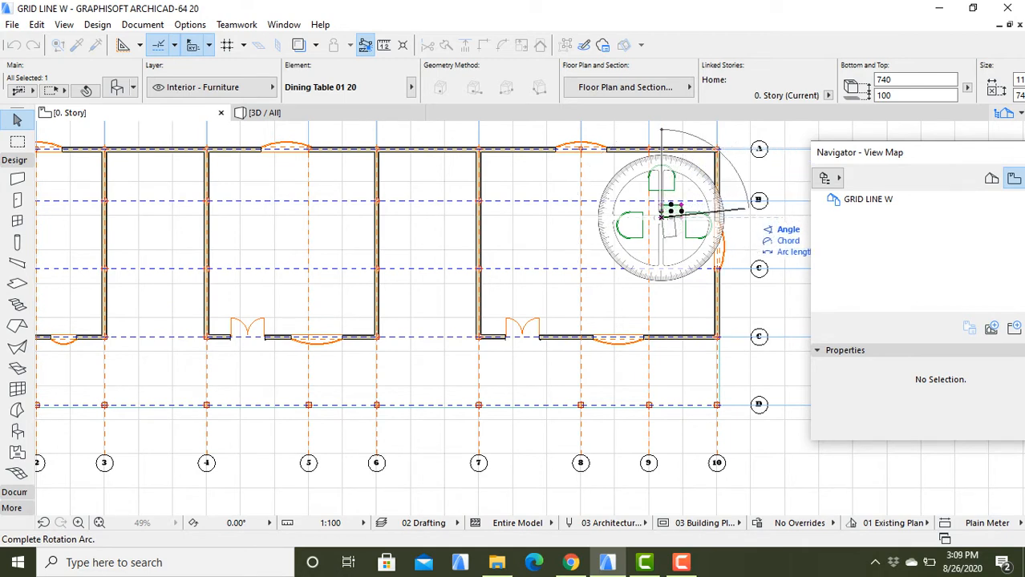
{"action": "left_click", "coordinate": [748, 217]}
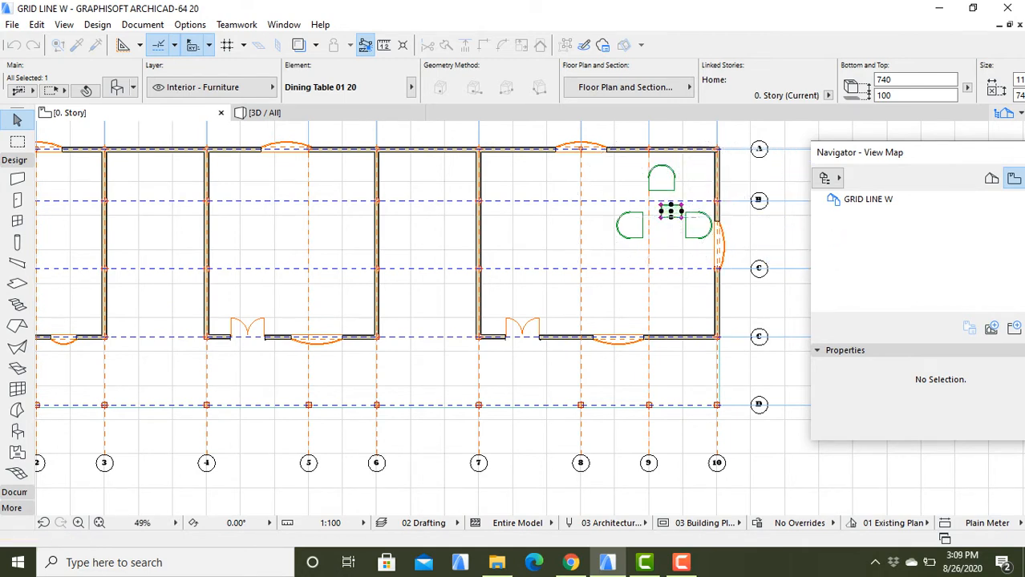
{"action": "key", "text": "Escape"}
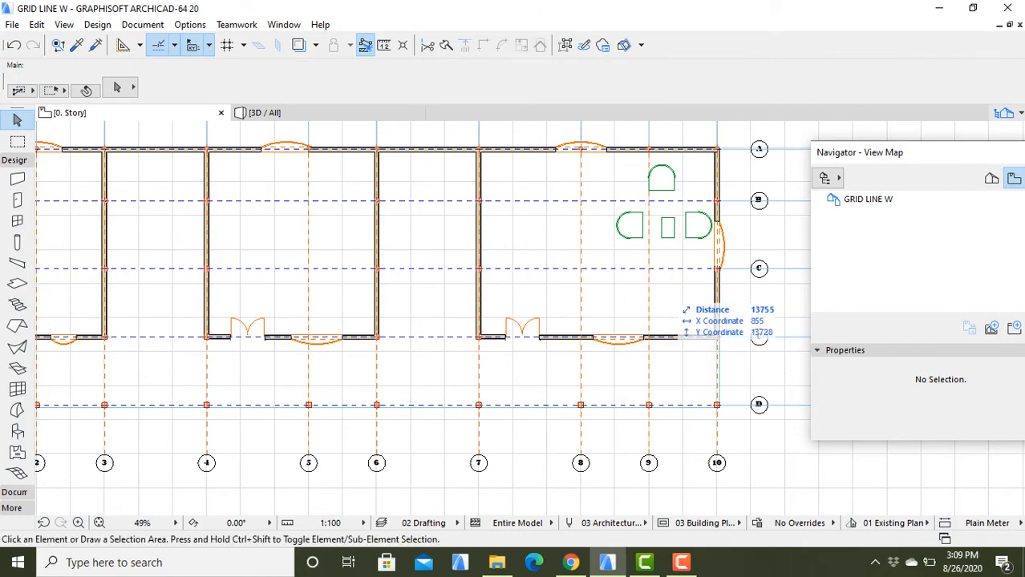
Resize the dining table to 2500 by 1500 in its object settings.
{"action": "left_click", "coordinate": [667, 228]}
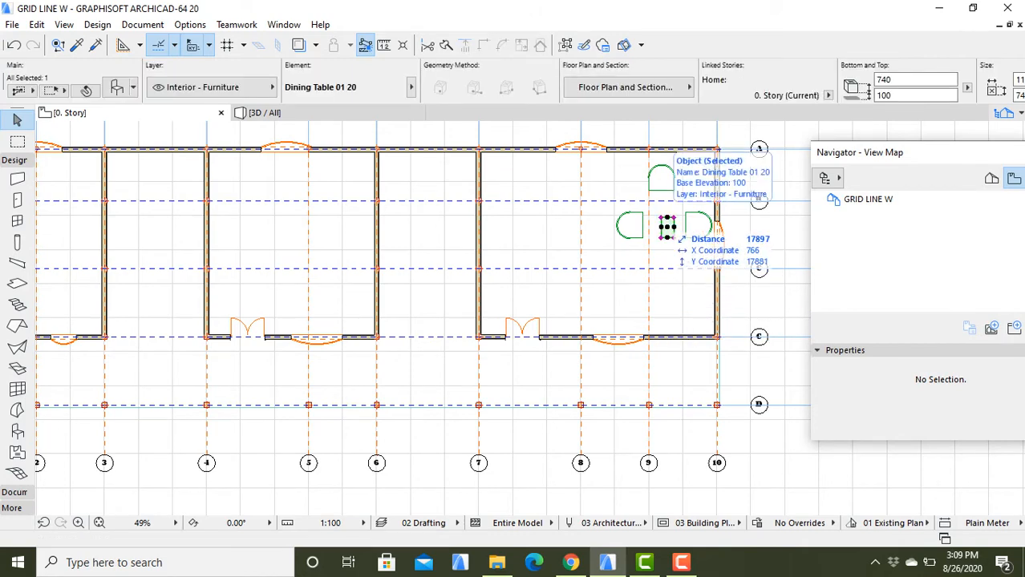
{"action": "left_click", "coordinate": [118, 87]}
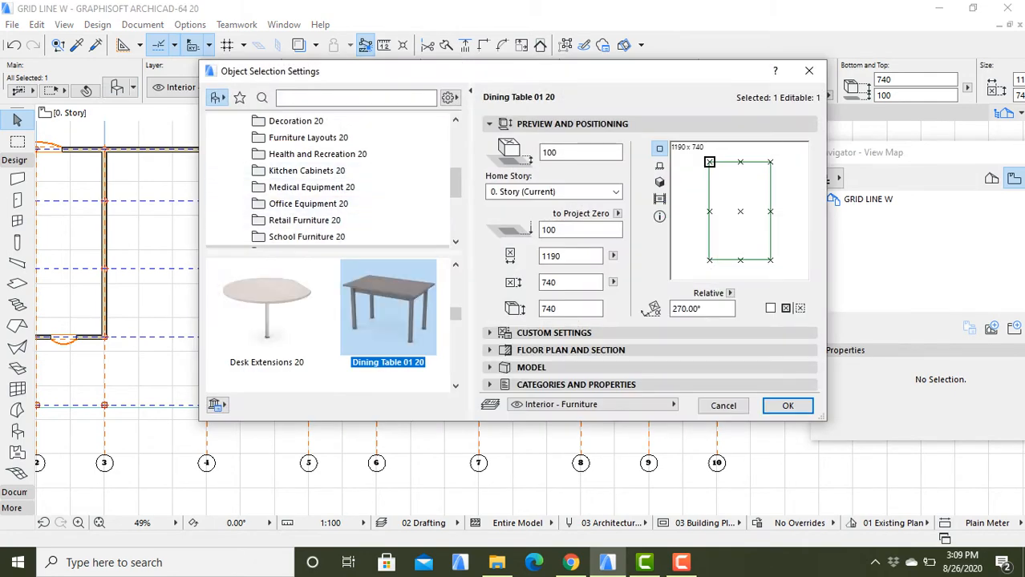
{"action": "left_click_drag", "start_coordinate": [565, 256], "coordinate": [540, 256]}
{"action": "type", "text": "2500"}
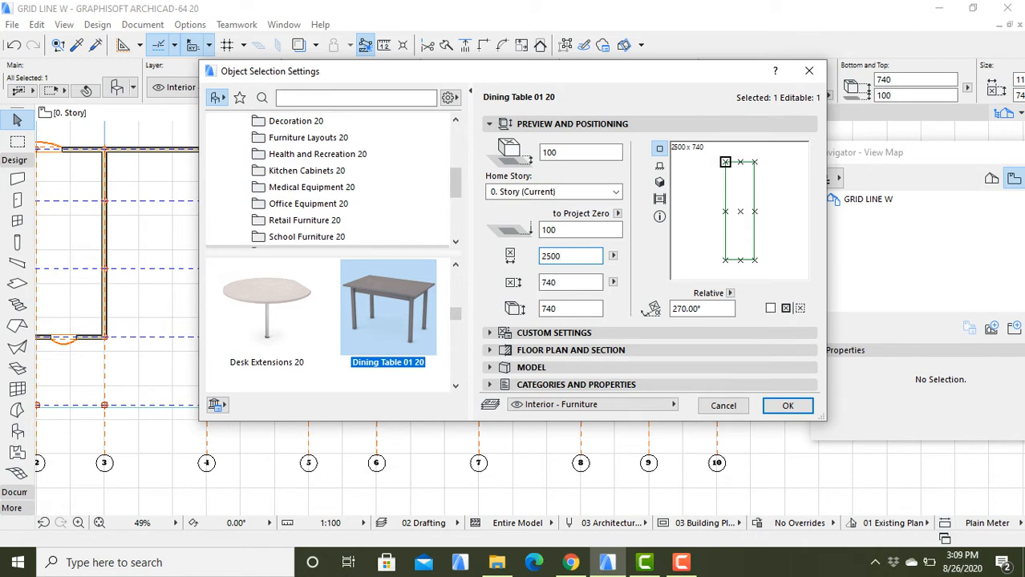
{"action": "key", "text": "Tab"}
{"action": "type", "text": "1500"}
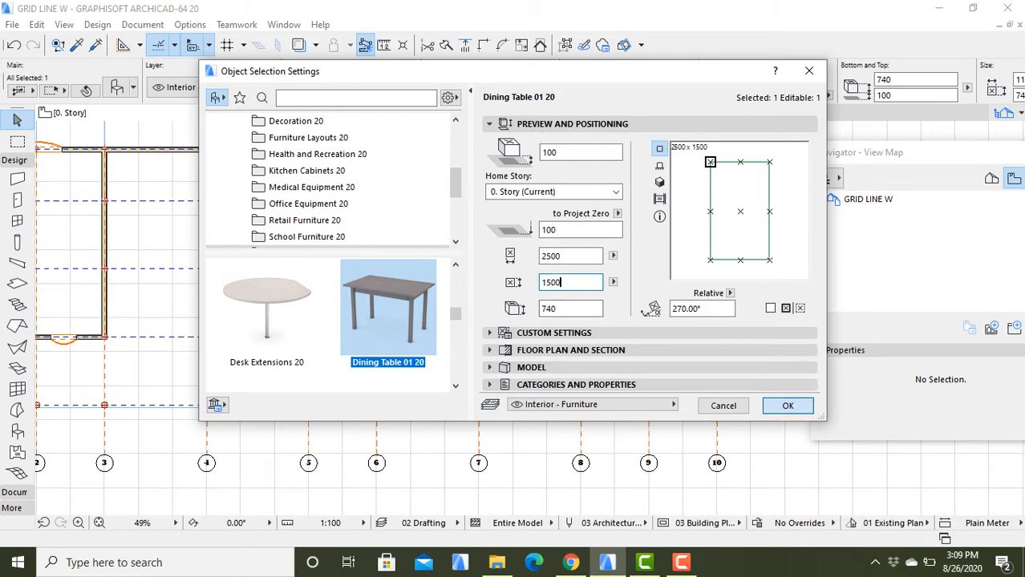
{"action": "key", "text": "Return"}
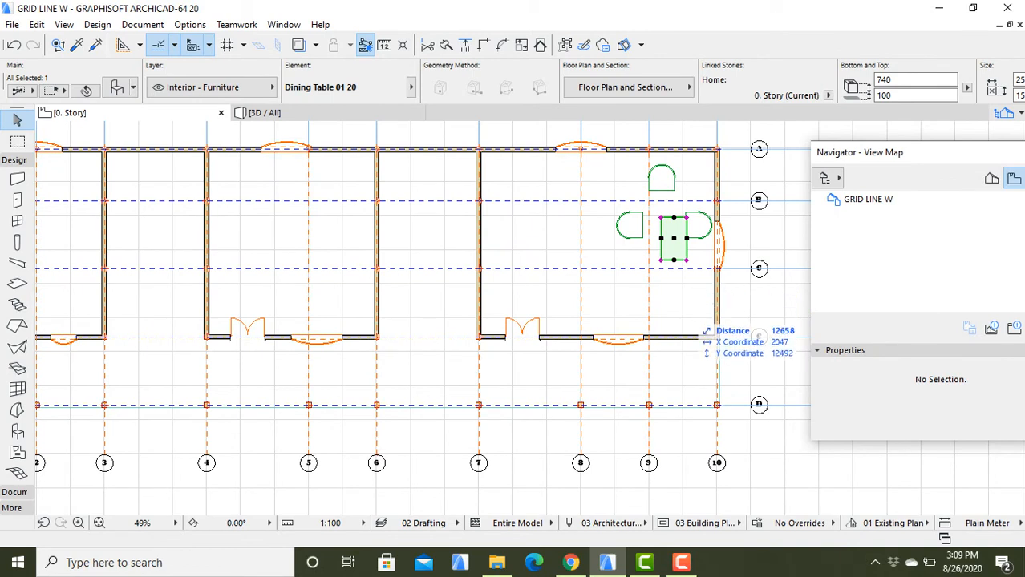
{"action": "key", "text": "Escape"}
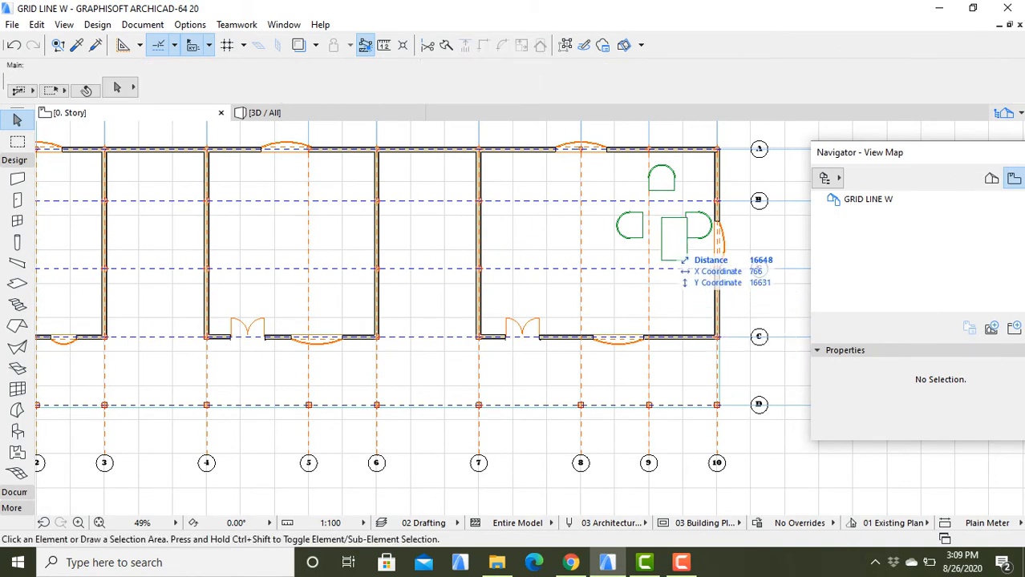
{"action": "left_click", "coordinate": [673, 259]}
{"action": "left_click", "coordinate": [673, 259]}
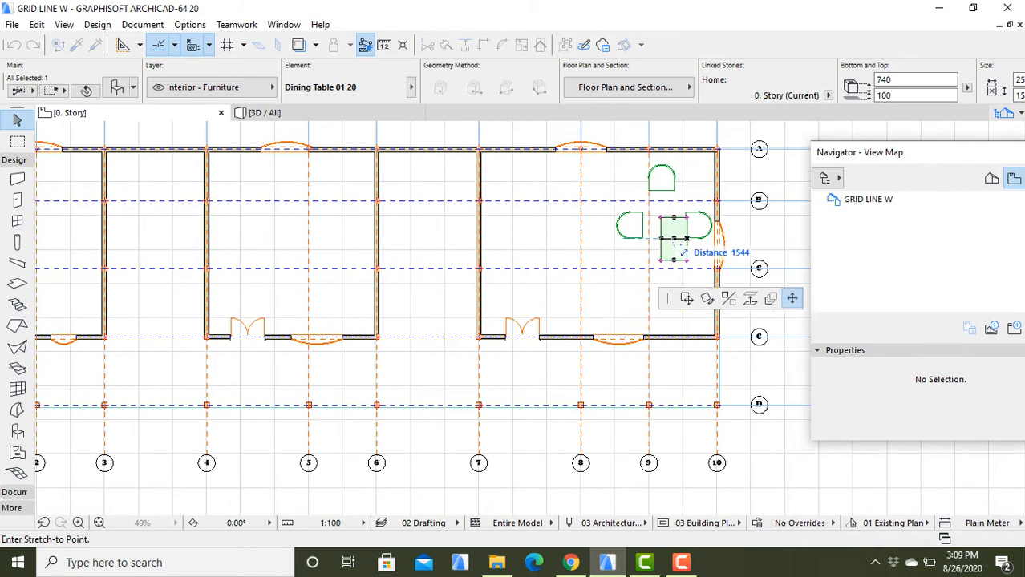
{"action": "key", "text": "Escape"}
{"action": "key", "text": "Escape"}
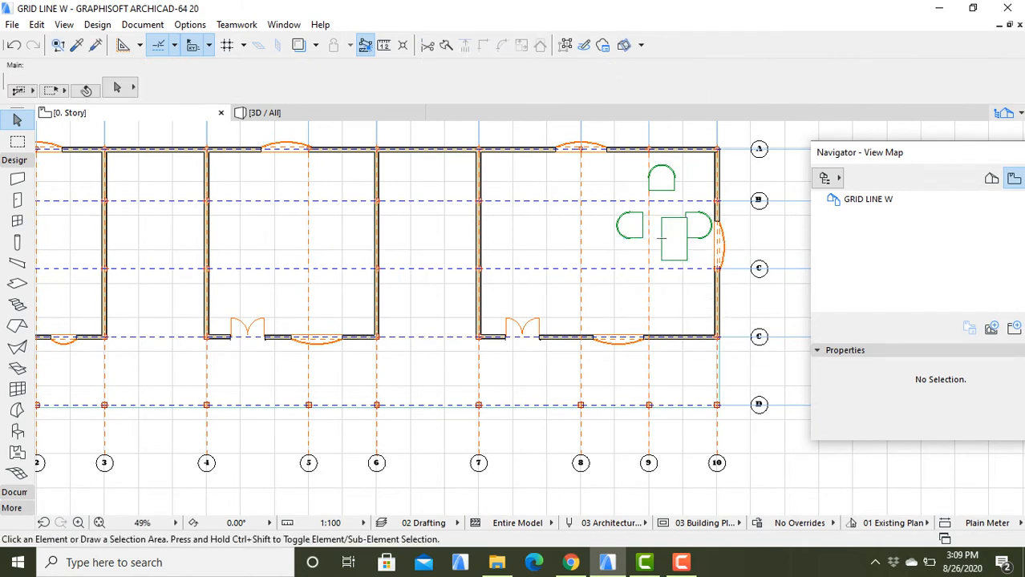
Place a copy of the dining table about 875 mm away at 135°, centred between the two side chairs.
{"action": "left_click", "coordinate": [661, 238]}
{"action": "left_click", "coordinate": [663, 238]}
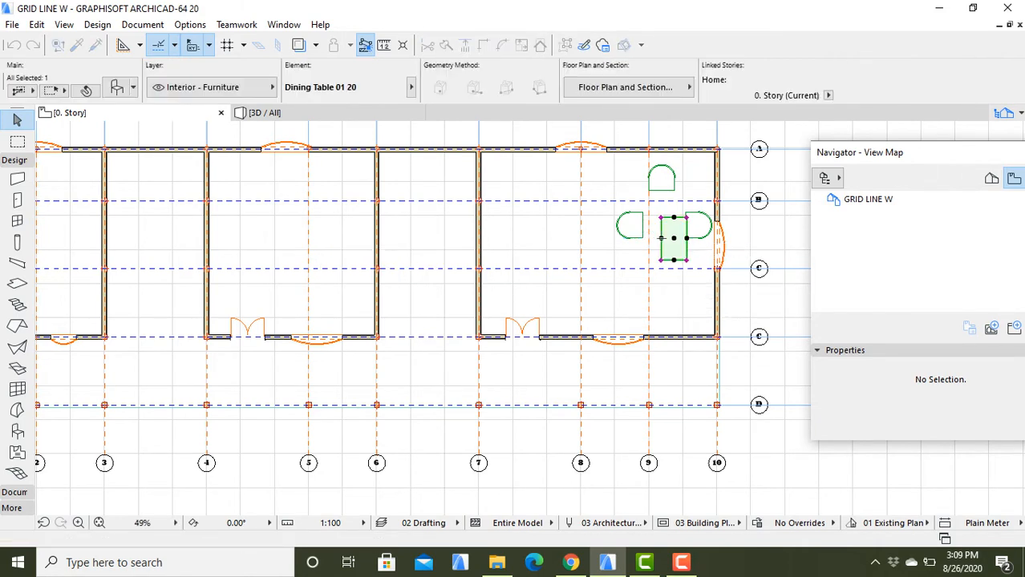
{"action": "right_click", "coordinate": [661, 238]}
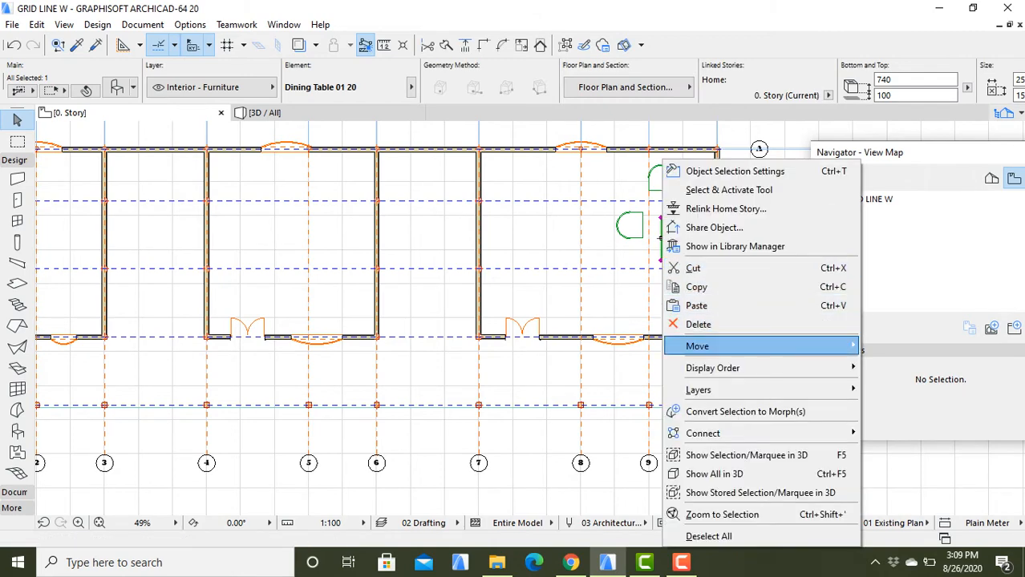
{"action": "mouse_move", "coordinate": [706, 346]}
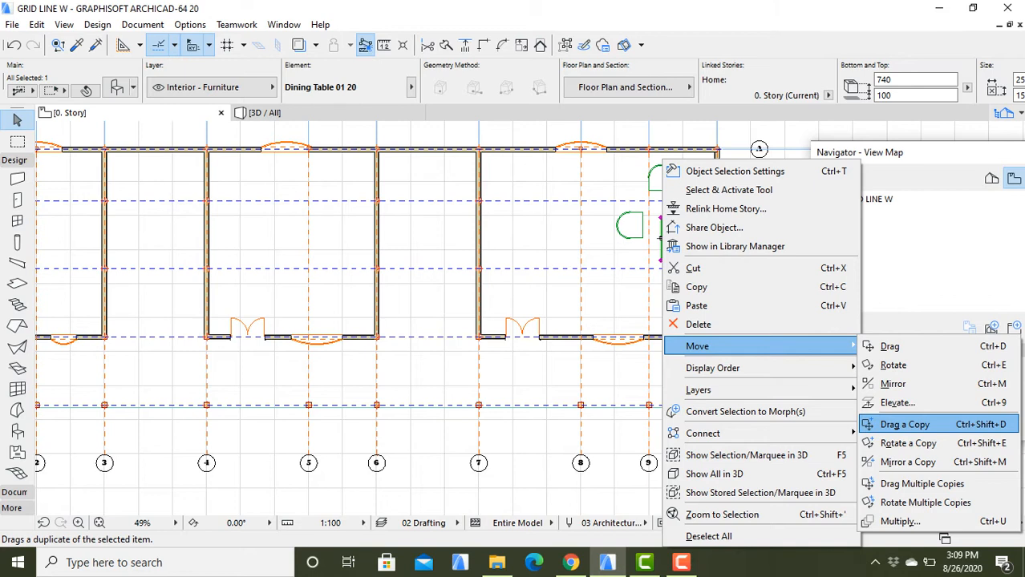
{"action": "left_click", "coordinate": [905, 424]}
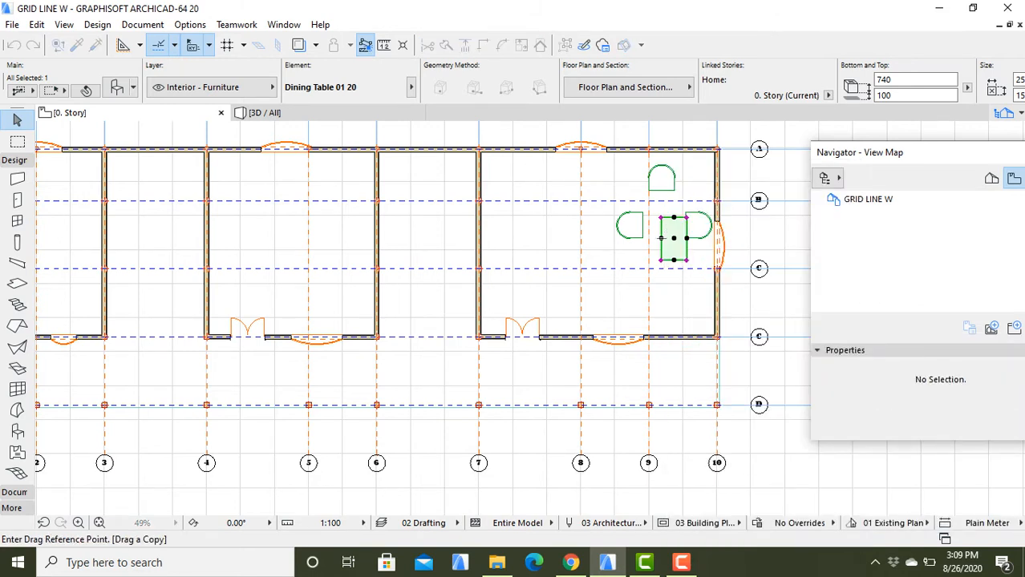
{"action": "left_click", "coordinate": [662, 238]}
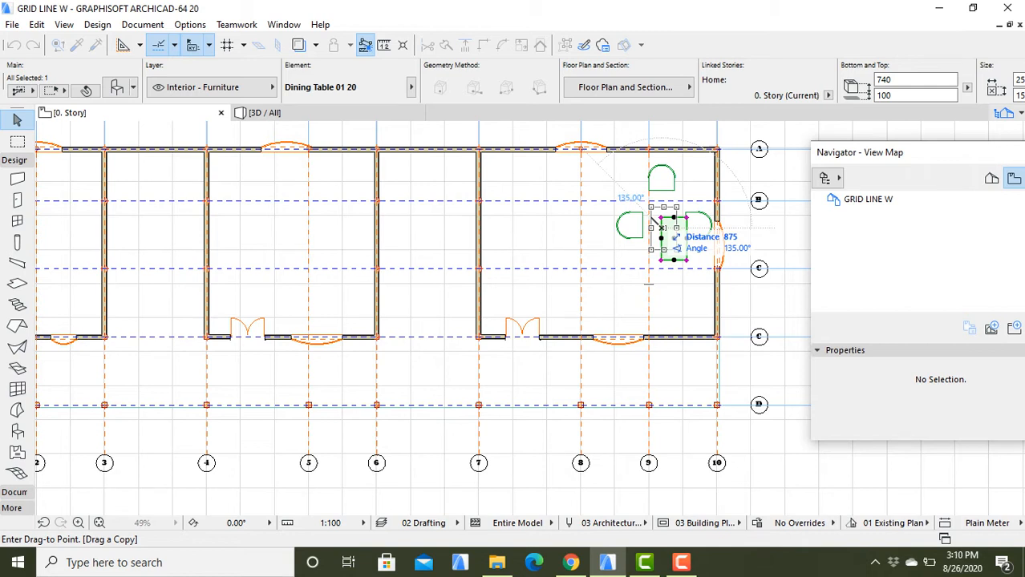
{"action": "left_click", "coordinate": [651, 227]}
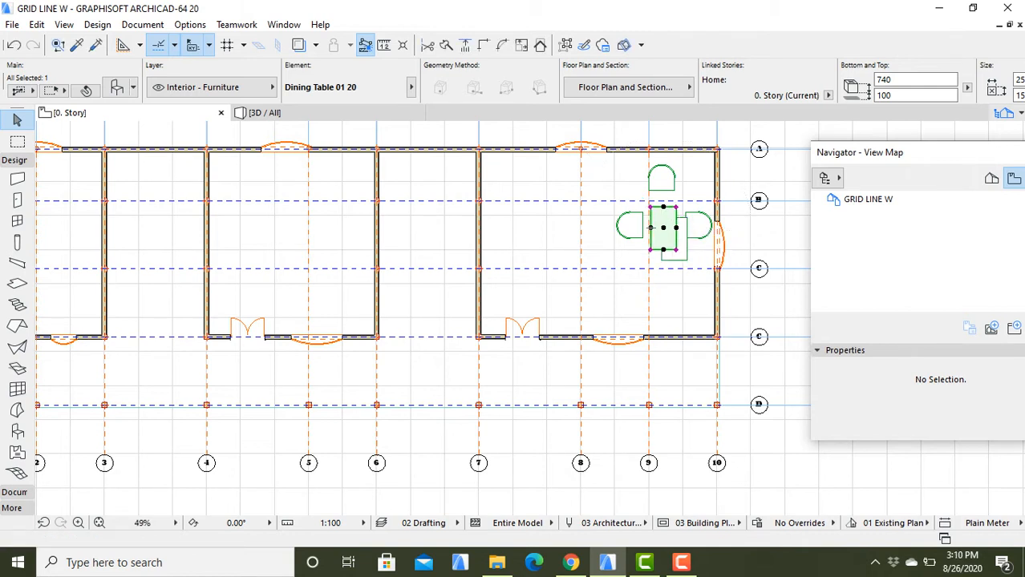
{"action": "key", "text": "Escape"}
Delete the original dining table that overlaps the chair beside the outer wall.
{"action": "left_click", "coordinate": [651, 228]}
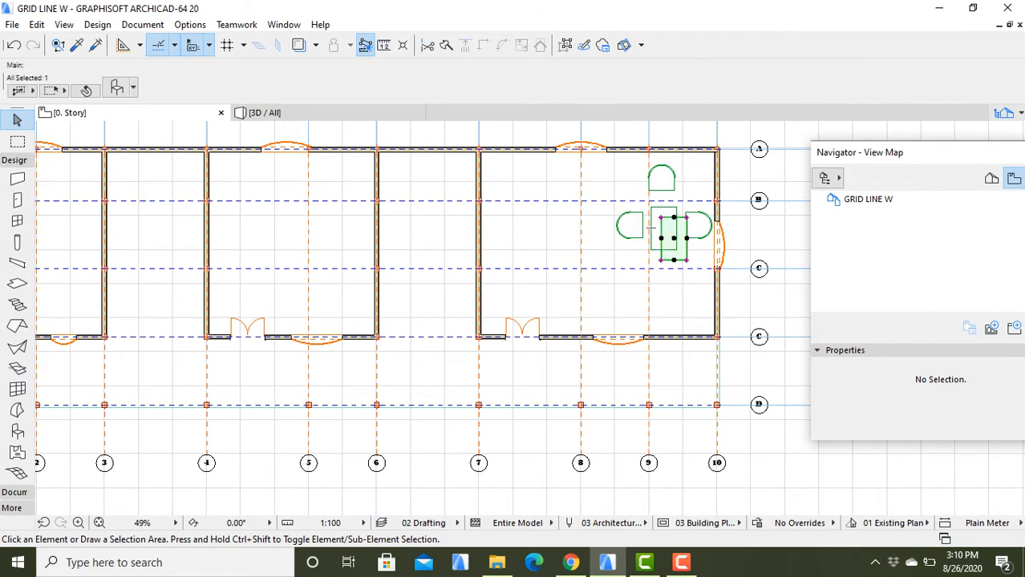
{"action": "right_click", "coordinate": [685, 233]}
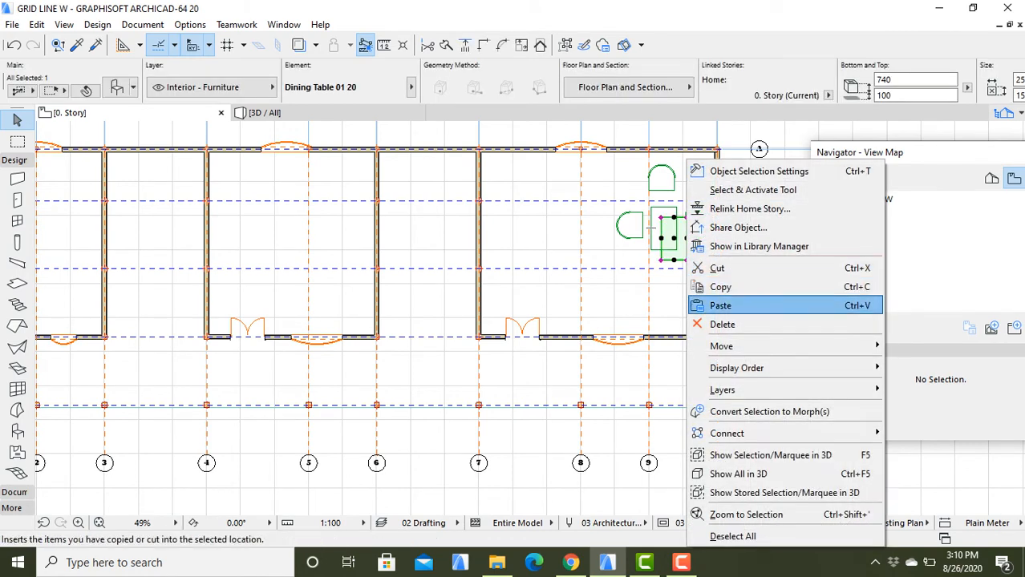
{"action": "left_click", "coordinate": [730, 321]}
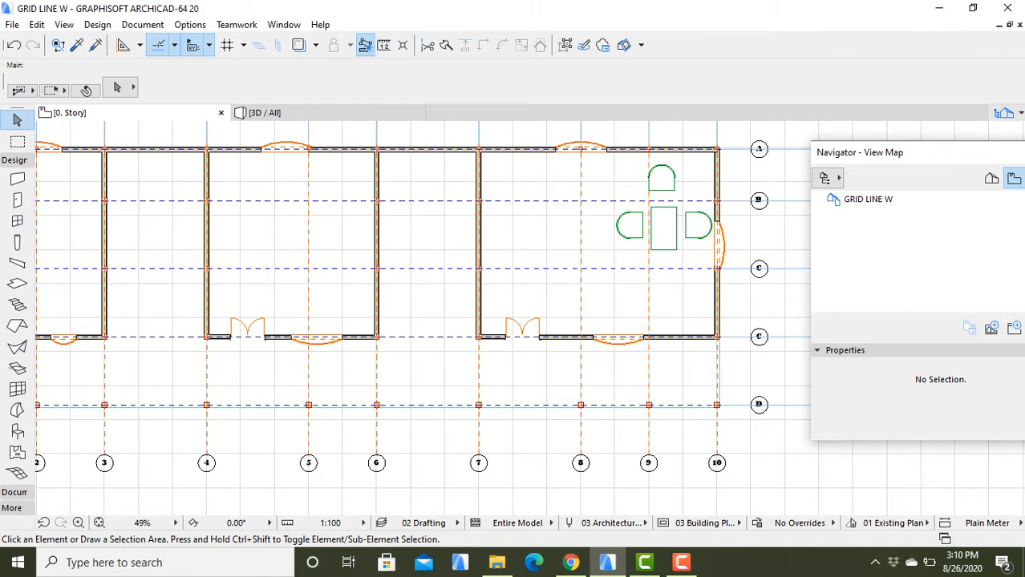
{"action": "left_click", "coordinate": [615, 166]}
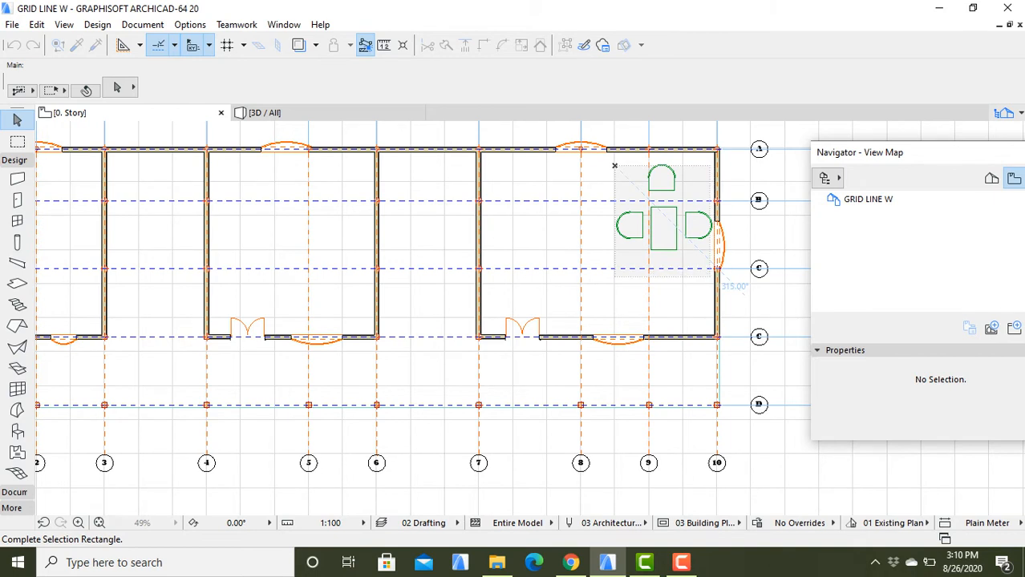
{"action": "left_click", "coordinate": [744, 291]}
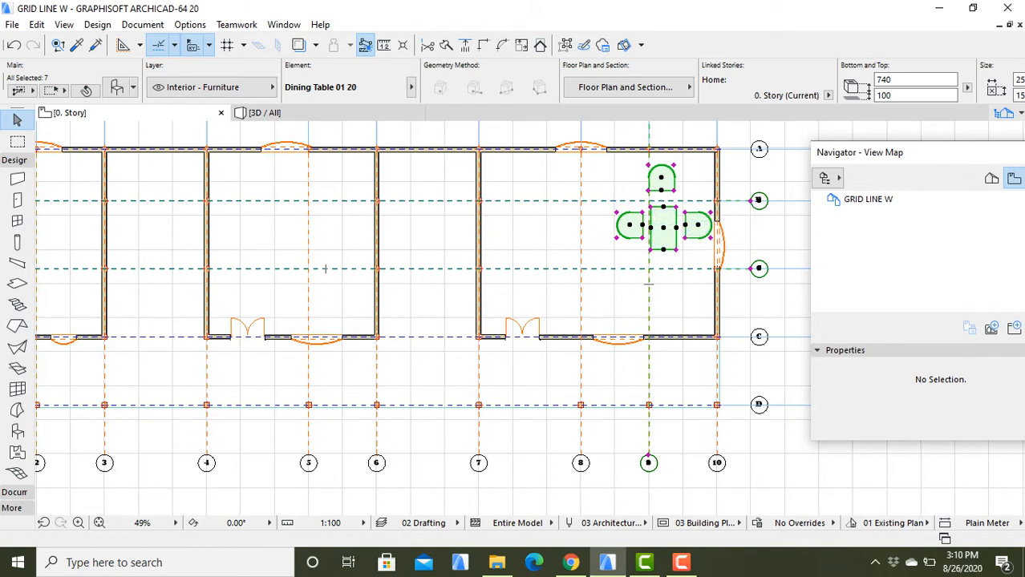
{"action": "right_click", "coordinate": [648, 283]}
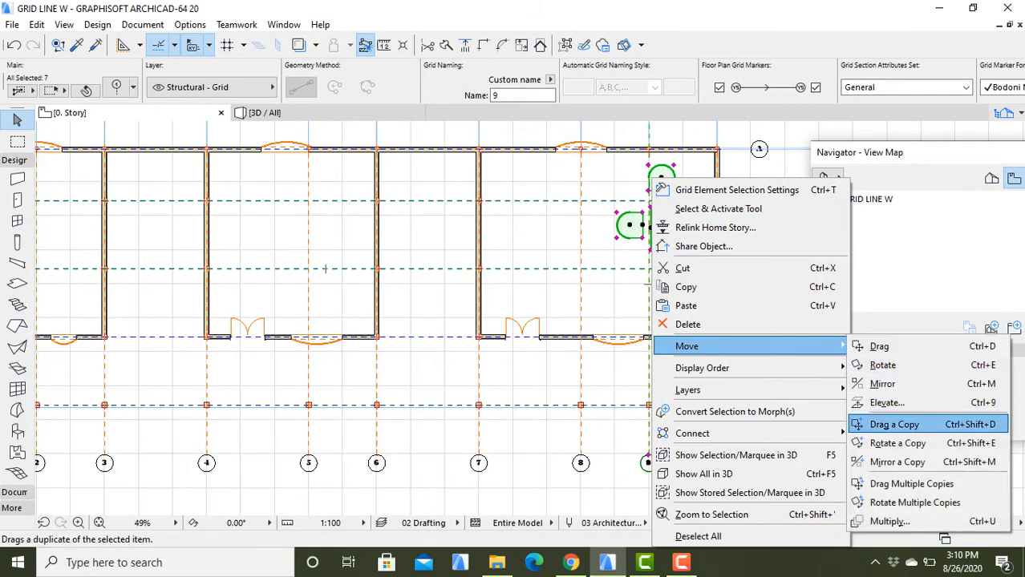
{"action": "left_click", "coordinate": [894, 424]}
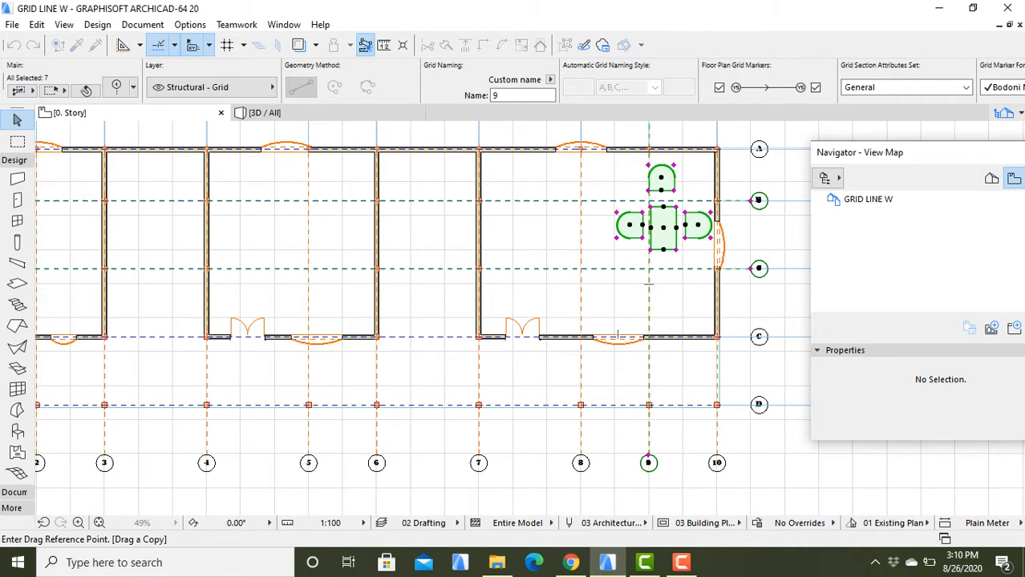
{"action": "left_click", "coordinate": [649, 283]}
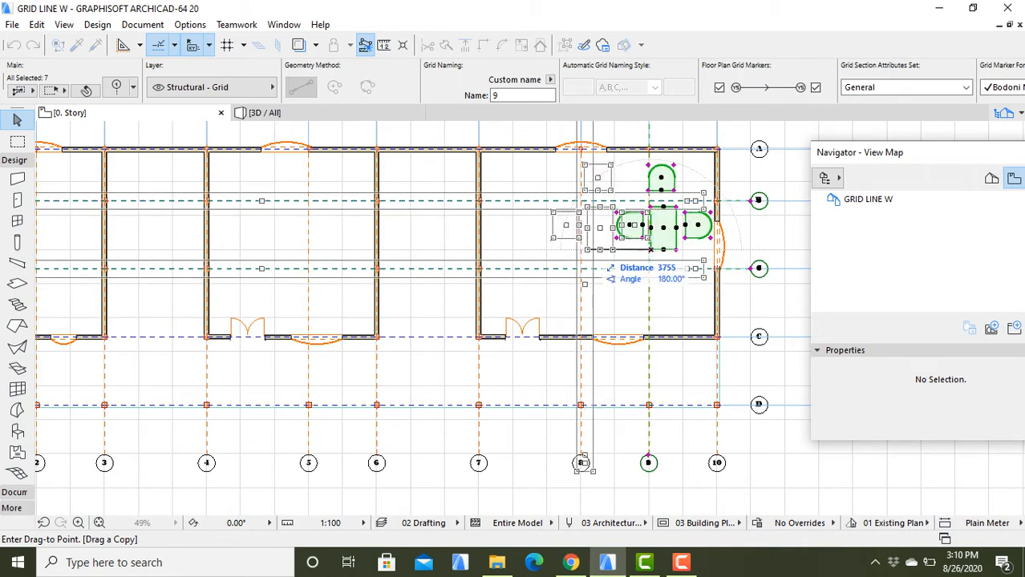
{"action": "key", "text": "Escape"}
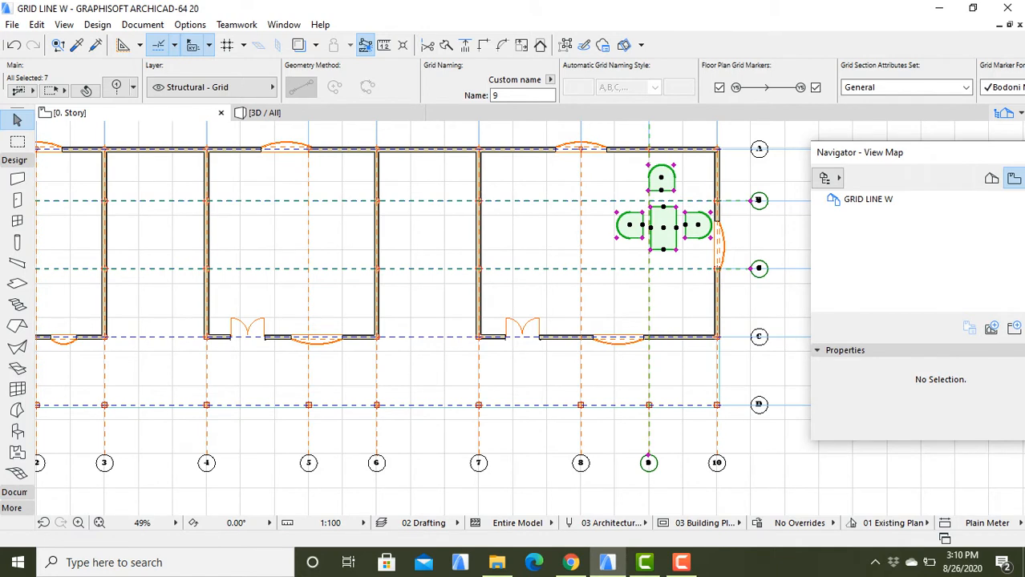
{"action": "key", "text": "Escape"}
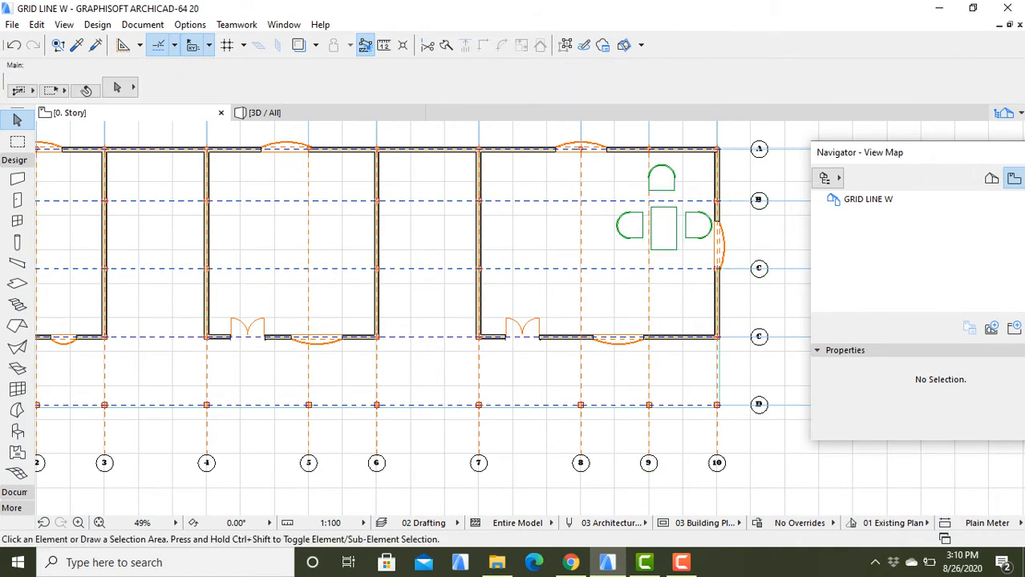
{"action": "left_click", "coordinate": [630, 166]}
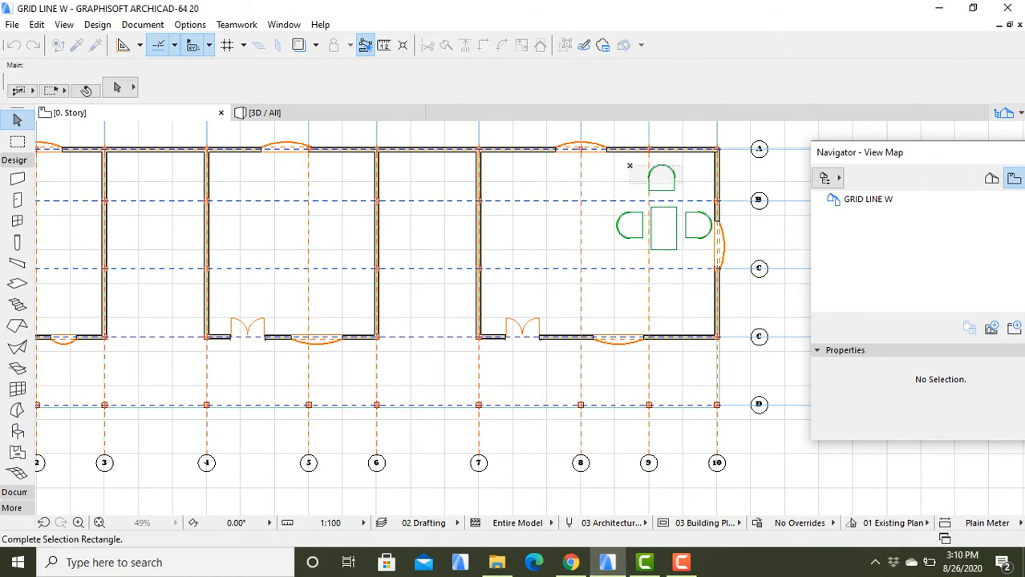
{"action": "left_click", "coordinate": [683, 189]}
{"action": "key", "text": "Escape"}
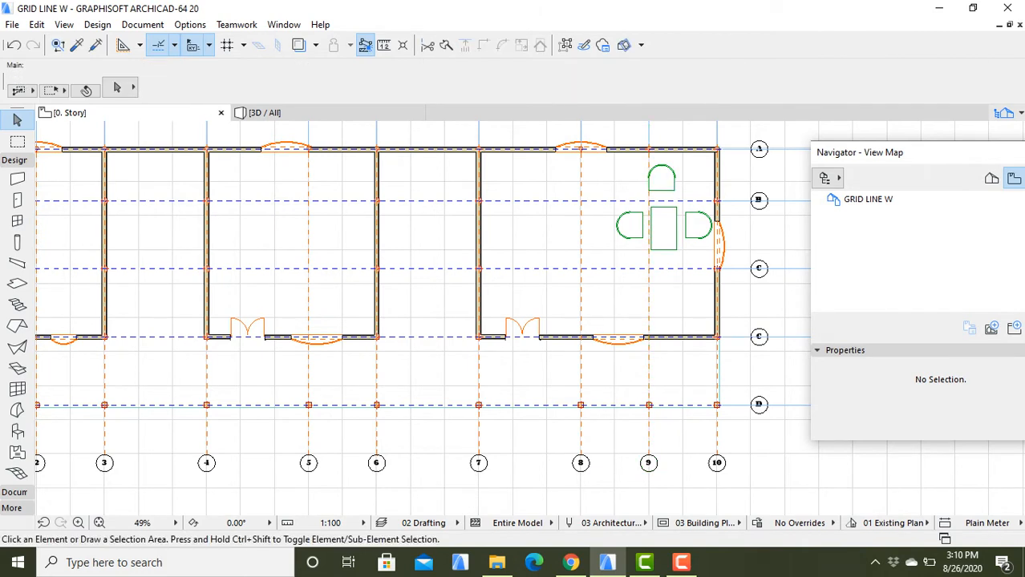
{"action": "left_click", "coordinate": [673, 181]}
{"action": "key", "text": "Escape"}
{"action": "left_click", "coordinate": [673, 171]}
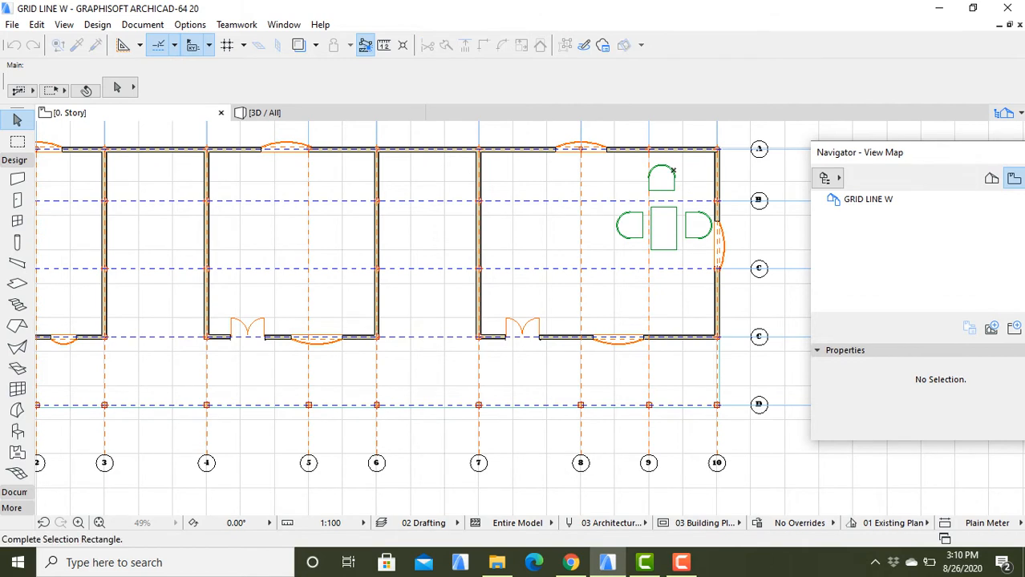
{"action": "key", "text": "Escape"}
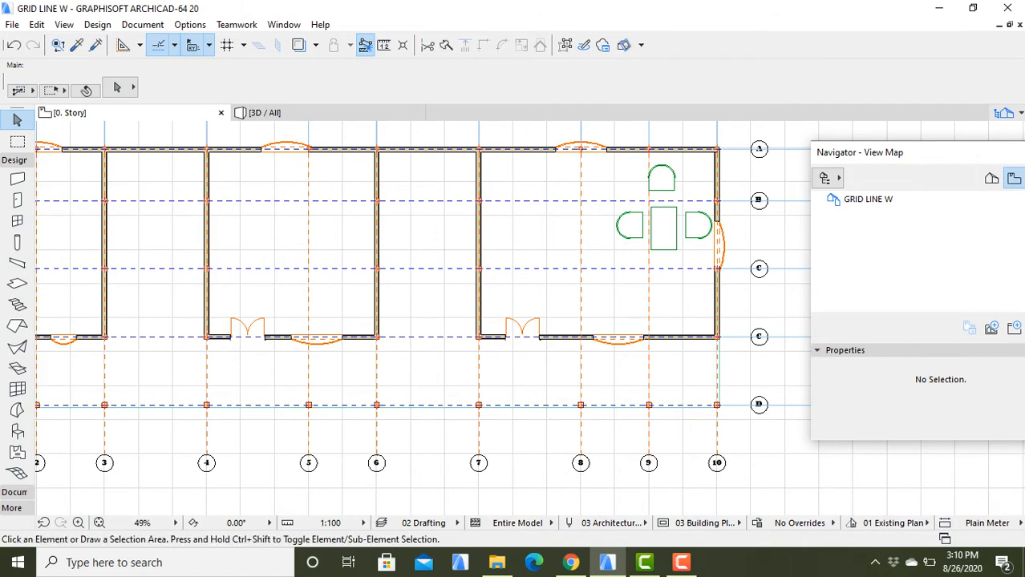
{"action": "left_click", "coordinate": [649, 284]}
{"action": "key", "text": "Escape"}
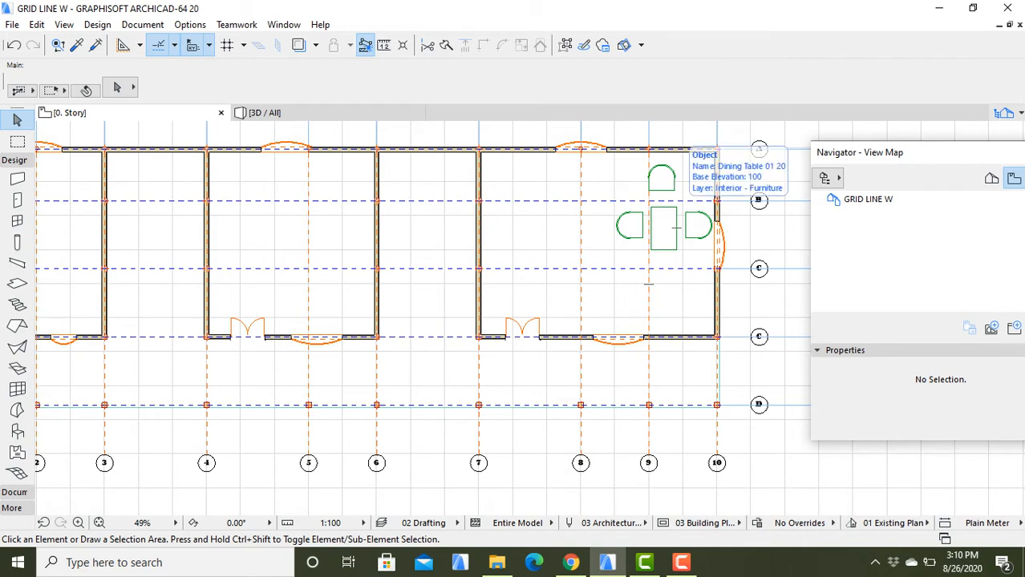
{"action": "left_click", "coordinate": [676, 228]}
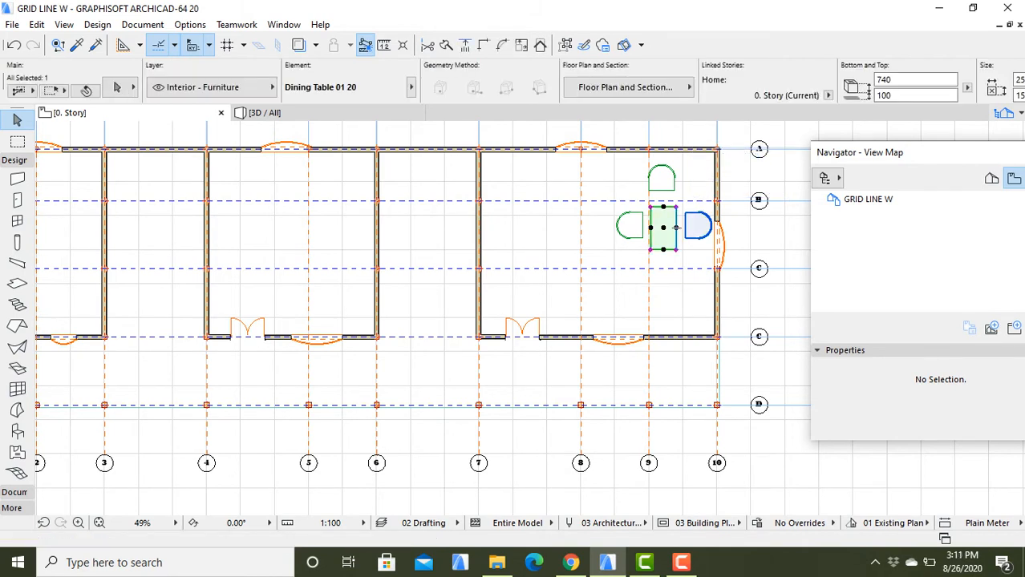
{"action": "left_click", "coordinate": [688, 229], "text": "shift"}
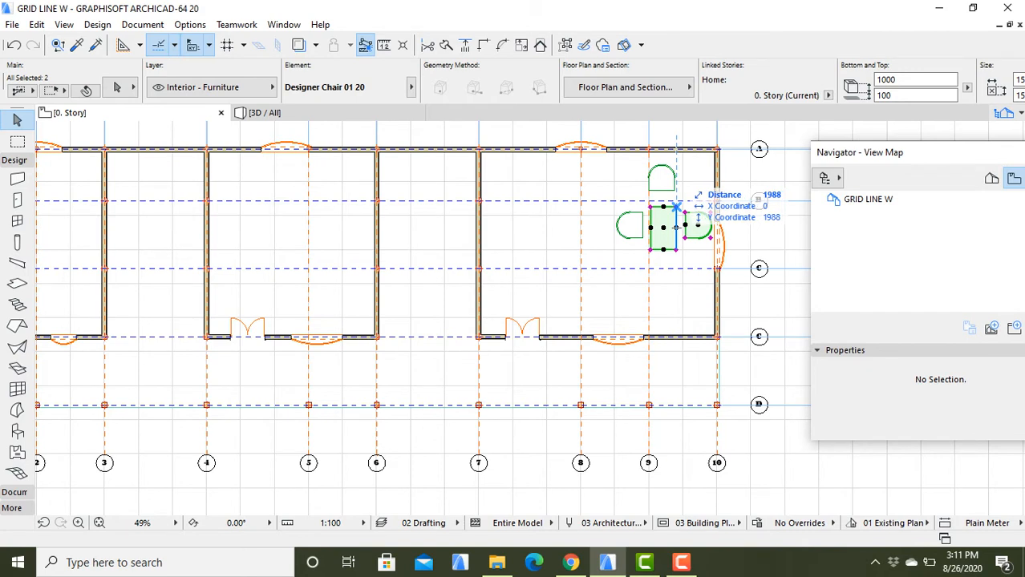
{"action": "left_click", "coordinate": [676, 228]}
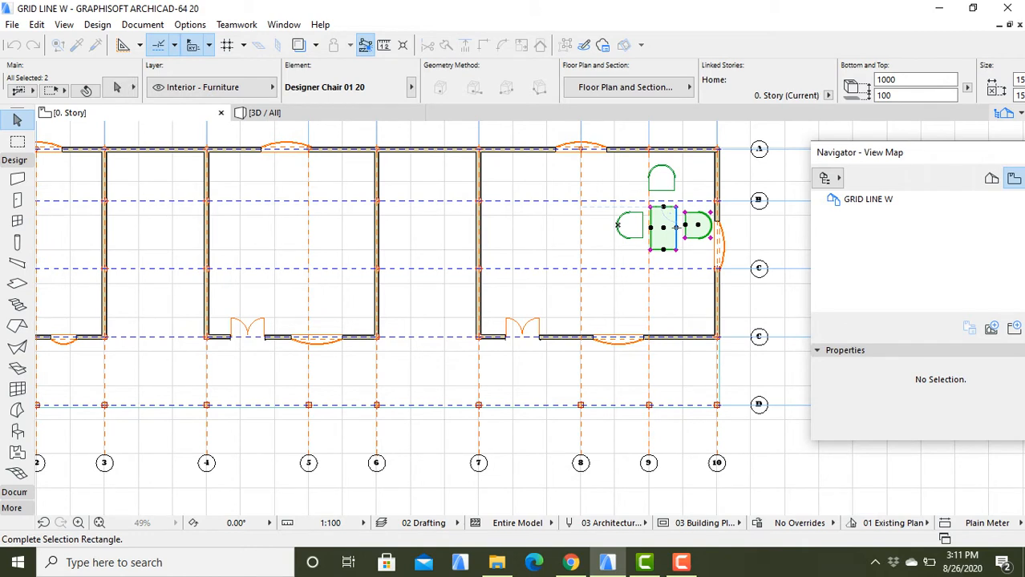
{"action": "key", "text": "Escape"}
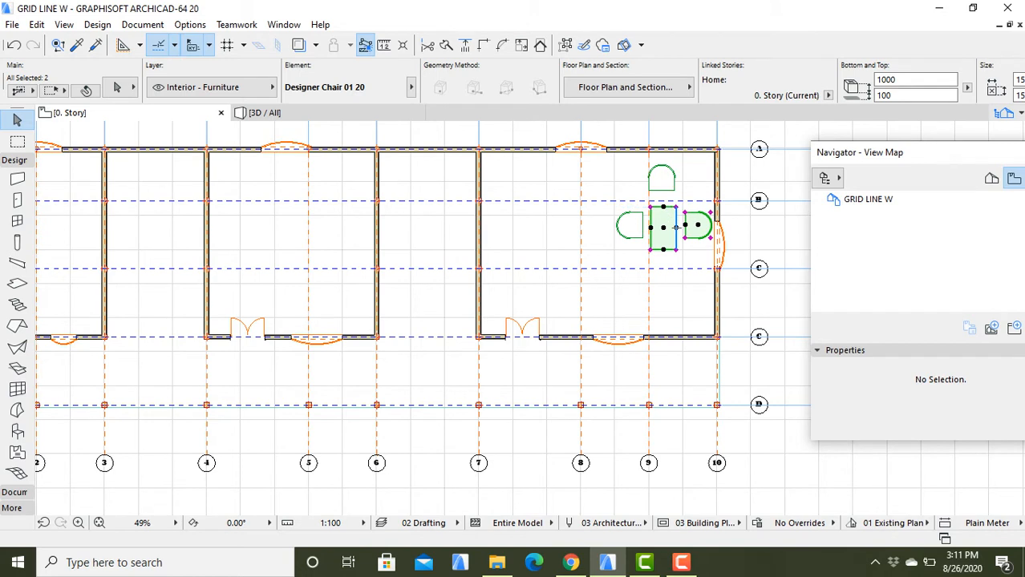
{"action": "key", "text": "Escape"}
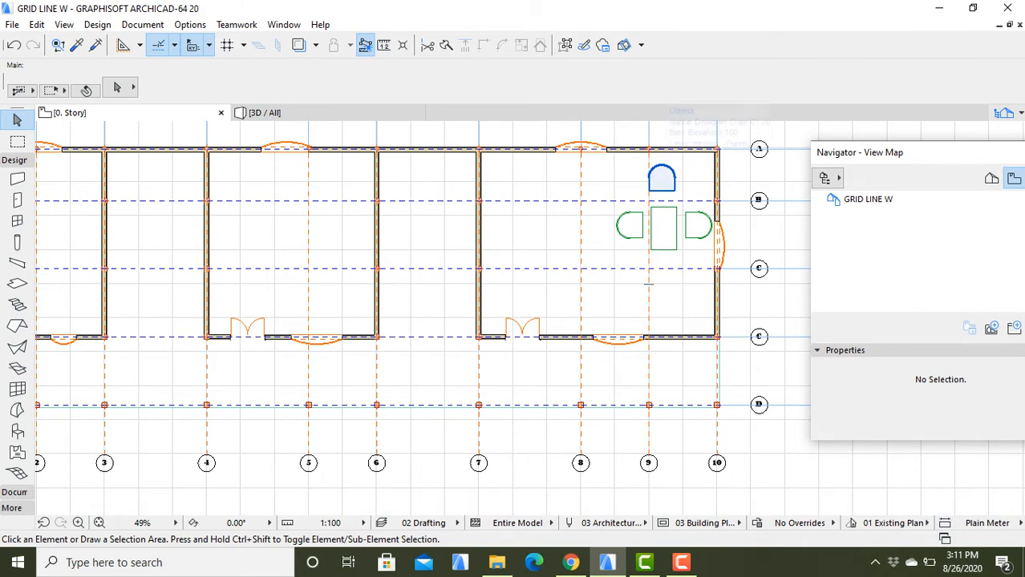
Place a copy of the dining table and its three chairs about 7160 mm away at 180°, in the same room beside grid line 7.
{"action": "left_click", "coordinate": [661, 178]}
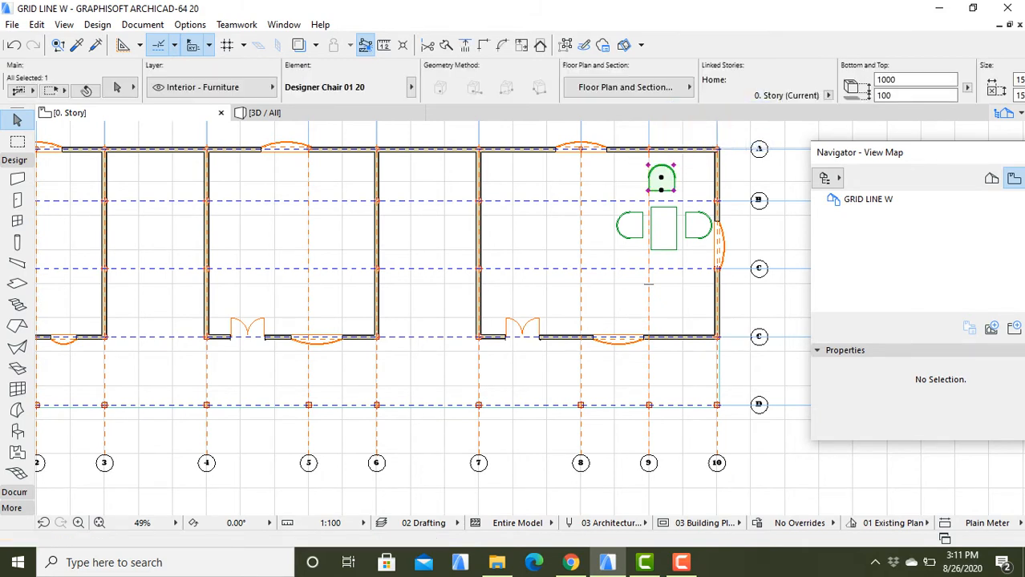
{"action": "left_click", "coordinate": [698, 227], "text": "shift"}
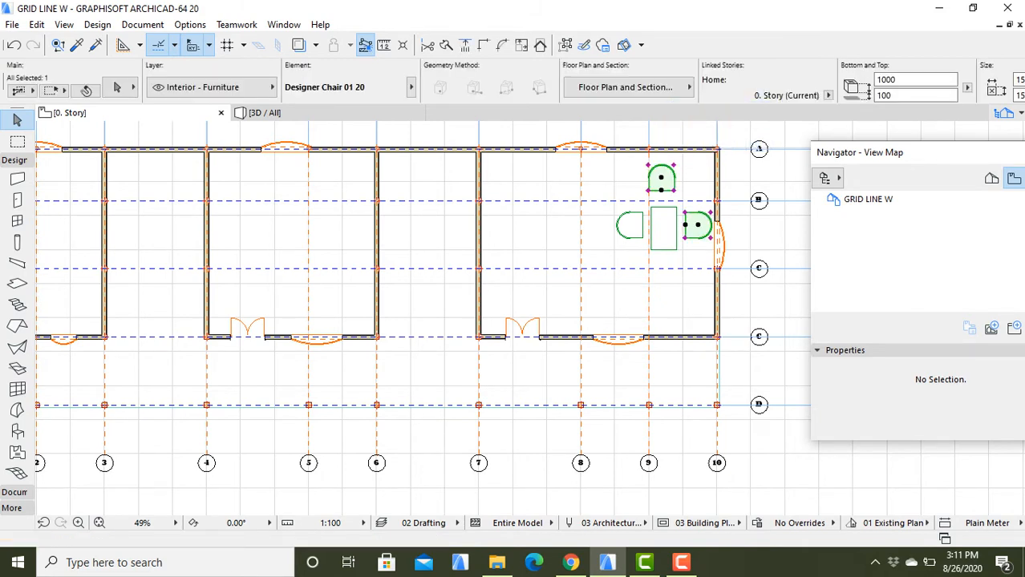
{"action": "left_click", "coordinate": [662, 228], "text": "shift"}
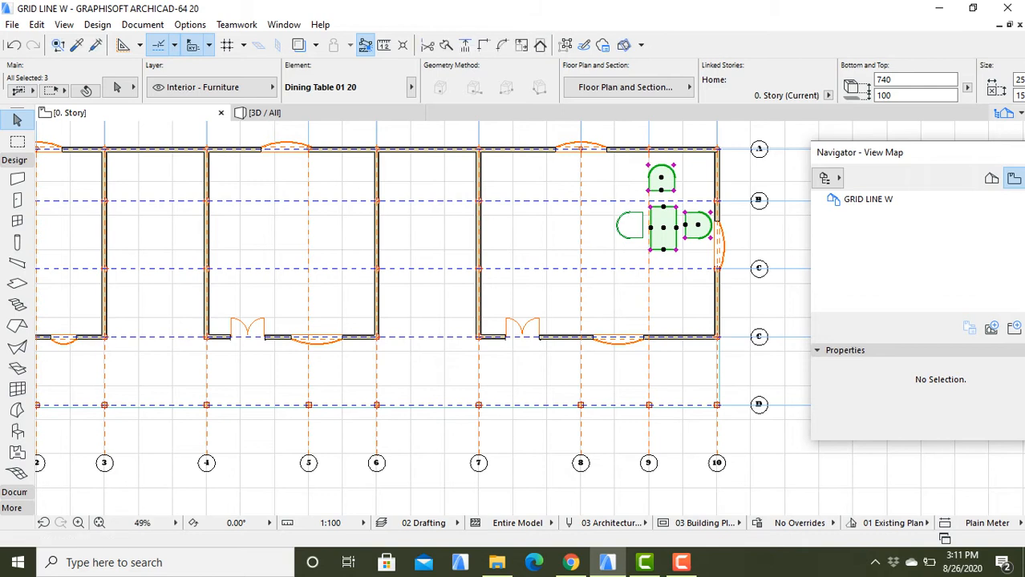
{"action": "left_click", "coordinate": [627, 211], "text": "shift"}
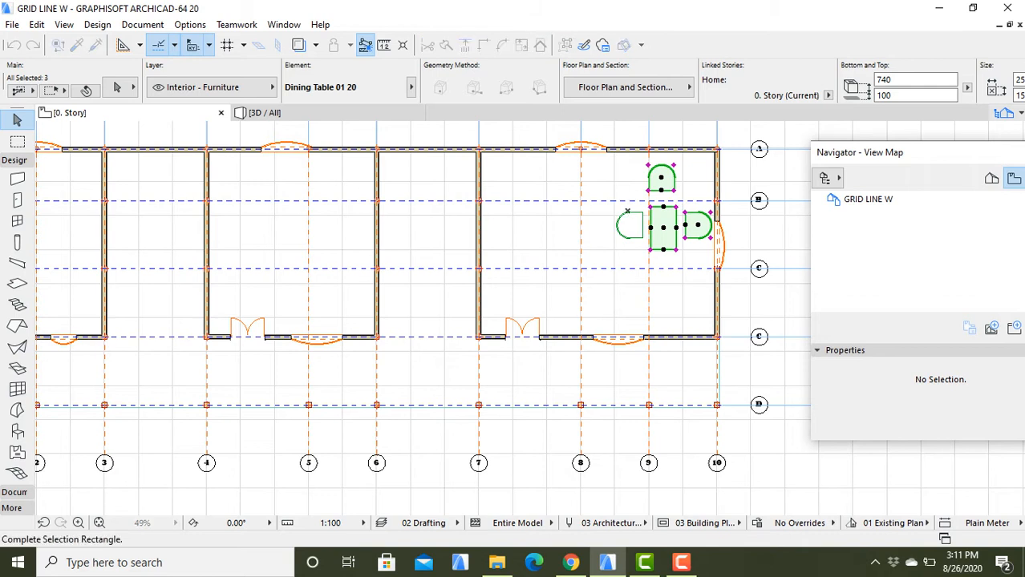
{"action": "left_click", "coordinate": [627, 210], "text": "shift"}
{"action": "left_click", "coordinate": [627, 210], "text": "shift"}
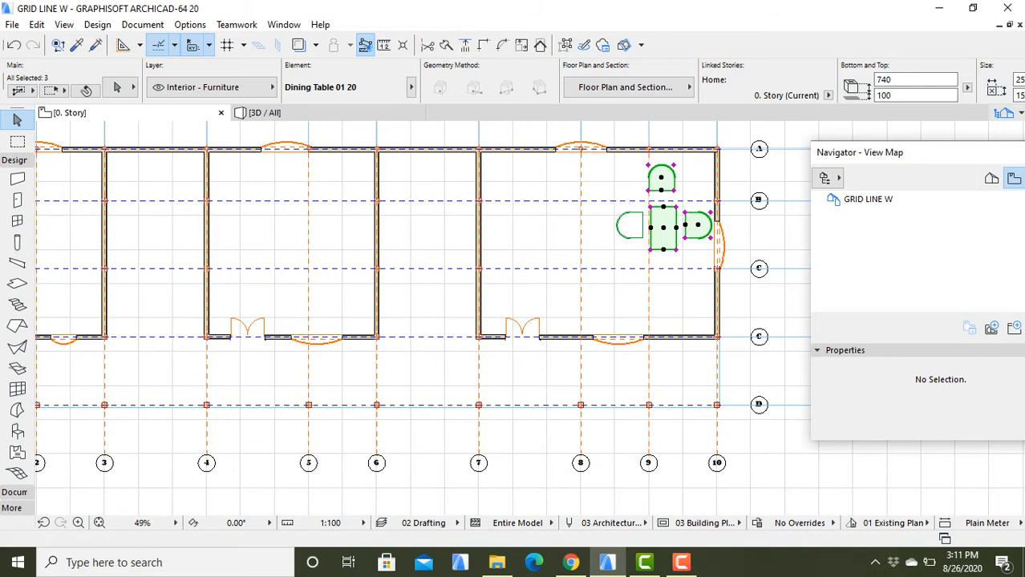
{"action": "left_click", "coordinate": [627, 211], "text": "shift"}
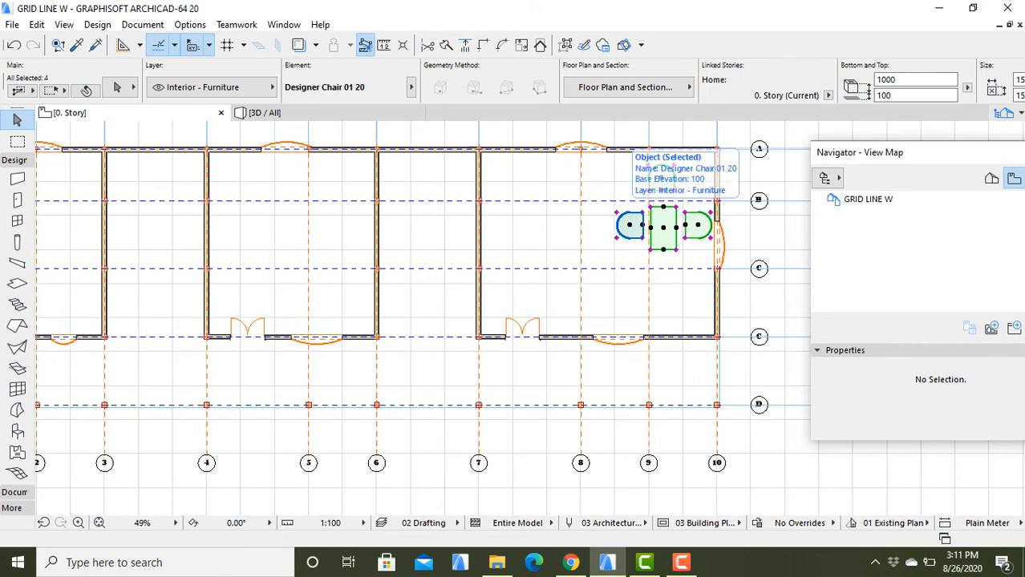
{"action": "left_click", "coordinate": [651, 227]}
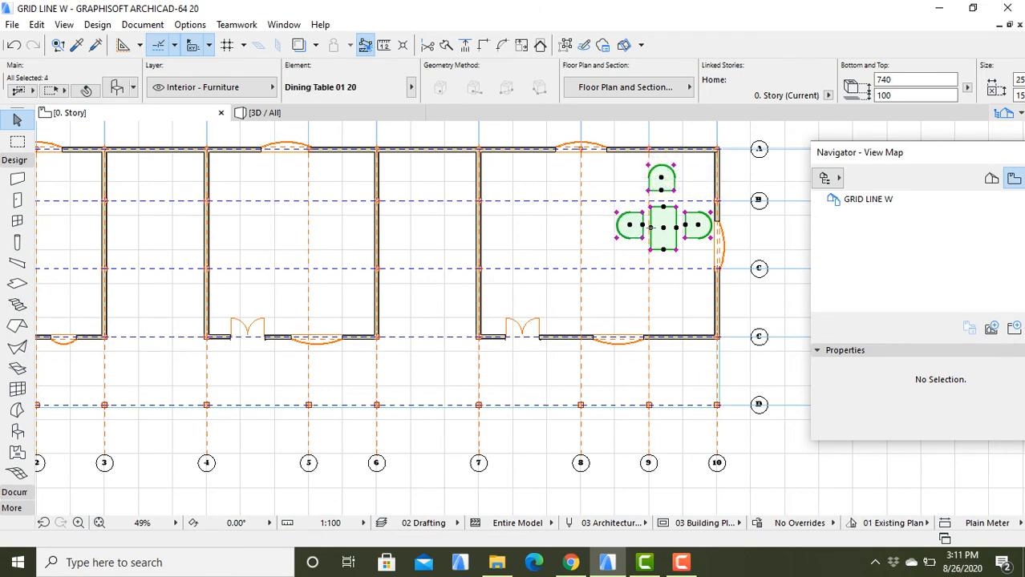
{"action": "right_click", "coordinate": [650, 228]}
{"action": "mouse_move", "coordinate": [706, 345]}
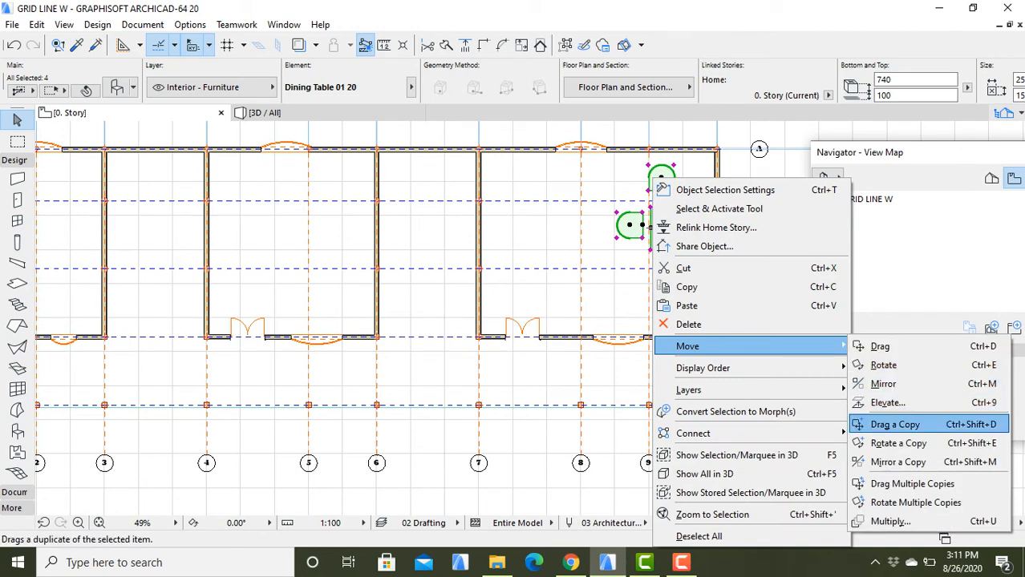
{"action": "left_click", "coordinate": [894, 425]}
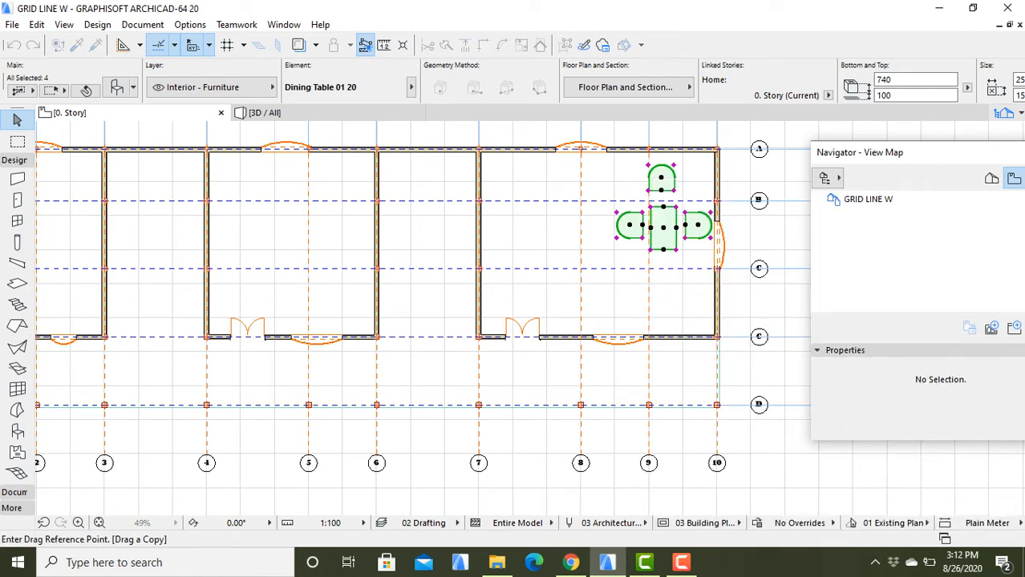
{"action": "left_click", "coordinate": [651, 249]}
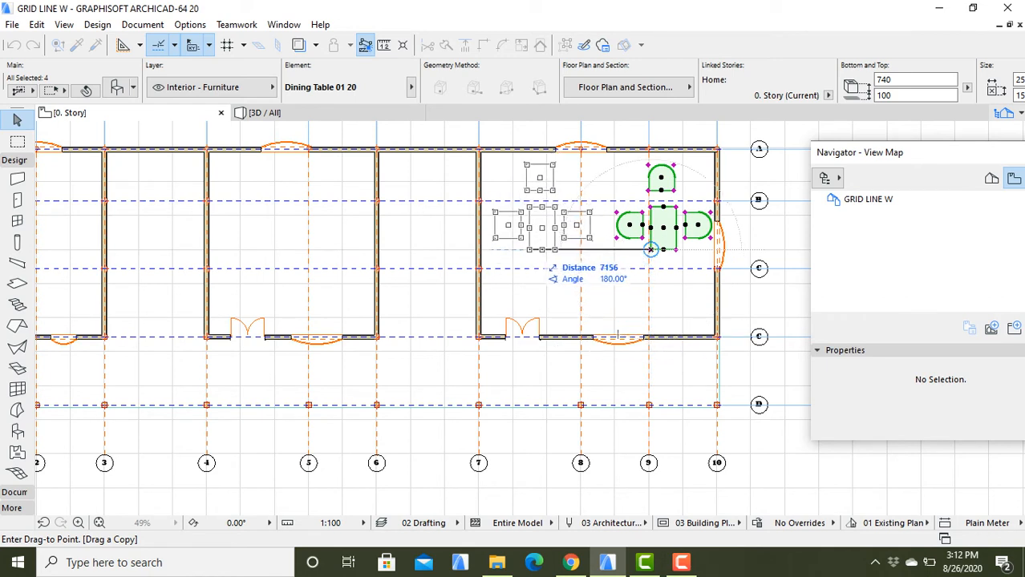
{"action": "left_click", "coordinate": [529, 249]}
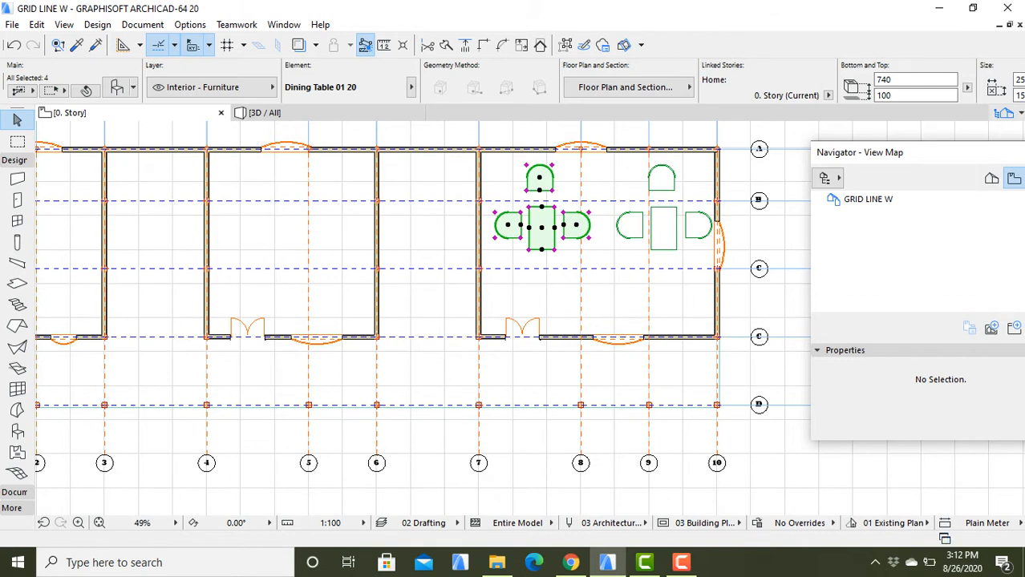
{"action": "key", "text": "Escape"}
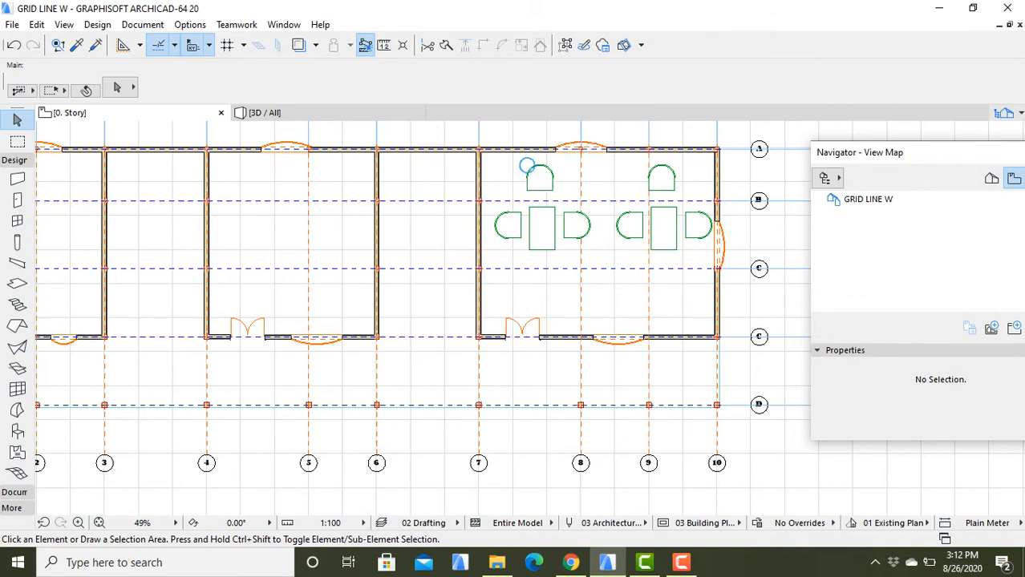
{"action": "left_click", "coordinate": [648, 284]}
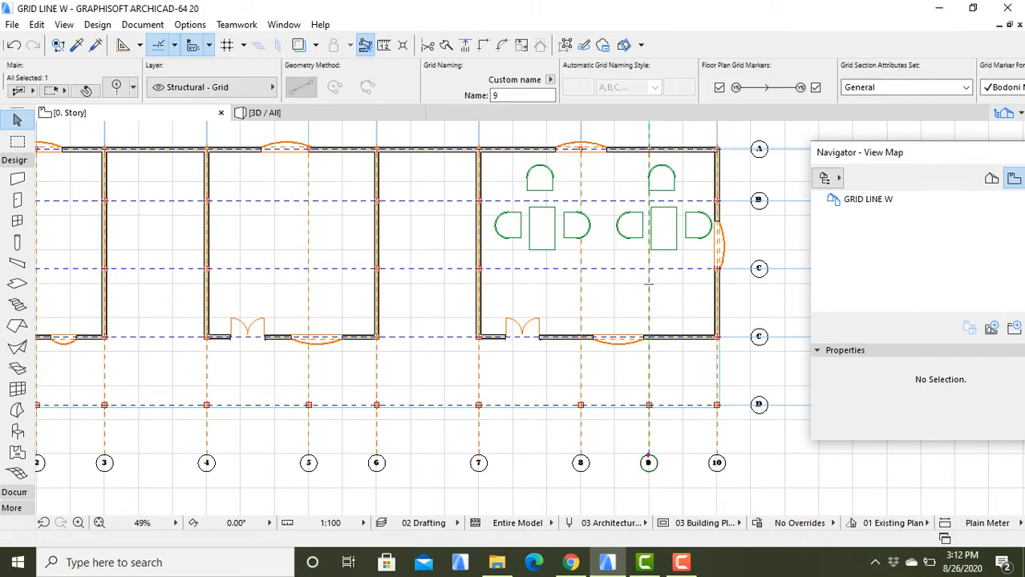
{"action": "key", "text": "ctrl+z"}
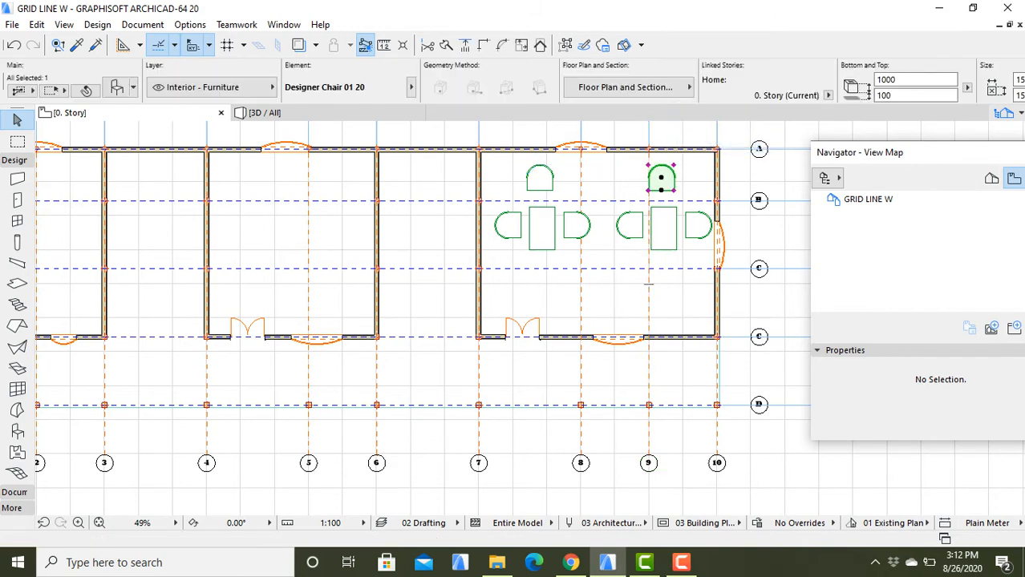
{"action": "left_click", "coordinate": [648, 284]}
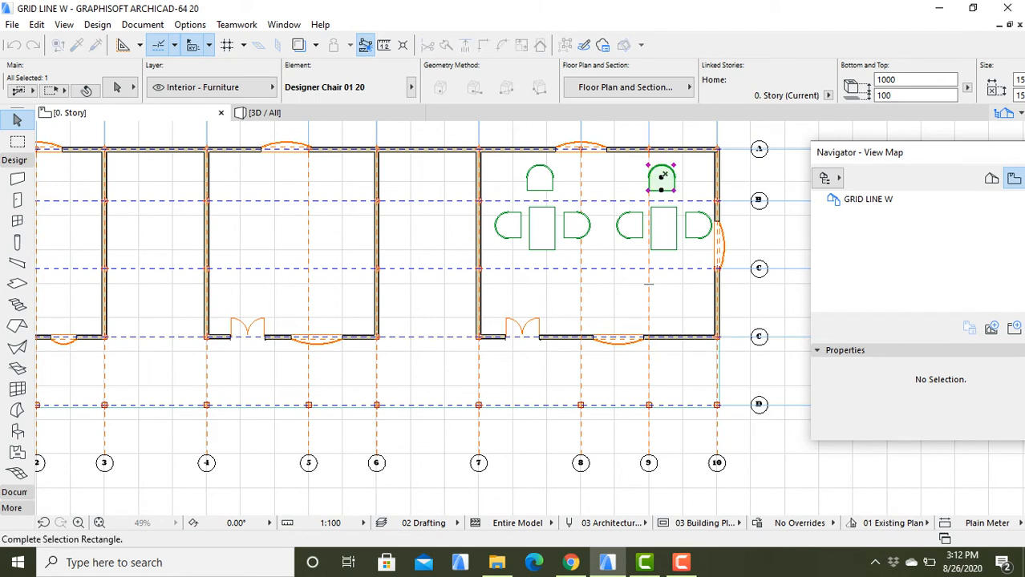
{"action": "left_click", "coordinate": [712, 210]}
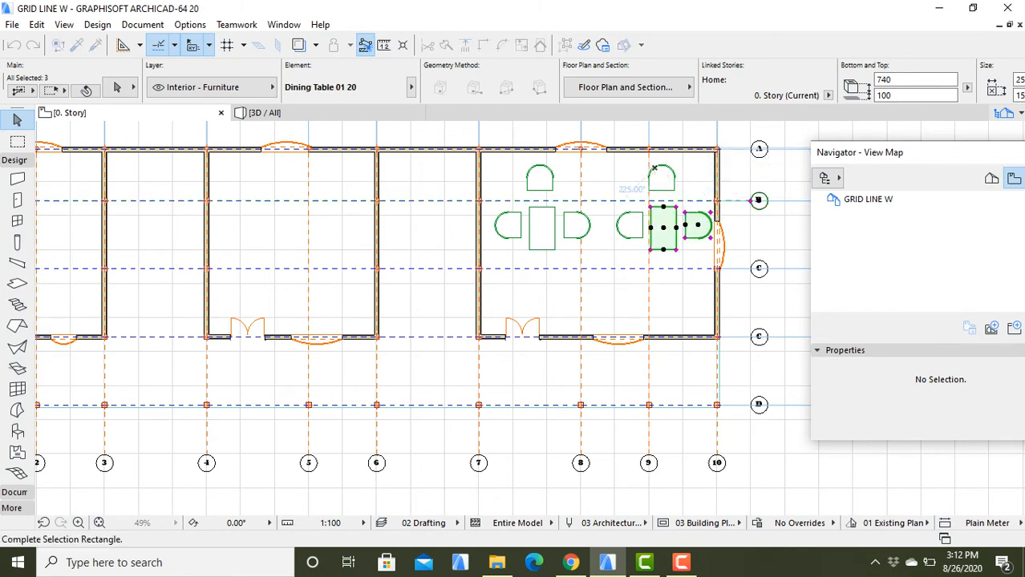
{"action": "left_click", "coordinate": [649, 284], "text": "shift"}
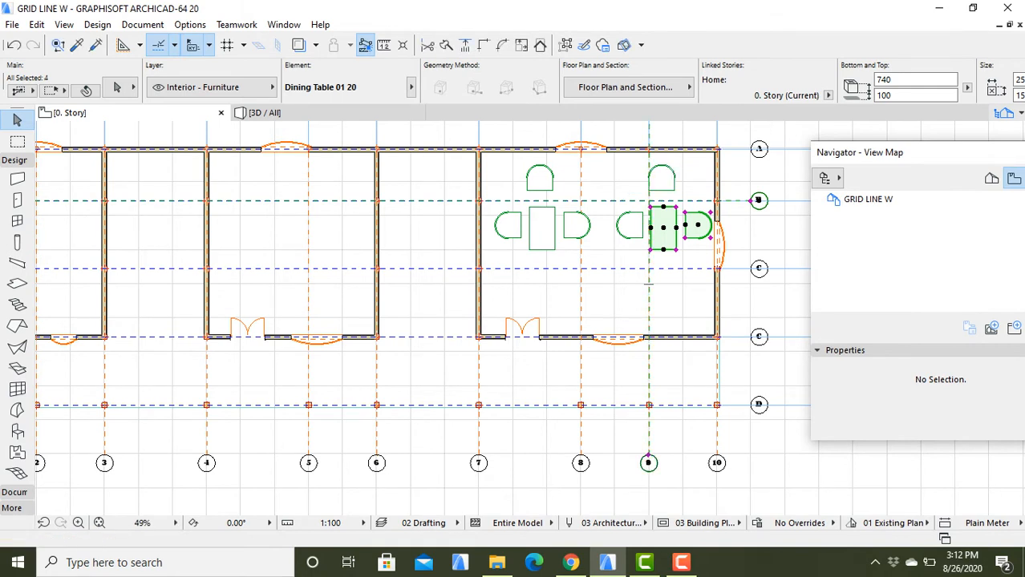
{"action": "left_click", "coordinate": [649, 284]}
{"action": "left_click", "coordinate": [675, 176]}
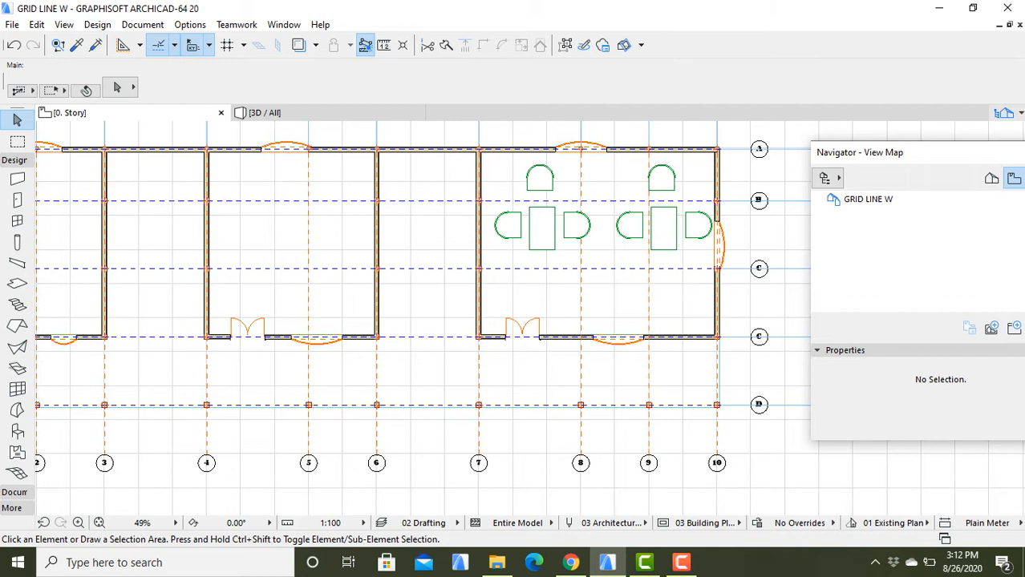
Move the dining table and its three chairs near grid line 9 slightly towards the corner of grid lines A and 10.
{"action": "left_click", "coordinate": [661, 178]}
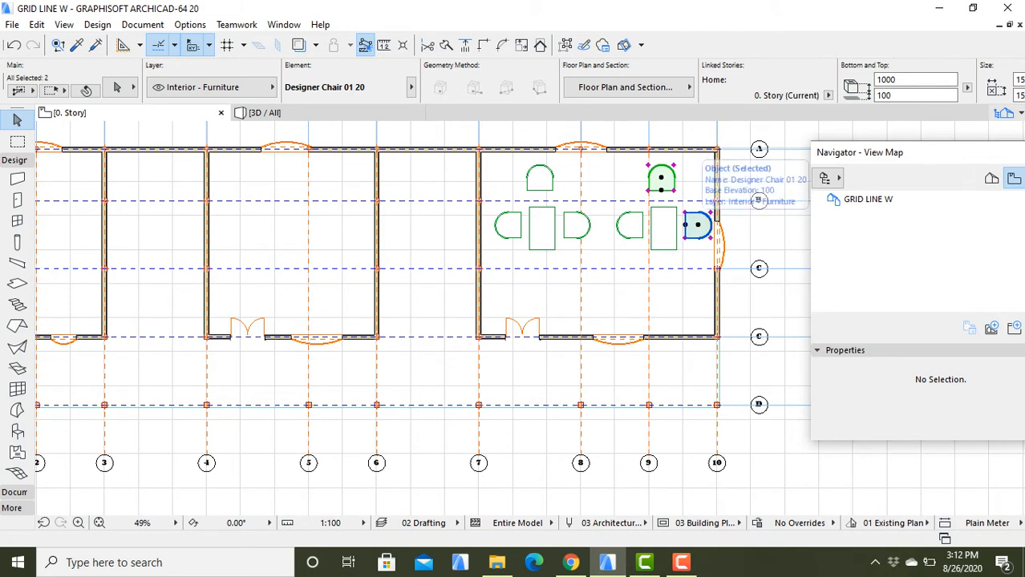
{"action": "left_click", "coordinate": [697, 226], "text": "shift"}
{"action": "left_click", "coordinate": [685, 228]}
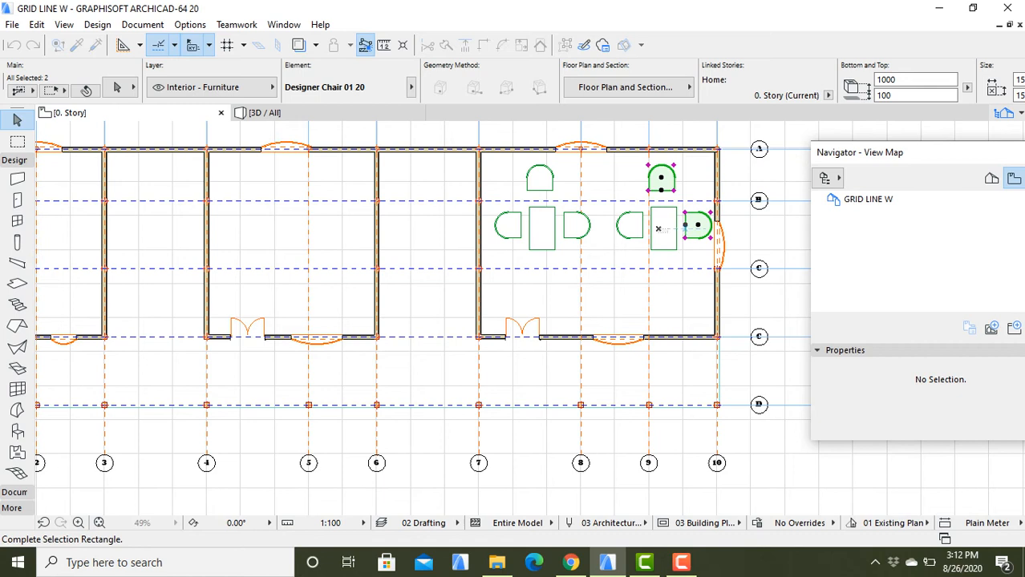
{"action": "left_click", "coordinate": [657, 228]}
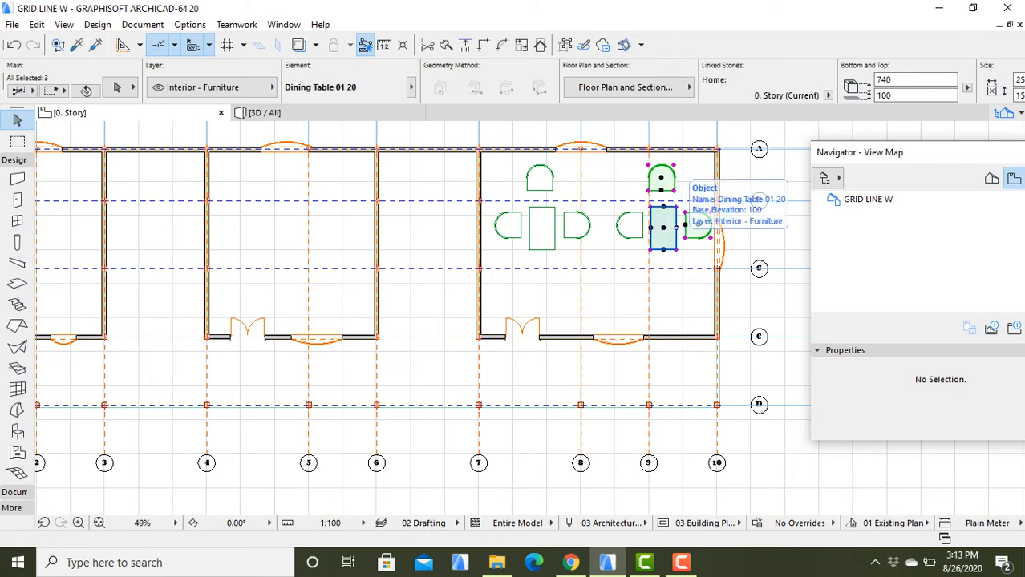
{"action": "left_click", "coordinate": [675, 228], "text": "shift"}
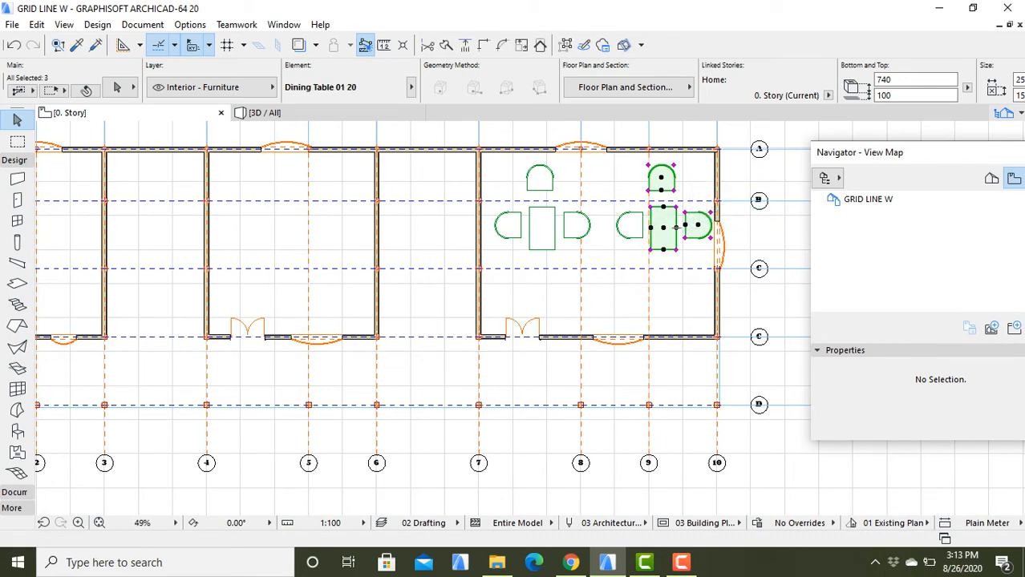
{"action": "left_click", "coordinate": [630, 226], "text": "shift"}
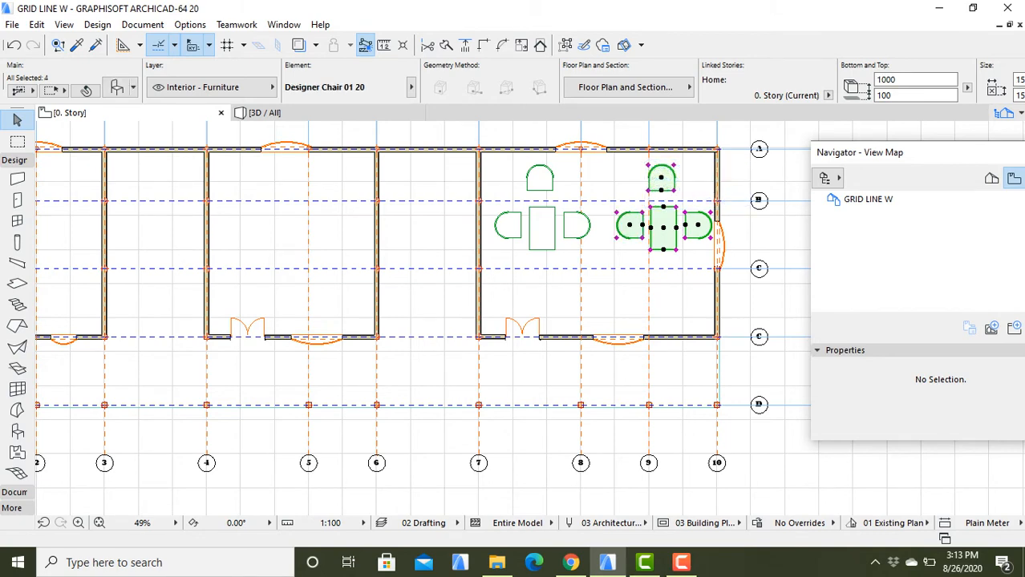
{"action": "right_click", "coordinate": [654, 181]}
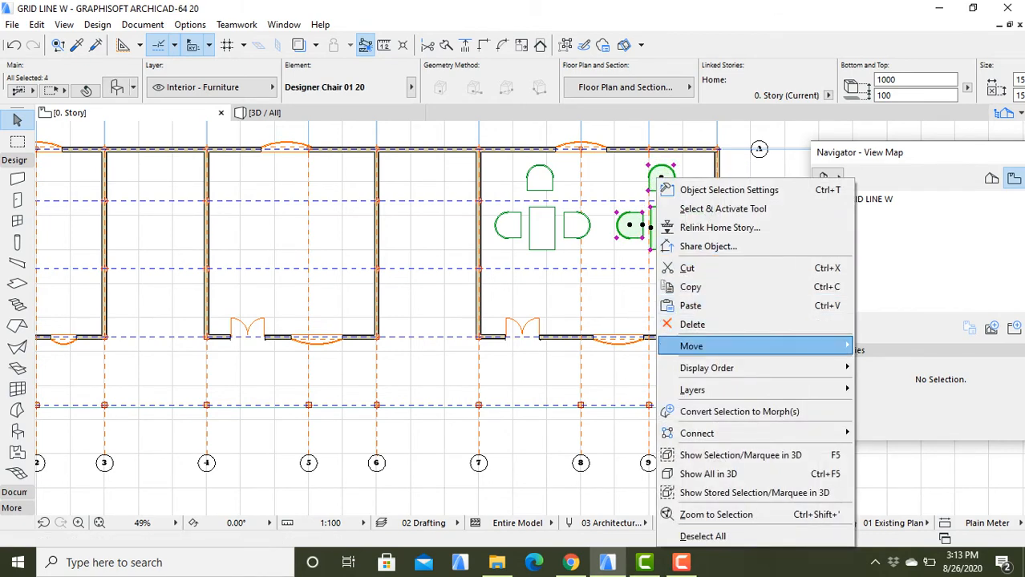
{"action": "mouse_move", "coordinate": [770, 345]}
{"action": "left_click", "coordinate": [883, 346]}
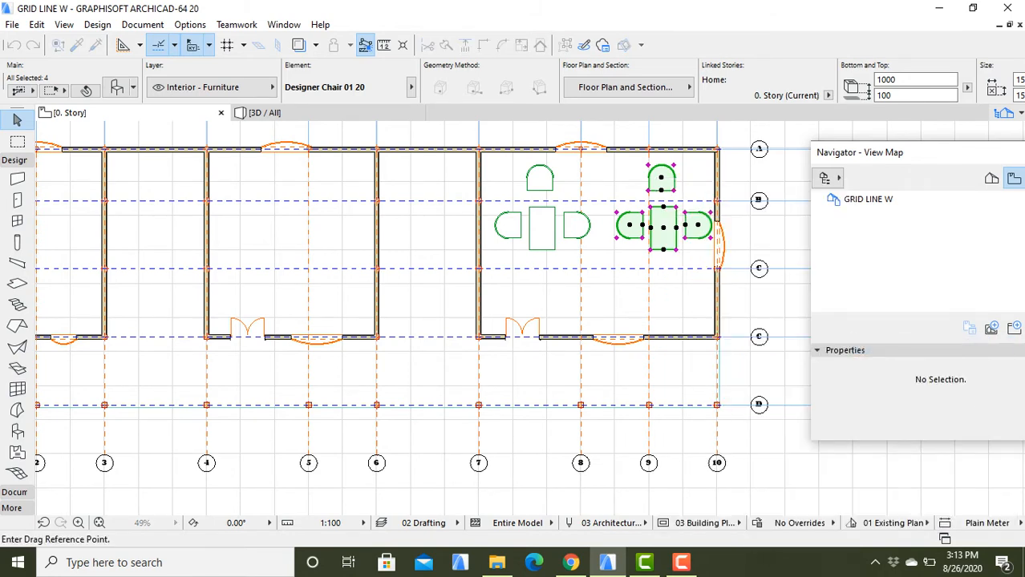
{"action": "left_click", "coordinate": [650, 247]}
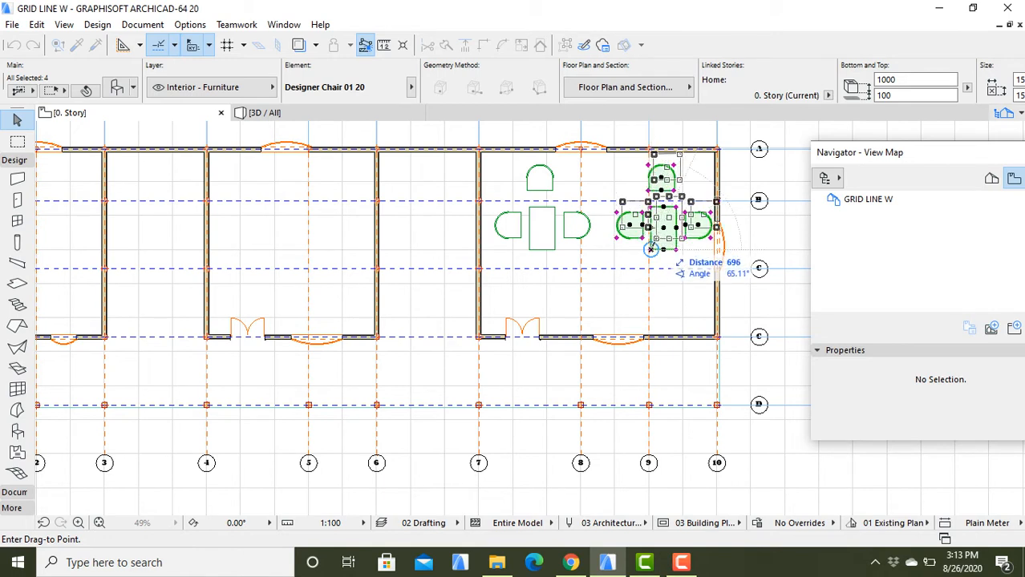
{"action": "left_click", "coordinate": [650, 249]}
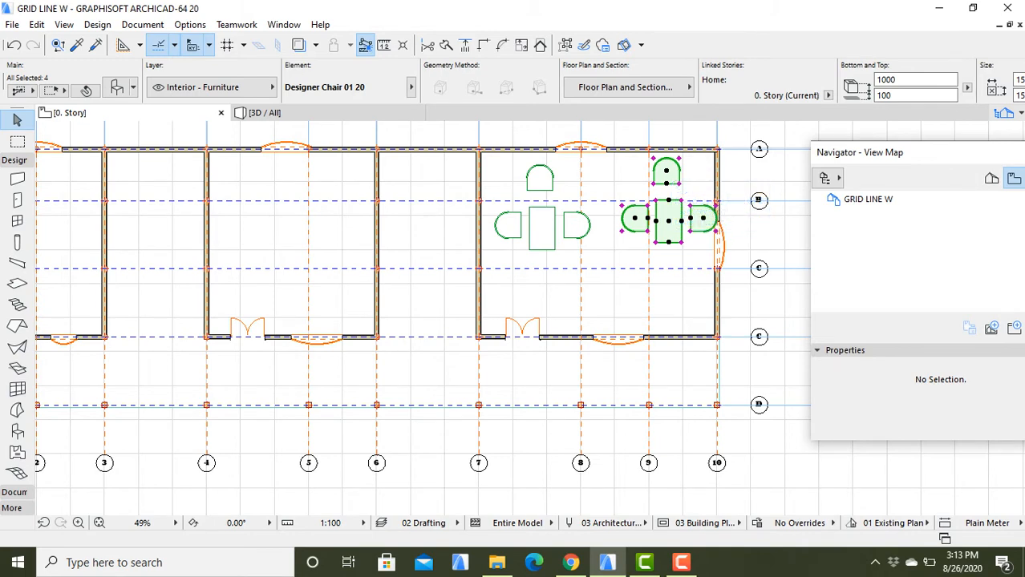
Move the same table and chair set about 510 mm at 159.77°, away from the outer wall on grid line 10.
{"action": "right_click", "coordinate": [632, 180]}
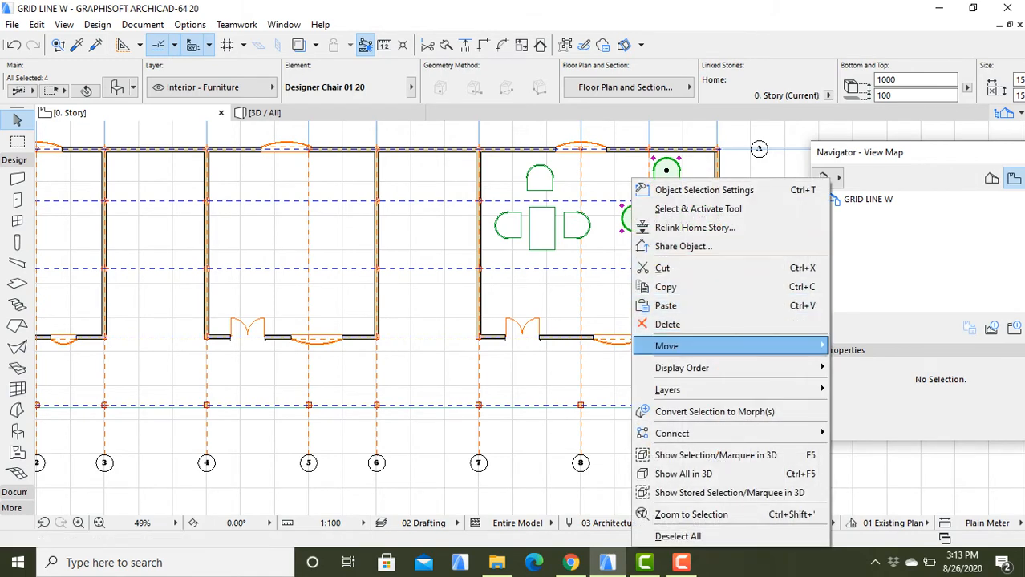
{"action": "mouse_move", "coordinate": [667, 346]}
{"action": "left_click", "coordinate": [859, 347]}
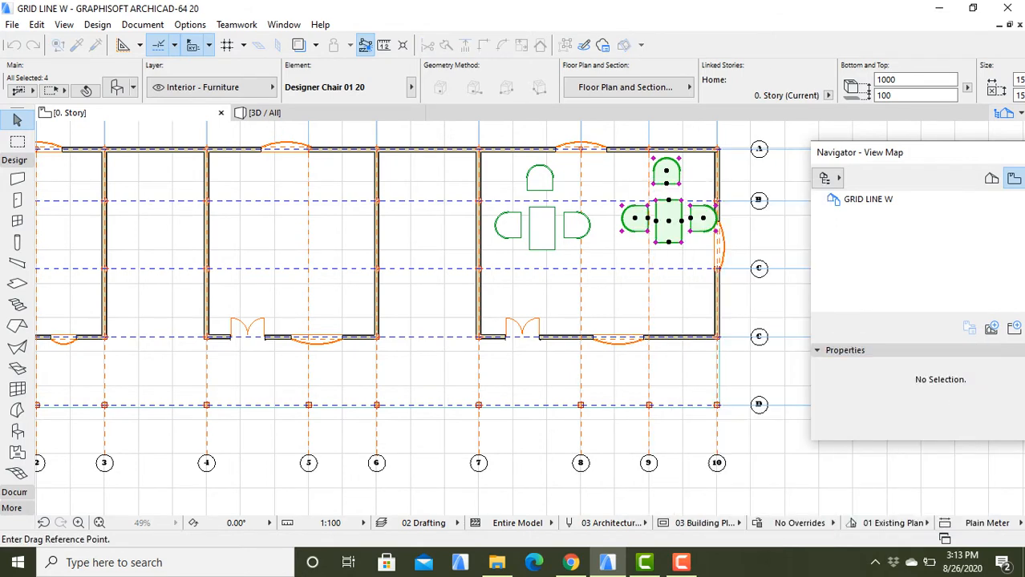
{"action": "left_click", "coordinate": [671, 227]}
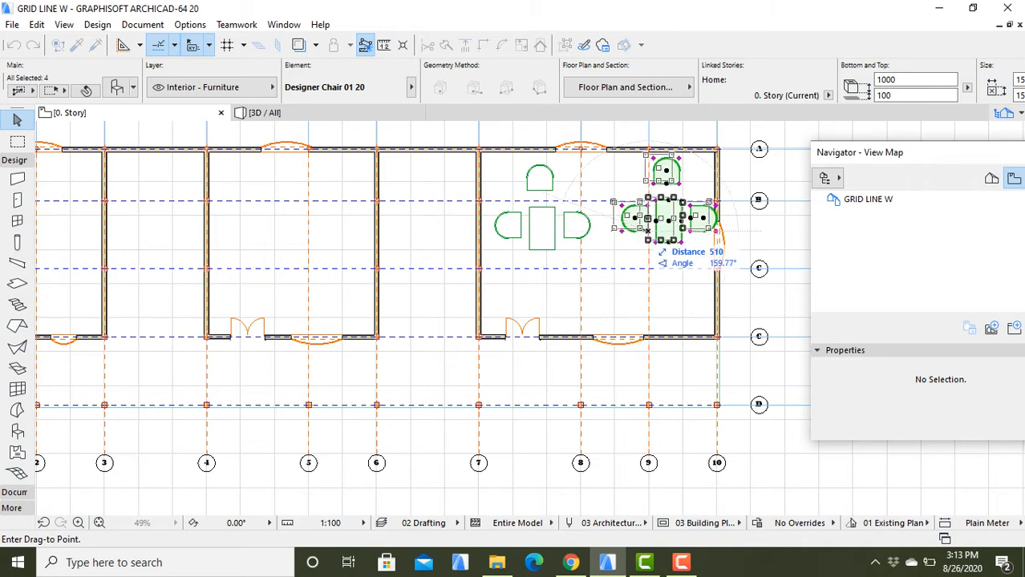
{"action": "left_click", "coordinate": [648, 230]}
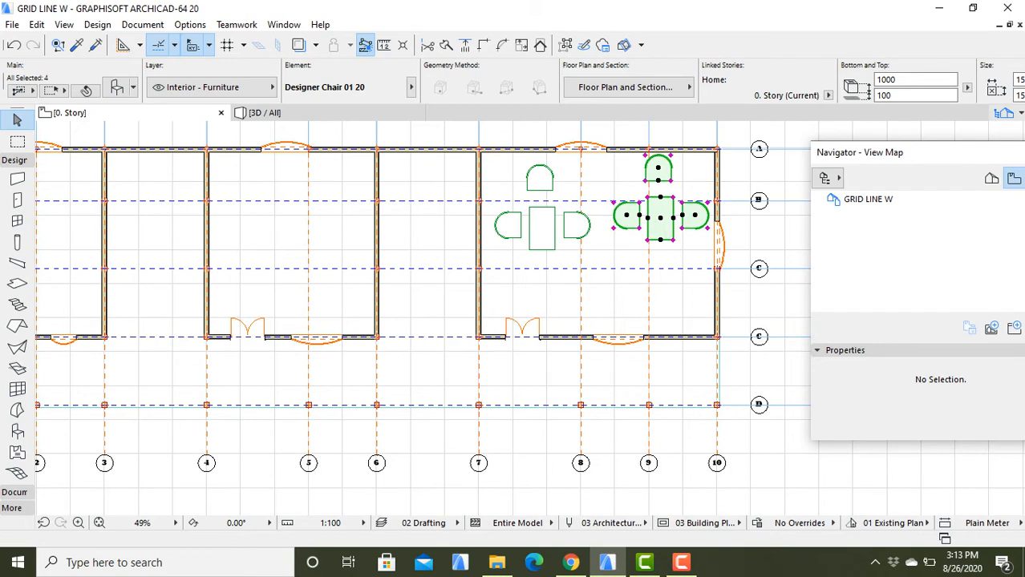
{"action": "left_click", "coordinate": [325, 269]}
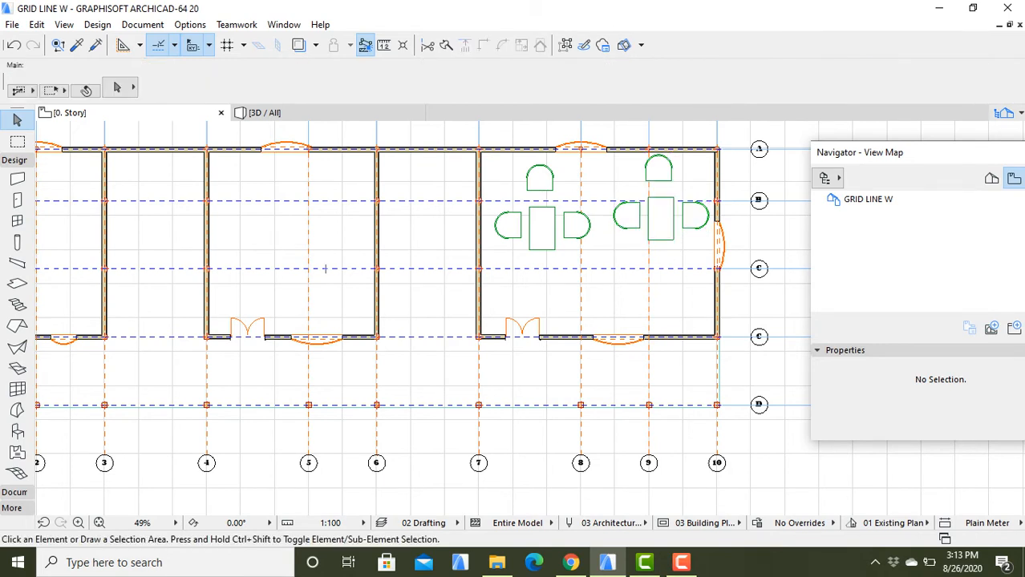
Place a copy of the table and three chairs beside grid line 7 at 315°, between grid lines 8 and 9 near the front window.
{"action": "left_click", "coordinate": [540, 178]}
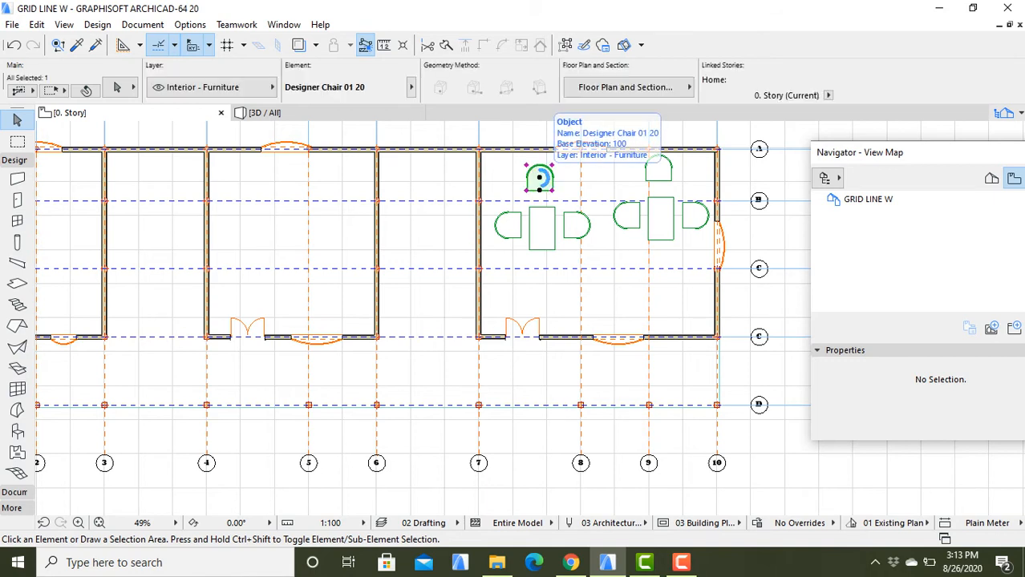
{"action": "left_click", "coordinate": [485, 228]}
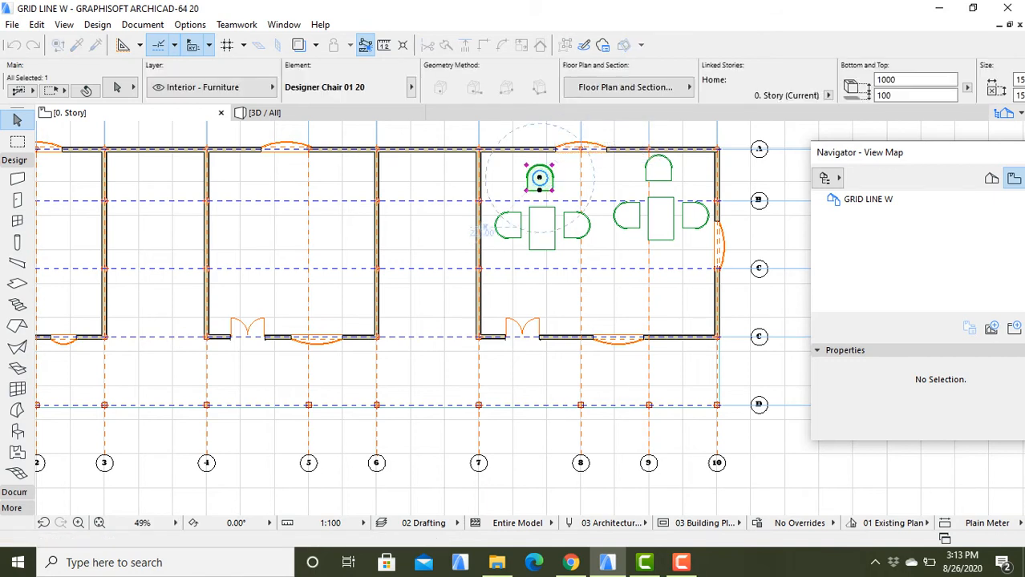
{"action": "left_click", "coordinate": [508, 225], "text": "shift"}
{"action": "left_click", "coordinate": [541, 227], "text": "shift"}
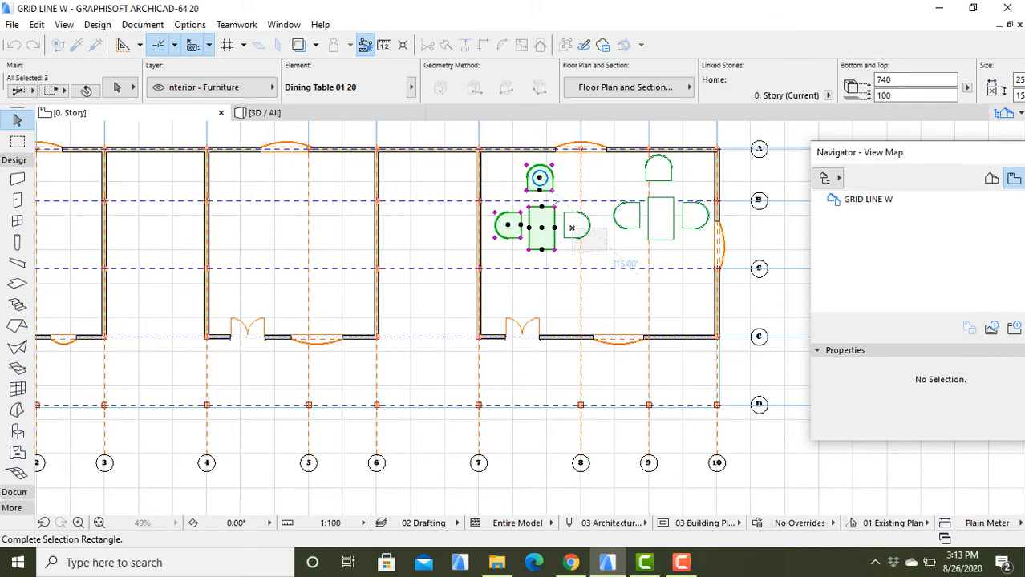
{"action": "left_click", "coordinate": [636, 274], "text": "shift"}
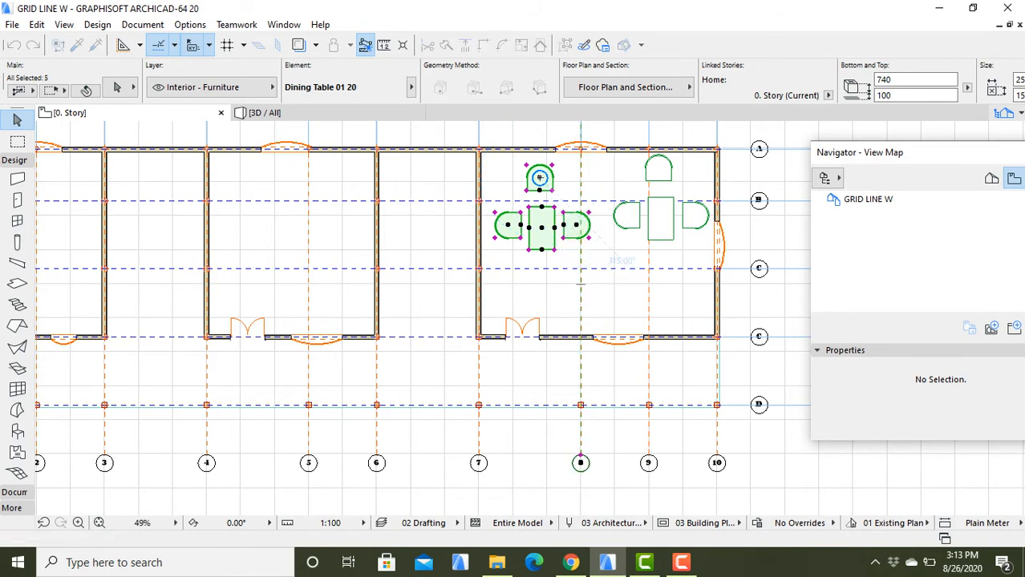
{"action": "left_click", "coordinate": [581, 284], "text": "shift"}
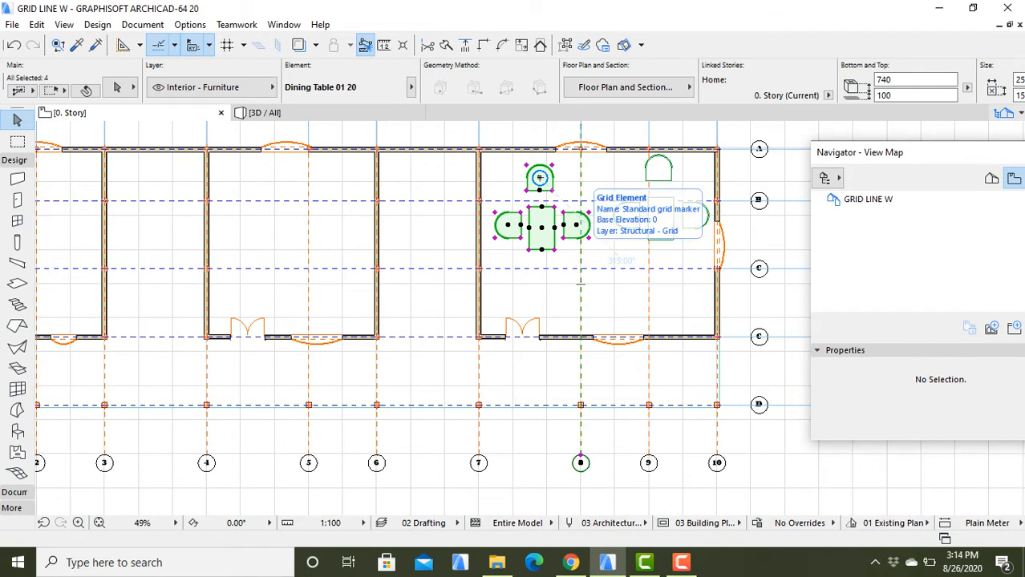
{"action": "left_click", "coordinate": [581, 284], "text": "shift"}
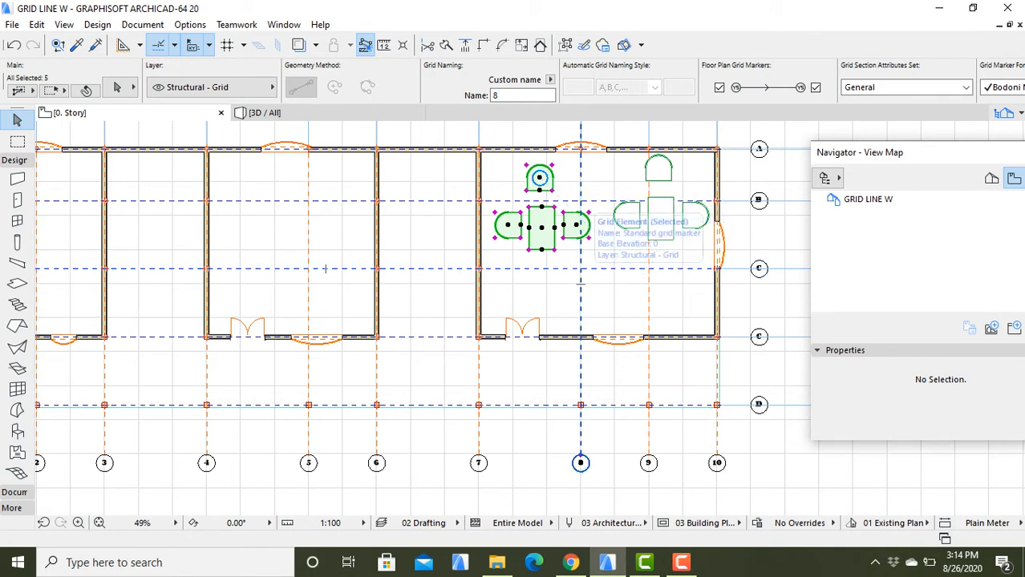
{"action": "left_click", "coordinate": [580, 284], "text": "shift"}
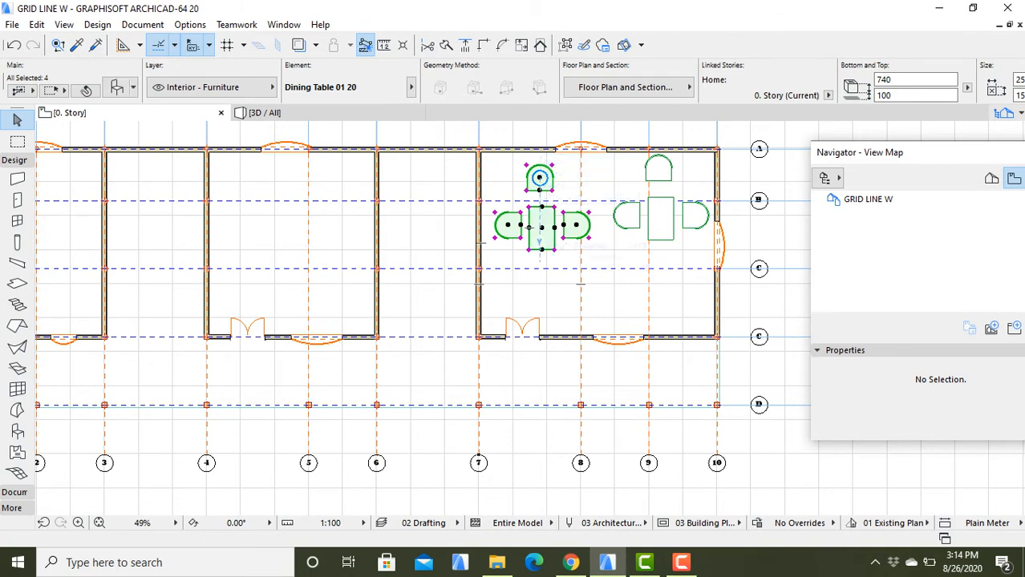
{"action": "right_click", "coordinate": [529, 228]}
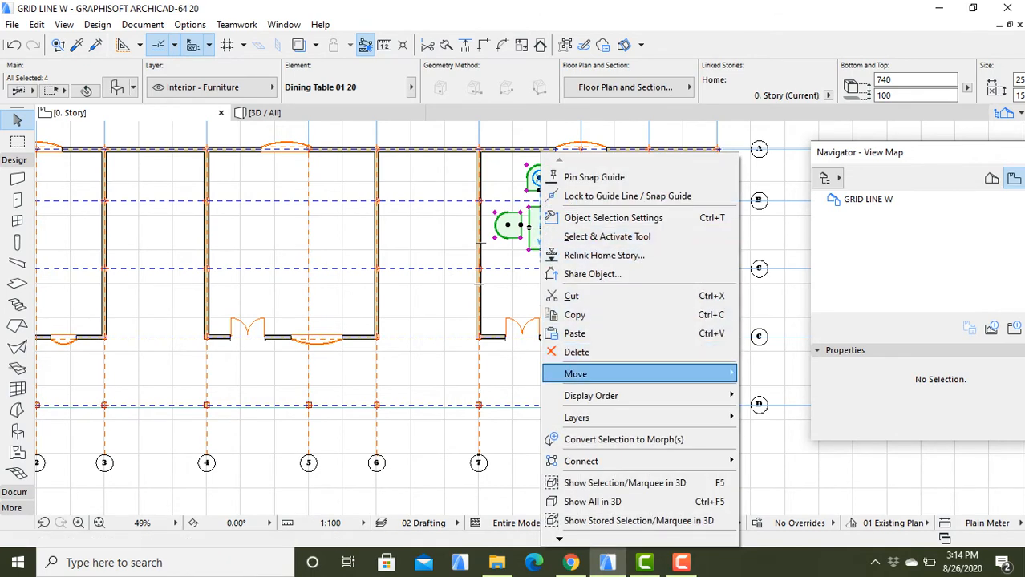
{"action": "mouse_move", "coordinate": [609, 374]}
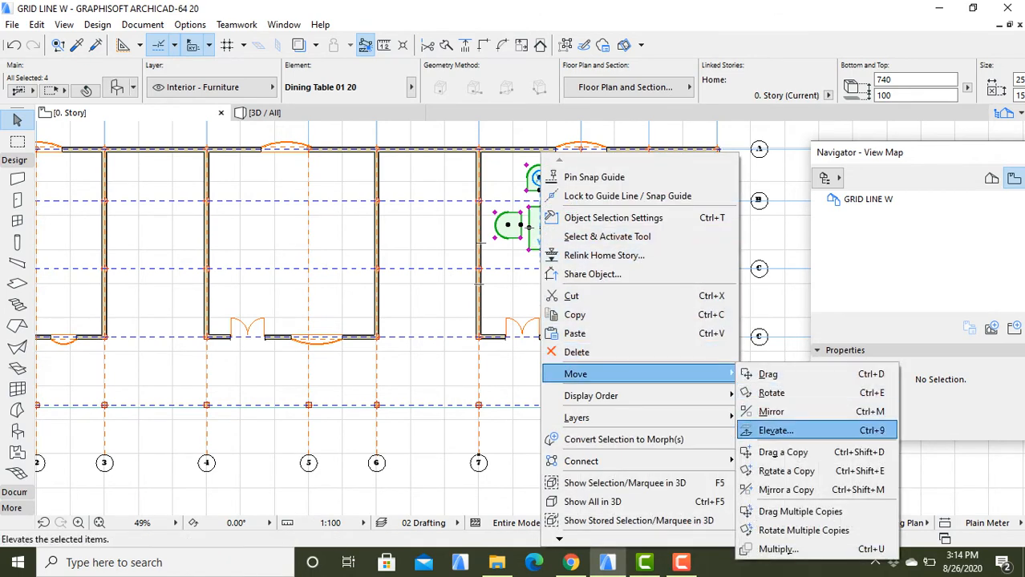
{"action": "left_click", "coordinate": [783, 452]}
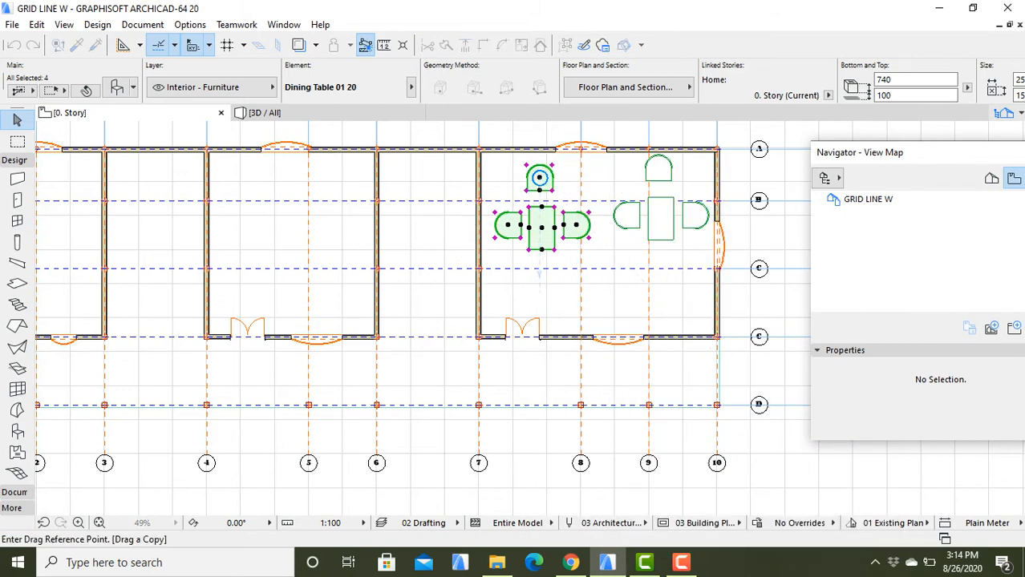
{"action": "left_click", "coordinate": [528, 249]}
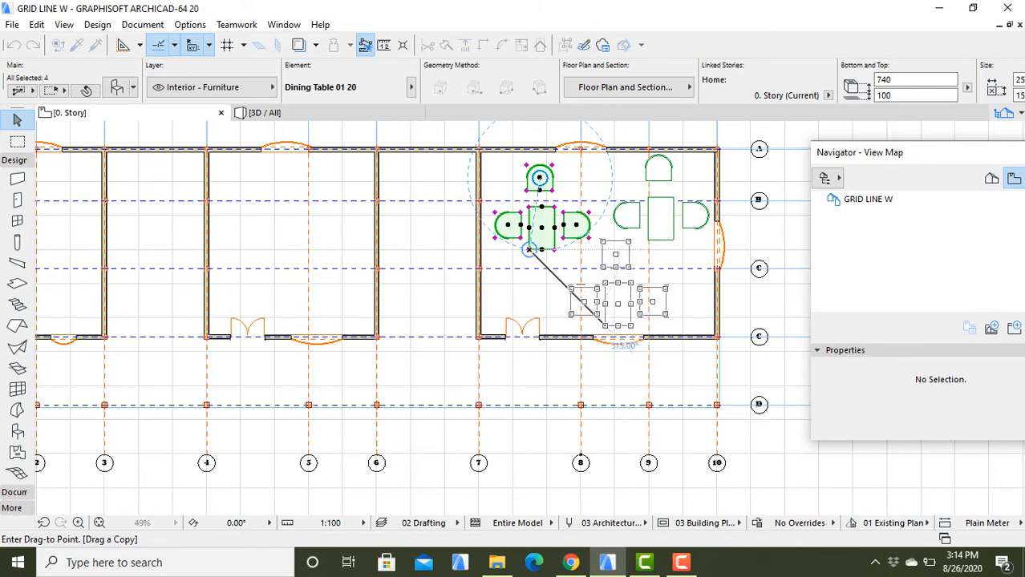
{"action": "left_click", "coordinate": [603, 324]}
{"action": "key", "text": "Escape"}
{"action": "left_click", "coordinate": [754, 268]}
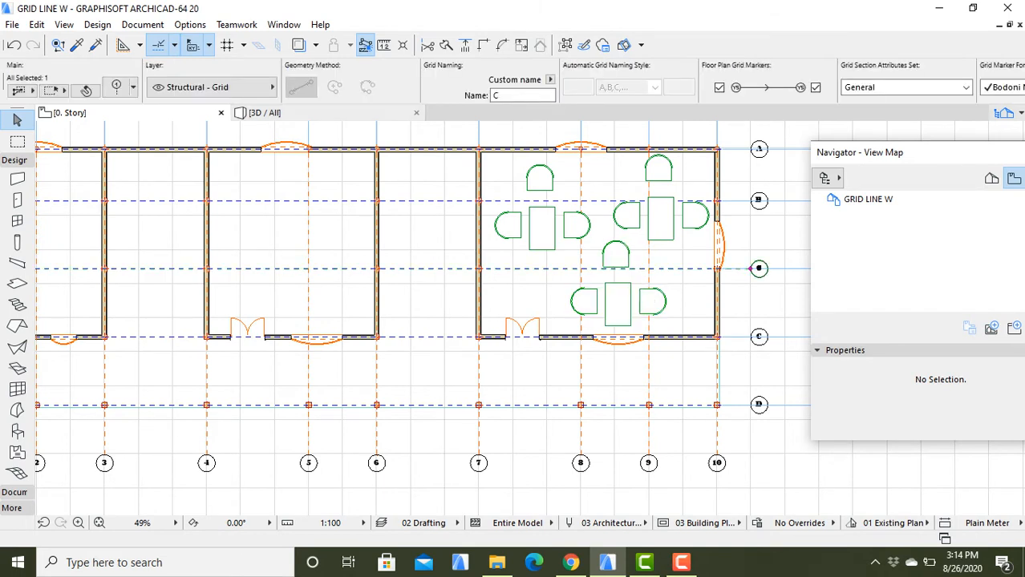
Examine the three table and chair sets in the 3D view from above and from the front, and return to the floor plan.
{"action": "left_click", "coordinate": [304, 116]}
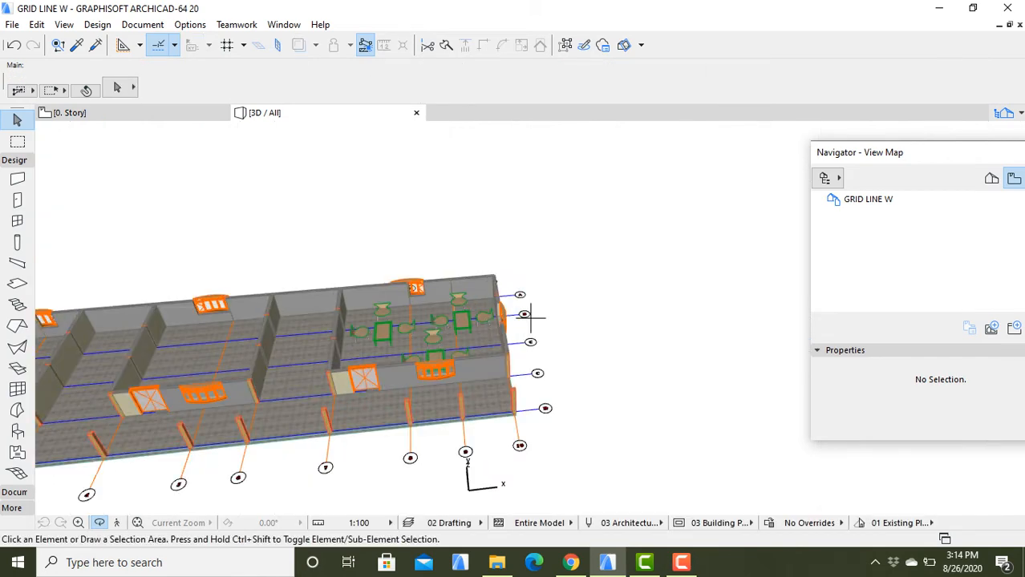
{"action": "middle_click_drag", "start_coordinate": [530, 318], "coordinate": [782, 294], "text": "shift"}
{"action": "scroll", "coordinate": [614, 318], "scroll_direction": "up", "scroll_amount": 3}
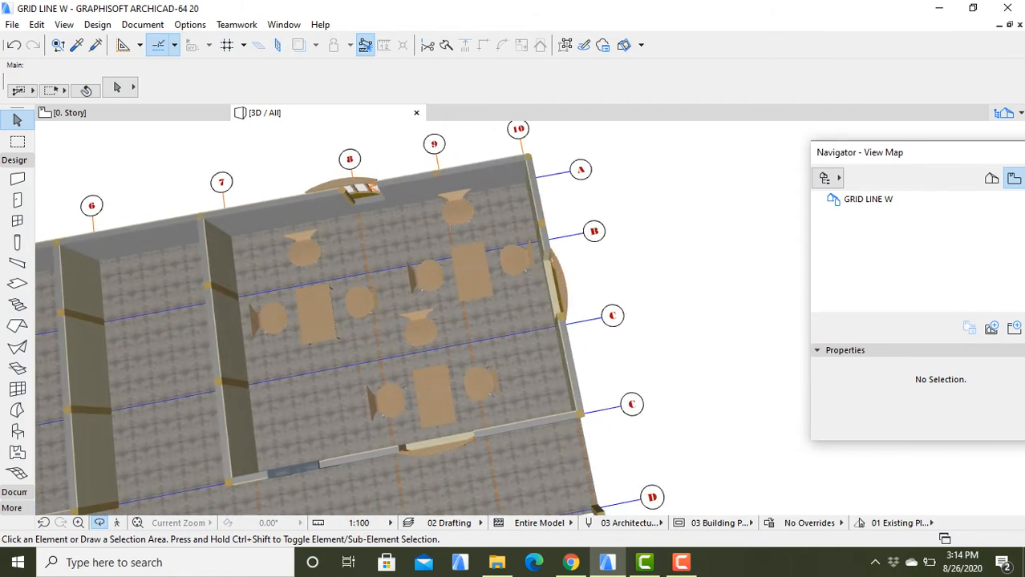
{"action": "middle_click_drag", "start_coordinate": [531, 318], "coordinate": [594, 292]}
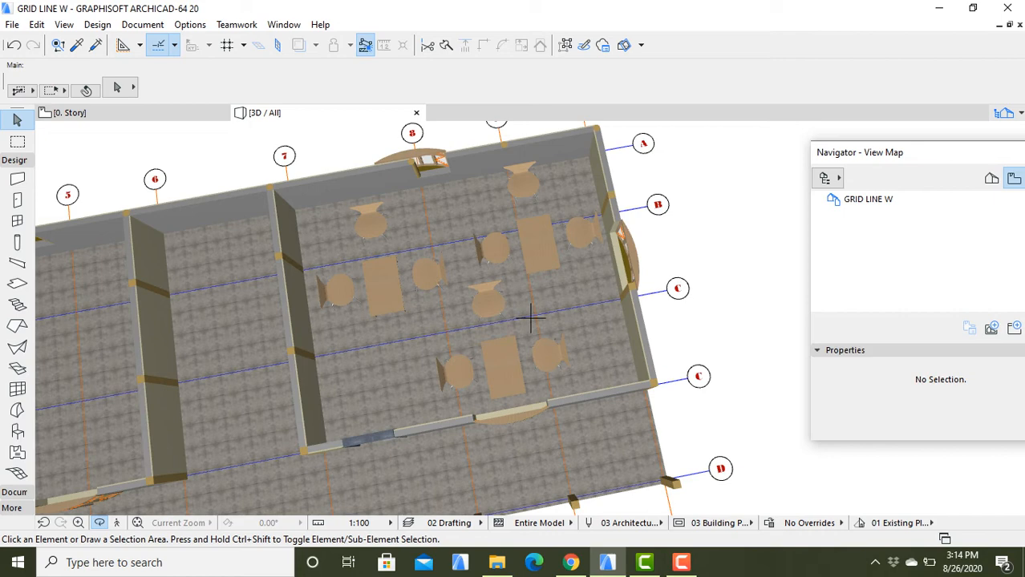
{"action": "middle_click_drag", "start_coordinate": [530, 319], "coordinate": [507, 221], "text": "shift"}
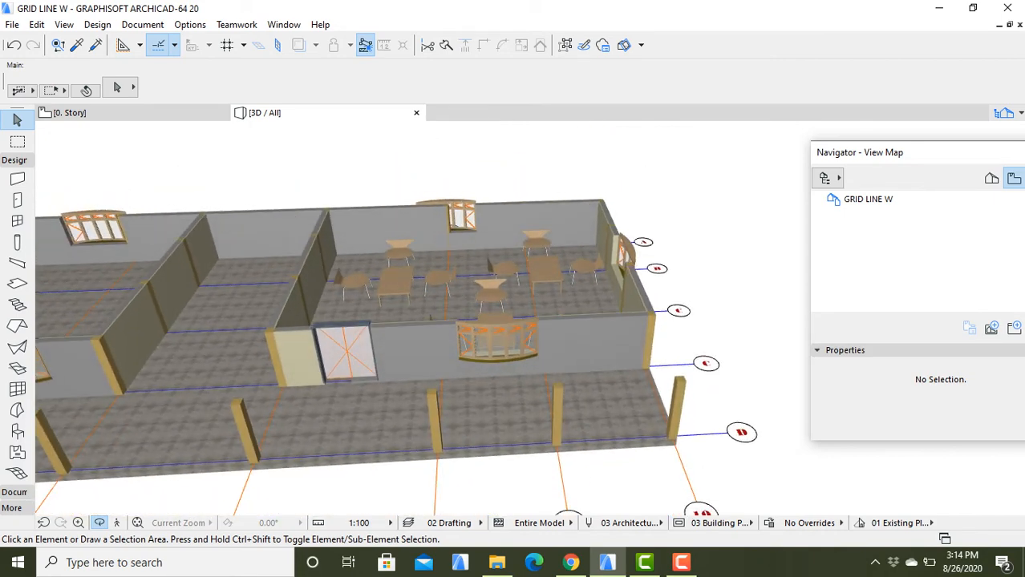
{"action": "middle_click_drag", "start_coordinate": [507, 220], "coordinate": [506, 217], "text": "shift"}
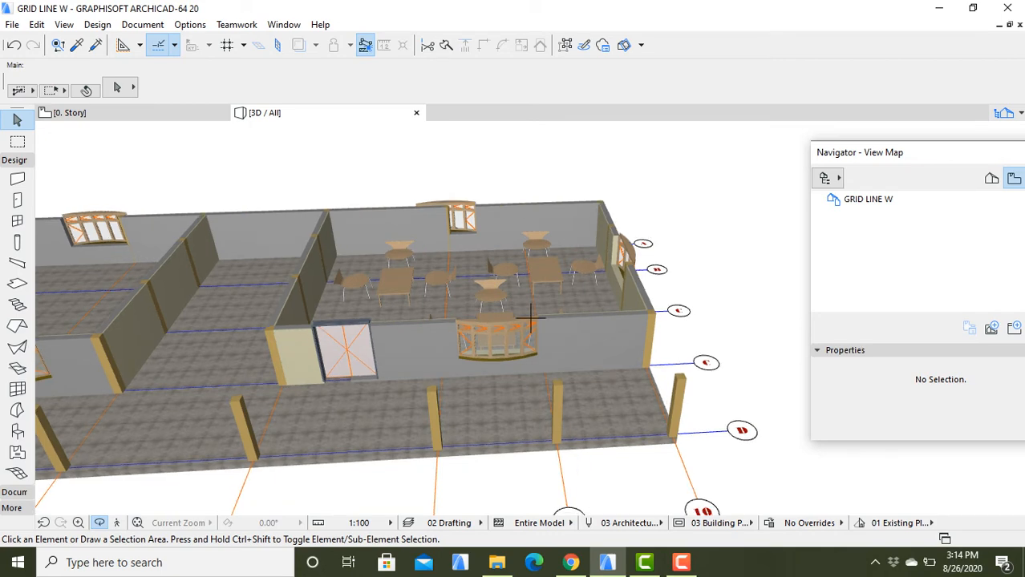
{"action": "key", "text": "F2"}
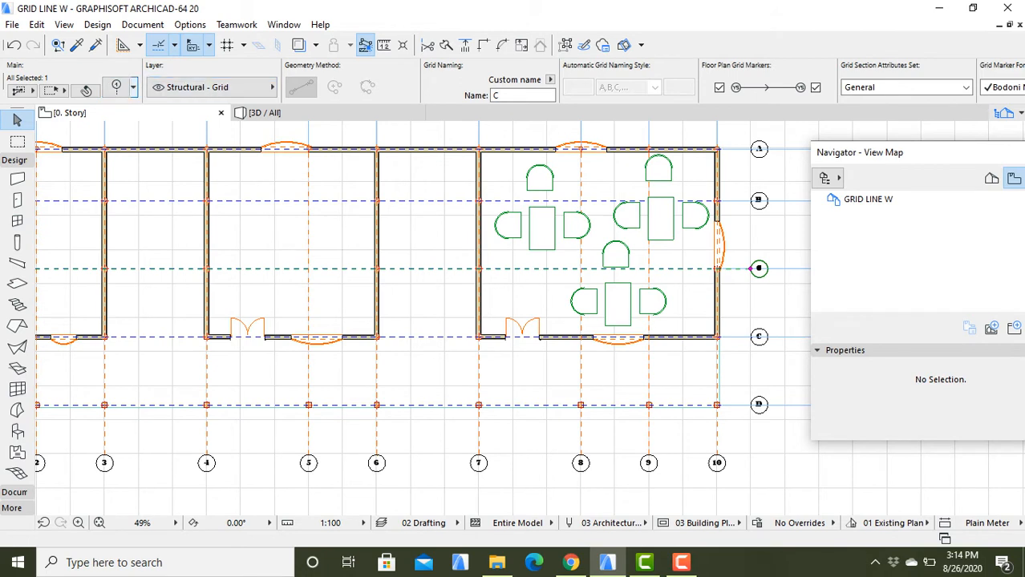
Open the Object tool's default settings and look through the library objects in the Appliances 20 folder.
{"action": "left_click", "coordinate": [17, 432]}
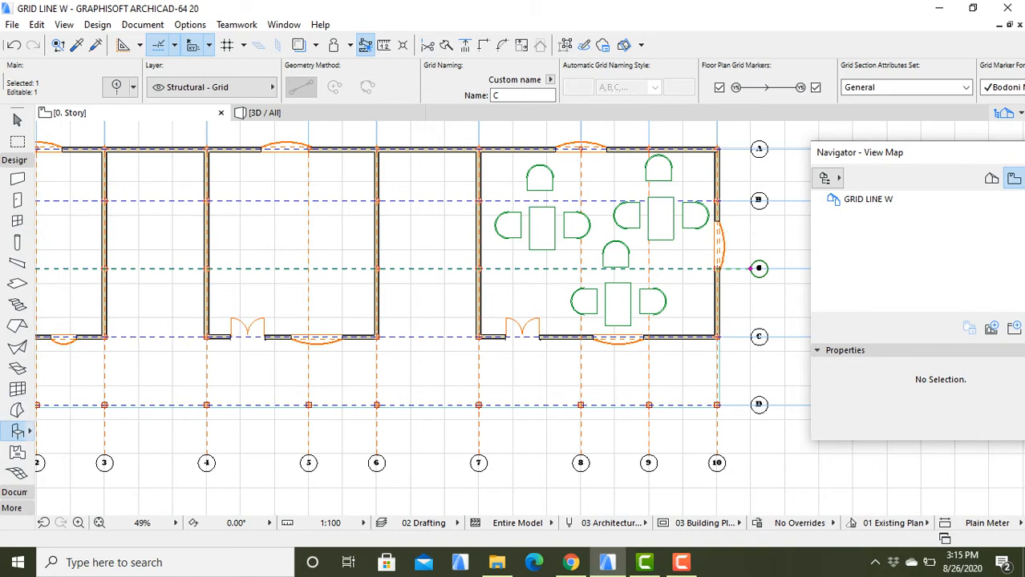
{"action": "double_click", "coordinate": [17, 432]}
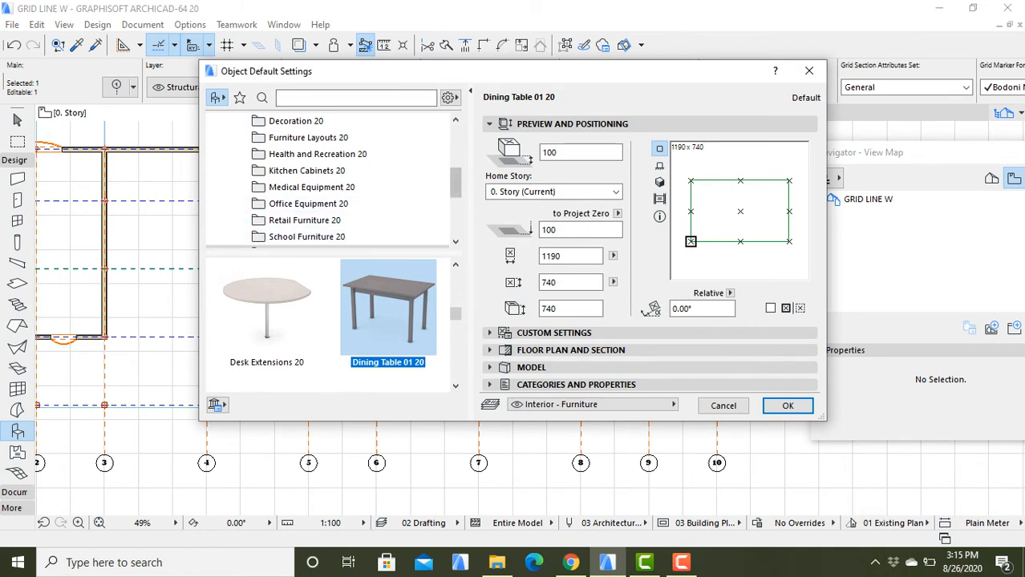
{"action": "mouse_move", "coordinate": [455, 183]}
{"action": "left_mouse_down"}
{"action": "mouse_move", "coordinate": [456, 158]}
{"action": "mouse_move", "coordinate": [456, 190]}
{"action": "left_mouse_up"}
{"action": "scroll", "coordinate": [327, 203], "scroll_direction": "up", "scroll_amount": 1}
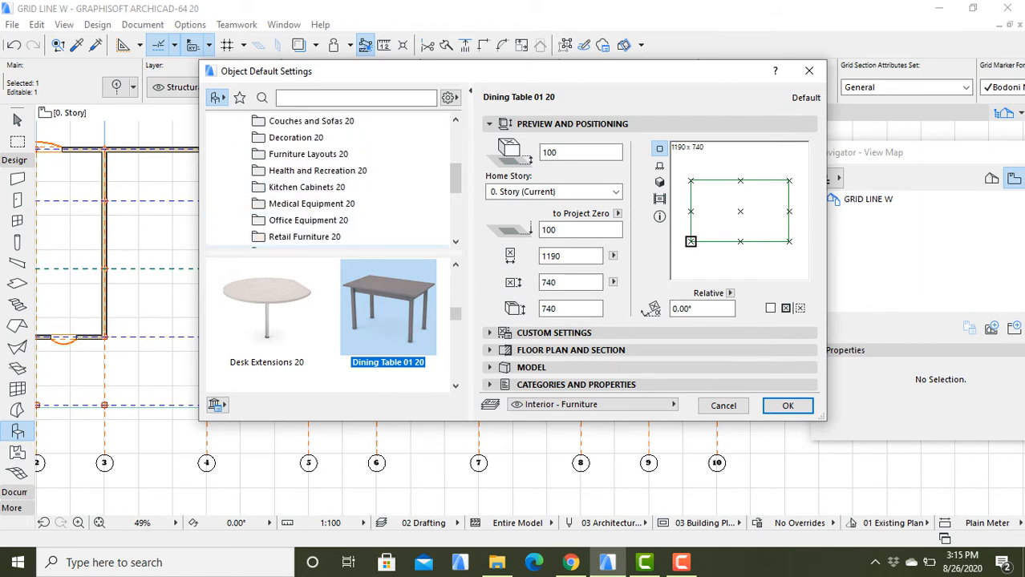
{"action": "scroll", "coordinate": [327, 204], "scroll_direction": "up", "scroll_amount": 1}
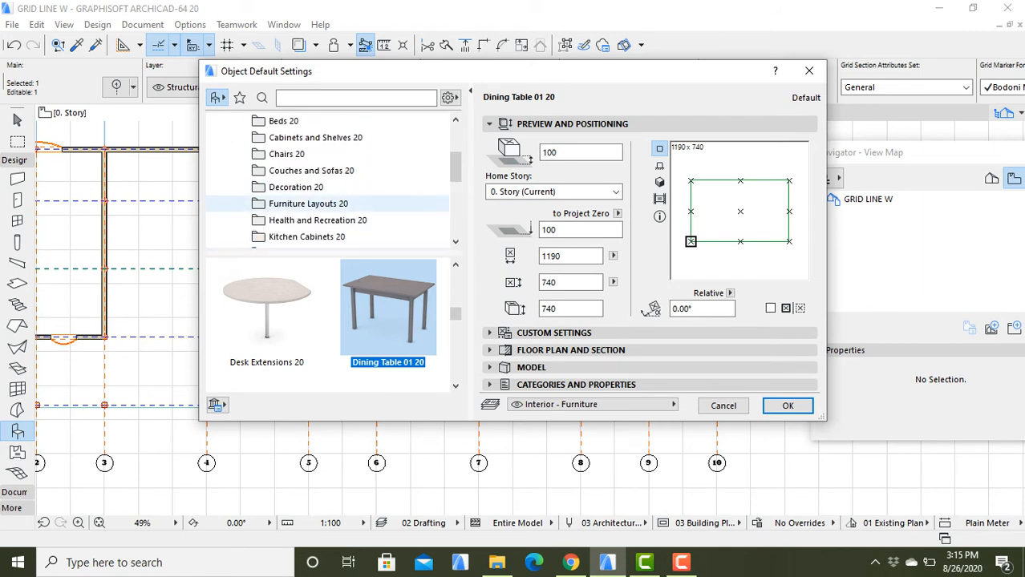
{"action": "scroll", "coordinate": [327, 189], "scroll_direction": "up", "scroll_amount": 1}
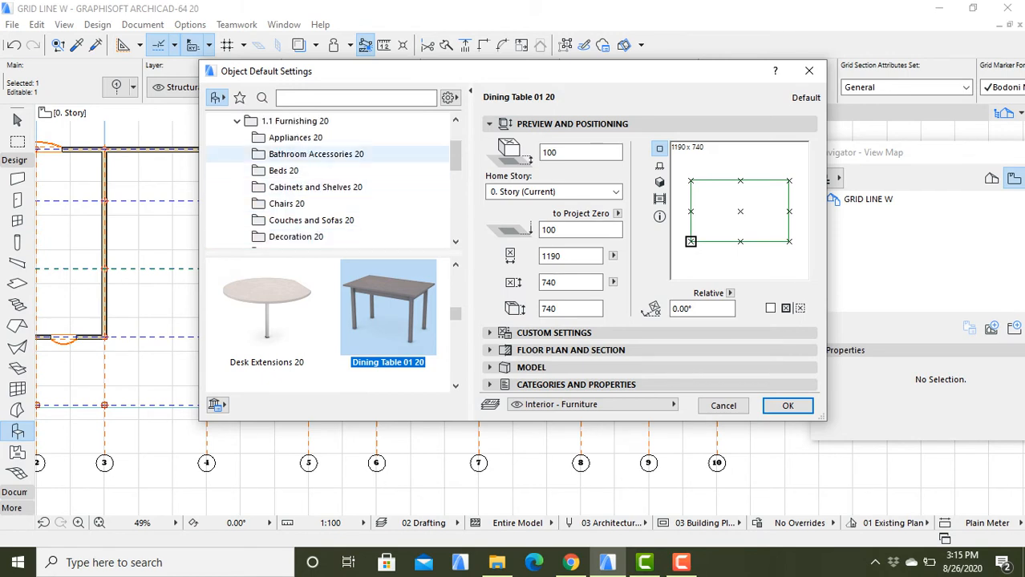
{"action": "left_click", "coordinate": [295, 138]}
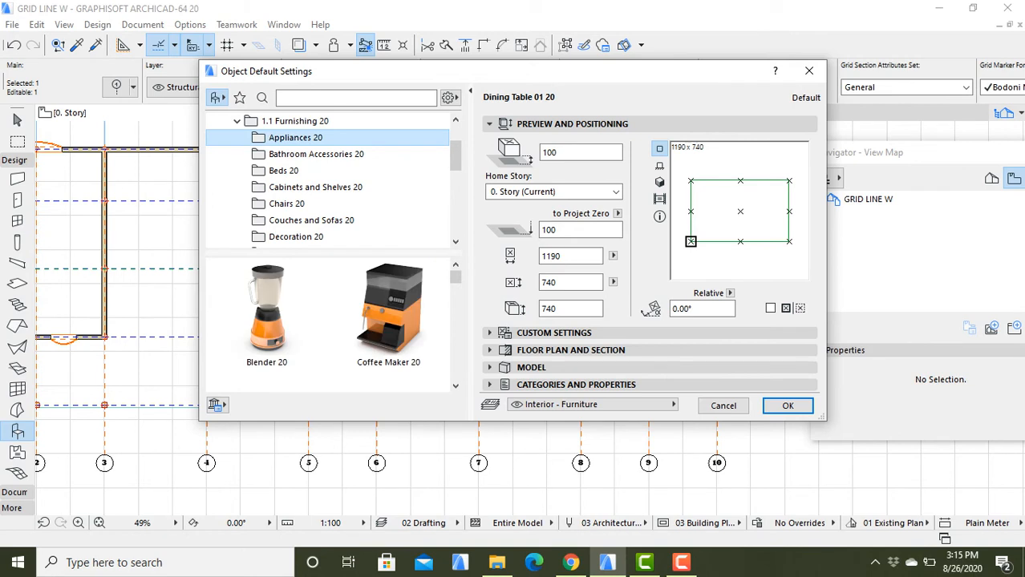
{"action": "scroll", "coordinate": [329, 321], "scroll_direction": "down", "scroll_amount": 5}
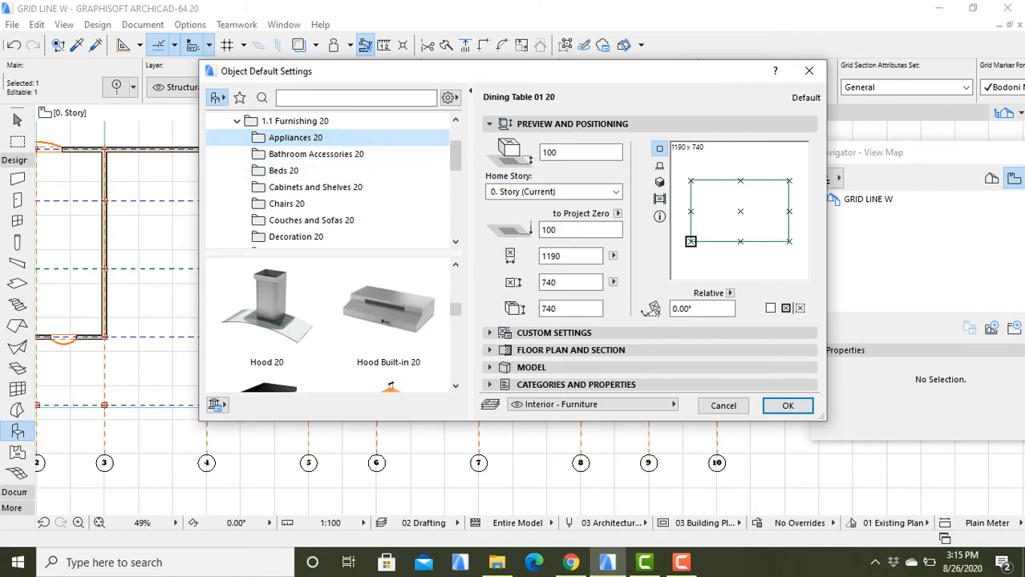
{"action": "scroll", "coordinate": [329, 321], "scroll_direction": "down", "scroll_amount": 2}
{"action": "scroll", "coordinate": [328, 321], "scroll_direction": "up", "scroll_amount": 4}
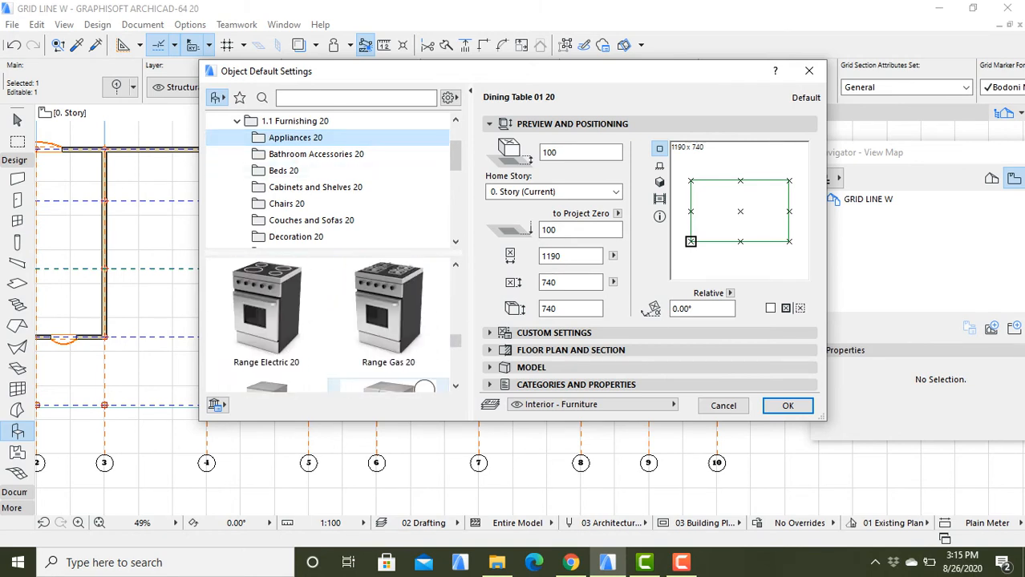
{"action": "scroll", "coordinate": [329, 321], "scroll_direction": "down", "scroll_amount": 4}
{"action": "scroll", "coordinate": [388, 321], "scroll_direction": "down", "scroll_amount": 2}
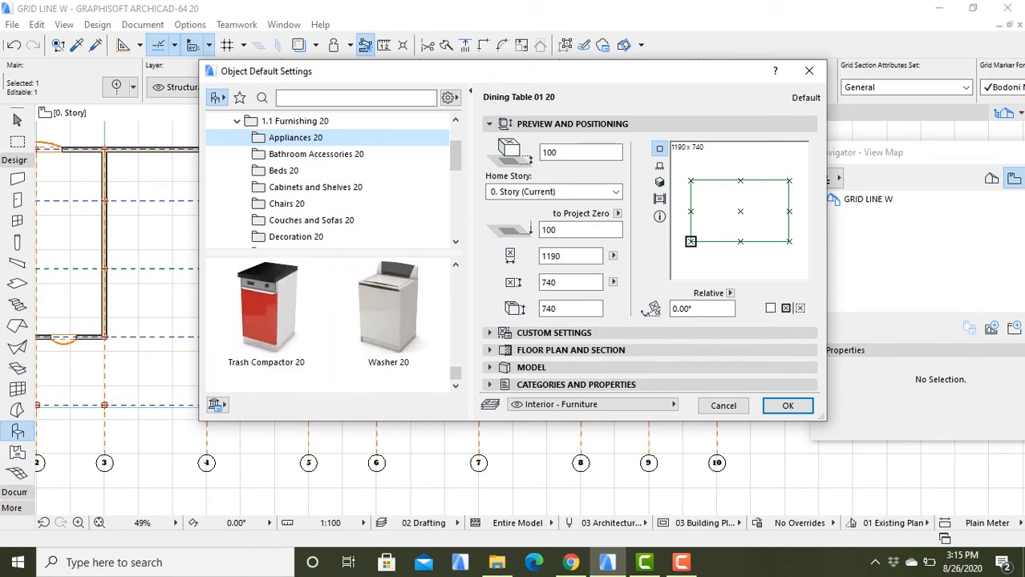
{"action": "scroll", "coordinate": [388, 320], "scroll_direction": "up", "scroll_amount": 2}
Look through the Bathroom Accessories 20 and Kitchen Cabinets 20 folders of the object library.
{"action": "left_click", "coordinate": [316, 154]}
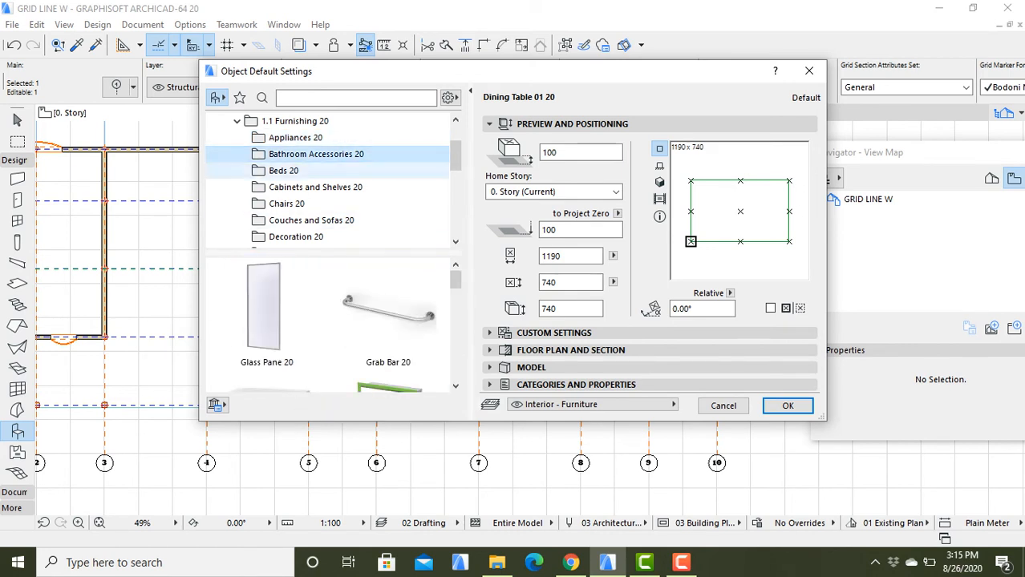
{"action": "scroll", "coordinate": [388, 321], "scroll_direction": "down", "scroll_amount": 2}
{"action": "scroll", "coordinate": [333, 321], "scroll_direction": "down", "scroll_amount": 3}
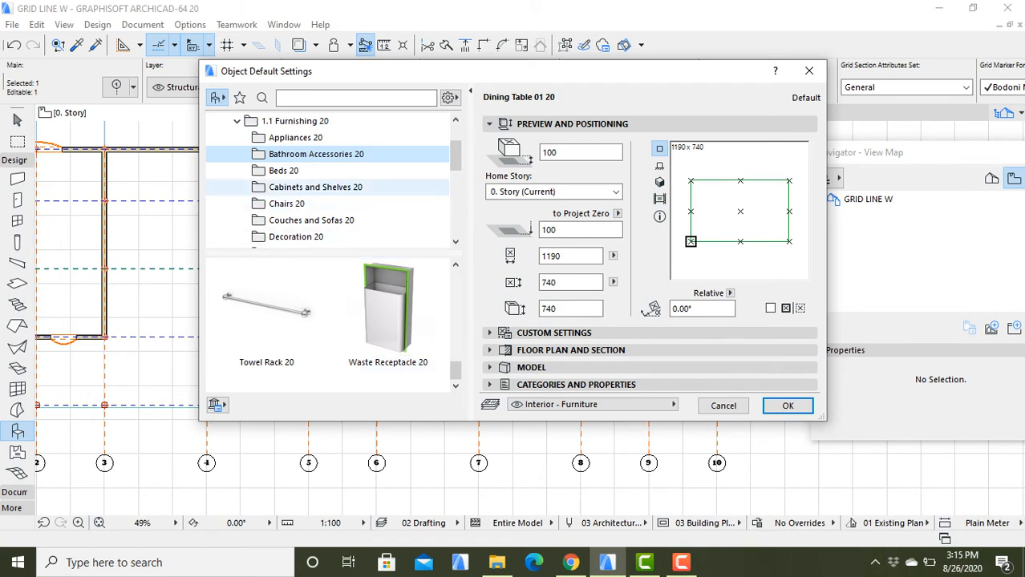
{"action": "scroll", "coordinate": [313, 220], "scroll_direction": "down", "scroll_amount": 1}
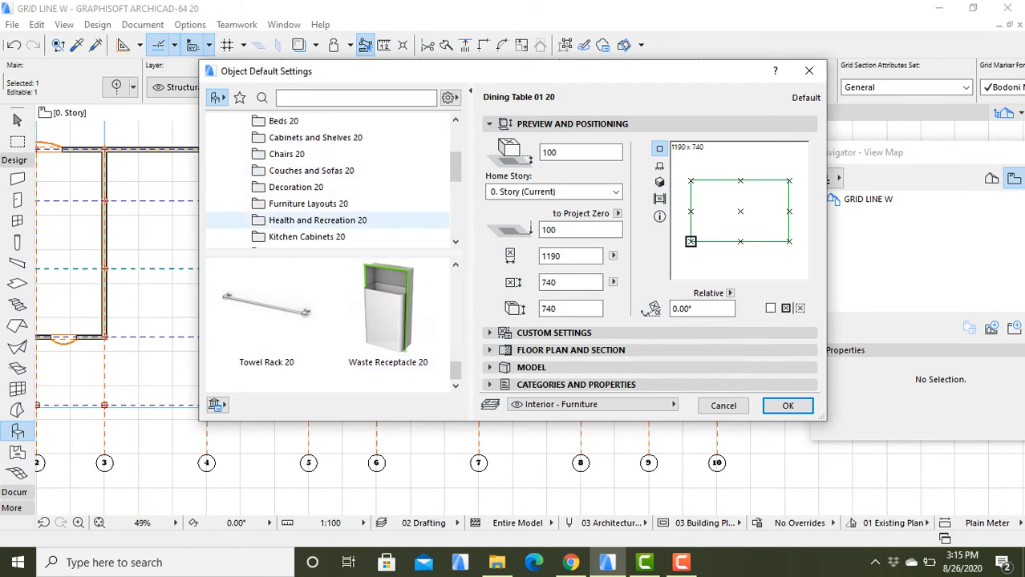
{"action": "scroll", "coordinate": [313, 229], "scroll_direction": "down", "scroll_amount": 1}
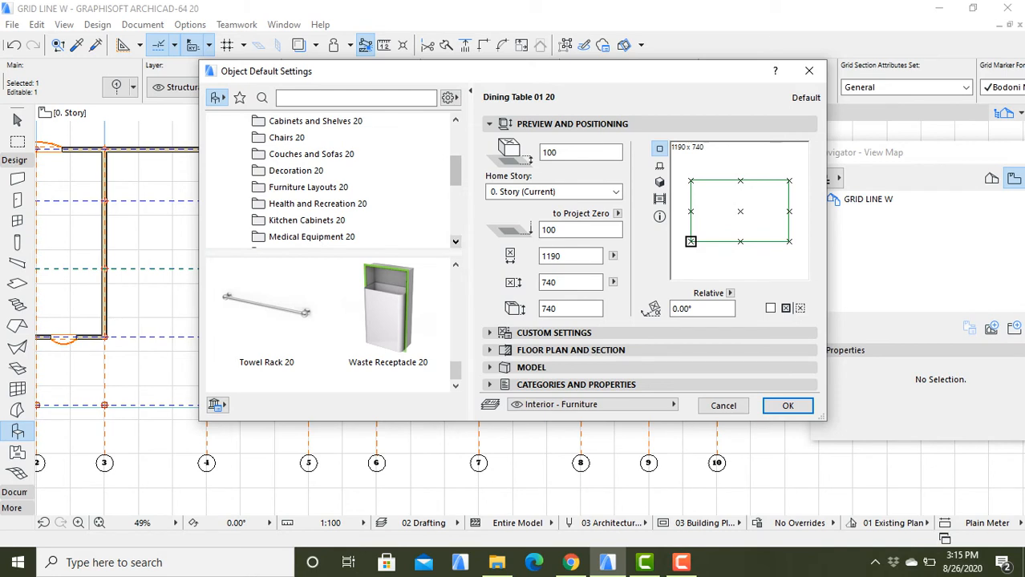
{"action": "left_click", "coordinate": [307, 220]}
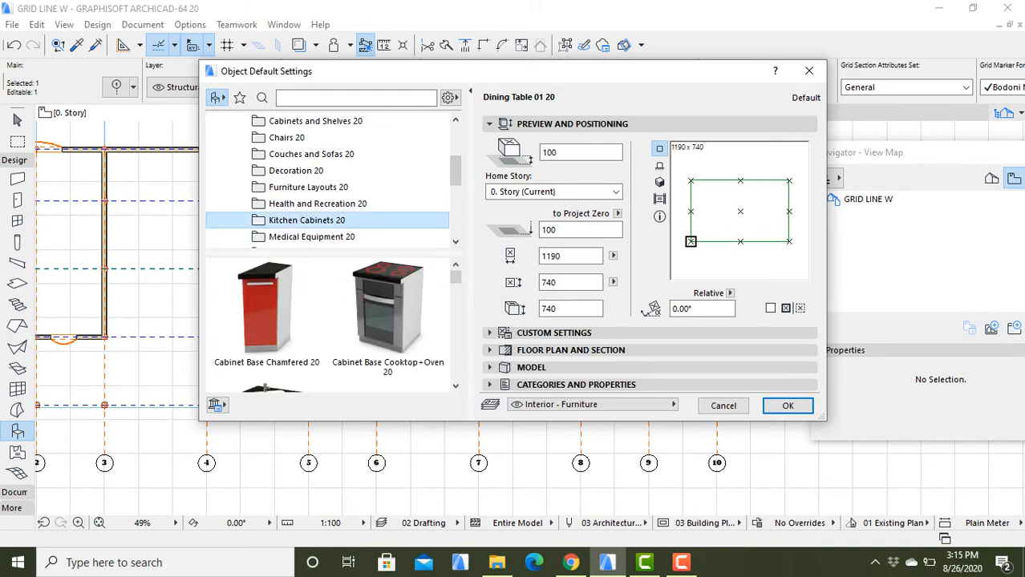
{"action": "scroll", "coordinate": [333, 324], "scroll_direction": "down", "scroll_amount": 5}
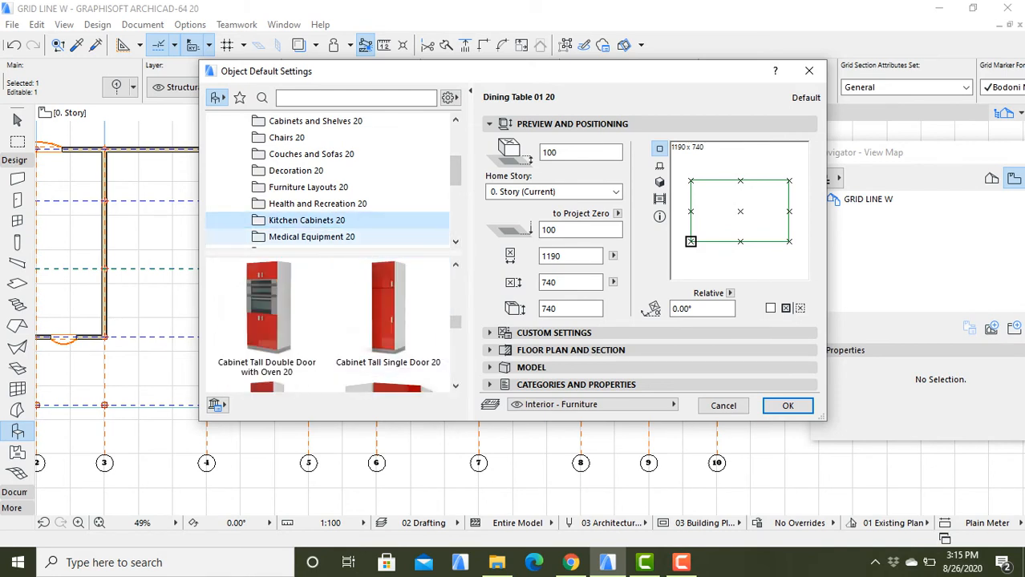
{"action": "scroll", "coordinate": [329, 181], "scroll_direction": "down", "scroll_amount": 3}
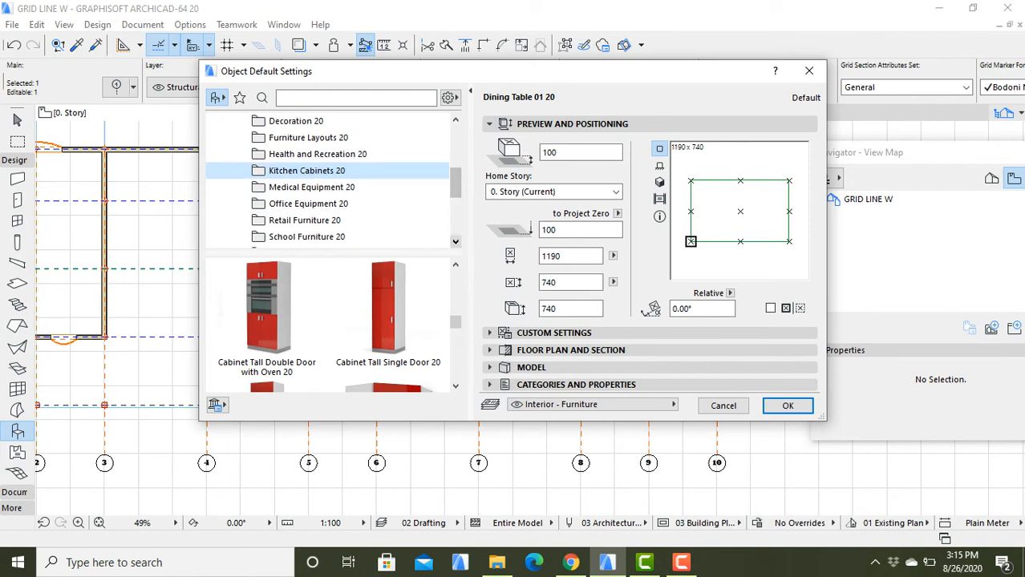
{"action": "left_click", "coordinate": [456, 241]}
{"action": "left_click", "coordinate": [456, 242]}
{"action": "left_click", "coordinate": [456, 241]}
{"action": "left_click", "coordinate": [455, 241]}
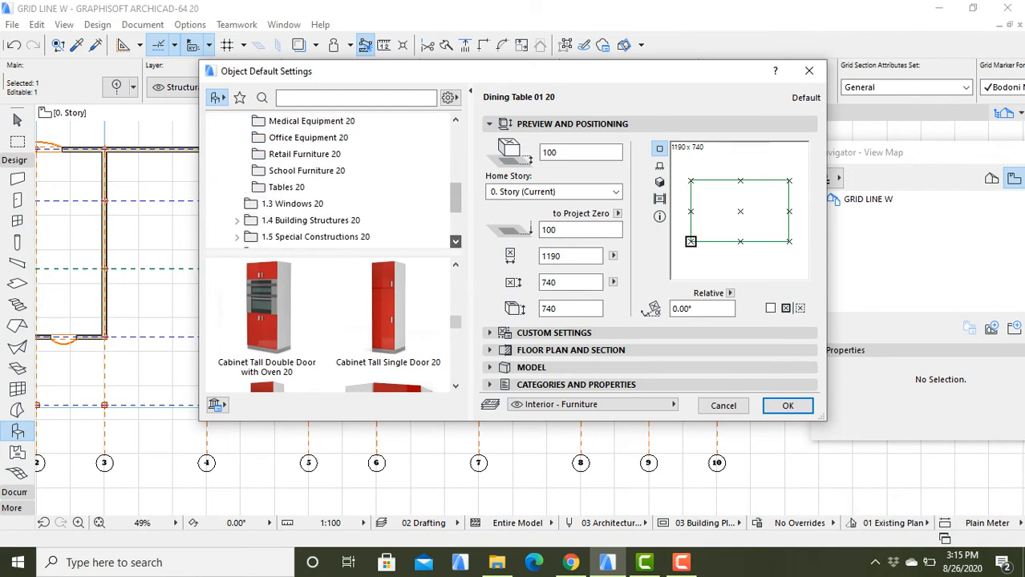
{"action": "left_click", "coordinate": [455, 241]}
{"action": "left_click", "coordinate": [455, 242]}
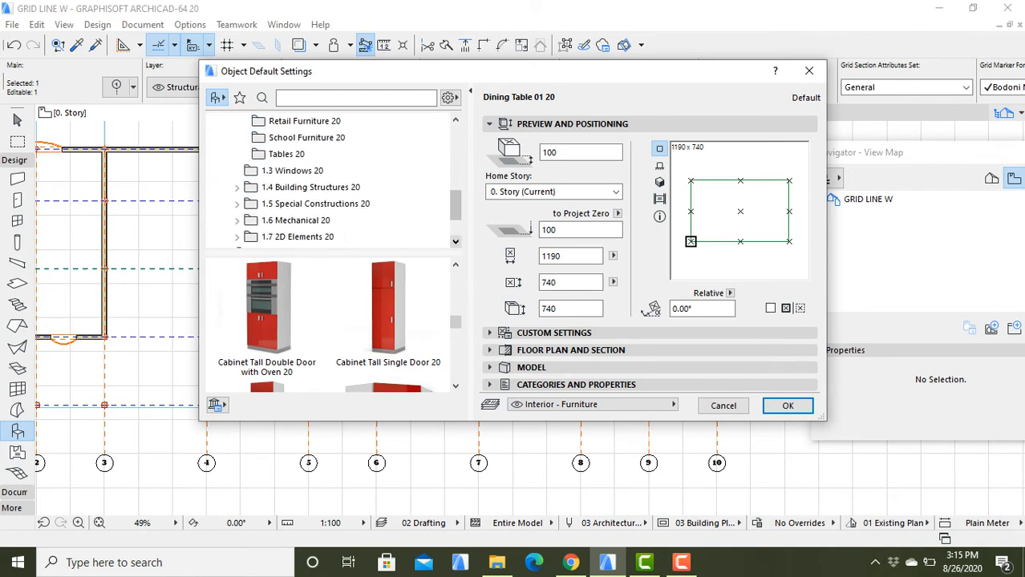
Look through the subfolders of 1.6 Mechanical 20, select Plumbing Fixtures 20 and close the object settings.
{"action": "left_click", "coordinate": [296, 220]}
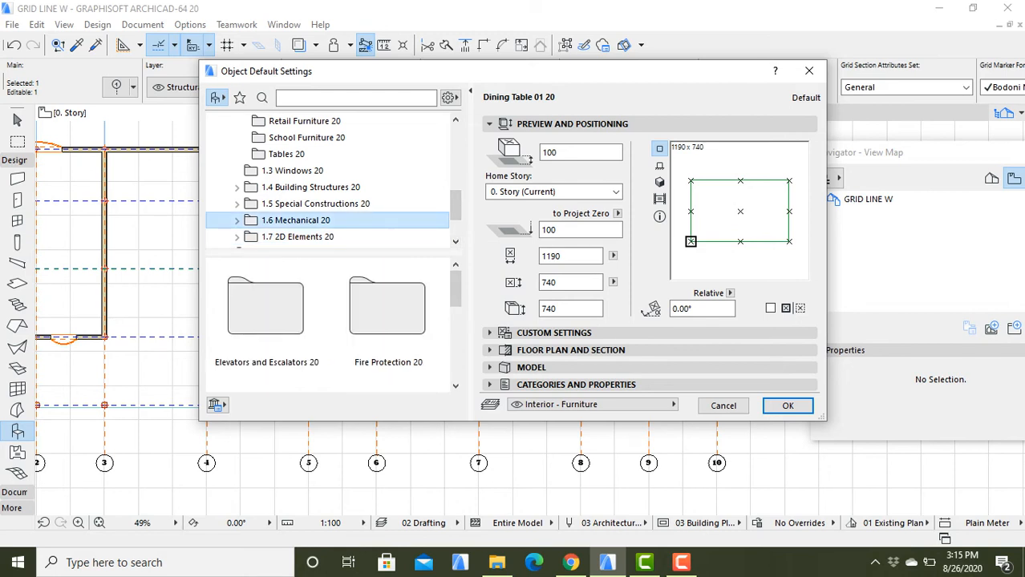
{"action": "scroll", "coordinate": [387, 353], "scroll_direction": "down", "scroll_amount": 1}
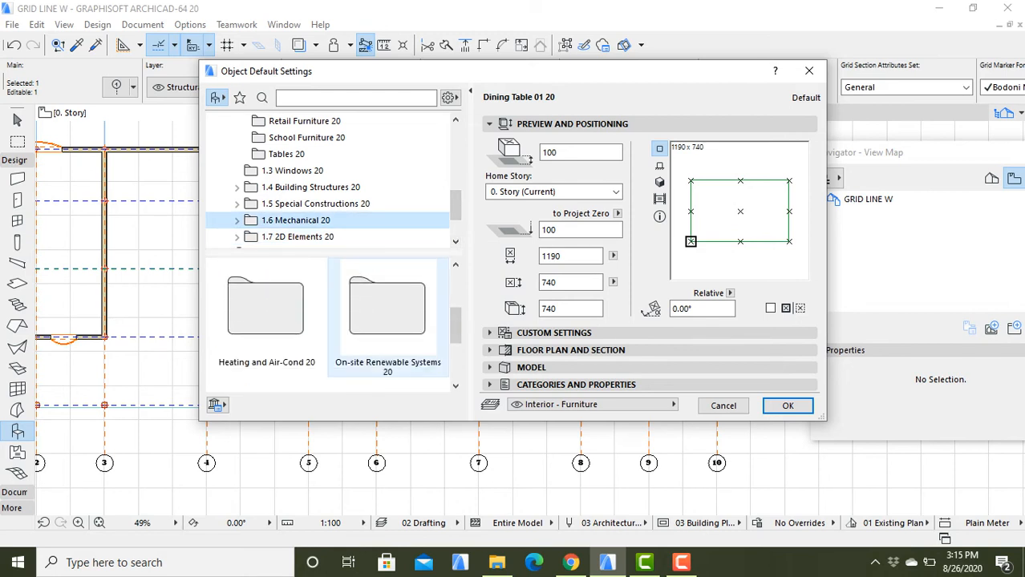
{"action": "scroll", "coordinate": [387, 353], "scroll_direction": "down", "scroll_amount": 1}
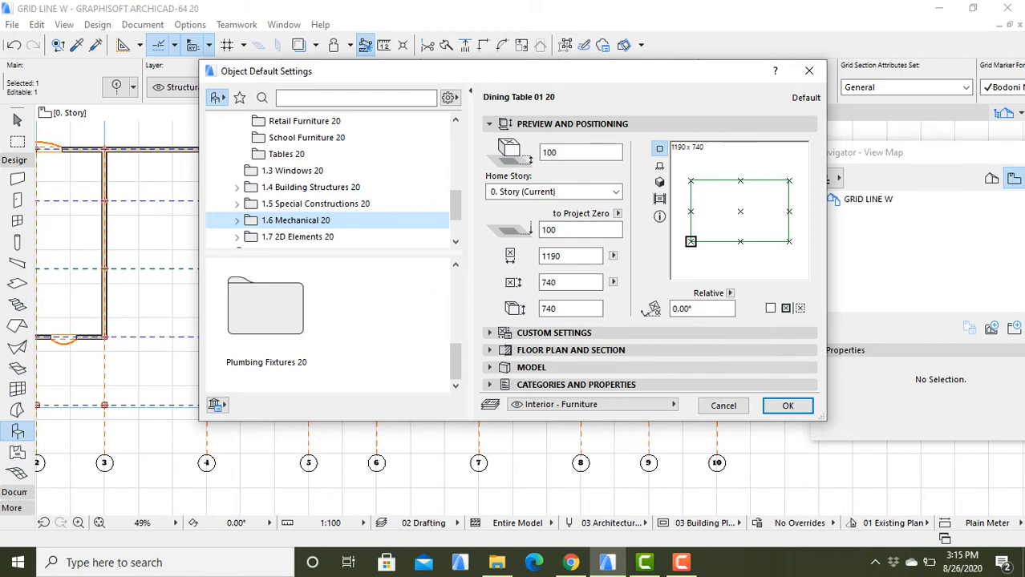
{"action": "scroll", "coordinate": [387, 353], "scroll_direction": "up", "scroll_amount": 1}
{"action": "scroll", "coordinate": [387, 353], "scroll_direction": "down", "scroll_amount": 1}
{"action": "scroll", "coordinate": [387, 353], "scroll_direction": "down", "scroll_amount": 1}
{"action": "left_click", "coordinate": [266, 337]}
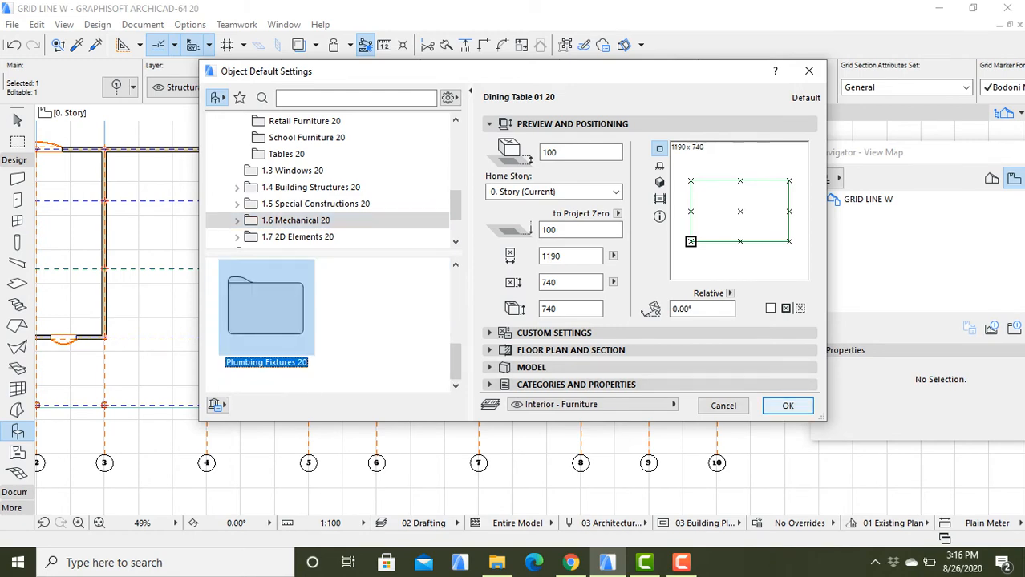
{"action": "left_click", "coordinate": [788, 406]}
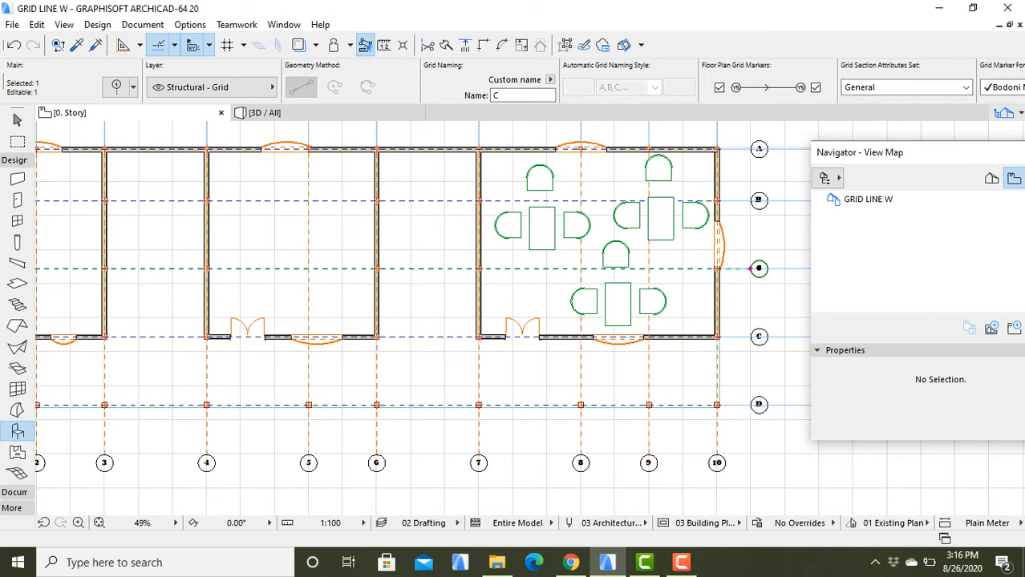
Deselect the grid line and choose Basin 20 from the Basins 20 folder under Plumbing Fixtures 20 as the default object.
{"action": "key", "text": "Escape"}
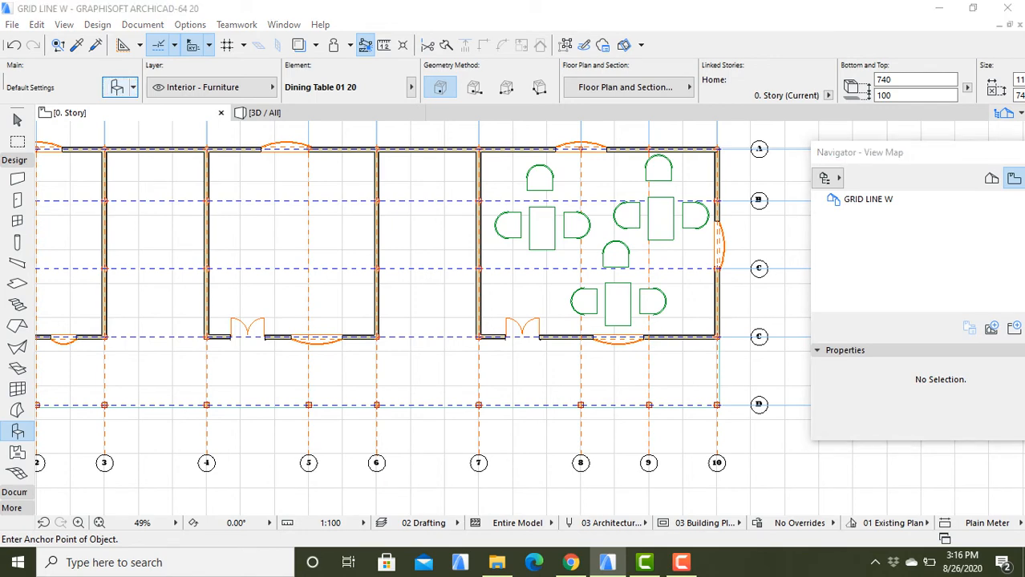
{"action": "left_click", "coordinate": [117, 87]}
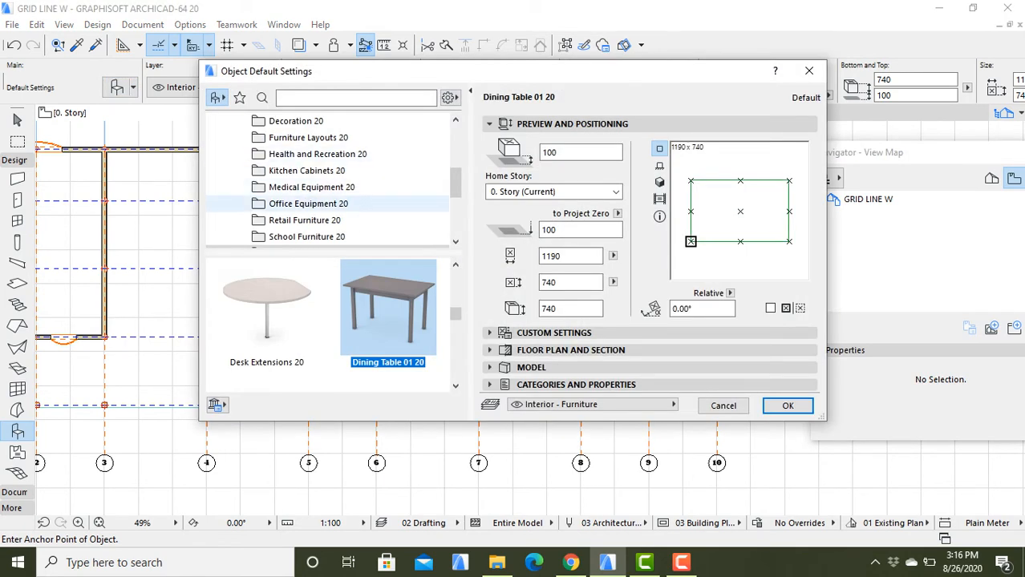
{"action": "scroll", "coordinate": [337, 203], "scroll_direction": "down", "scroll_amount": 5}
{"action": "scroll", "coordinate": [337, 204], "scroll_direction": "up", "scroll_amount": 1}
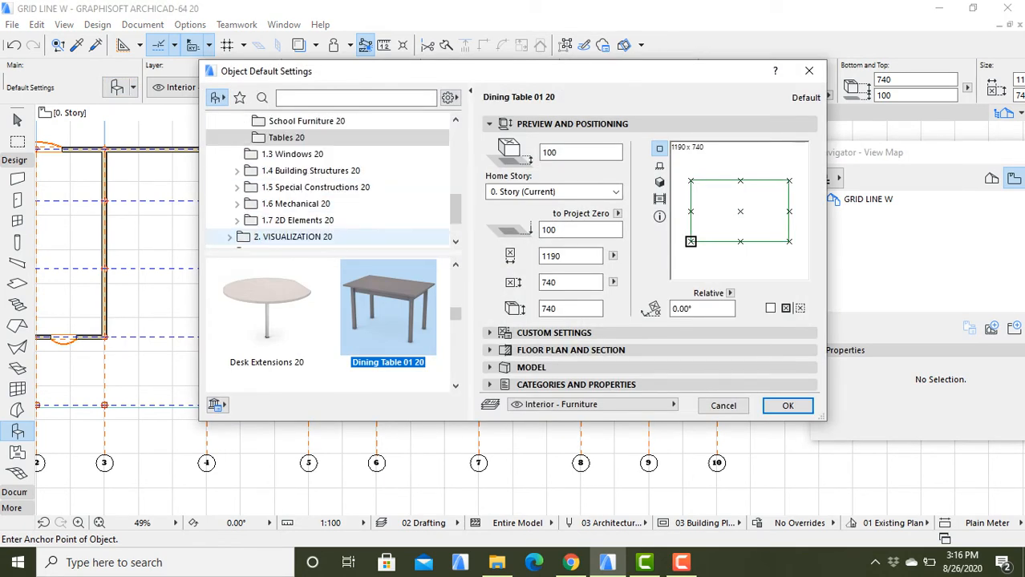
{"action": "left_click", "coordinate": [295, 204]}
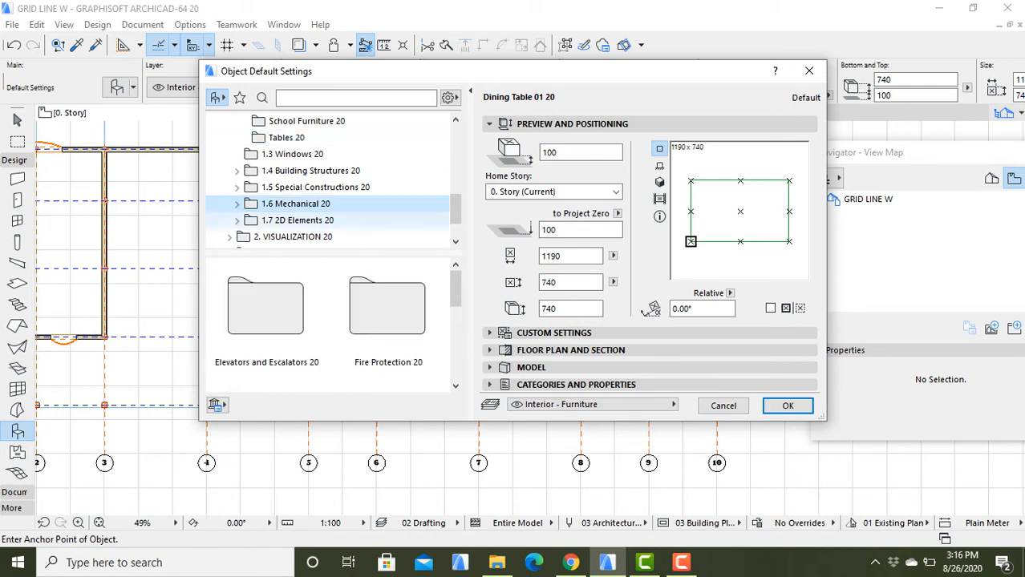
{"action": "scroll", "coordinate": [388, 321], "scroll_direction": "down", "scroll_amount": 3}
{"action": "left_click", "coordinate": [264, 364]}
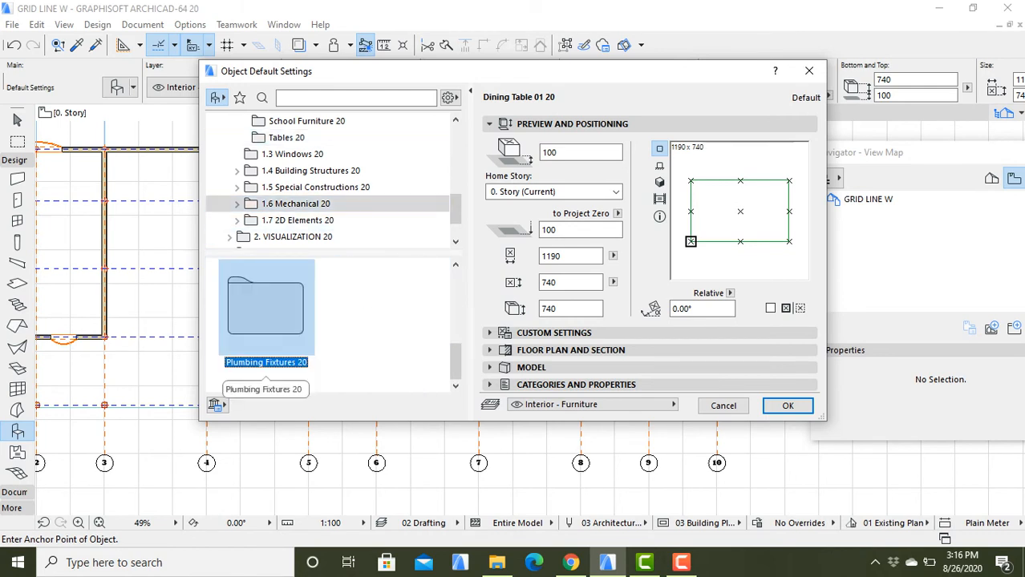
{"action": "double_click", "coordinate": [265, 353]}
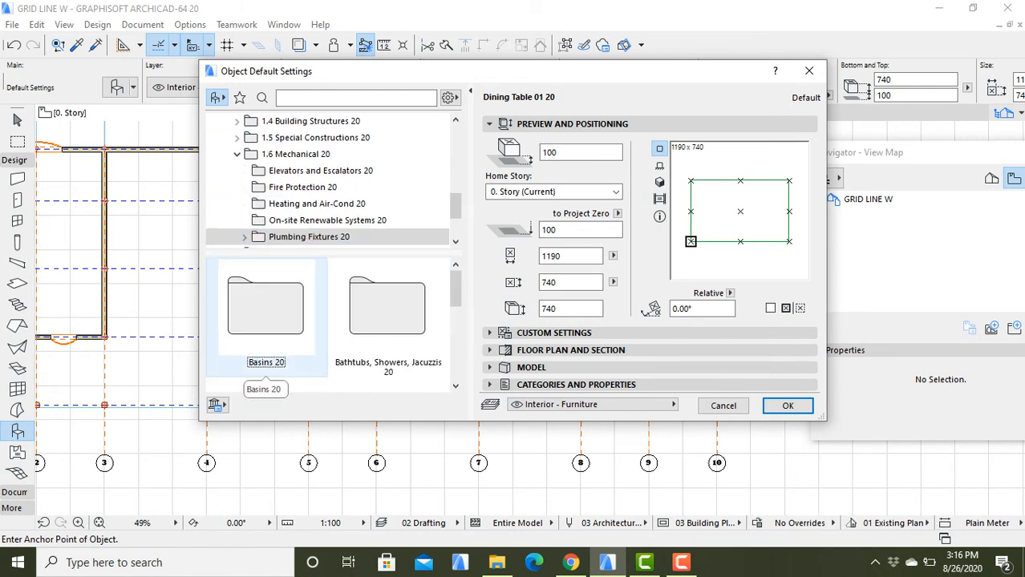
{"action": "double_click", "coordinate": [265, 337]}
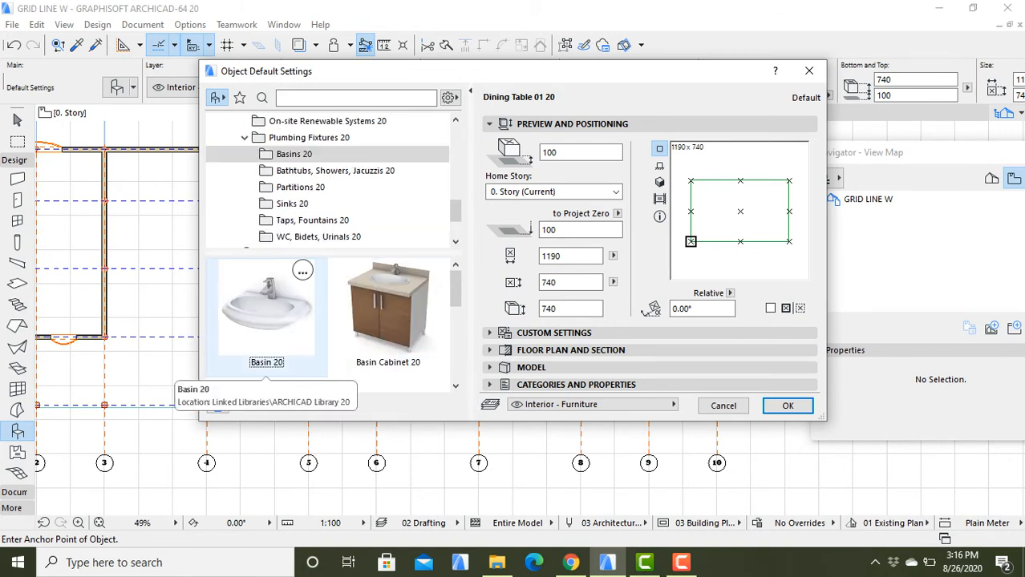
{"action": "left_click", "coordinate": [267, 353]}
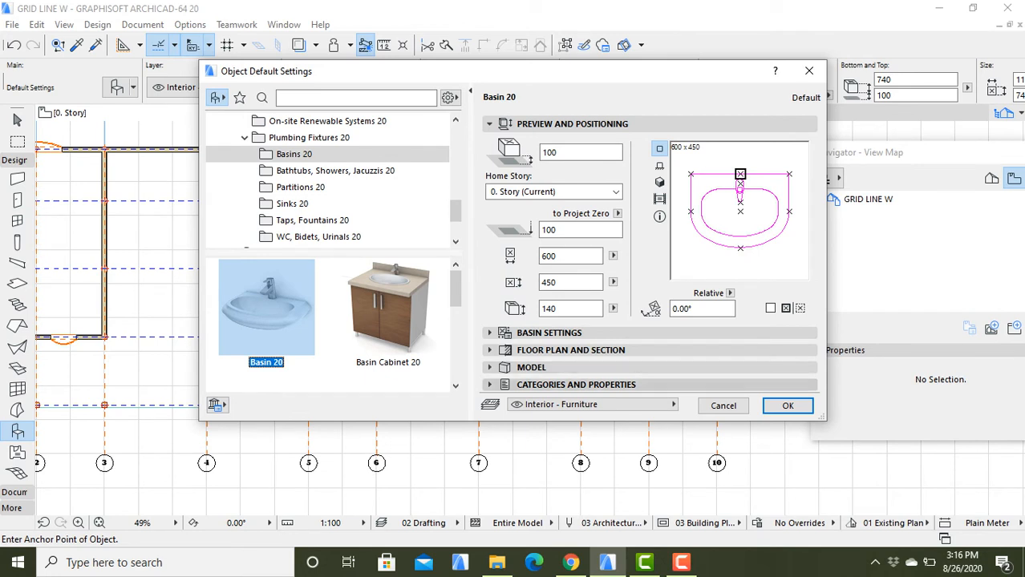
Set the basin's width (first plan dimension) to 1500 mm.
{"action": "left_click", "coordinate": [562, 255]}
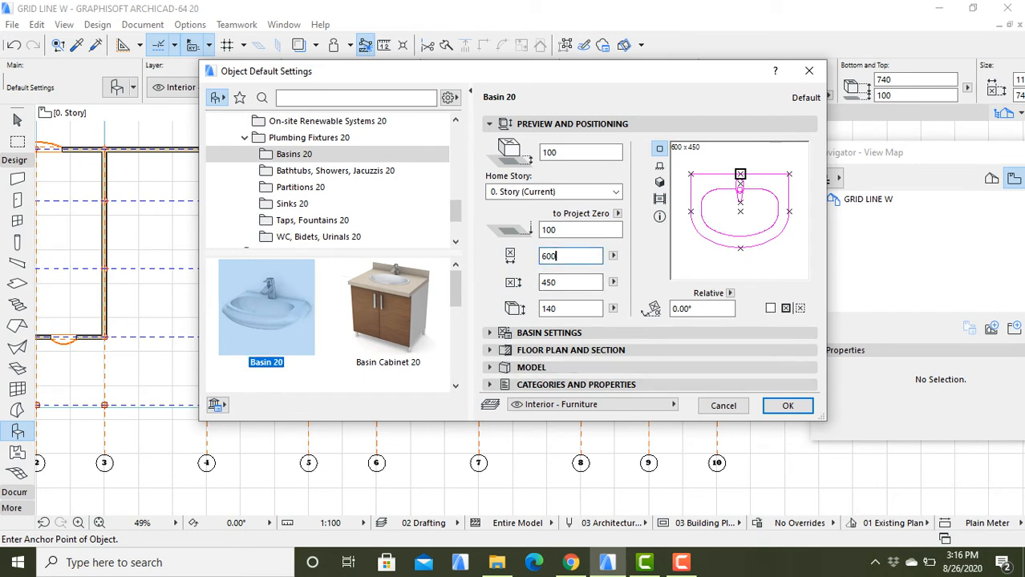
{"action": "key", "text": "BackSpace"}
{"action": "key", "text": "BackSpace"}
{"action": "key", "text": "BackSpace"}
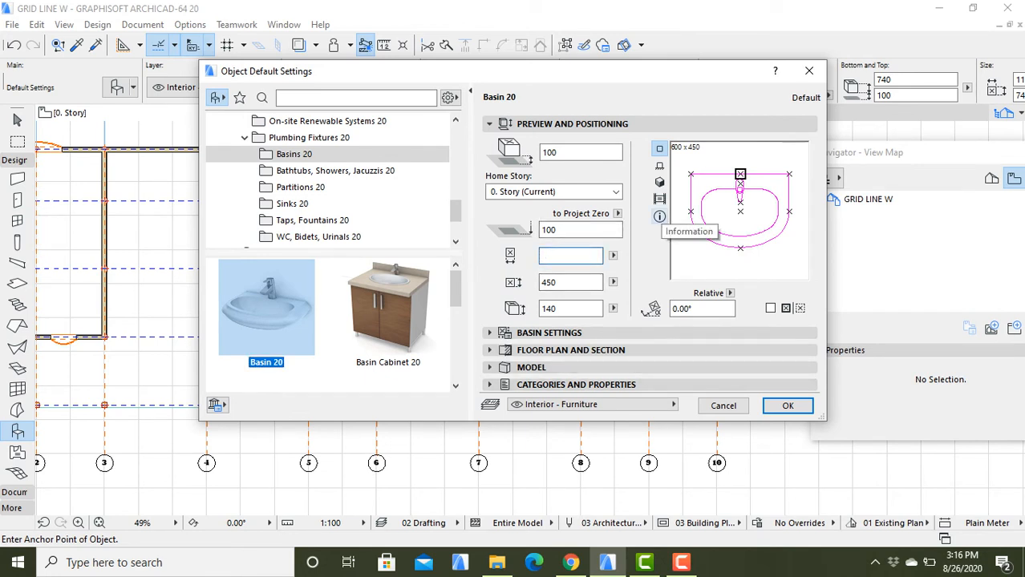
{"action": "type", "text": "1500"}
Set the basin's depth (second plan dimension) to 1400 mm.
{"action": "left_click", "coordinate": [571, 283]}
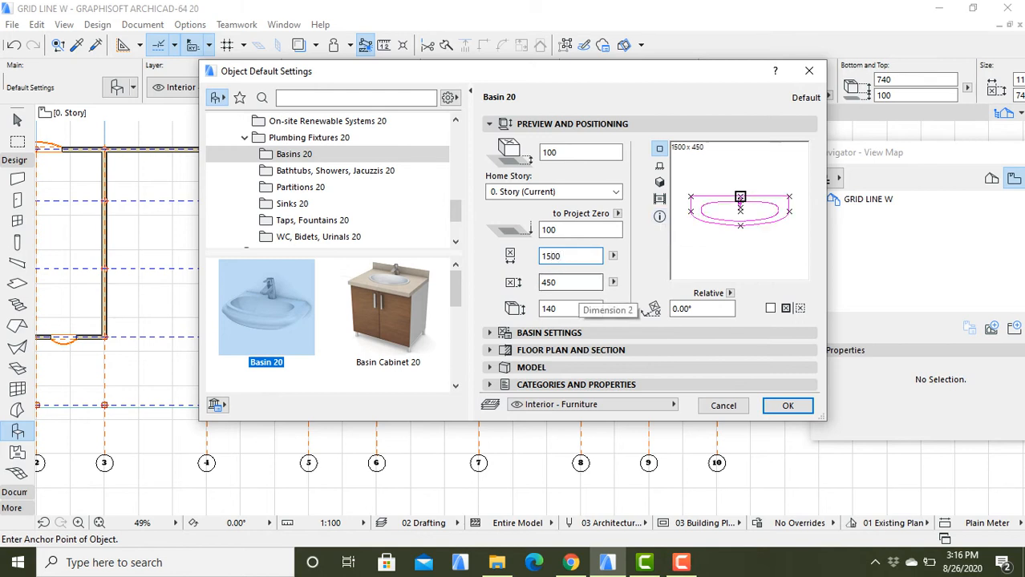
{"action": "key", "text": "BackSpace"}
{"action": "key", "text": "BackSpace"}
{"action": "key", "text": "BackSpace"}
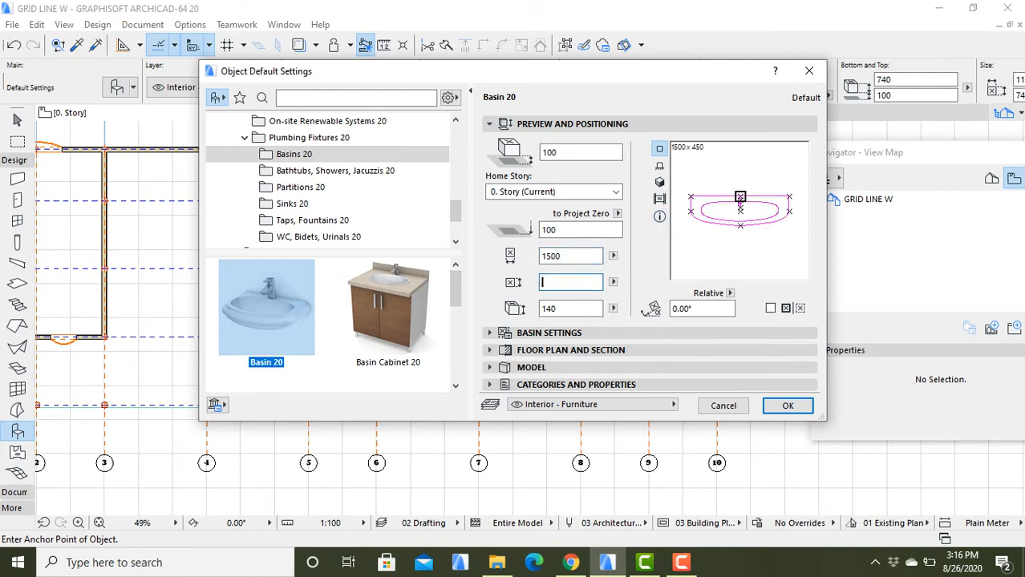
{"action": "type", "text": "1400"}
{"action": "key", "text": "Tab"}
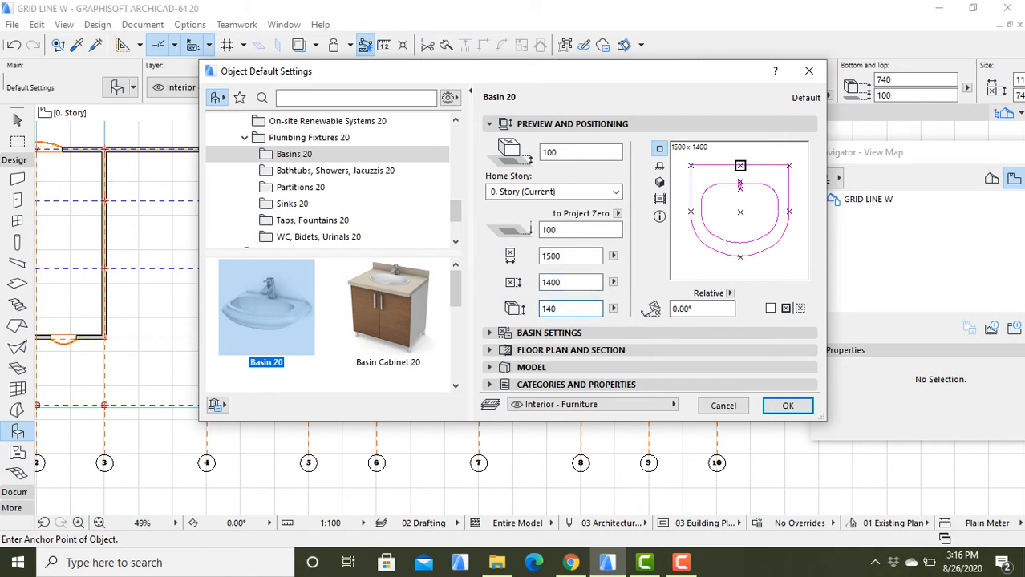
Set the basin's height to 300 mm and confirm the object settings.
{"action": "key", "text": "BackSpace"}
{"action": "key", "text": "BackSpace"}
{"action": "key", "text": "BackSpace"}
{"action": "type", "text": "3000"}
{"action": "key", "text": "BackSpace"}
{"action": "key", "text": "Return"}
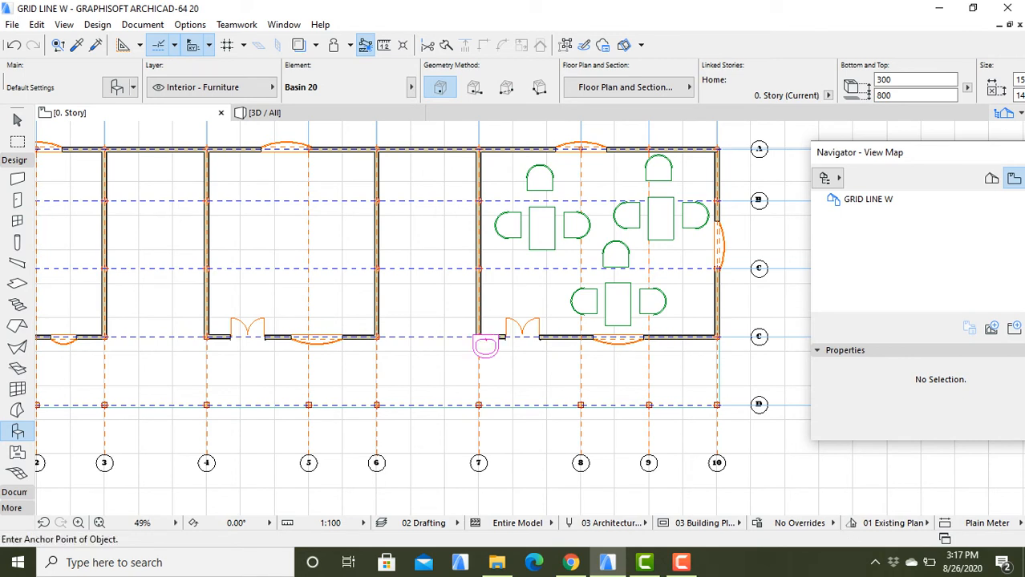
Place Basin 20 in the upper-left, upper-right and lower-right corners of the room between grid lines 7 and 10, and end placement.
{"action": "left_click", "coordinate": [494, 165]}
{"action": "left_click", "coordinate": [700, 171]}
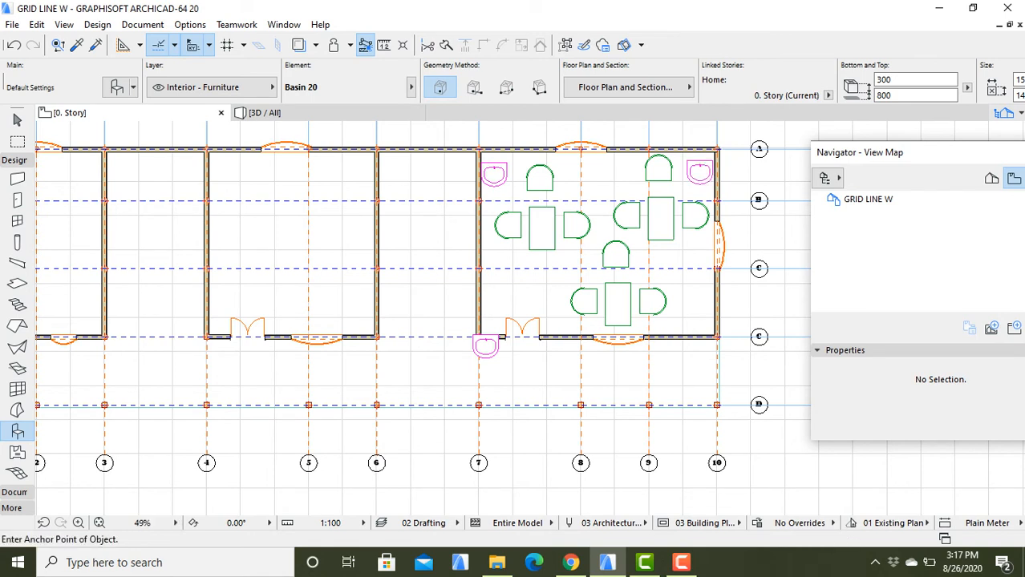
{"action": "left_click", "coordinate": [697, 332]}
{"action": "key", "text": "Escape"}
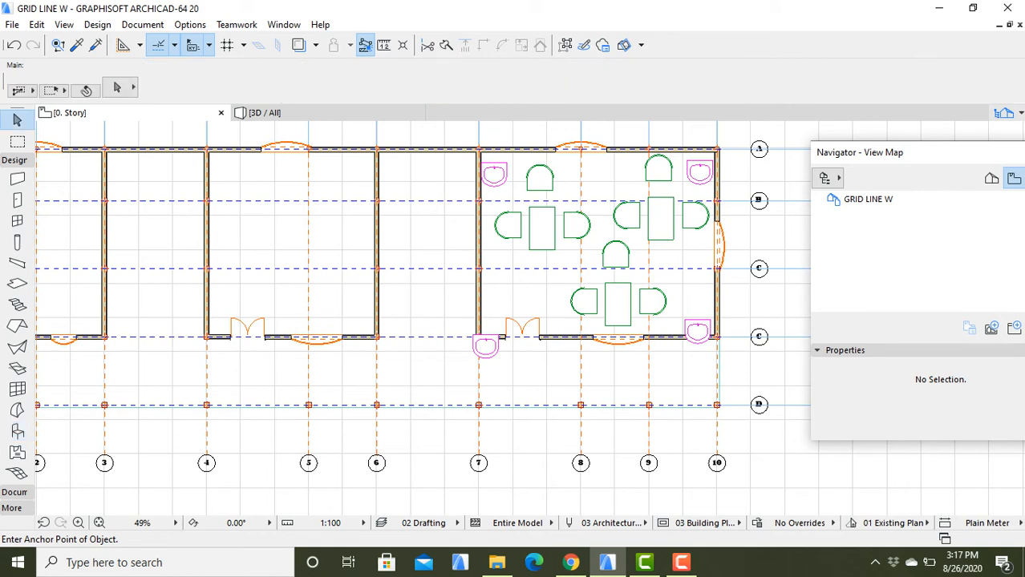
Try to rotate the basin in the room's upper-left corner by 180° about its upper-right corner point.
{"action": "left_click", "coordinate": [494, 174]}
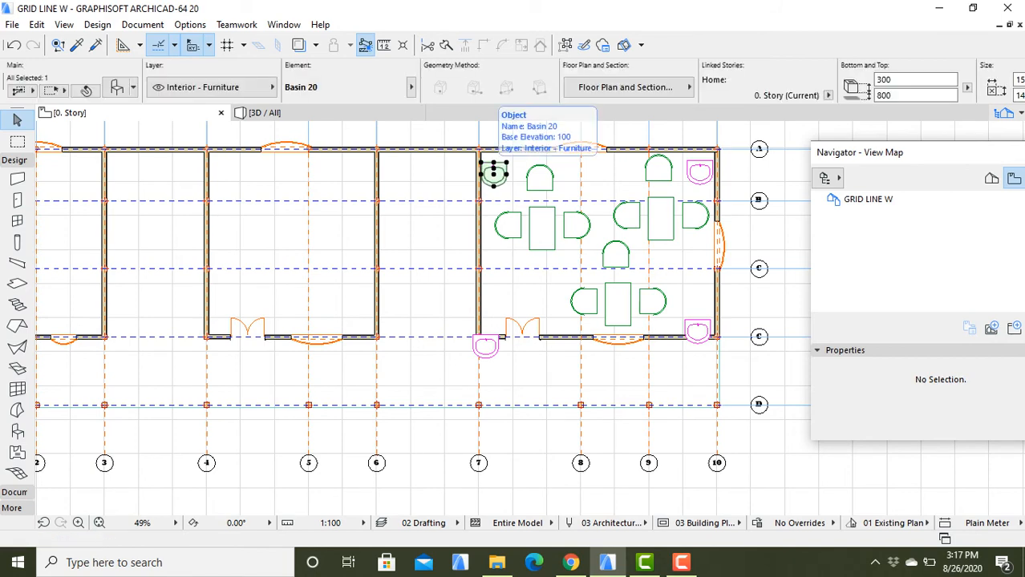
{"action": "right_click", "coordinate": [487, 161]}
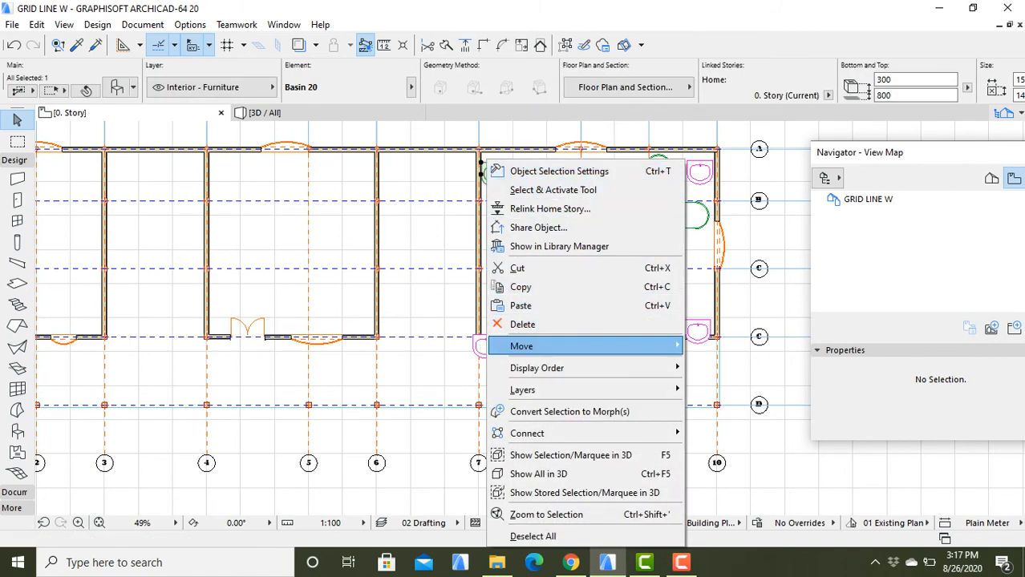
{"action": "mouse_move", "coordinate": [561, 345]}
{"action": "left_click", "coordinate": [717, 365]}
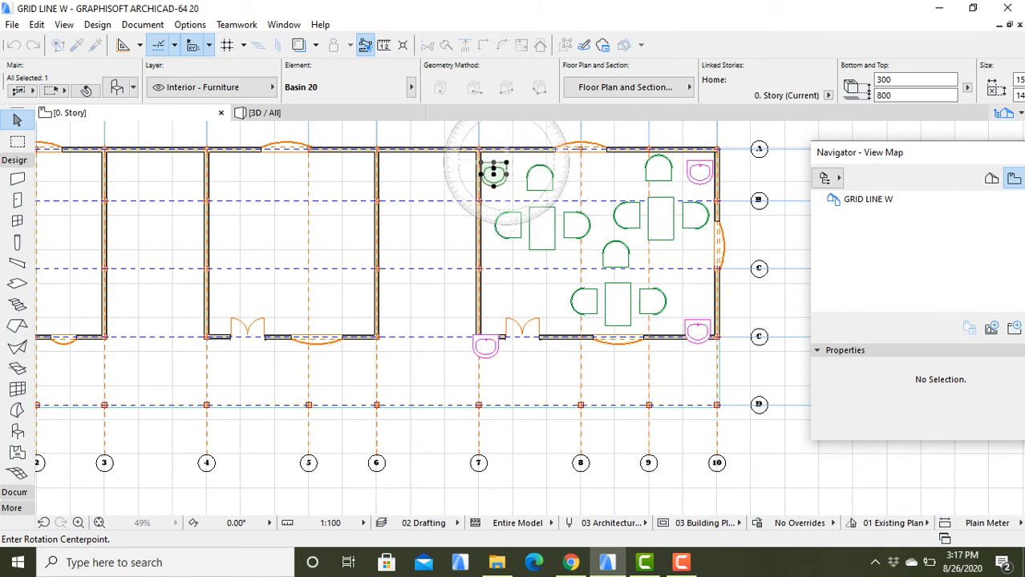
{"action": "left_click", "coordinate": [506, 163]}
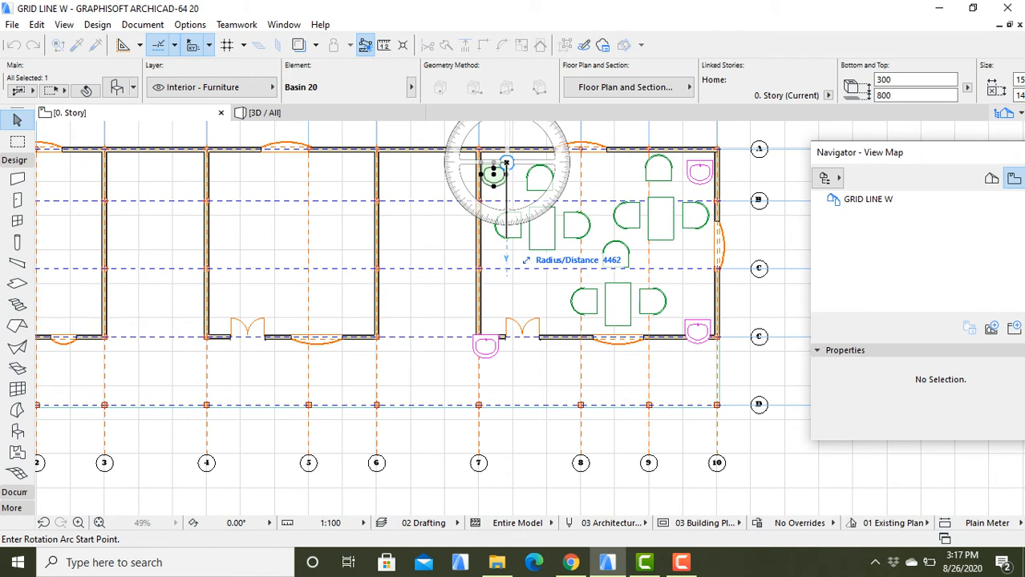
{"action": "left_click", "coordinate": [506, 265]}
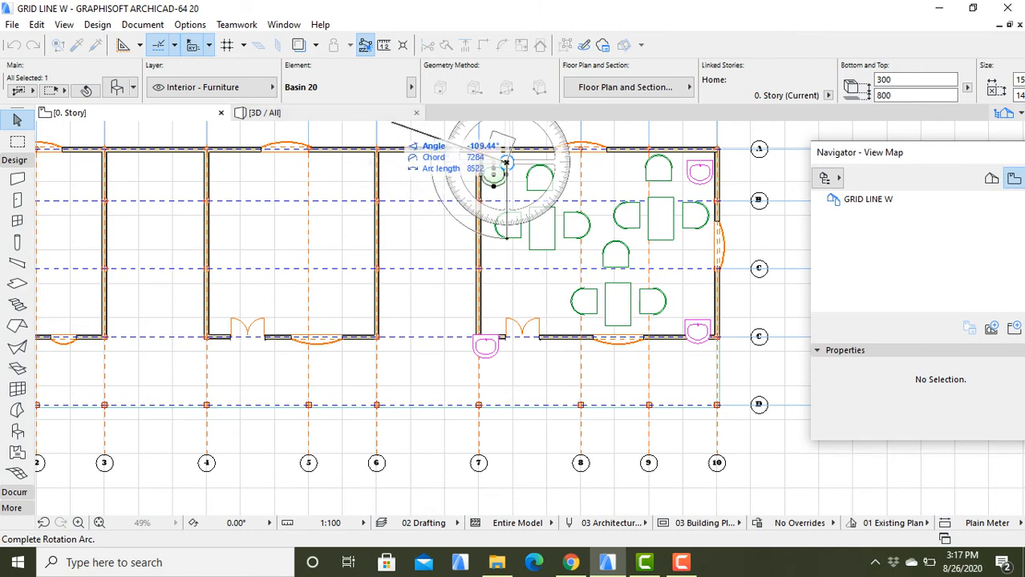
{"action": "left_click", "coordinate": [490, 173]}
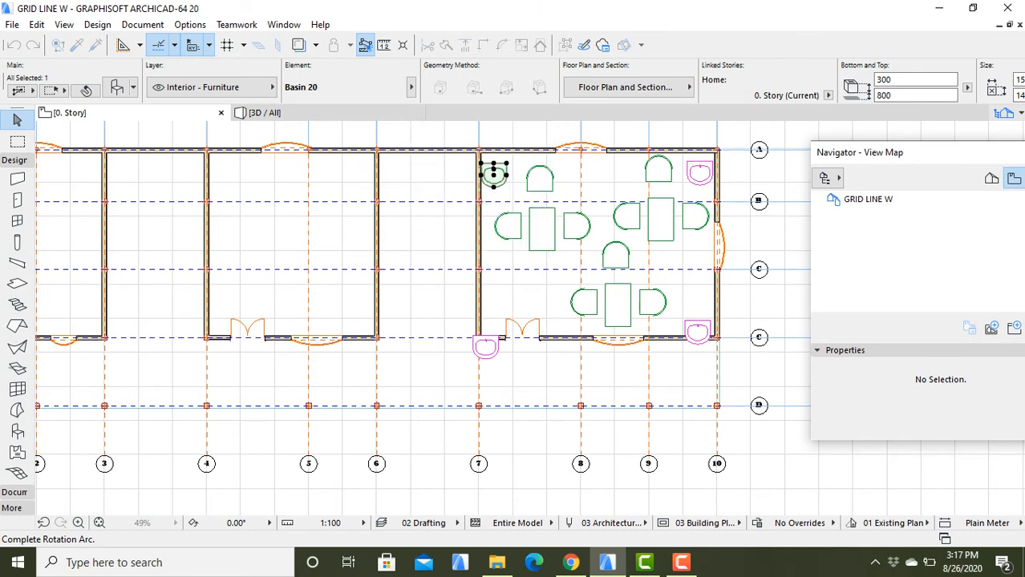
{"action": "middle_click_drag", "start_coordinate": [437, 208], "coordinate": [433, 359]}
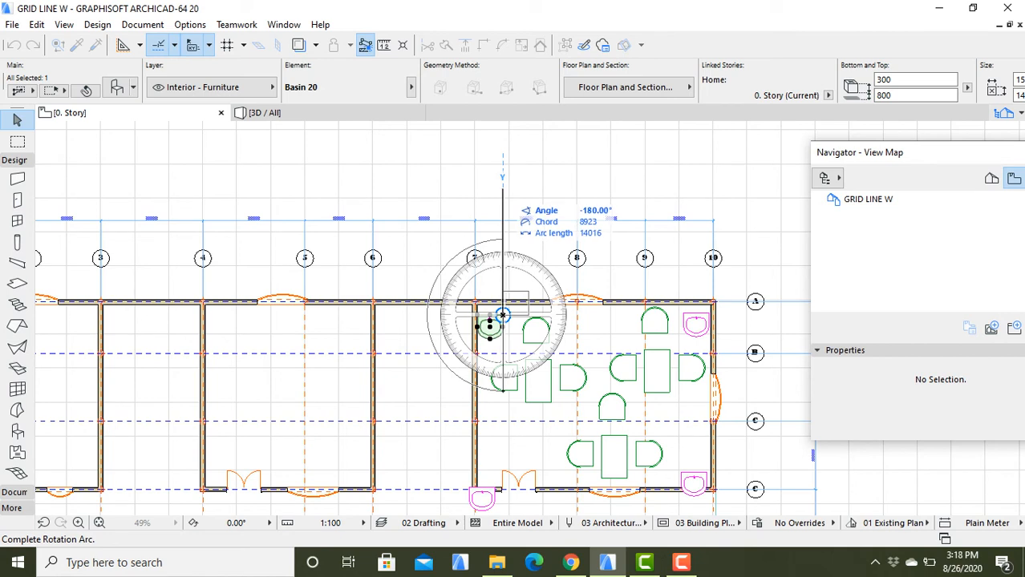
{"action": "left_click", "coordinate": [502, 191]}
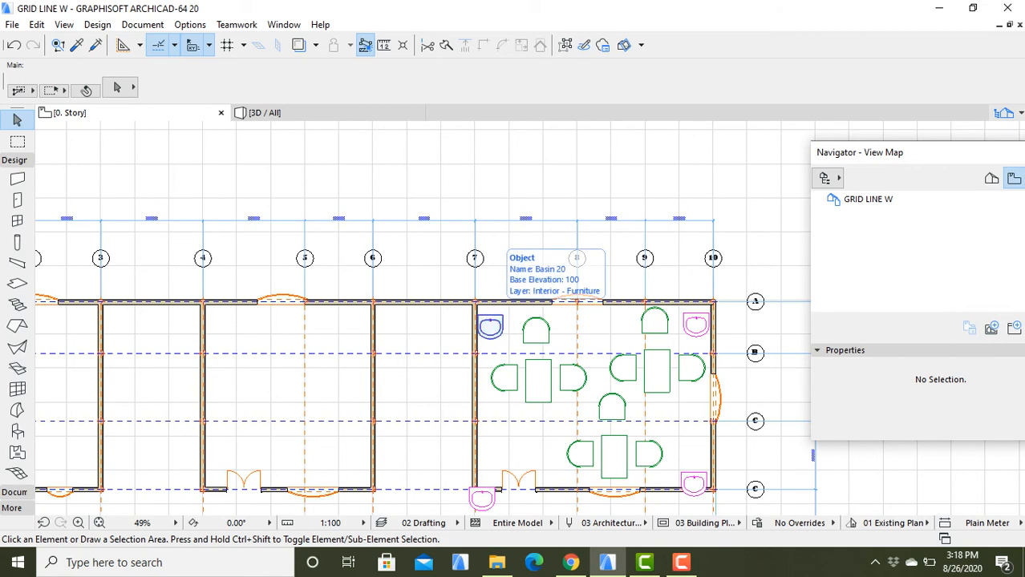
Move the basin in the room's upper-left corner about 400 mm straight up toward the wall on grid line A.
{"action": "left_click", "coordinate": [490, 321]}
{"action": "right_click", "coordinate": [490, 321]}
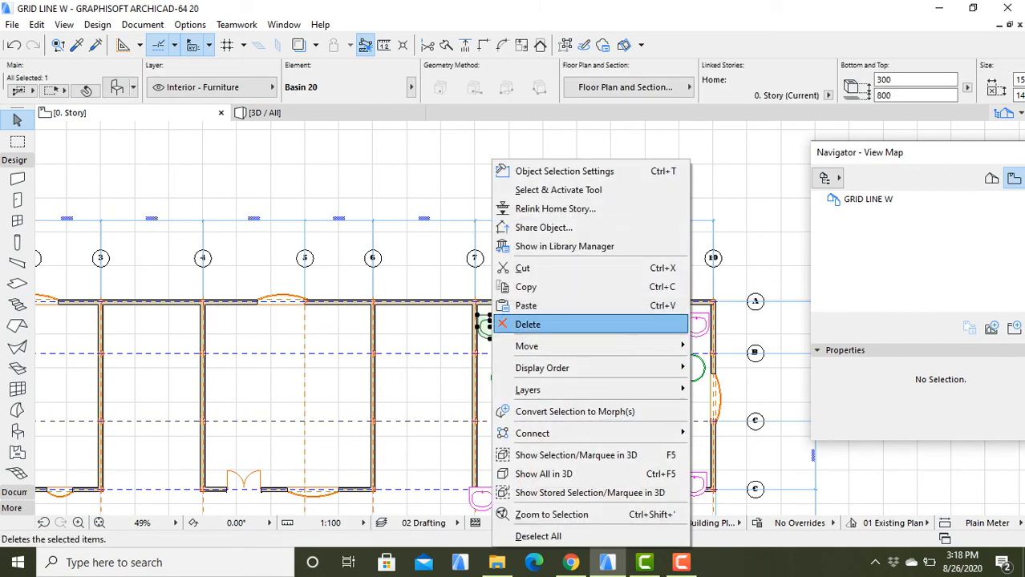
{"action": "mouse_move", "coordinate": [562, 346]}
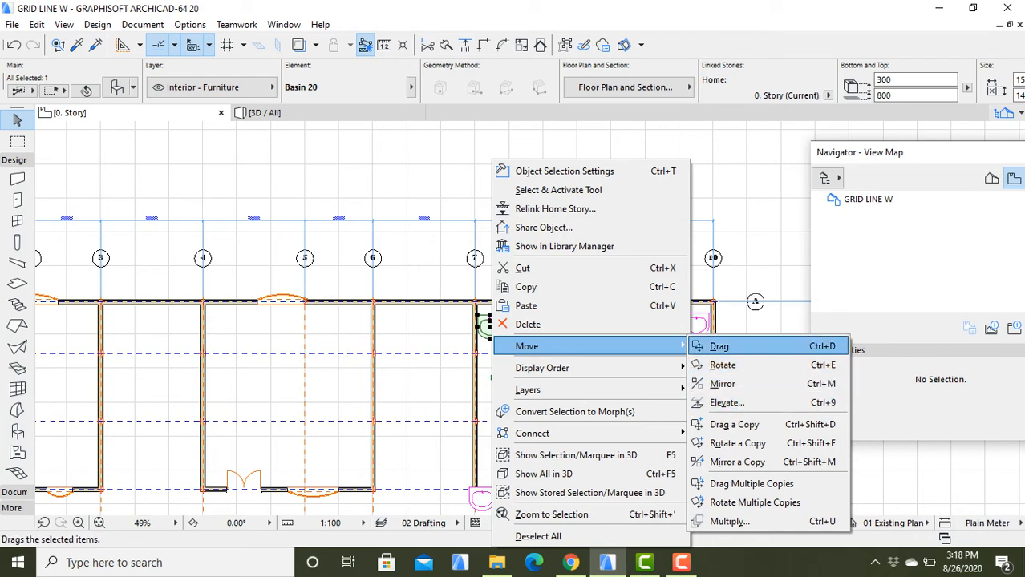
{"action": "left_click", "coordinate": [720, 347]}
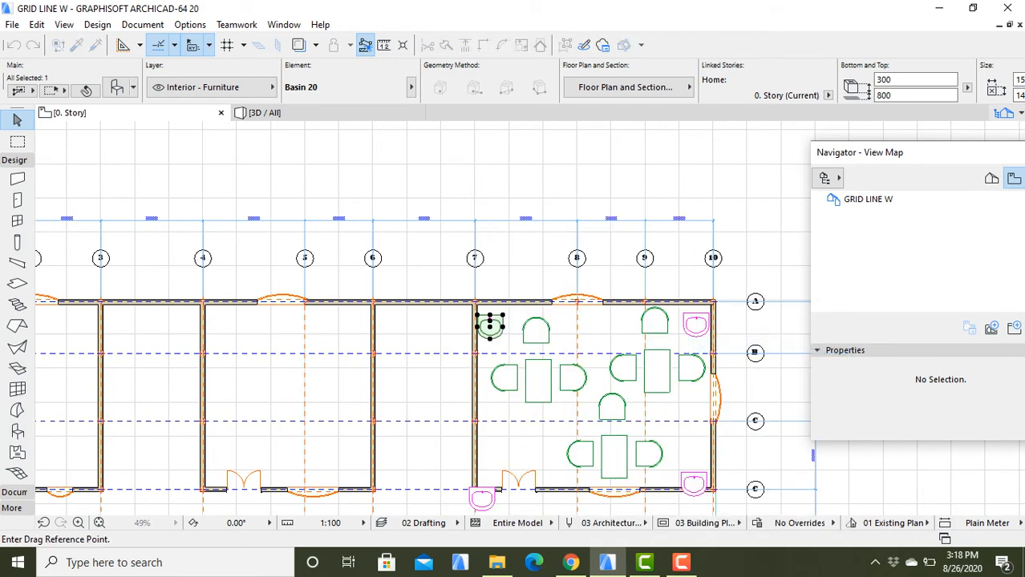
{"action": "left_click", "coordinate": [490, 338]}
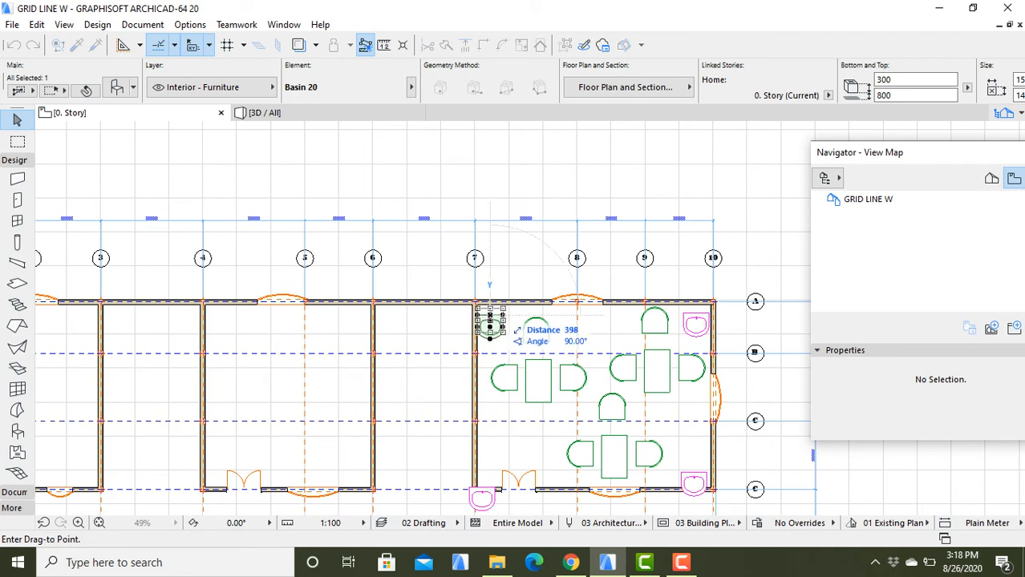
{"action": "left_click", "coordinate": [490, 316]}
{"action": "key", "text": "Escape"}
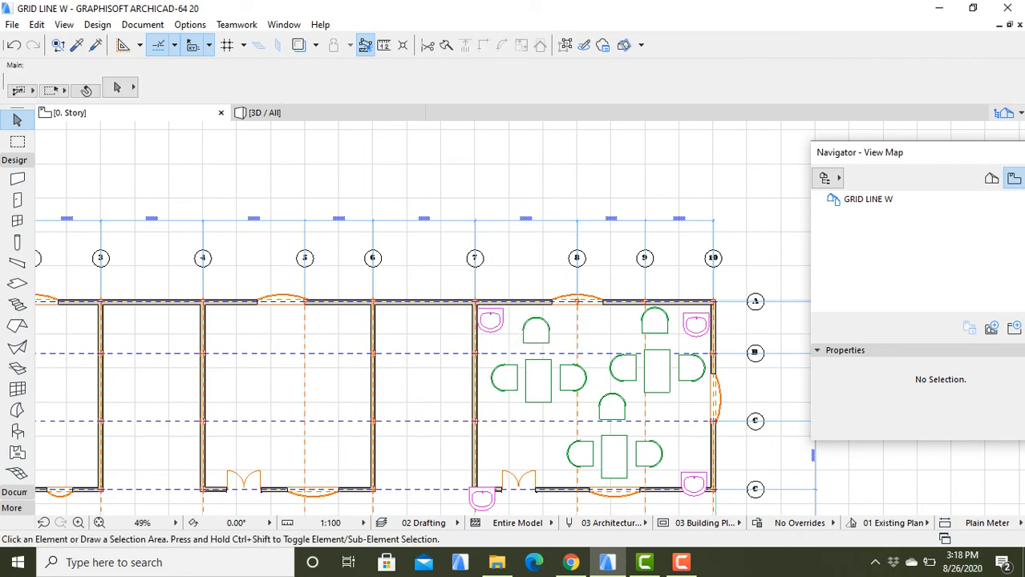
{"action": "left_click", "coordinate": [490, 320]}
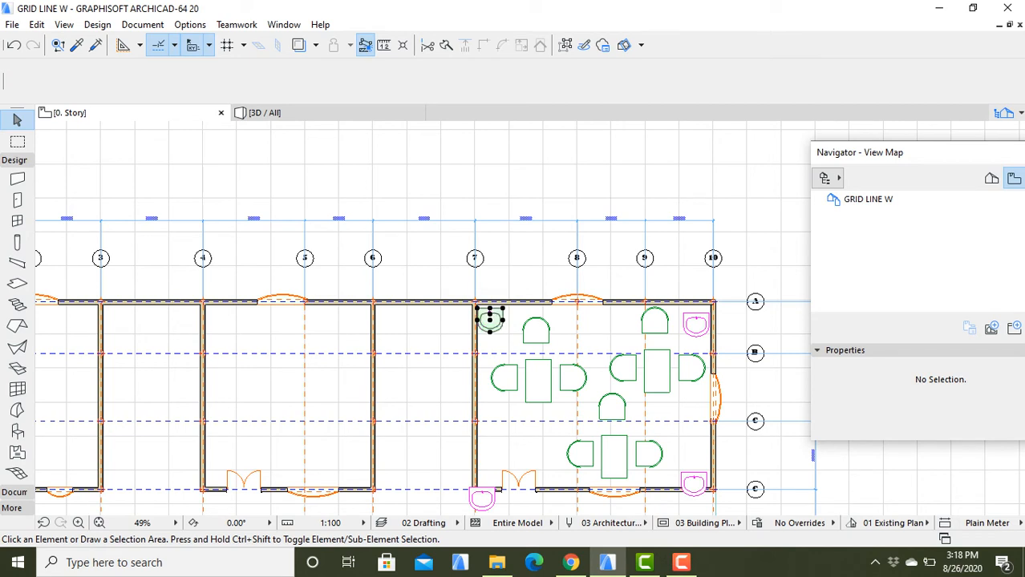
{"action": "left_click", "coordinate": [490, 320]}
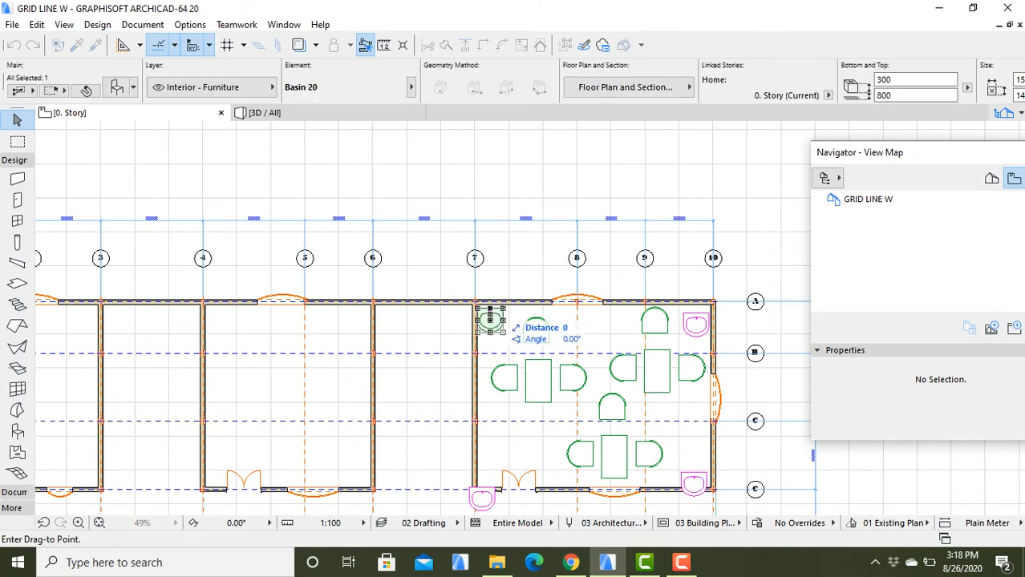
{"action": "key", "text": "Escape"}
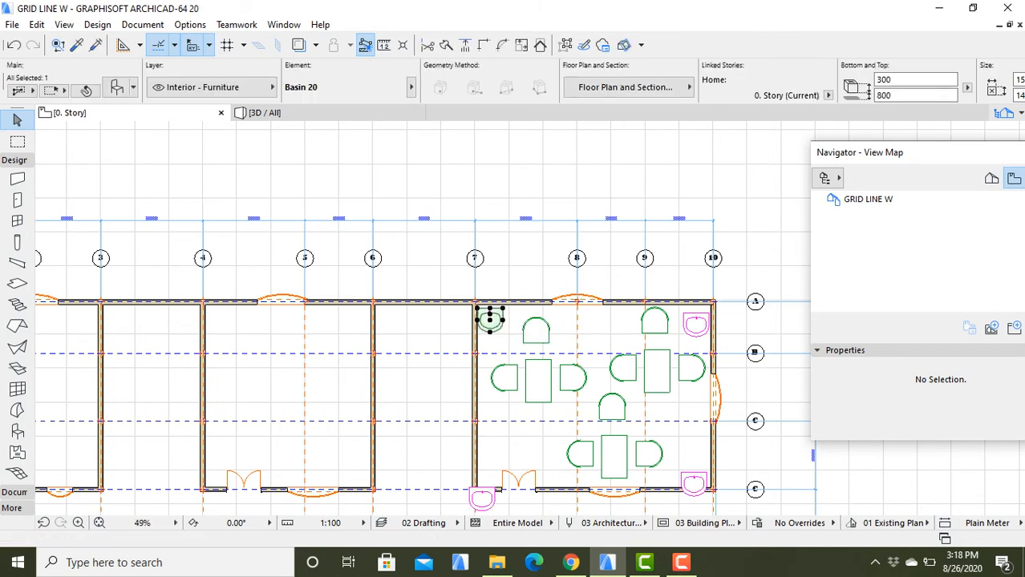
{"action": "key", "text": "Escape"}
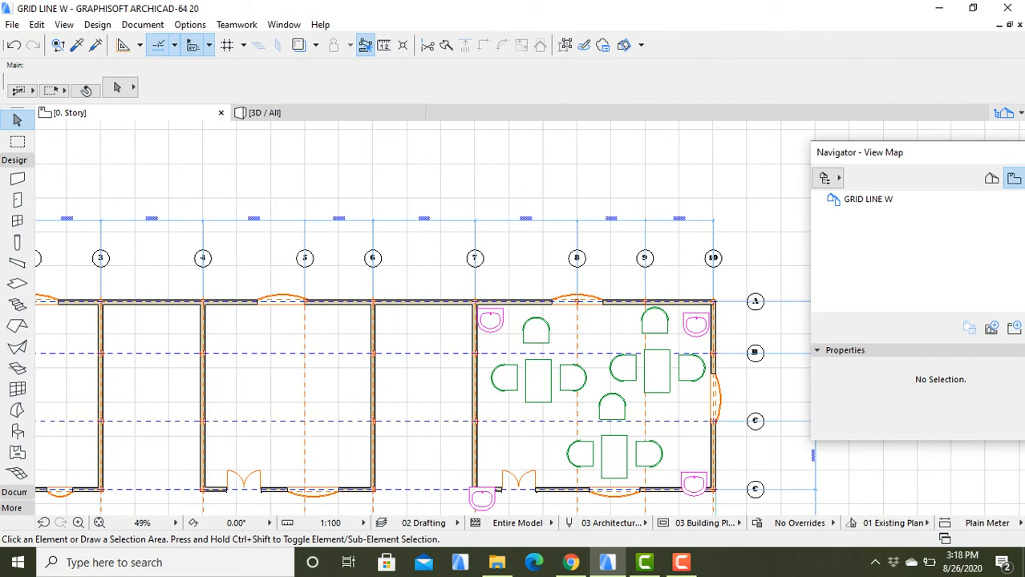
{"action": "left_click", "coordinate": [497, 311]}
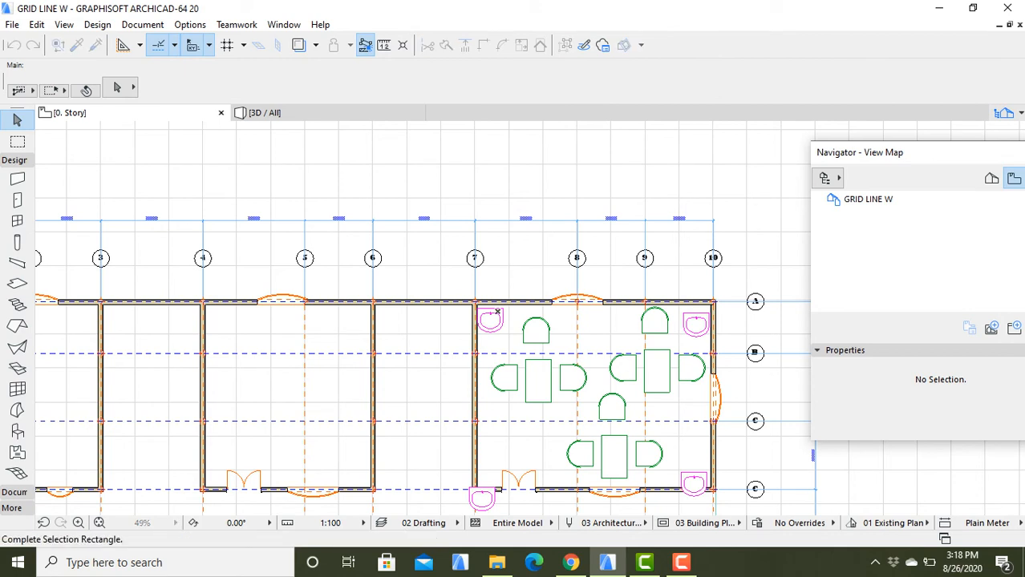
{"action": "key", "text": "Escape"}
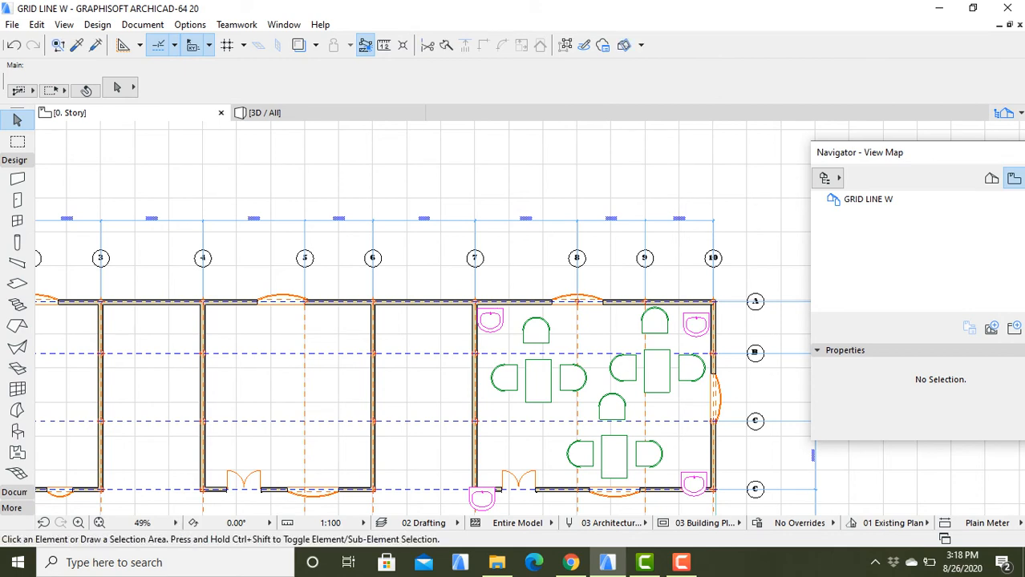
Stretch the back edge of the basin beside grid line 7 up to the wall on grid line A, about 1530 mm deep.
{"action": "left_click", "coordinate": [490, 320]}
{"action": "left_click", "coordinate": [490, 320]}
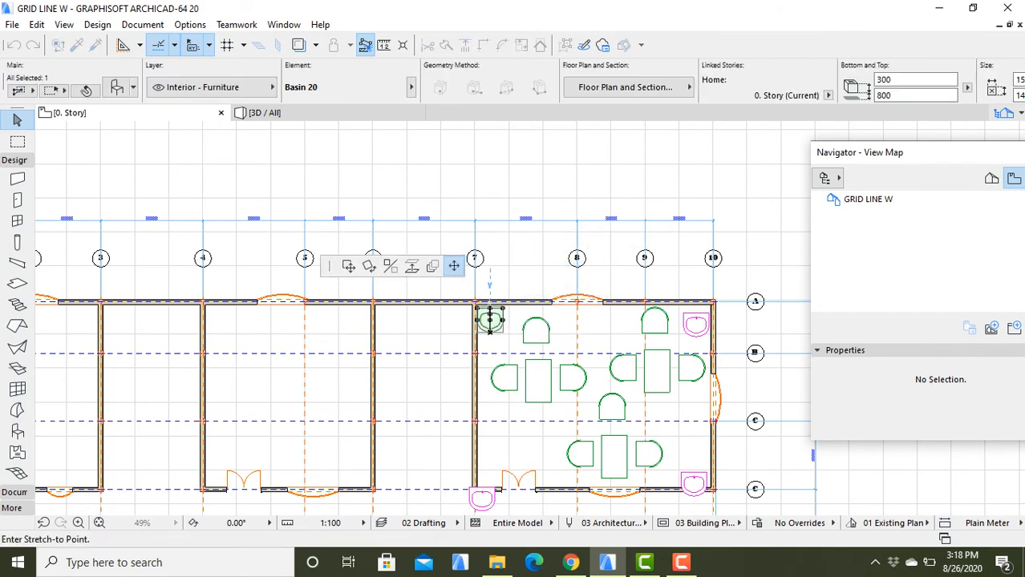
{"action": "left_click", "coordinate": [490, 305]}
{"action": "key", "text": "Escape"}
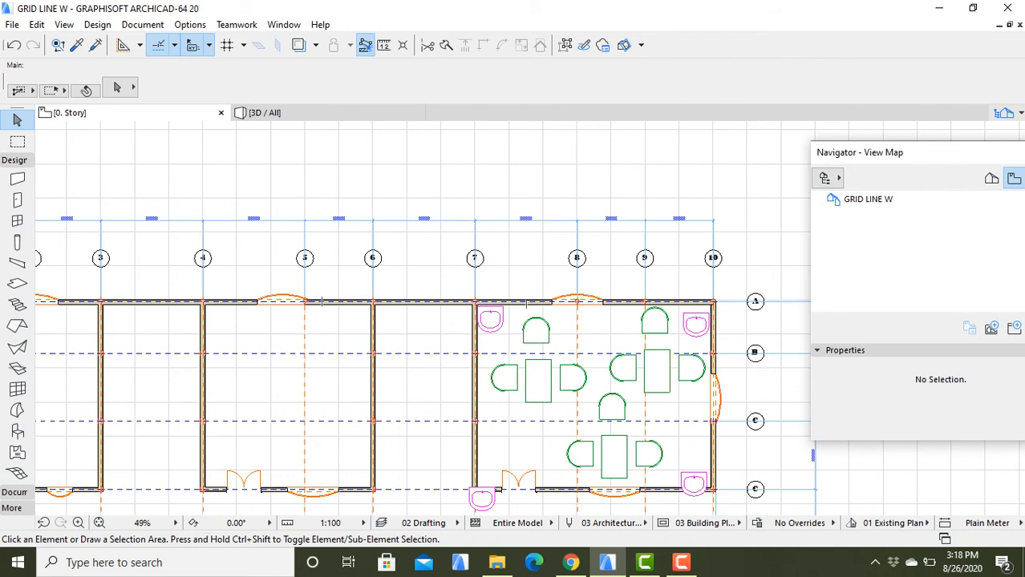
Reduce the depth of the room's upper-left basin by stretching its front edge back toward the wall, and deselect it.
{"action": "left_click", "coordinate": [490, 321]}
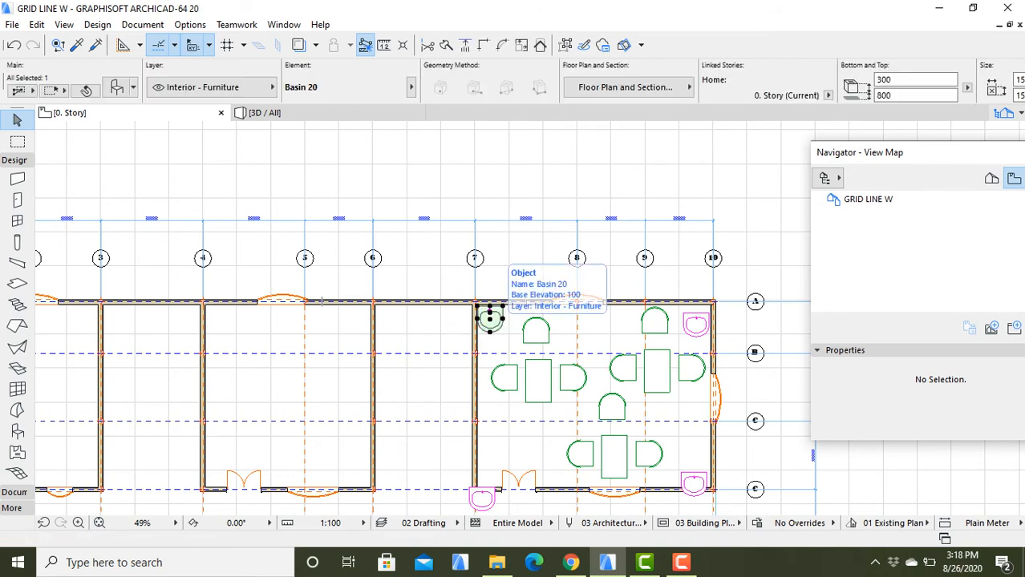
{"action": "left_click", "coordinate": [490, 331]}
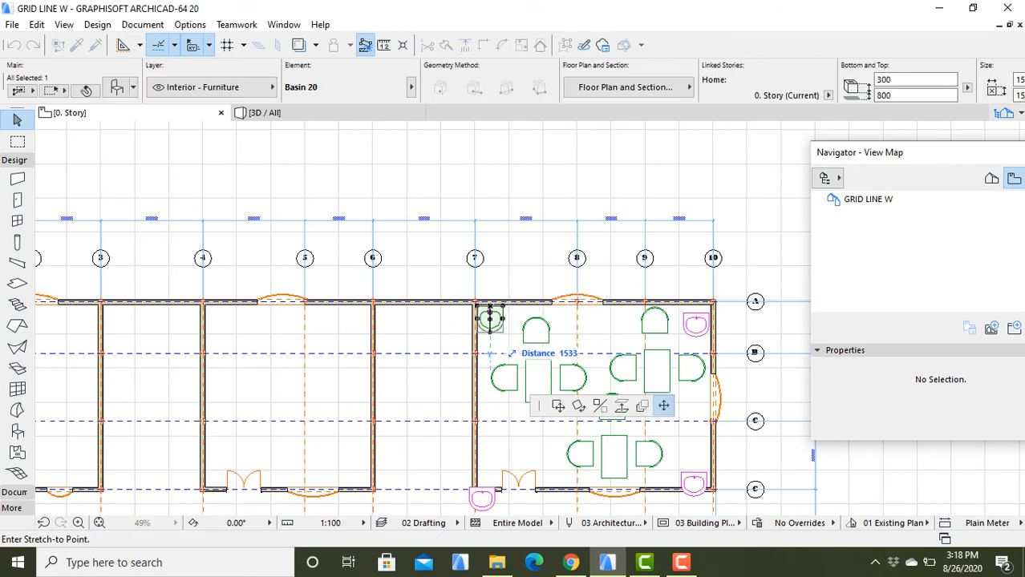
{"action": "left_click", "coordinate": [490, 325]}
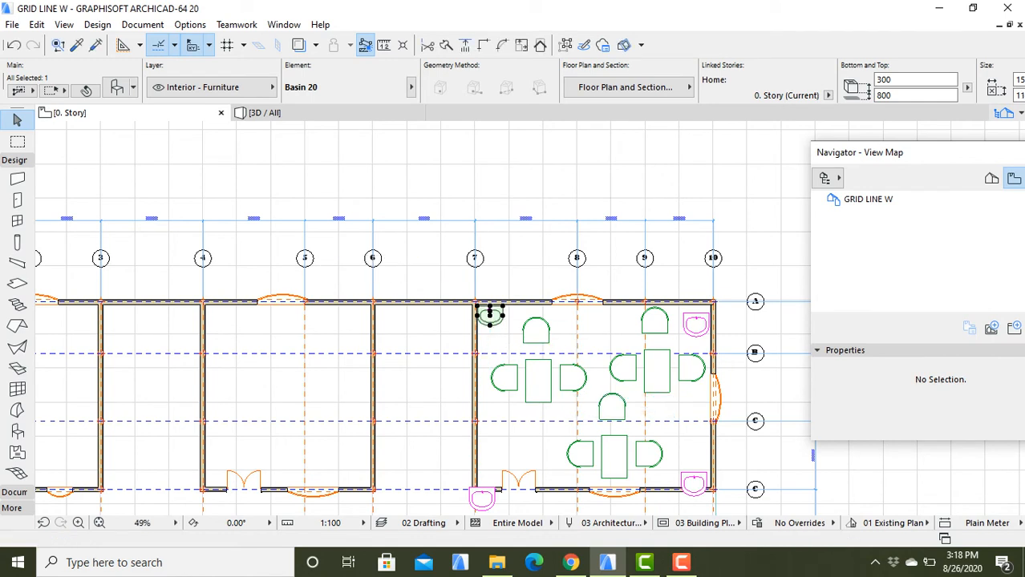
{"action": "key", "text": "Escape"}
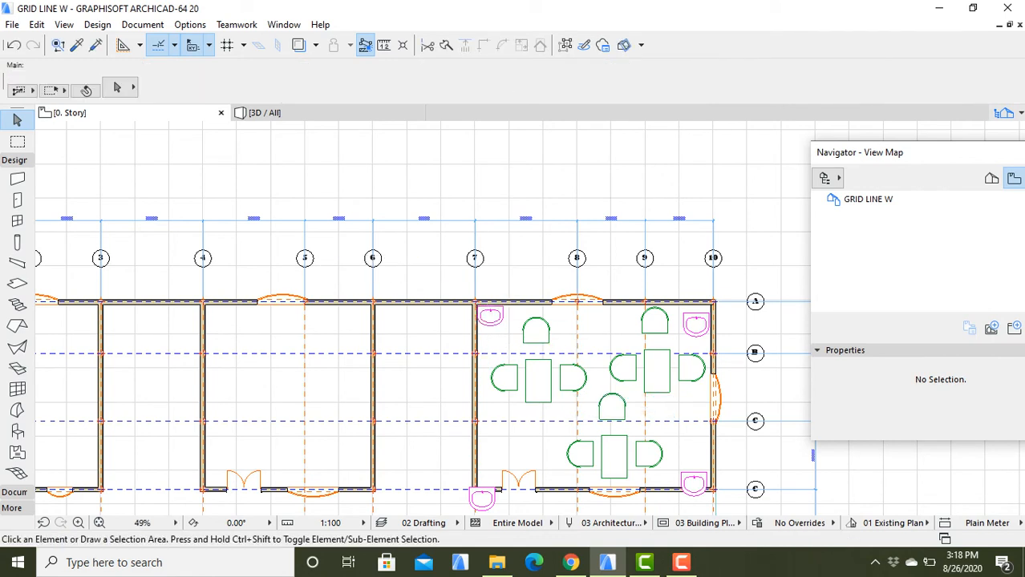
Move the basin in the room's upper-right corner about 440 mm straight up to the wall on grid line A, and deselect it.
{"action": "left_click", "coordinate": [691, 313]}
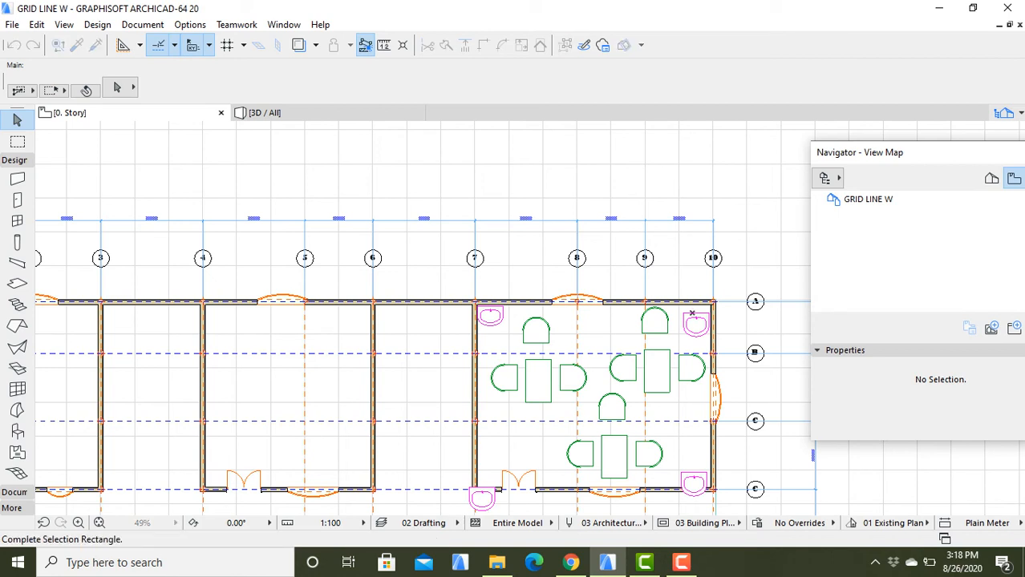
{"action": "key", "text": "Escape"}
{"action": "left_click", "coordinate": [695, 319]}
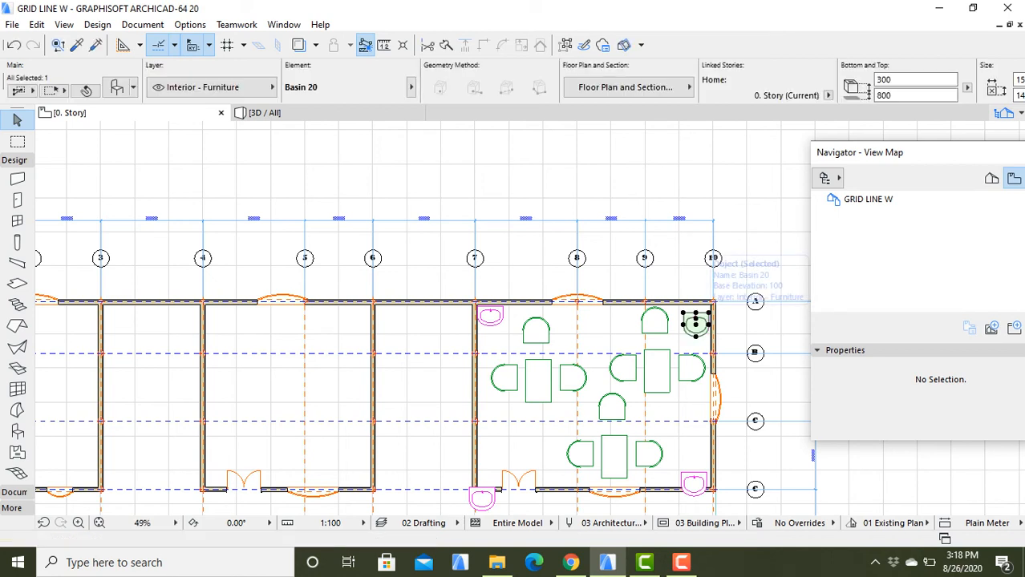
{"action": "right_click", "coordinate": [696, 323]}
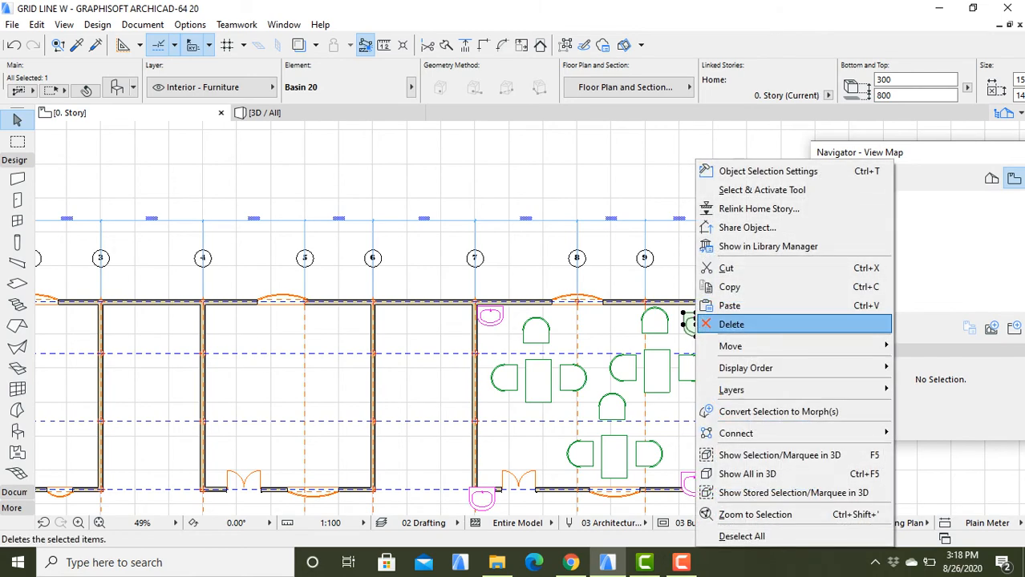
{"action": "mouse_move", "coordinate": [730, 346]}
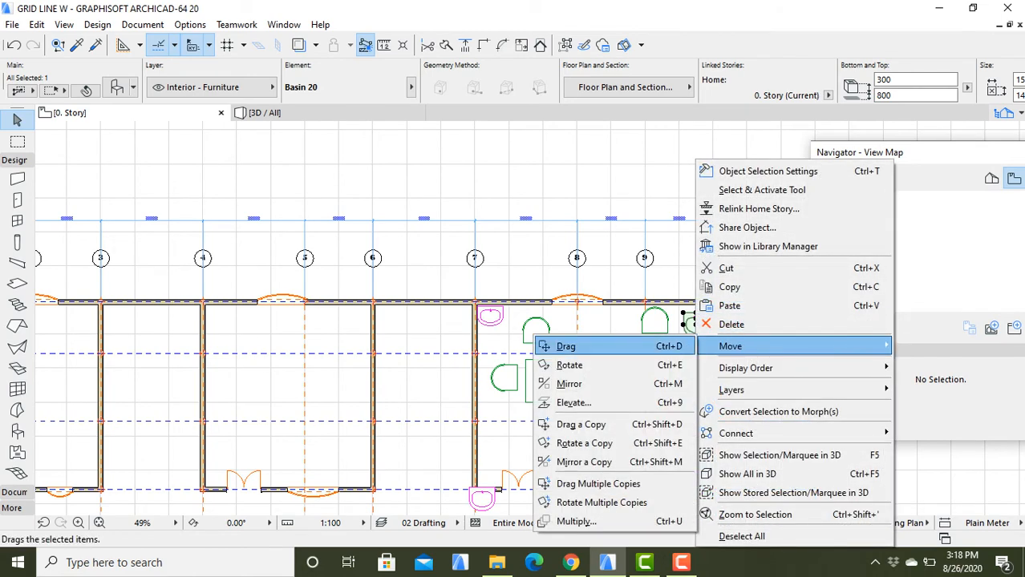
{"action": "left_click", "coordinate": [558, 346]}
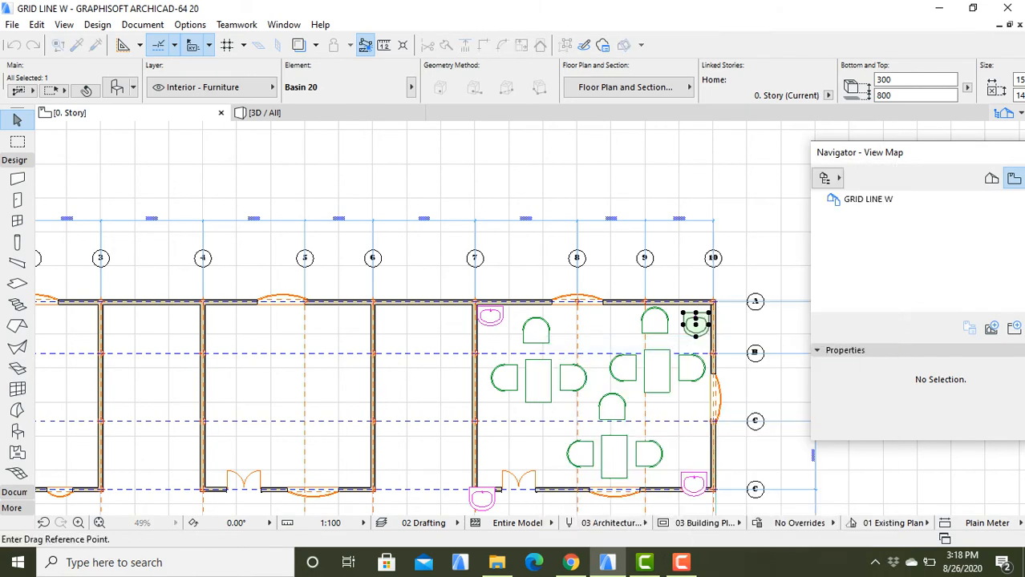
{"action": "left_click", "coordinate": [696, 323]}
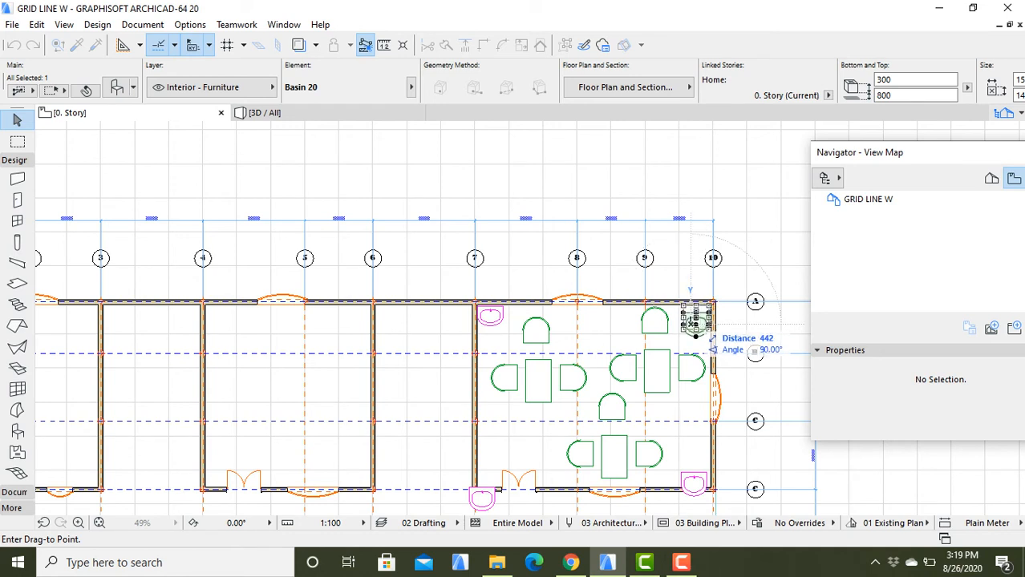
{"action": "left_click", "coordinate": [696, 335]}
{"action": "key", "text": "Escape"}
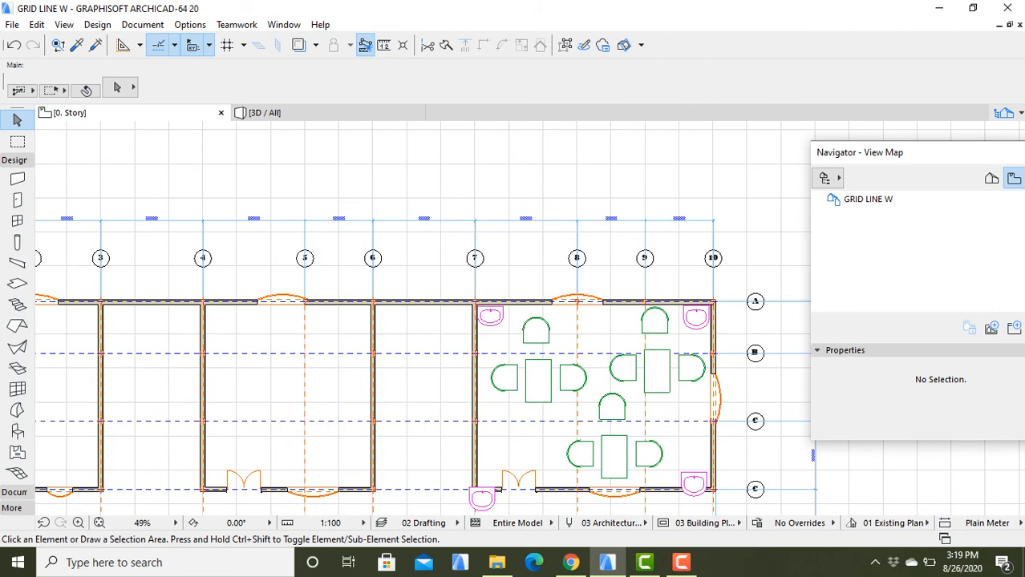
Rotate the basin at the room's lower-left corner by 180° about the midpoint of its back edge, and deselect it.
{"action": "scroll", "coordinate": [529, 319], "scroll_direction": "down", "scroll_amount": 3}
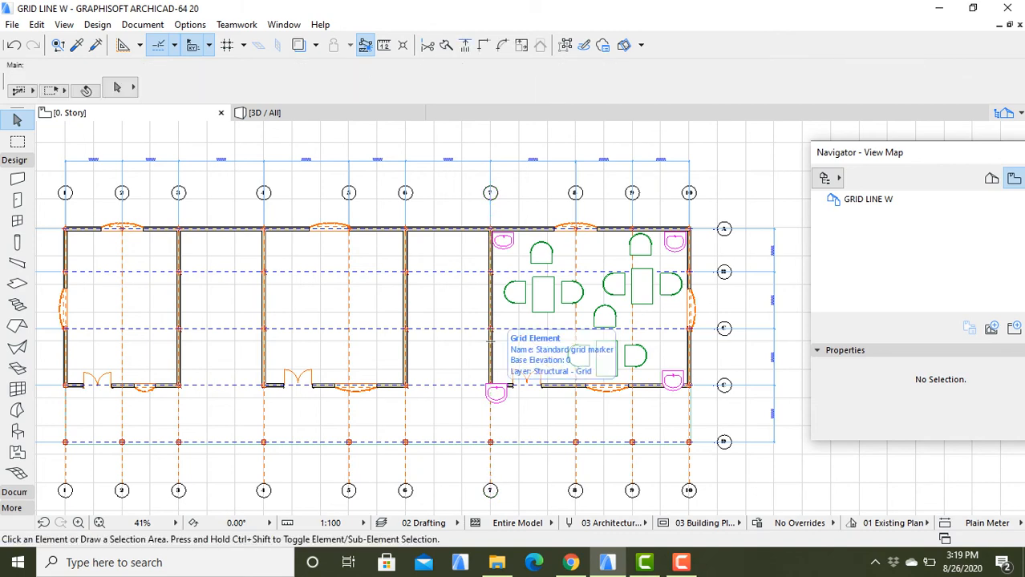
{"action": "left_click", "coordinate": [494, 392]}
{"action": "right_click", "coordinate": [494, 392]}
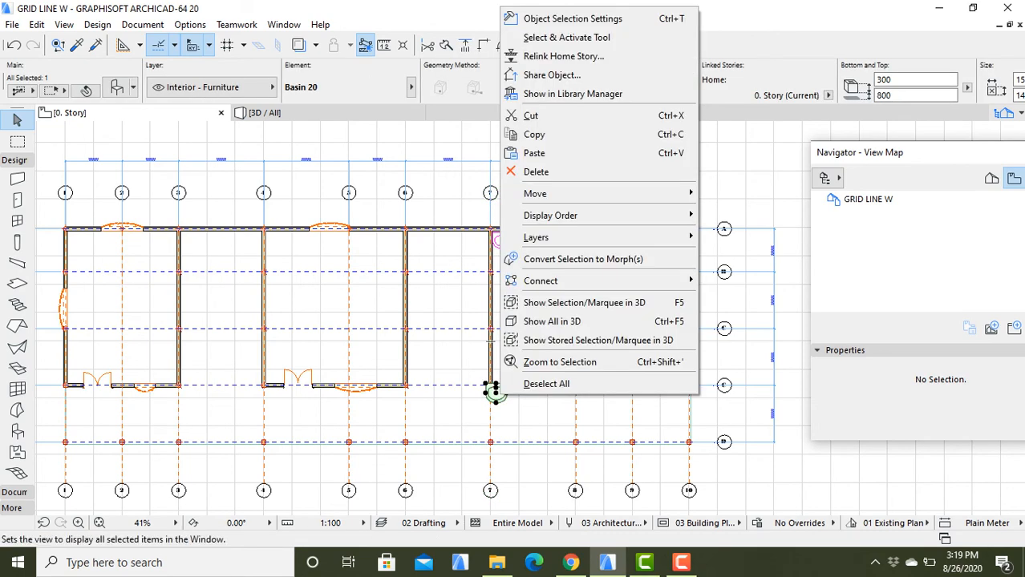
{"action": "mouse_move", "coordinate": [594, 194]}
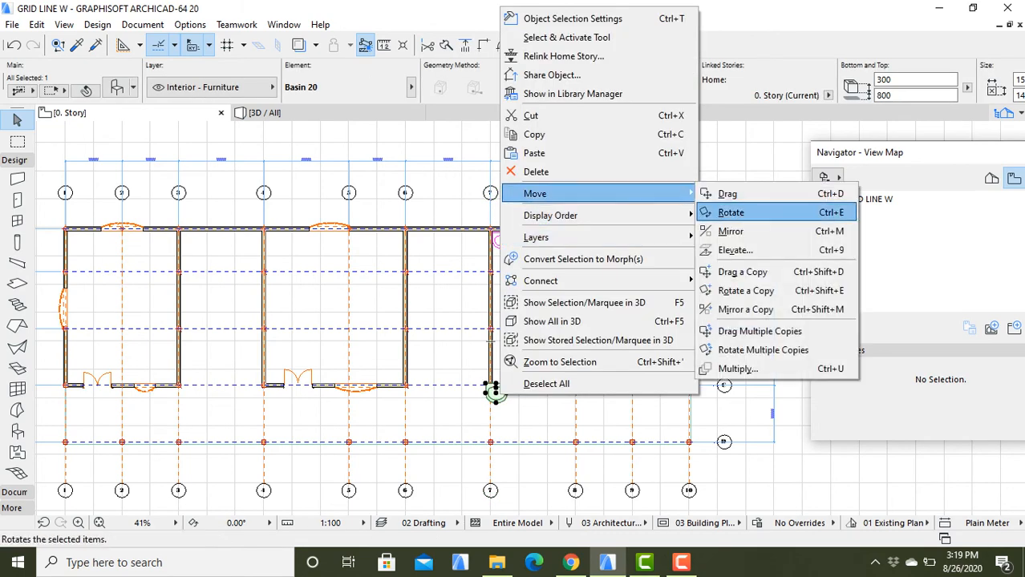
{"action": "left_click", "coordinate": [731, 212]}
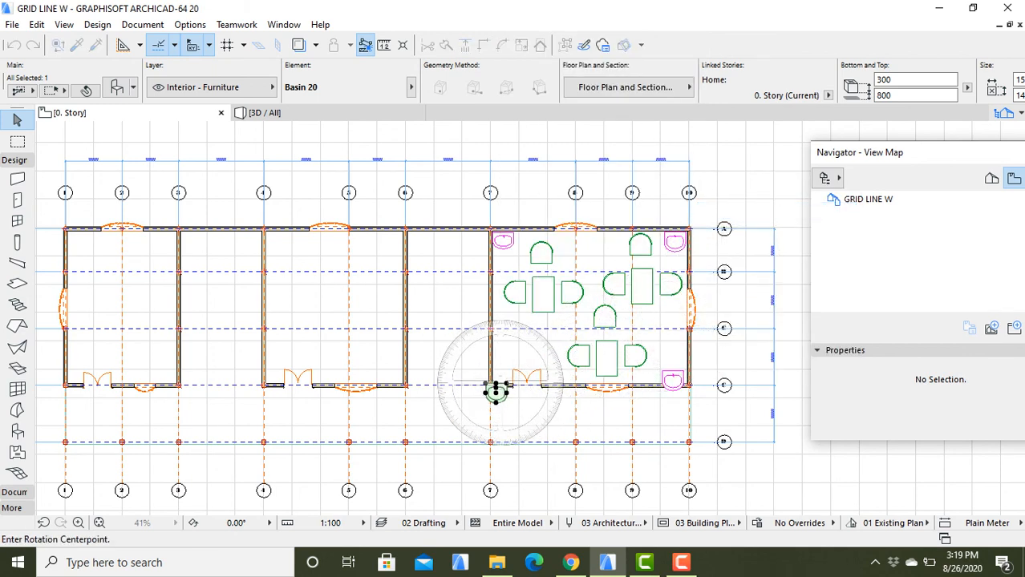
{"action": "scroll", "coordinate": [496, 391], "scroll_direction": "up", "scroll_amount": 5}
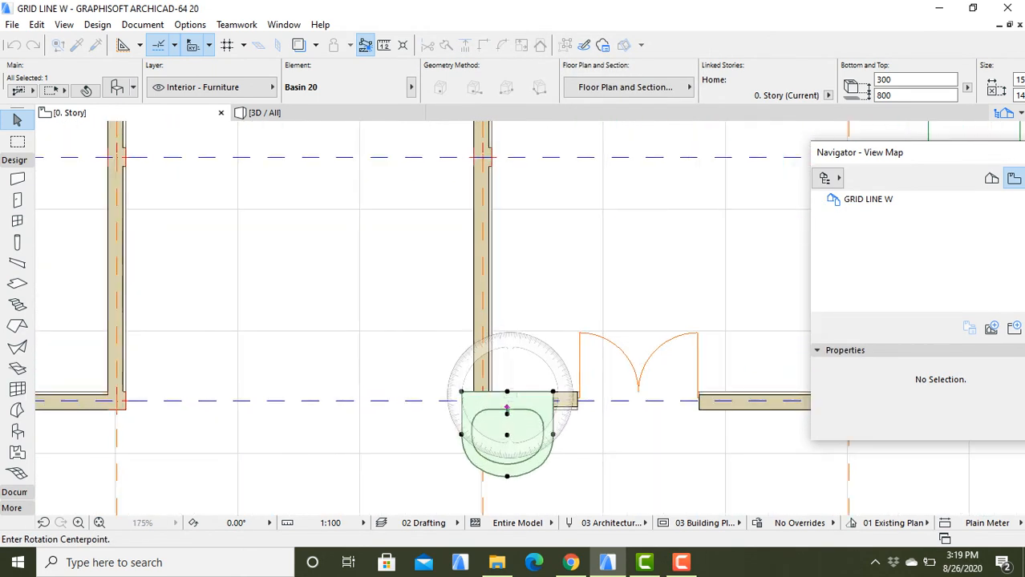
{"action": "left_click", "coordinate": [507, 392]}
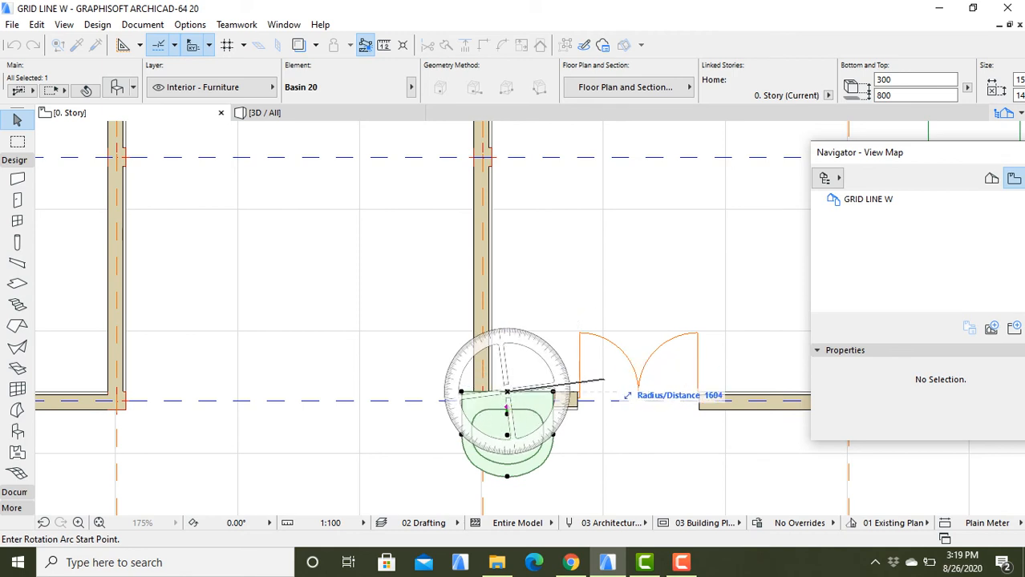
{"action": "left_click", "coordinate": [619, 393]}
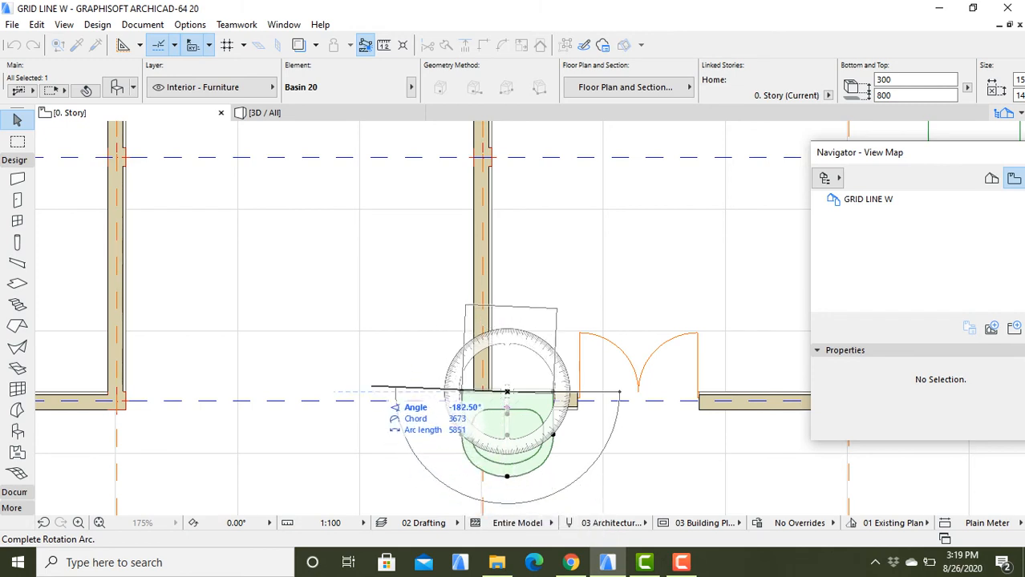
{"action": "left_click", "coordinate": [362, 393]}
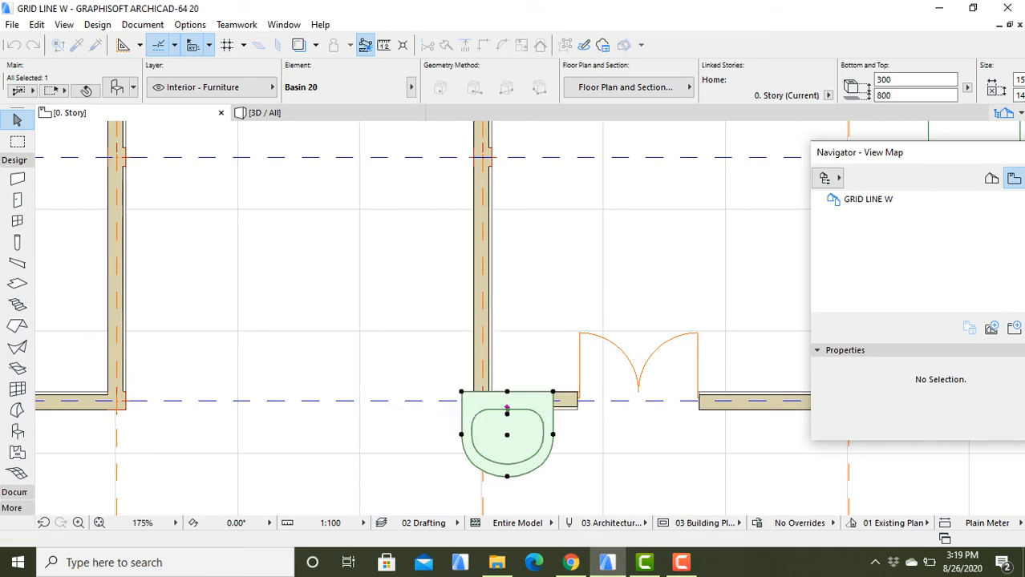
{"action": "key", "text": "Escape"}
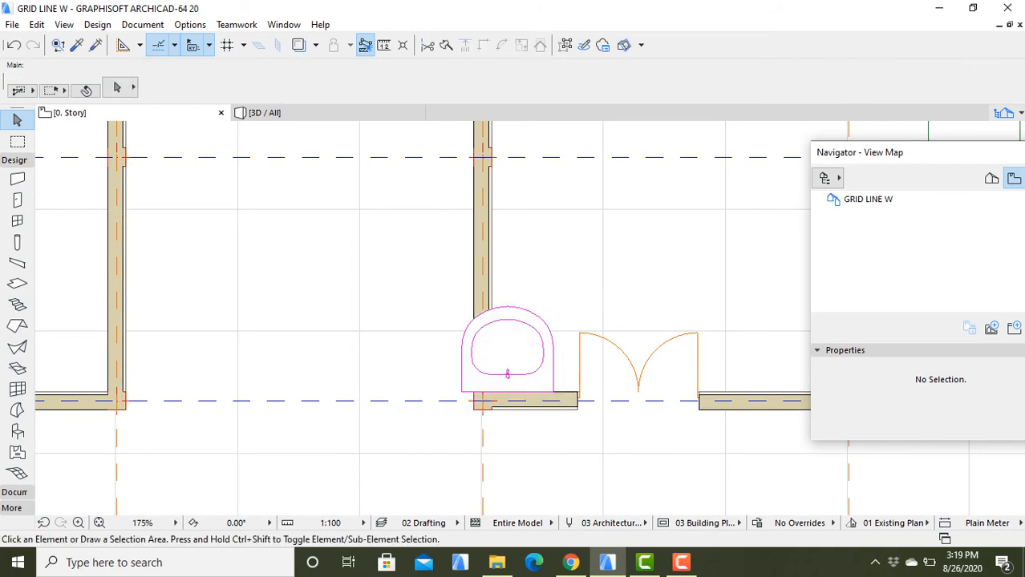
Move the room's lower-left basin about 455 mm horizontally into the room, clear of the wall on grid line 7.
{"action": "scroll", "coordinate": [363, 308], "scroll_direction": "down", "scroll_amount": 4}
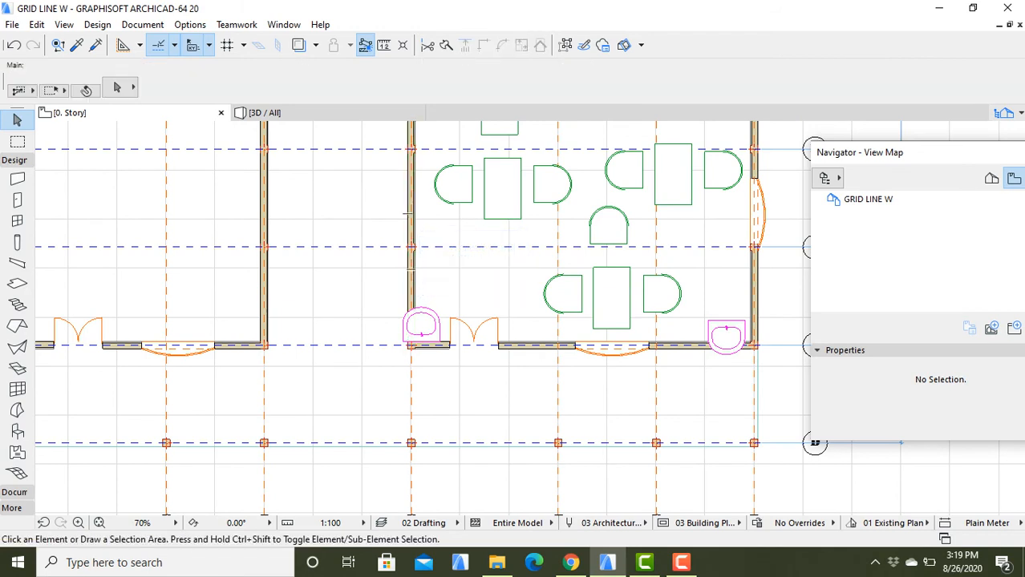
{"action": "mouse_move", "coordinate": [410, 210]}
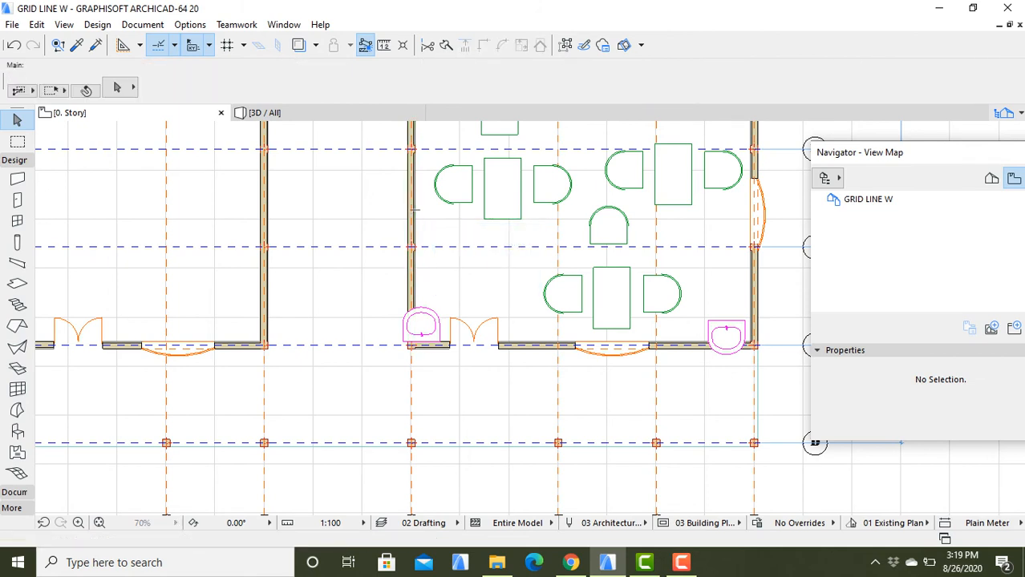
{"action": "left_click", "coordinate": [431, 315]}
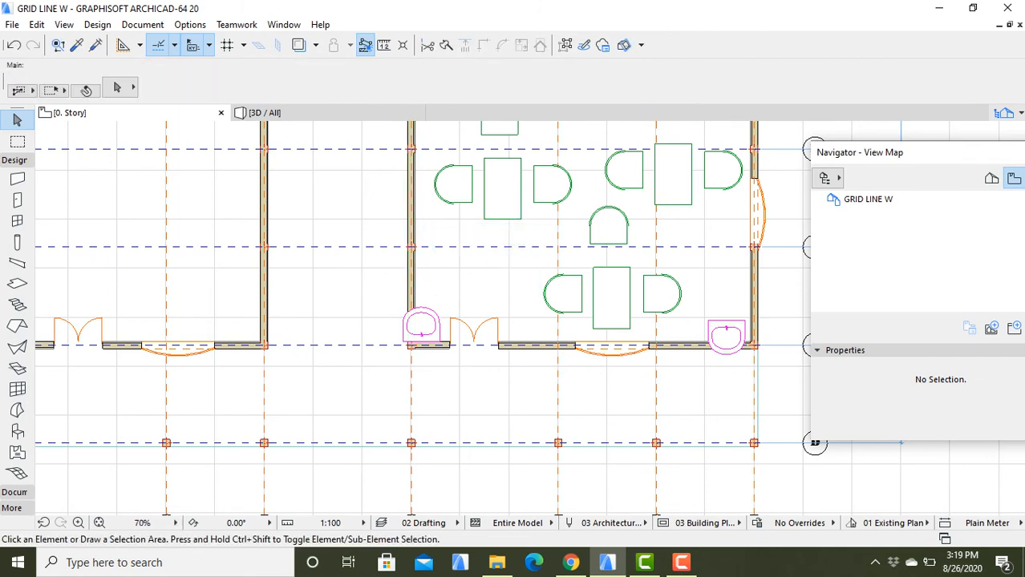
{"action": "left_click", "coordinate": [421, 325]}
{"action": "right_click", "coordinate": [422, 325]}
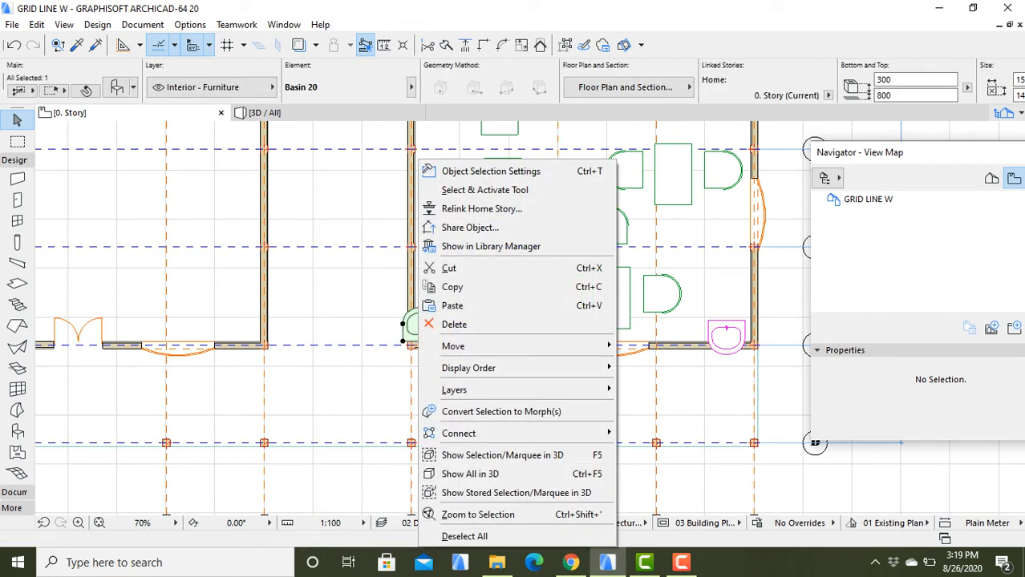
{"action": "mouse_move", "coordinate": [465, 346]}
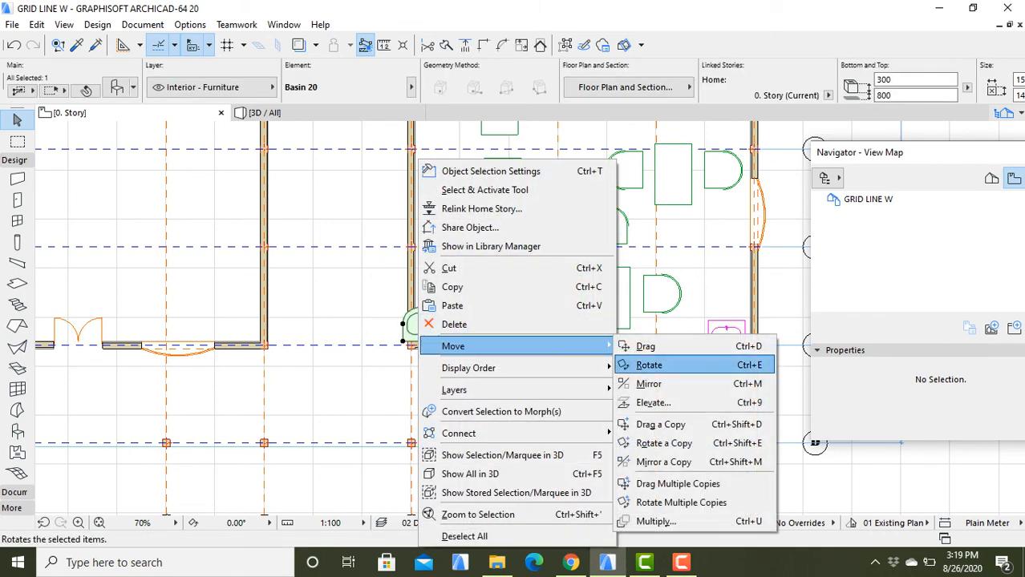
{"action": "left_click", "coordinate": [645, 345]}
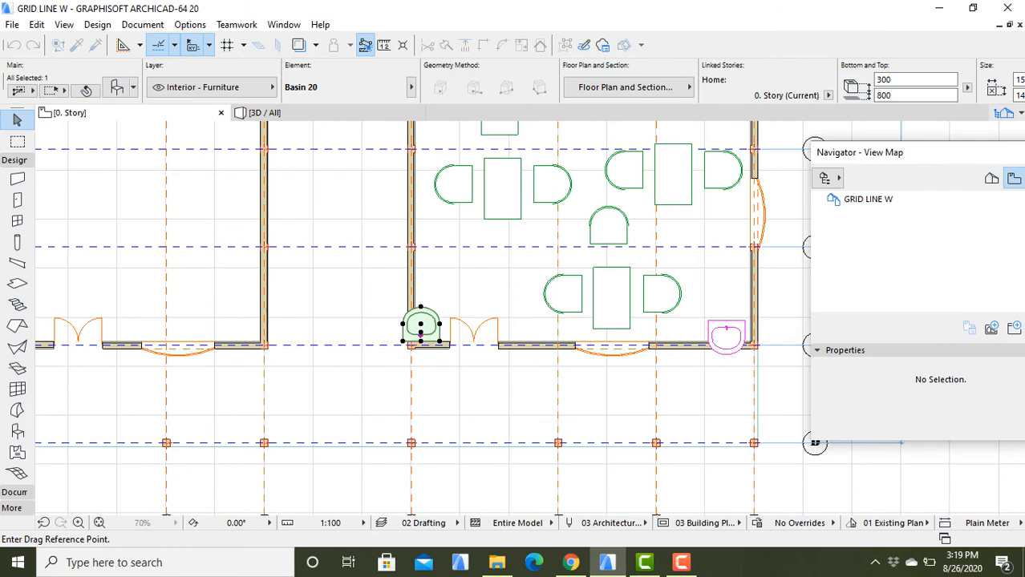
{"action": "left_click", "coordinate": [421, 332]}
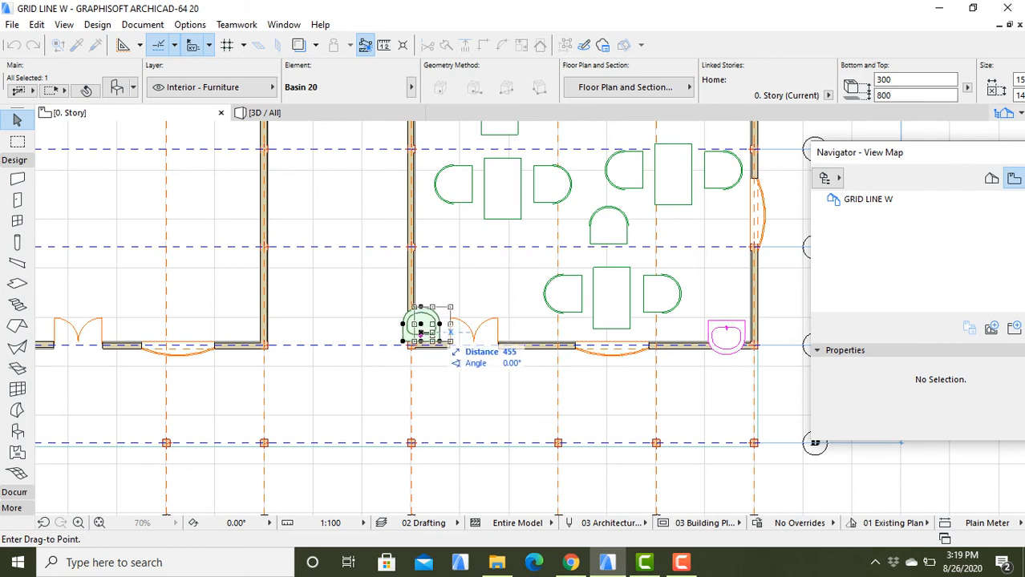
{"action": "left_click", "coordinate": [450, 331]}
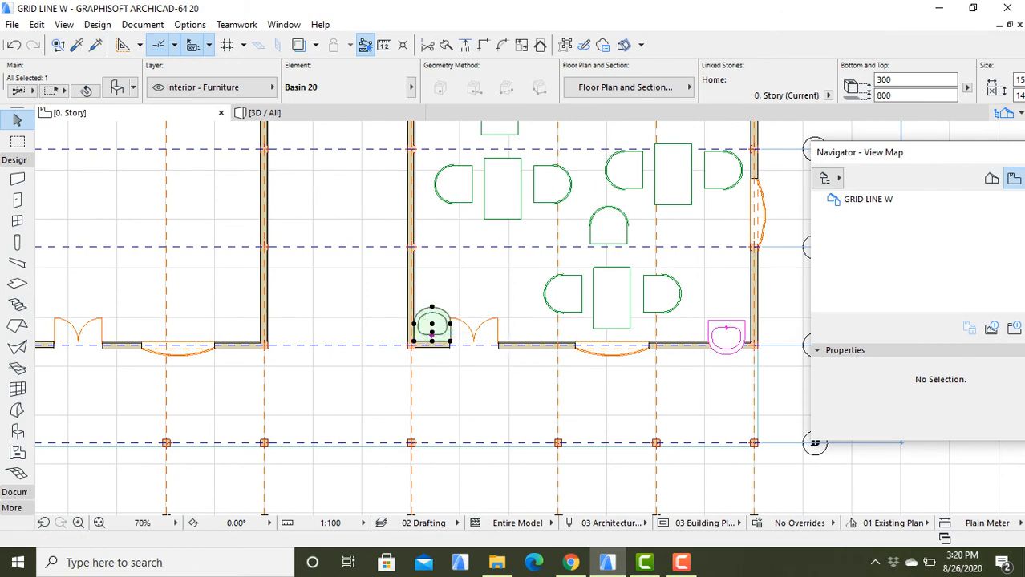
Shrink the room's lower-left basin to about 950 mm deep and narrow it from the door side, and deselect it.
{"action": "left_click", "coordinate": [431, 330]}
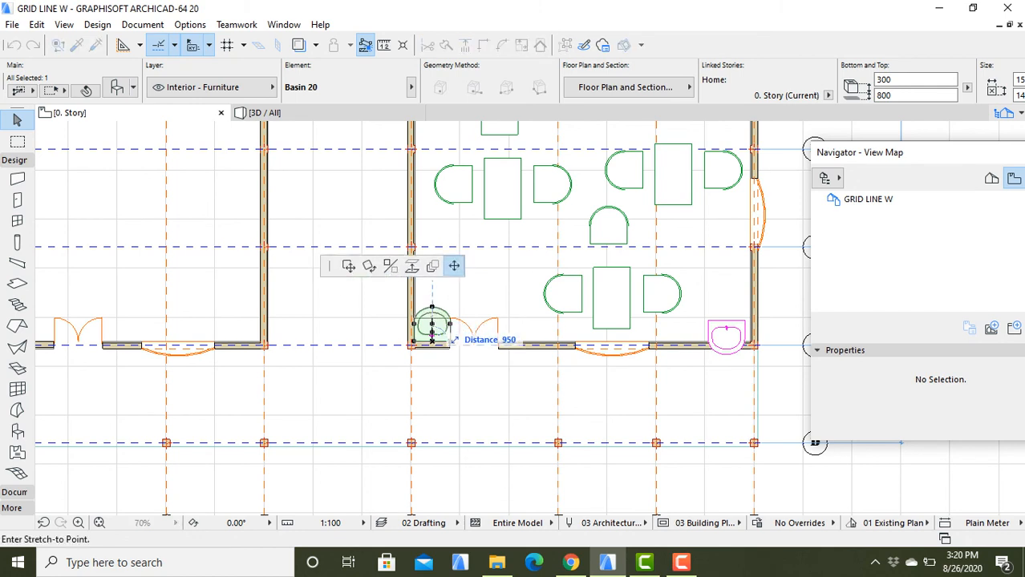
{"action": "left_click", "coordinate": [431, 321]}
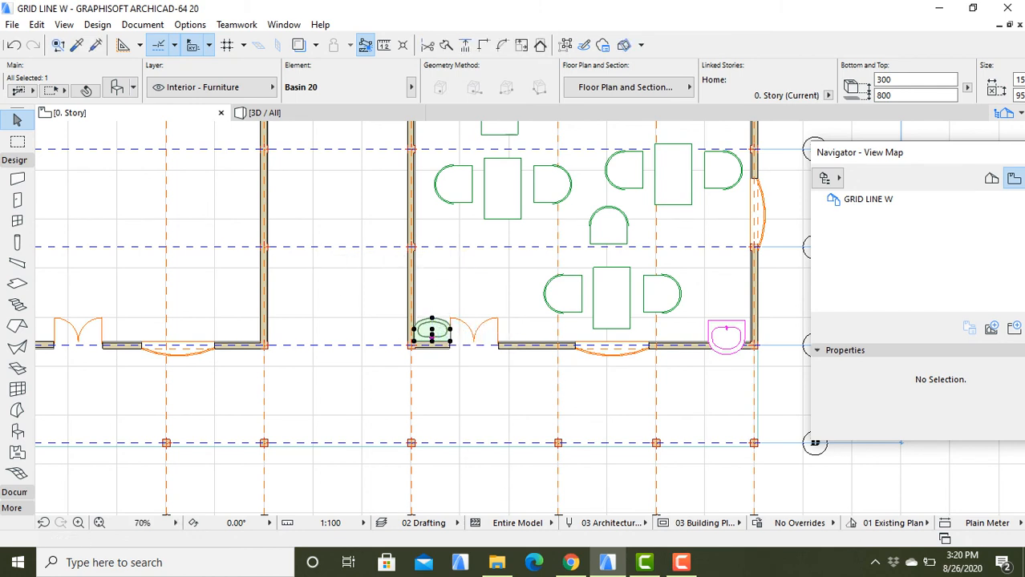
{"action": "left_click", "coordinate": [450, 330]}
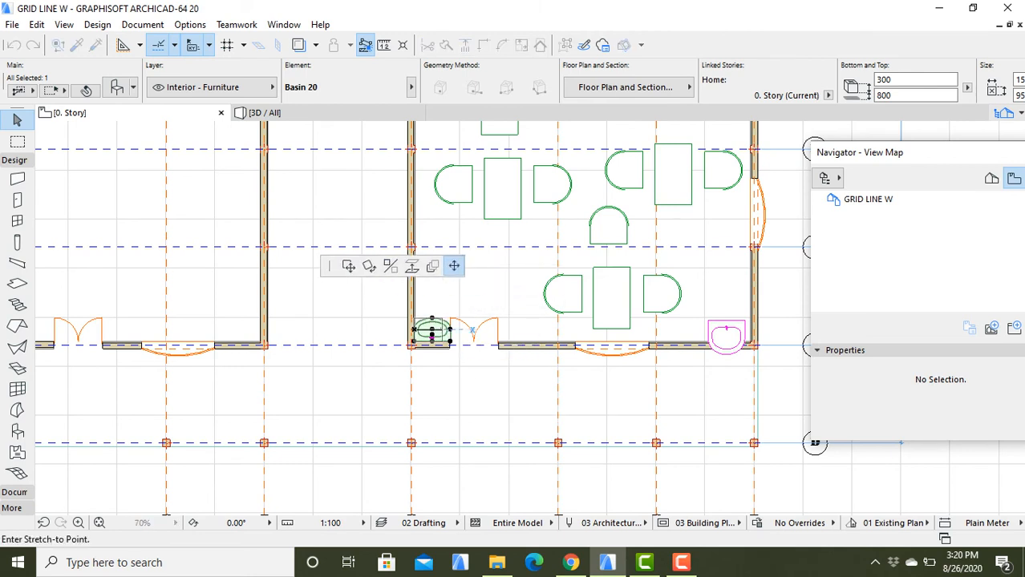
{"action": "left_click", "coordinate": [442, 330]}
{"action": "key", "text": "Escape"}
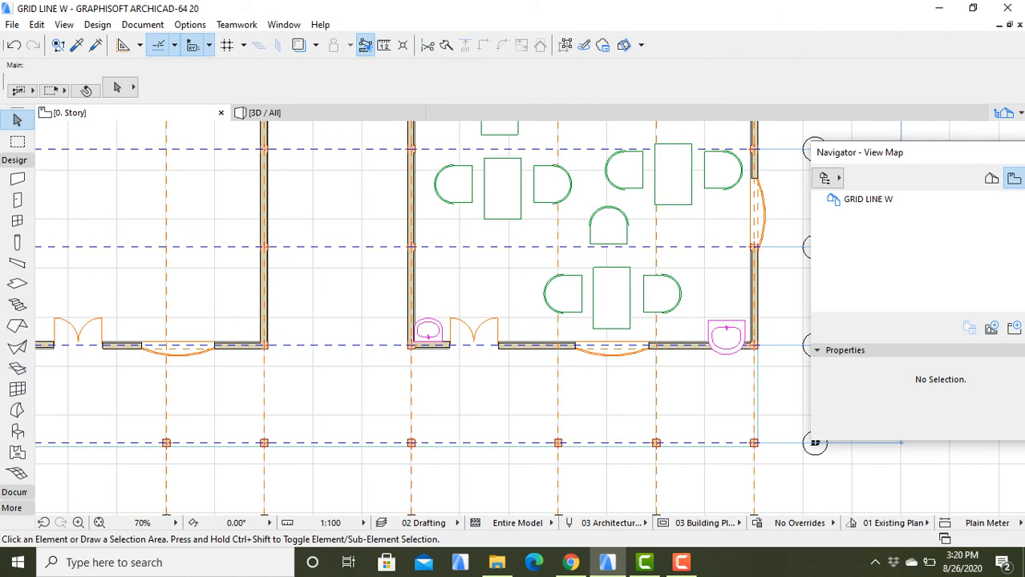
Rotate the basin at the room's lower-right corner by 180° about the back-edge corner farther from grid line 10, and deselect it.
{"action": "left_click", "coordinate": [725, 337]}
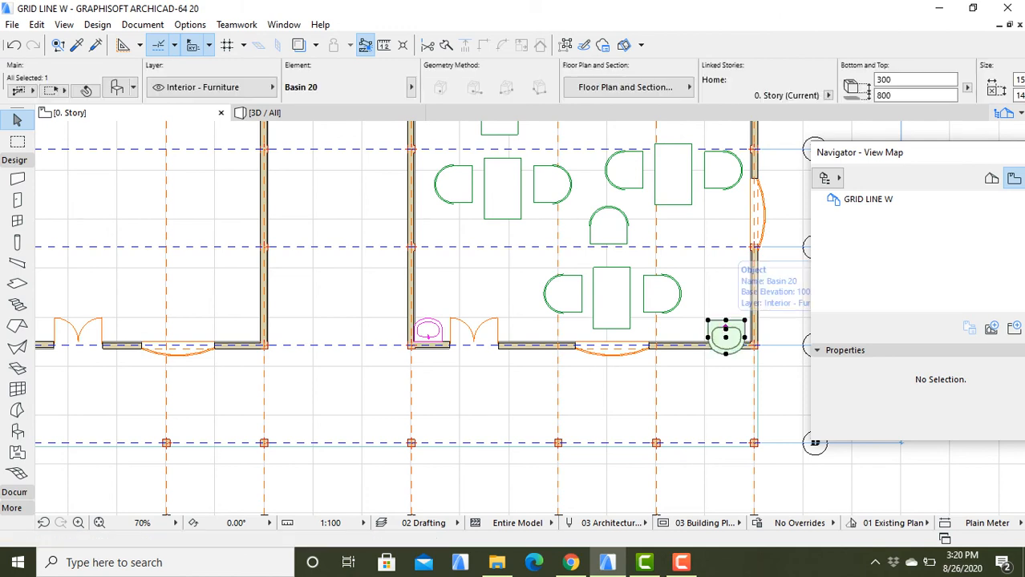
{"action": "right_click", "coordinate": [726, 339]}
{"action": "mouse_move", "coordinate": [757, 346]}
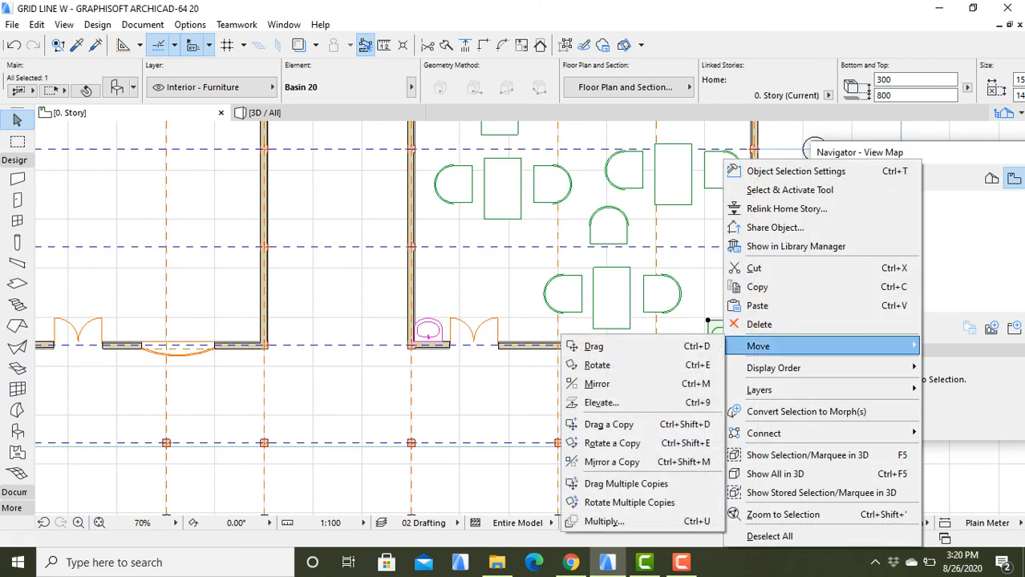
{"action": "left_click", "coordinate": [610, 362]}
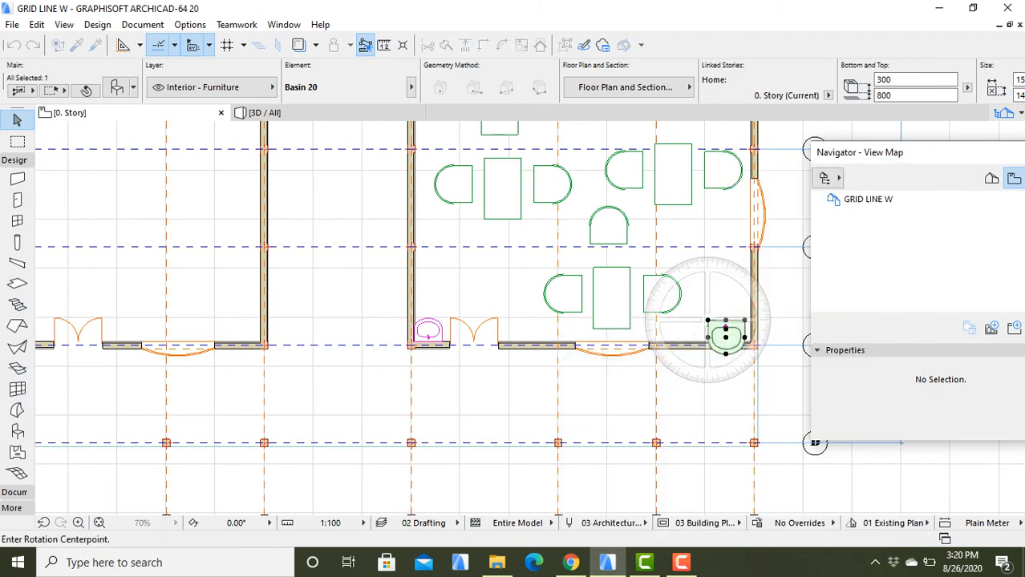
{"action": "left_click", "coordinate": [709, 321]}
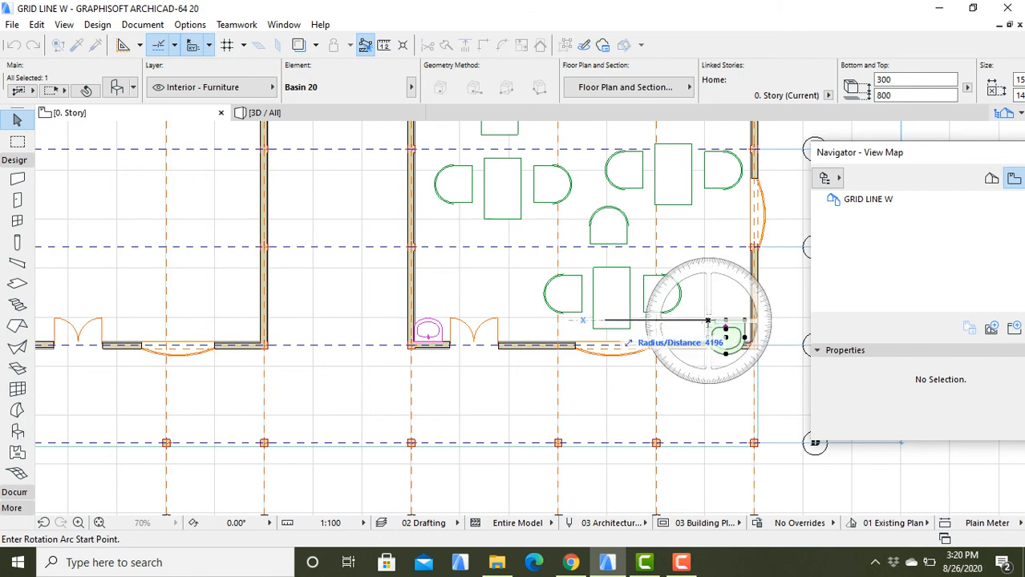
{"action": "left_click", "coordinate": [541, 321]}
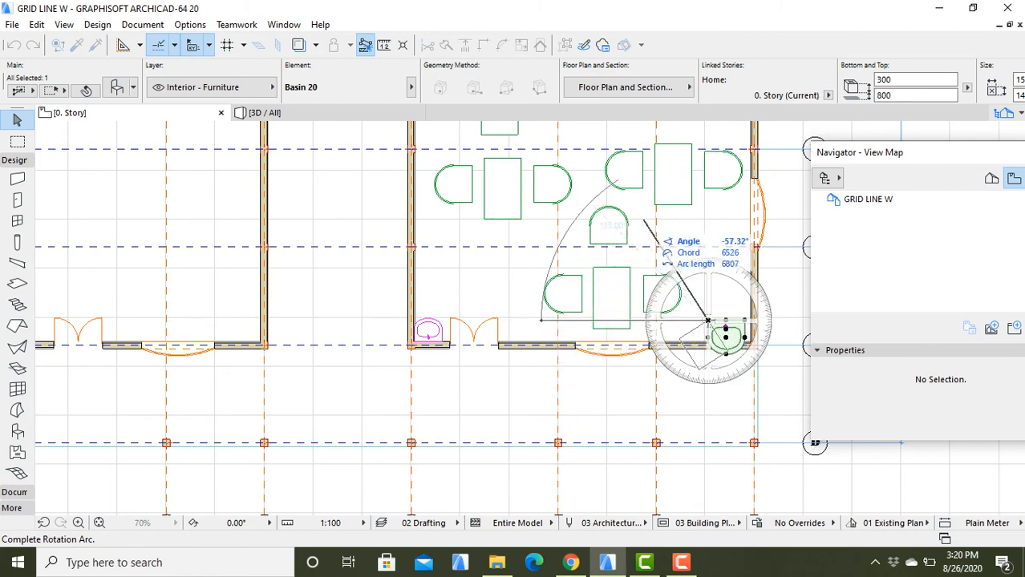
{"action": "scroll", "coordinate": [753, 325], "scroll_direction": "down", "scroll_amount": 5}
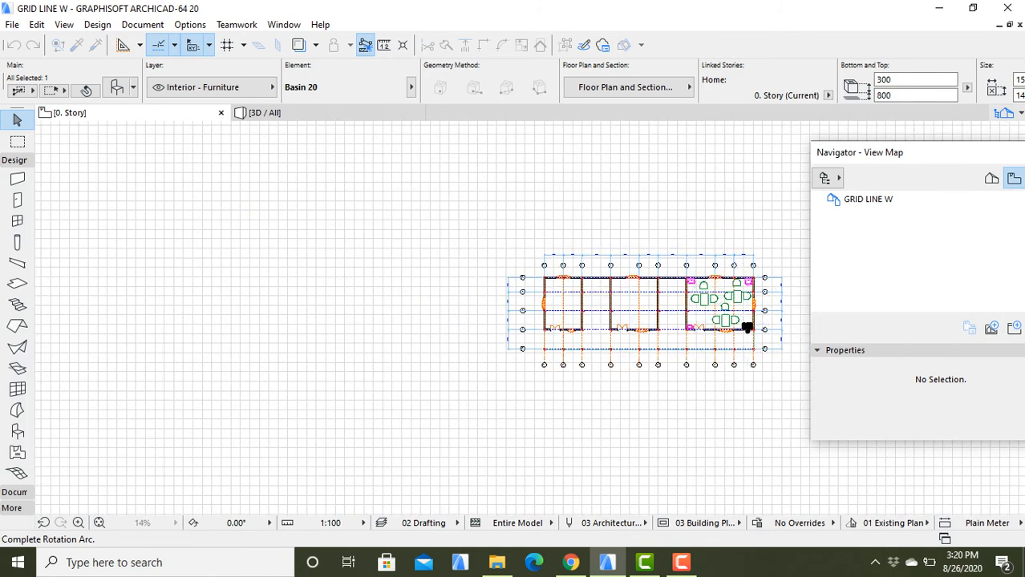
{"action": "middle_click_drag", "start_coordinate": [747, 327], "coordinate": [649, 340]}
{"action": "scroll", "coordinate": [650, 340], "scroll_direction": "up", "scroll_amount": 5}
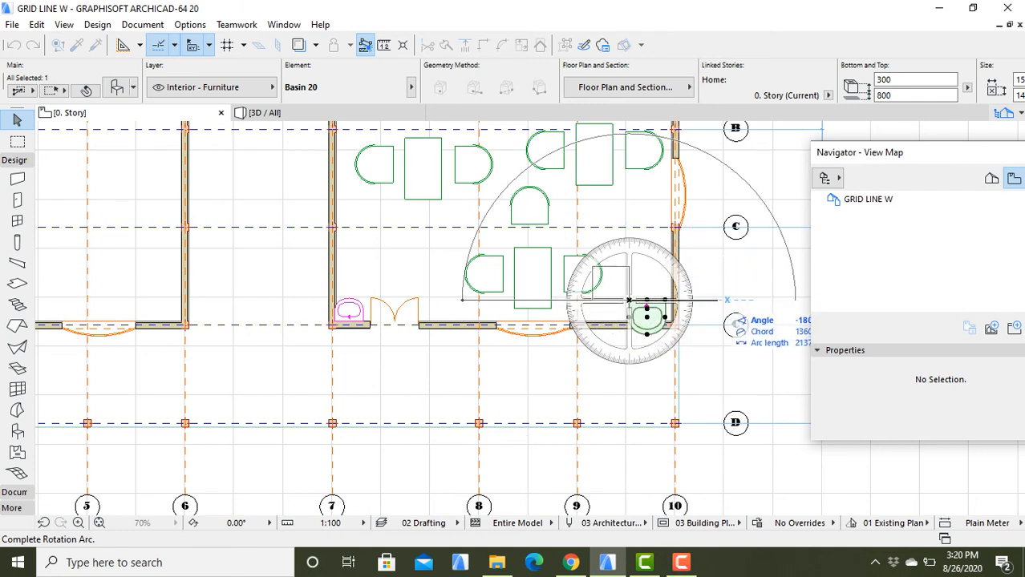
{"action": "left_click", "coordinate": [726, 300]}
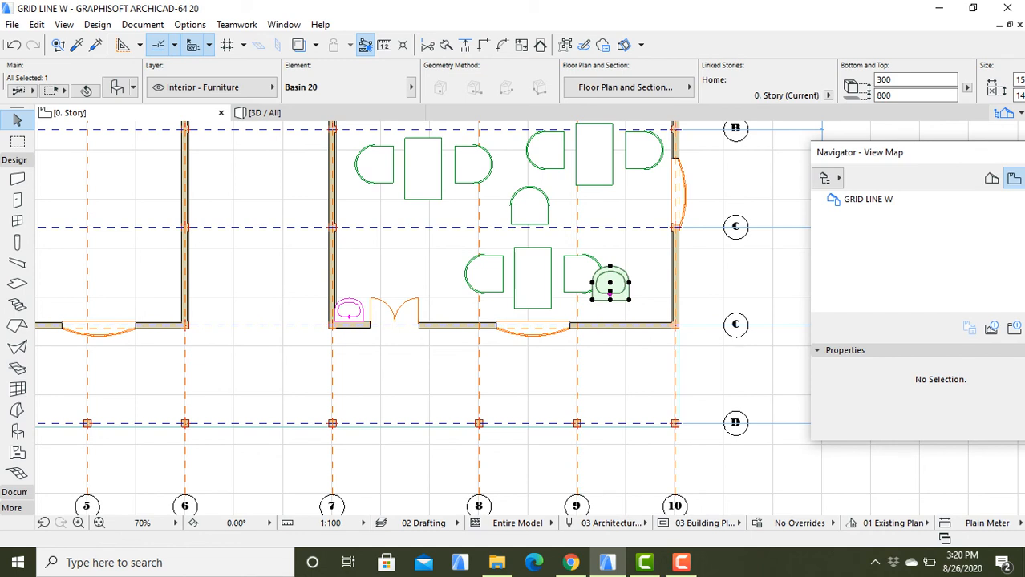
{"action": "key", "text": "Escape"}
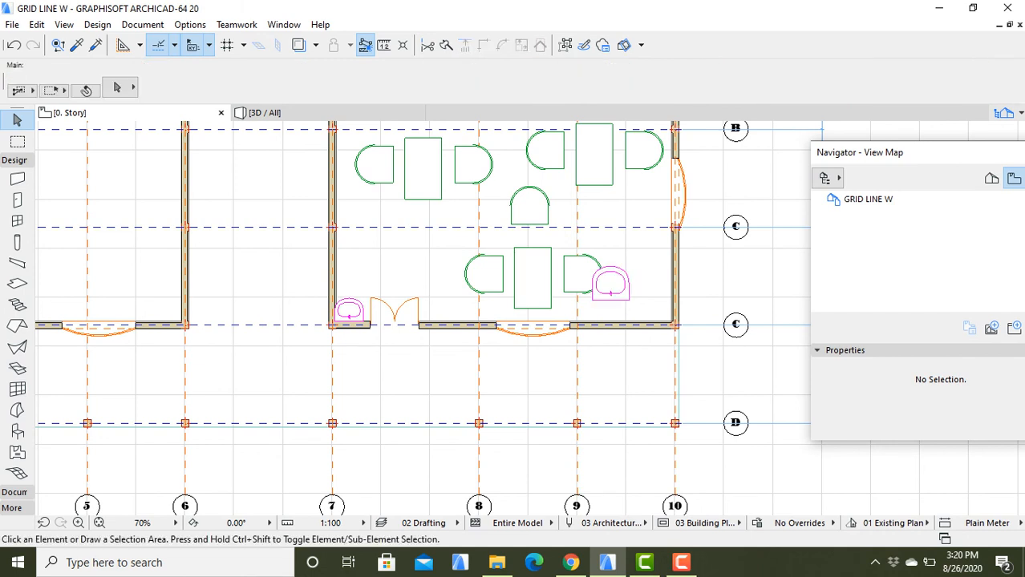
{"action": "left_click", "coordinate": [610, 288]}
{"action": "left_click", "coordinate": [610, 294]}
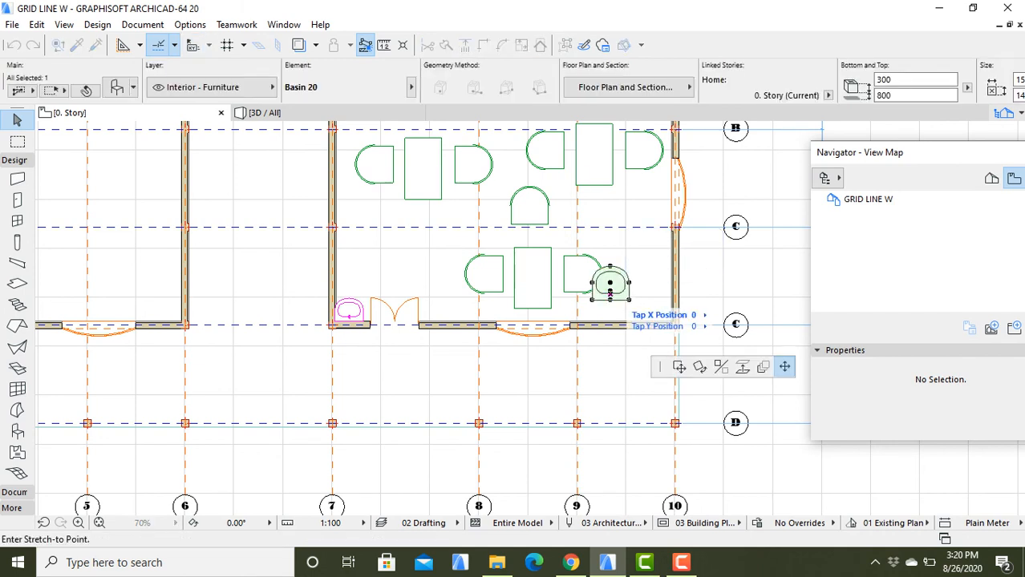
{"action": "right_click", "coordinate": [610, 293]}
{"action": "key", "text": "Escape"}
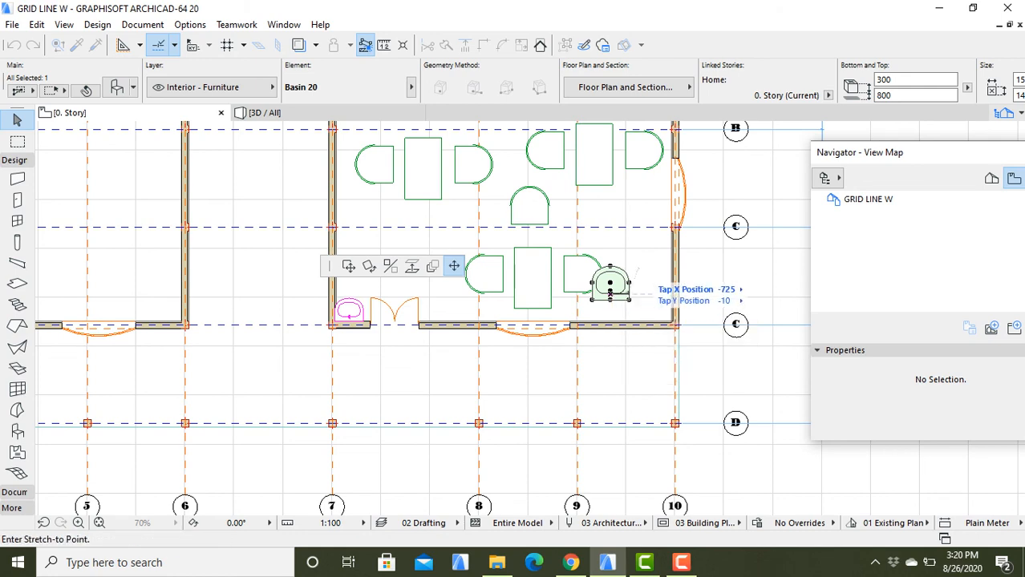
{"action": "key", "text": "Escape"}
{"action": "key", "text": "Escape"}
Move the rotated basin into the room's lower-right corner, against the walls on grid line 10 and the lower grid line C, and deselect it.
{"action": "left_click", "coordinate": [609, 286]}
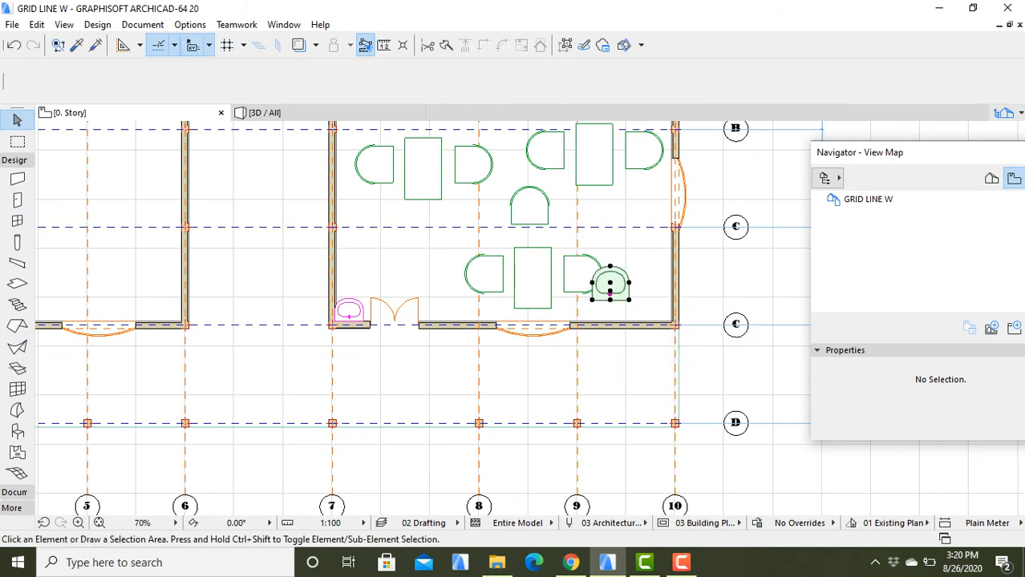
{"action": "right_click", "coordinate": [611, 288]}
{"action": "mouse_move", "coordinate": [648, 346]}
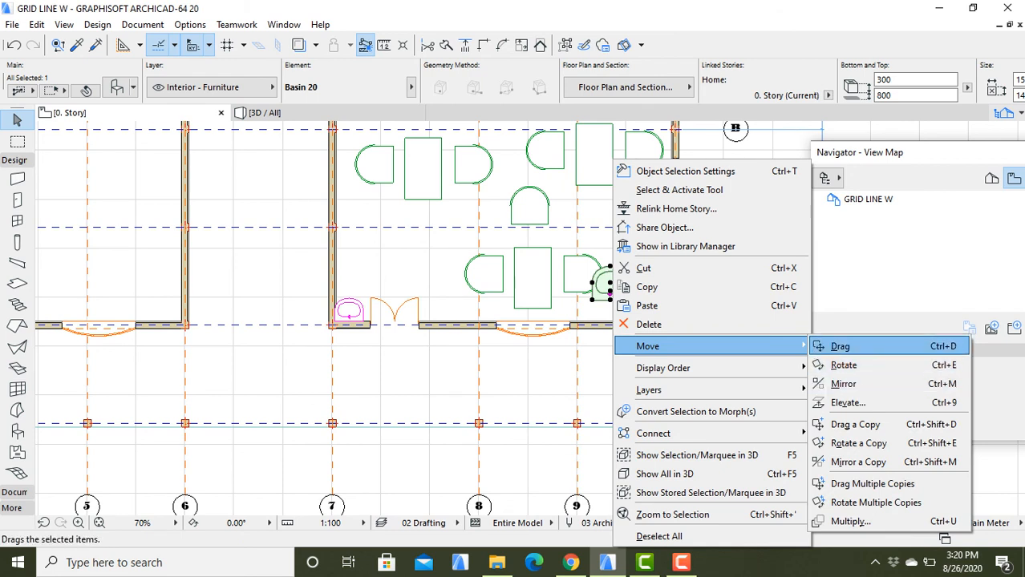
{"action": "left_click", "coordinate": [841, 346]}
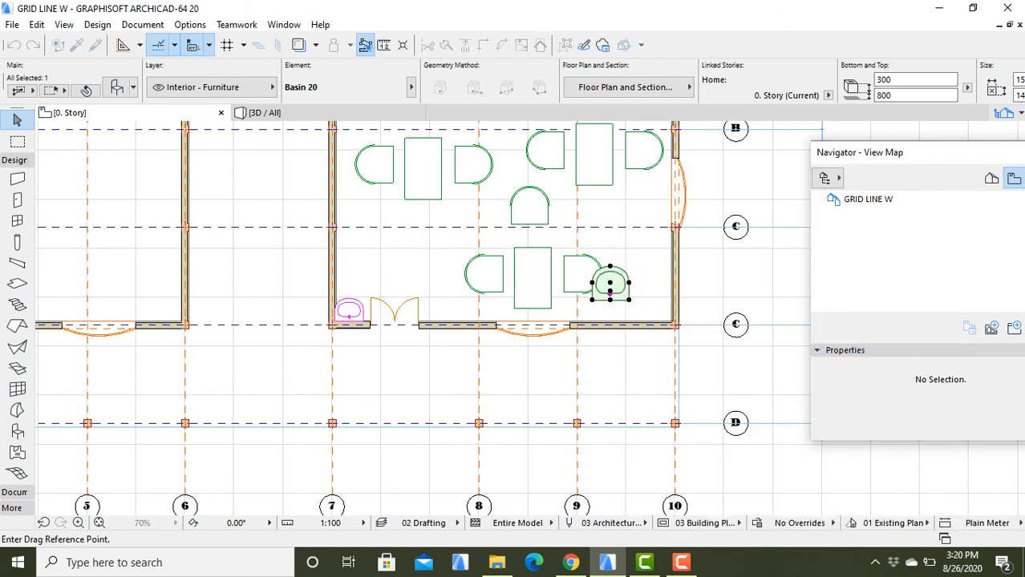
{"action": "left_click", "coordinate": [610, 293]}
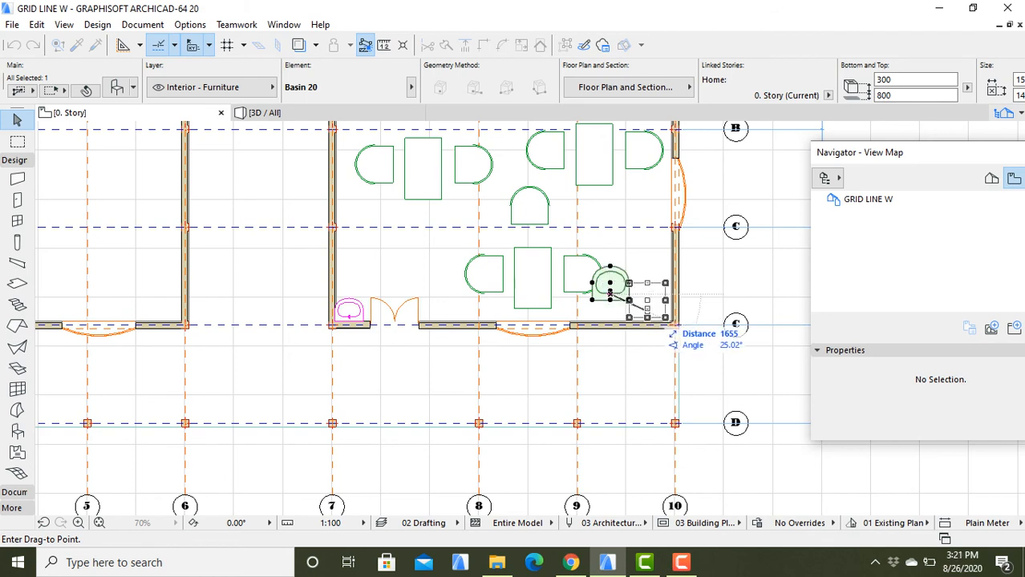
{"action": "left_click", "coordinate": [653, 315]}
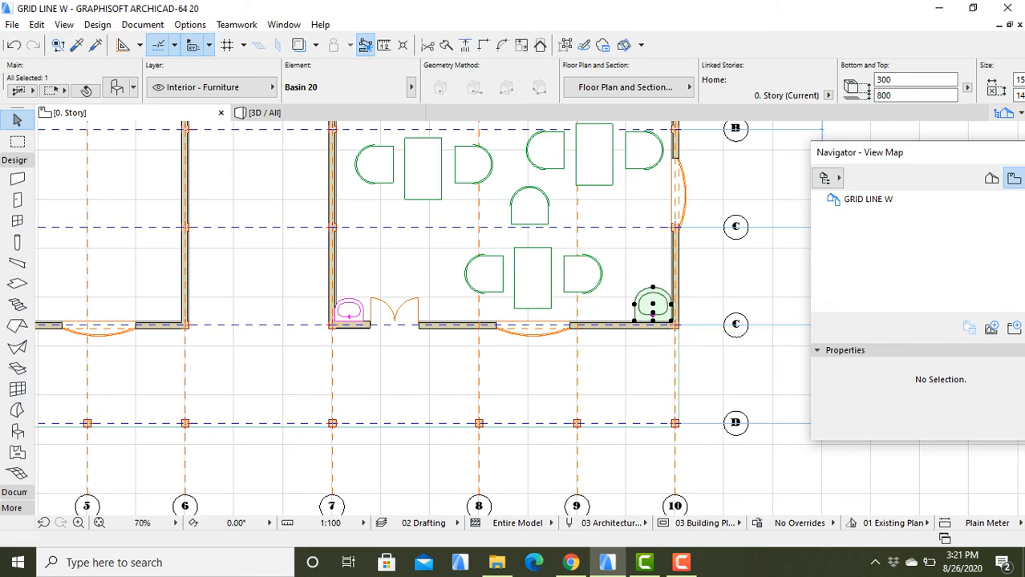
{"action": "key", "text": "Escape"}
Examine the furnished dining room and its corner basins in the 3D view from above the front wall.
{"action": "scroll", "coordinate": [636, 370], "scroll_direction": "down", "scroll_amount": 3}
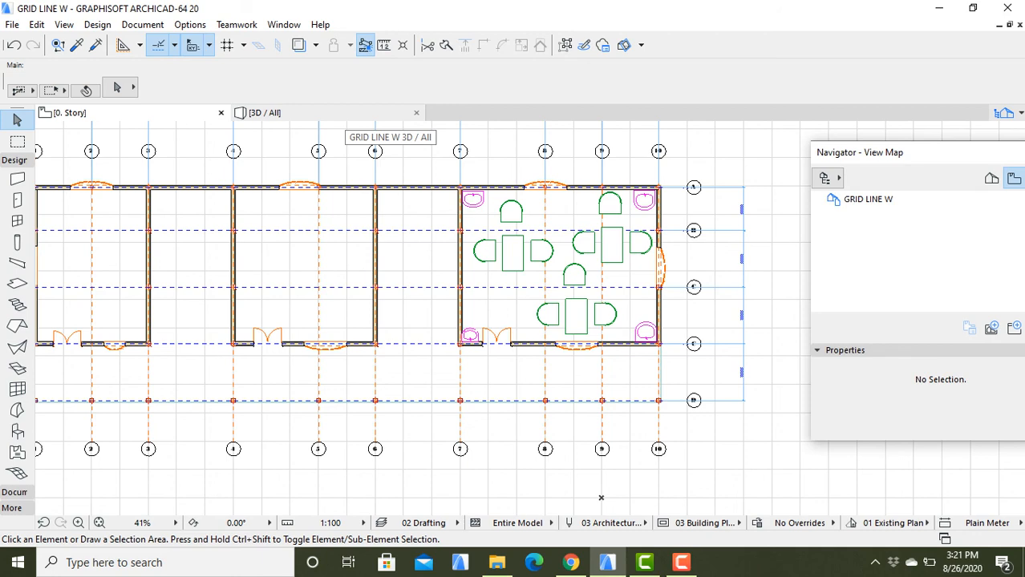
{"action": "left_click", "coordinate": [265, 112]}
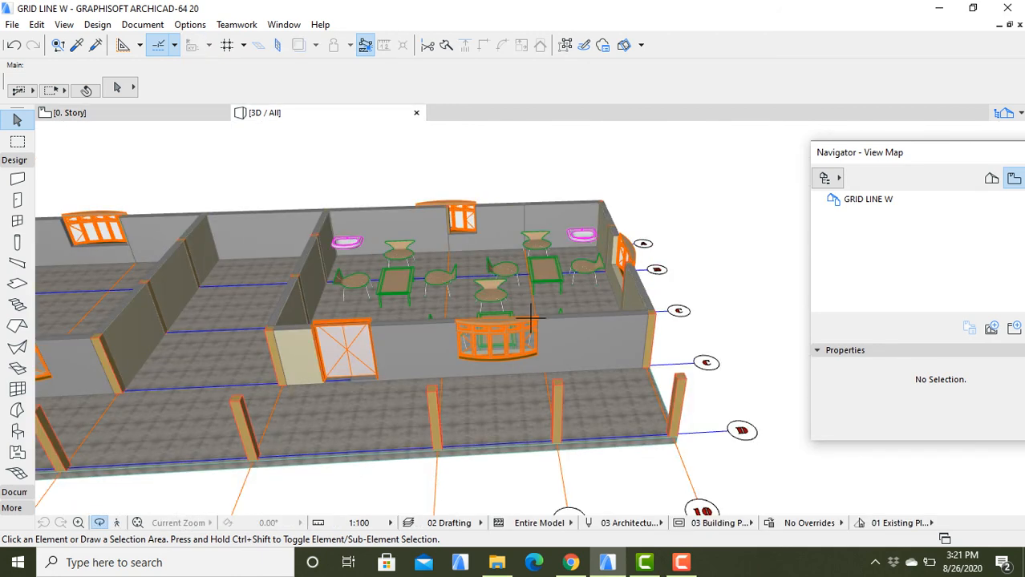
{"action": "mouse_move", "coordinate": [530, 318]}
{"action": "middle_mouse_down", "text": "shift"}
{"action": "mouse_move", "coordinate": [554, 409]}
{"action": "mouse_move", "coordinate": [593, 413]}
{"action": "mouse_move", "coordinate": [536, 323]}
{"action": "middle_mouse_up", "text": "shift"}
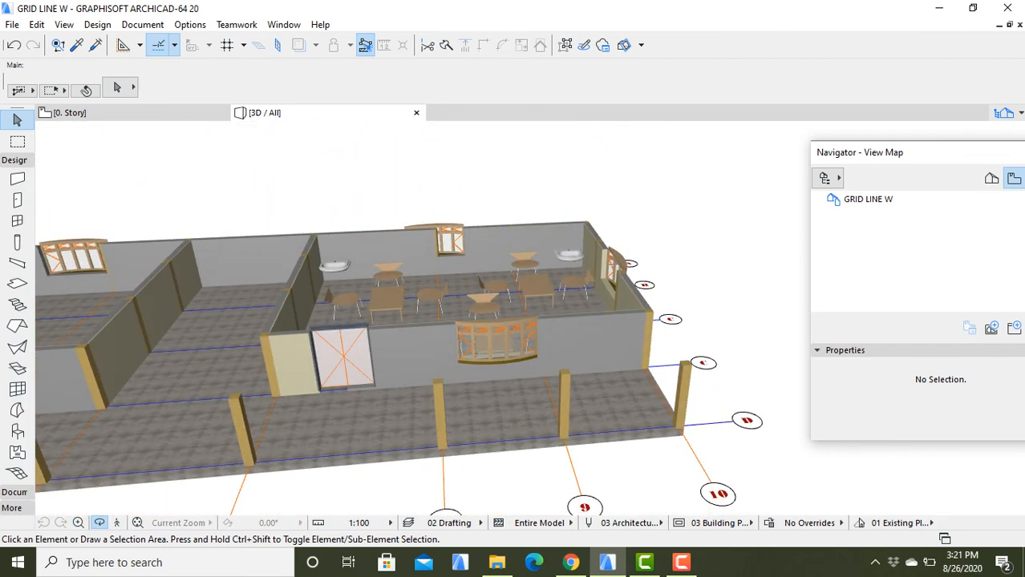
{"action": "middle_click_drag", "start_coordinate": [438, 241], "coordinate": [429, 317], "text": "shift"}
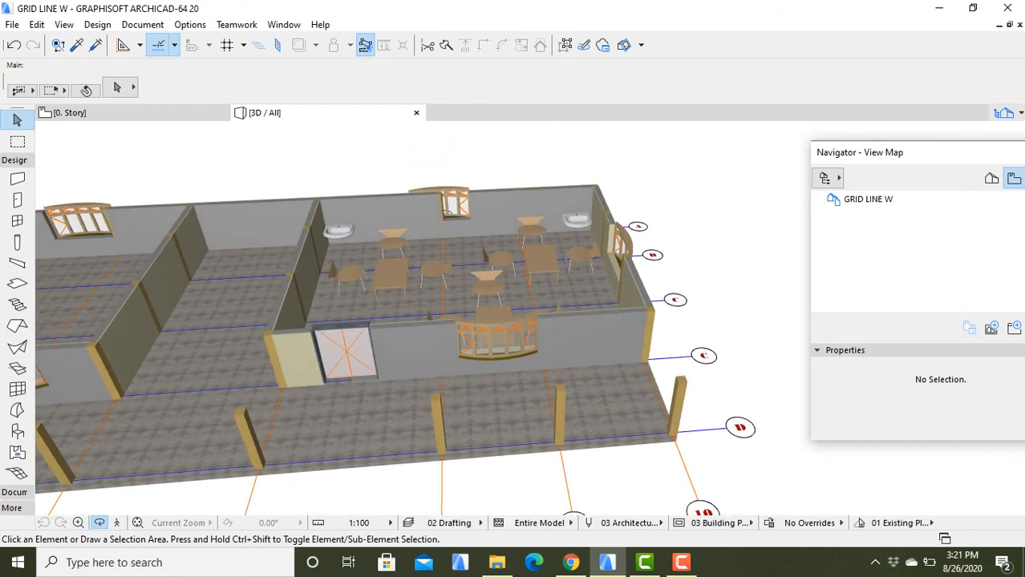
{"action": "scroll", "coordinate": [530, 318], "scroll_direction": "down", "scroll_amount": 2}
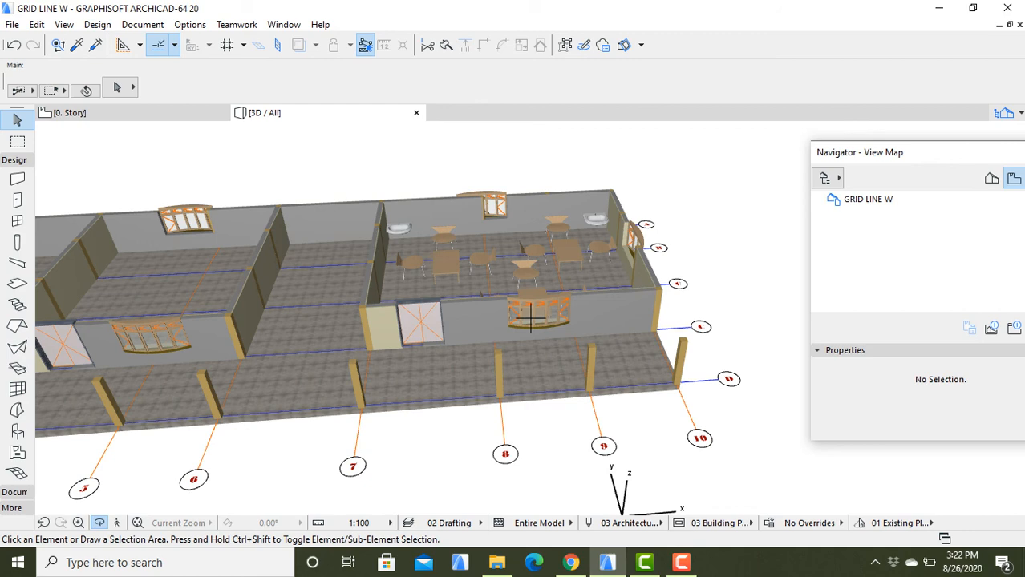
{"action": "middle_click_drag", "start_coordinate": [529, 318], "coordinate": [568, 206]}
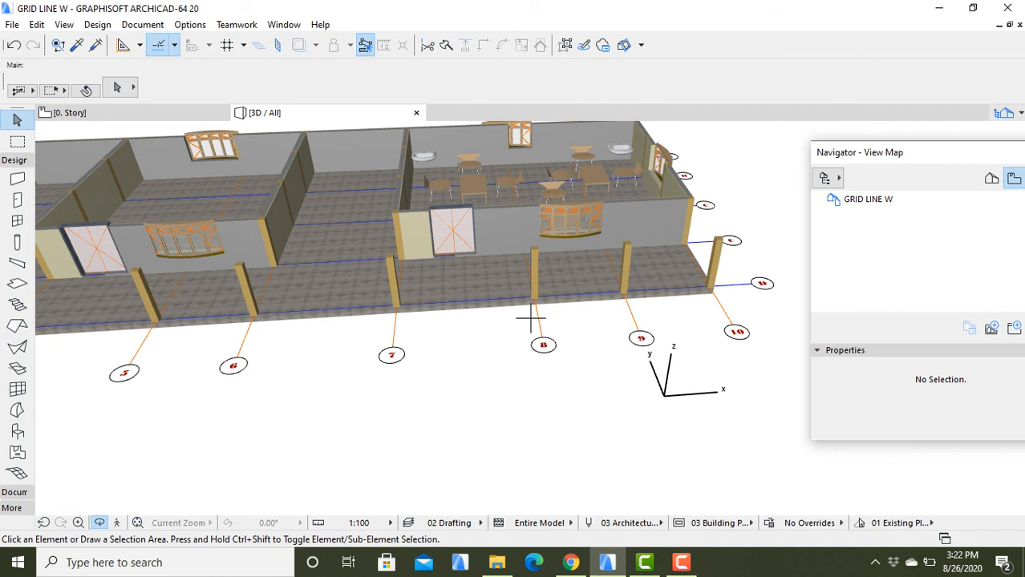
{"action": "left_click", "coordinate": [681, 562]}
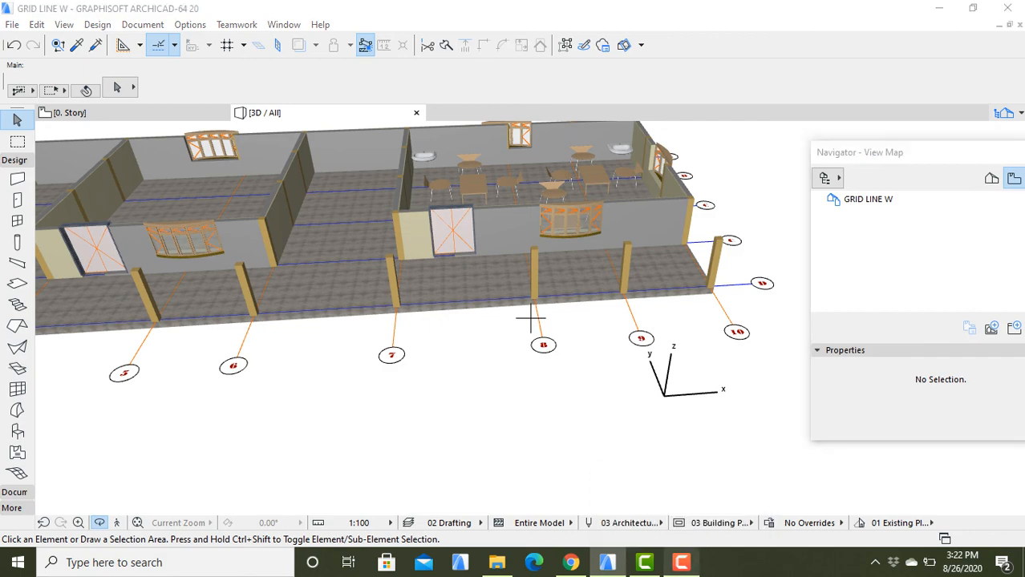